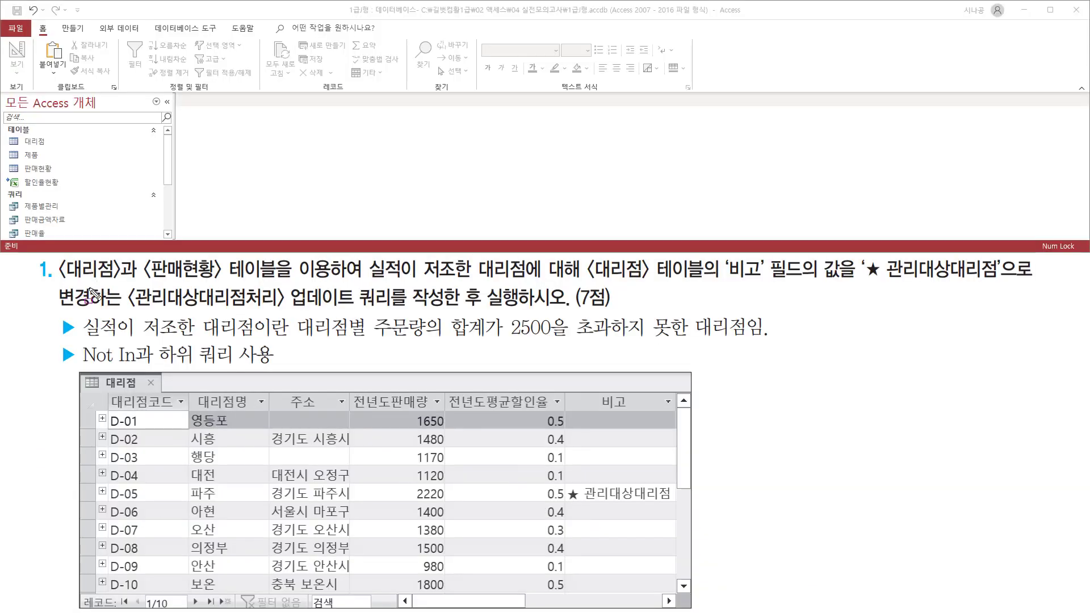
left_click_drag(64, 281, 530, 281)
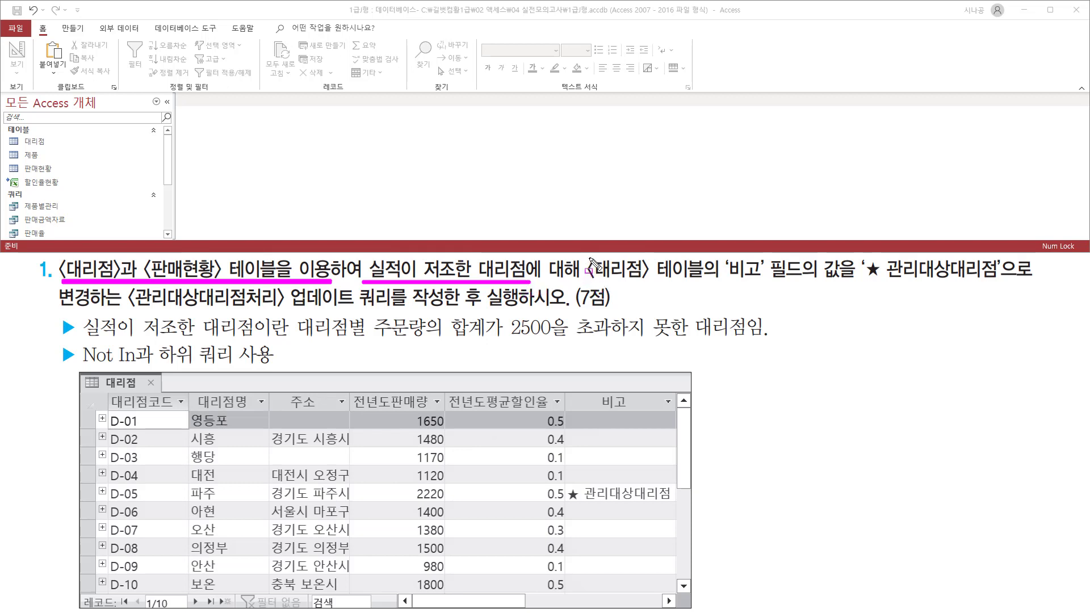
mouse_move(589, 257)
left_mouse_down()
mouse_move(700, 282)
mouse_move(798, 283)
left_mouse_up()
left_click_drag(726, 291, 998, 282)
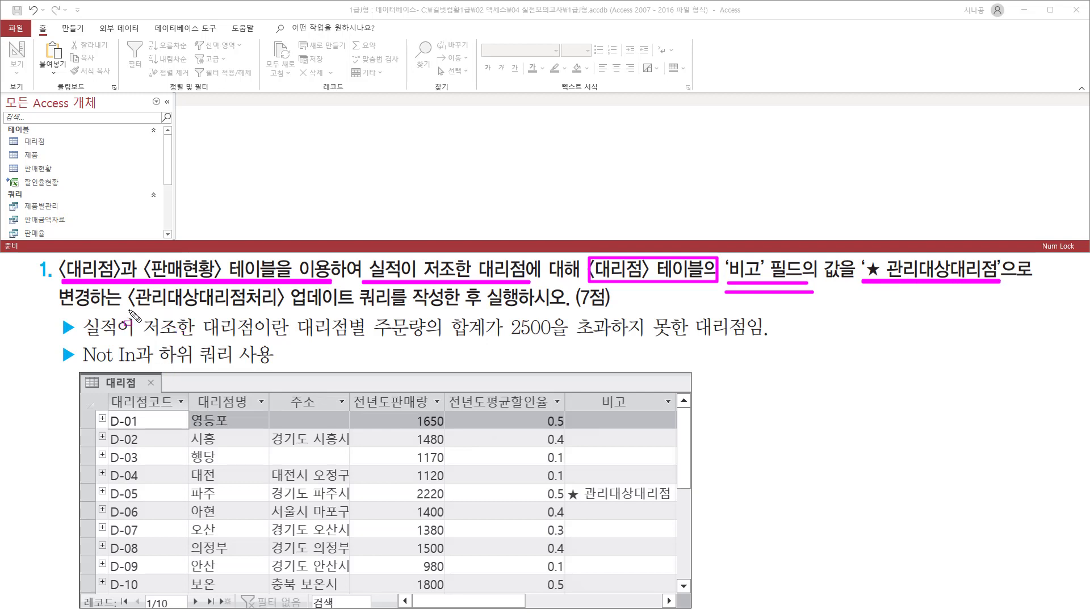
mouse_move(128, 311)
left_mouse_down()
mouse_move(284, 311)
mouse_move(400, 327)
mouse_move(392, 312)
mouse_move(561, 311)
left_mouse_up()
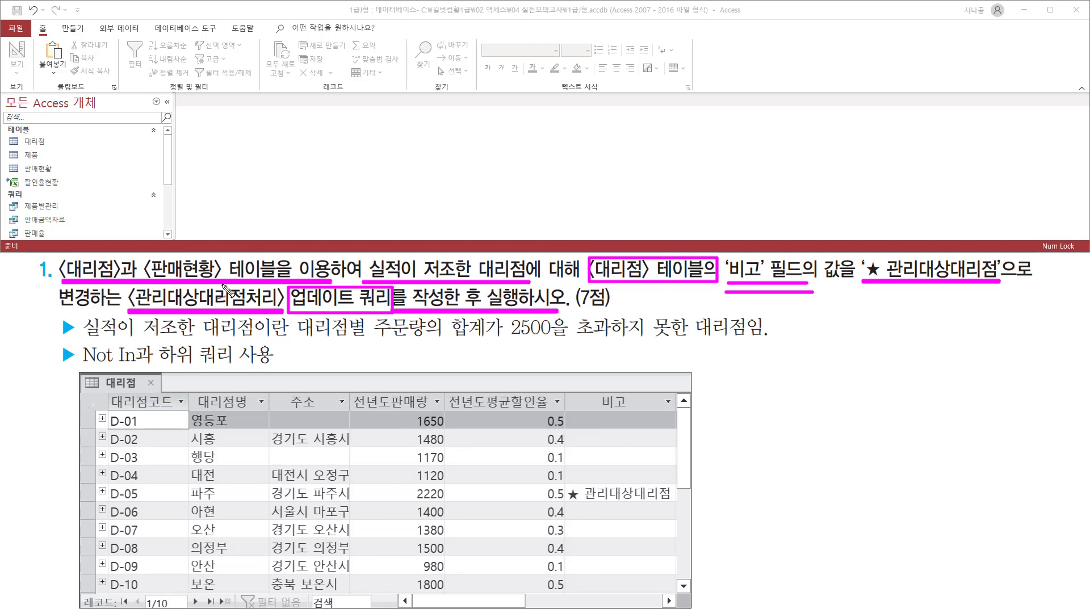
left_click_drag(338, 303, 360, 284)
mouse_move(773, 272)
left_mouse_down()
mouse_move(787, 286)
mouse_move(806, 264)
left_mouse_up()
mouse_move(934, 268)
left_mouse_down()
mouse_move(947, 290)
mouse_move(965, 271)
left_mouse_up()
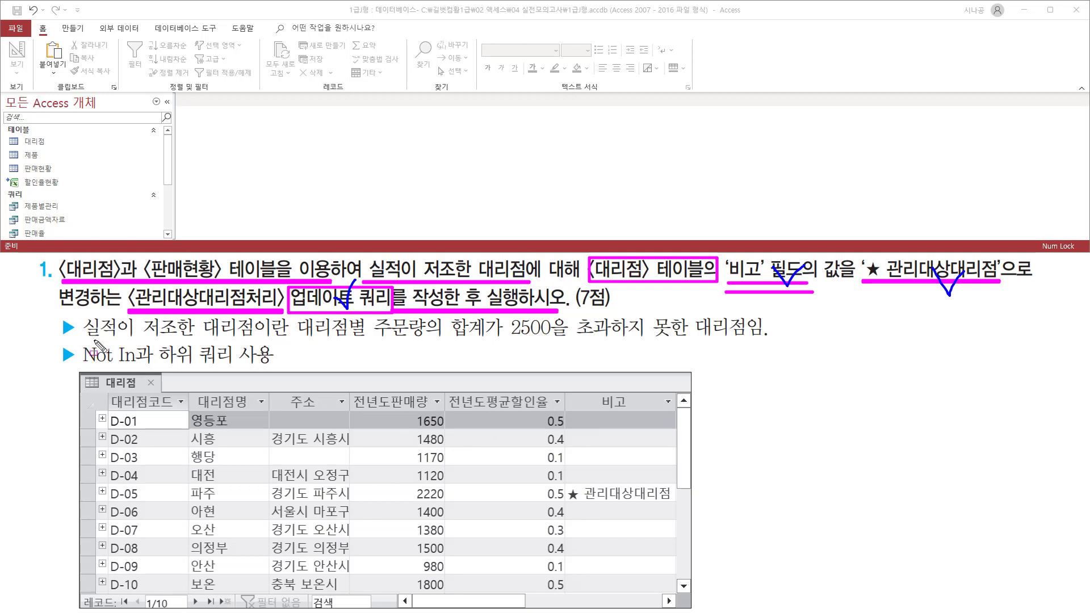
left_click_drag(83, 340, 256, 341)
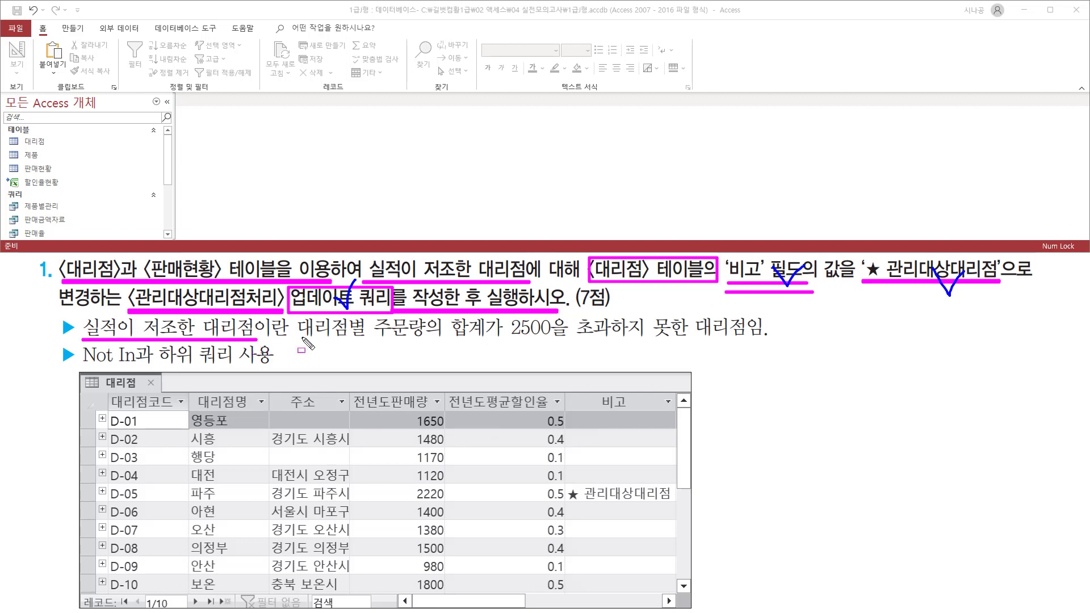
left_click_drag(294, 339, 745, 343)
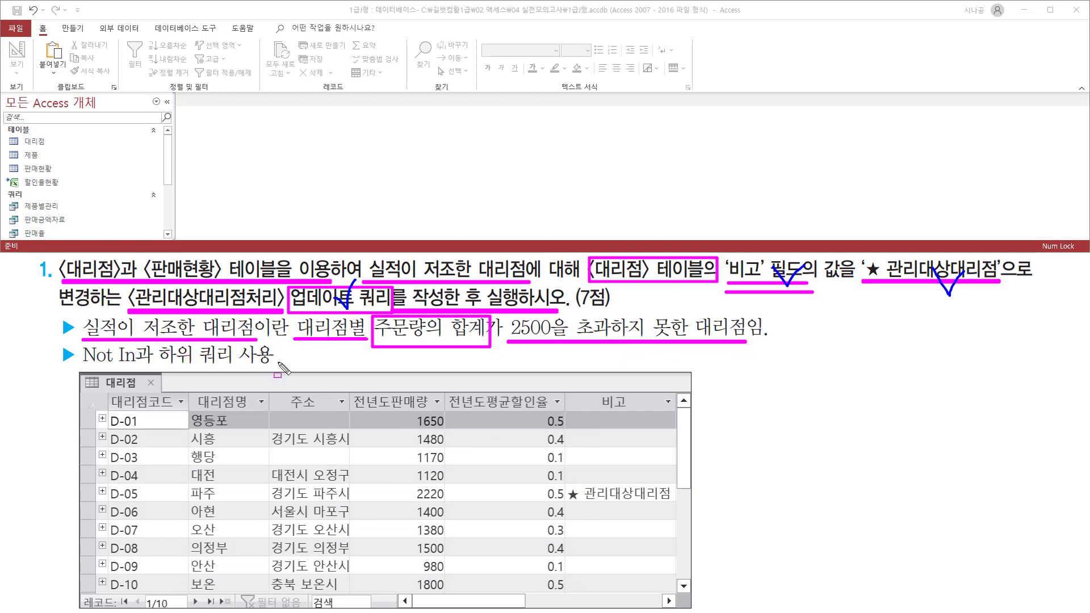
left_click_drag(290, 347, 754, 347)
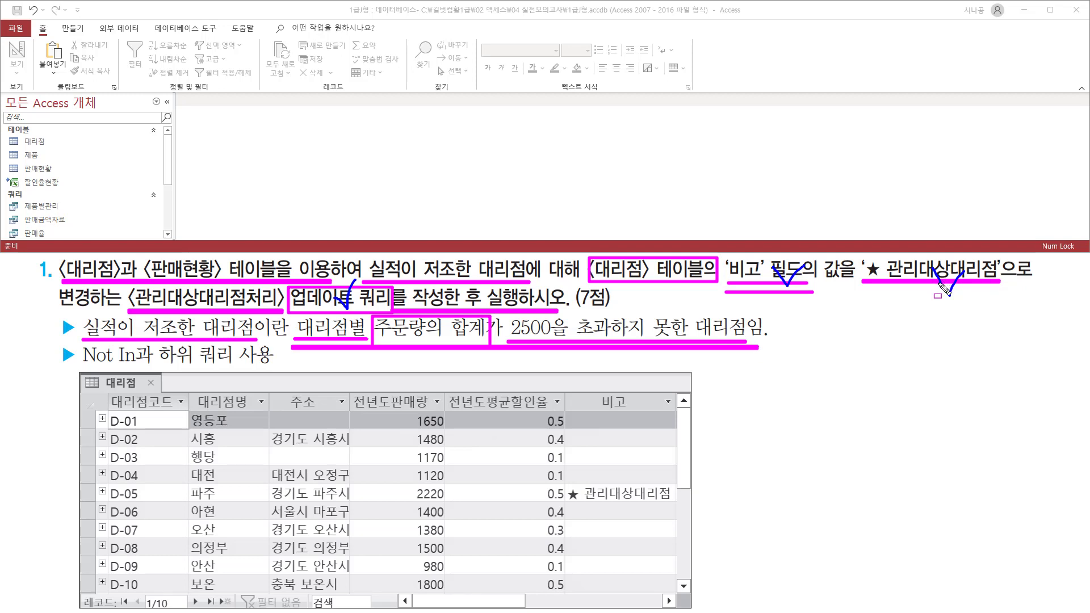
left_click_drag(80, 366, 251, 367)
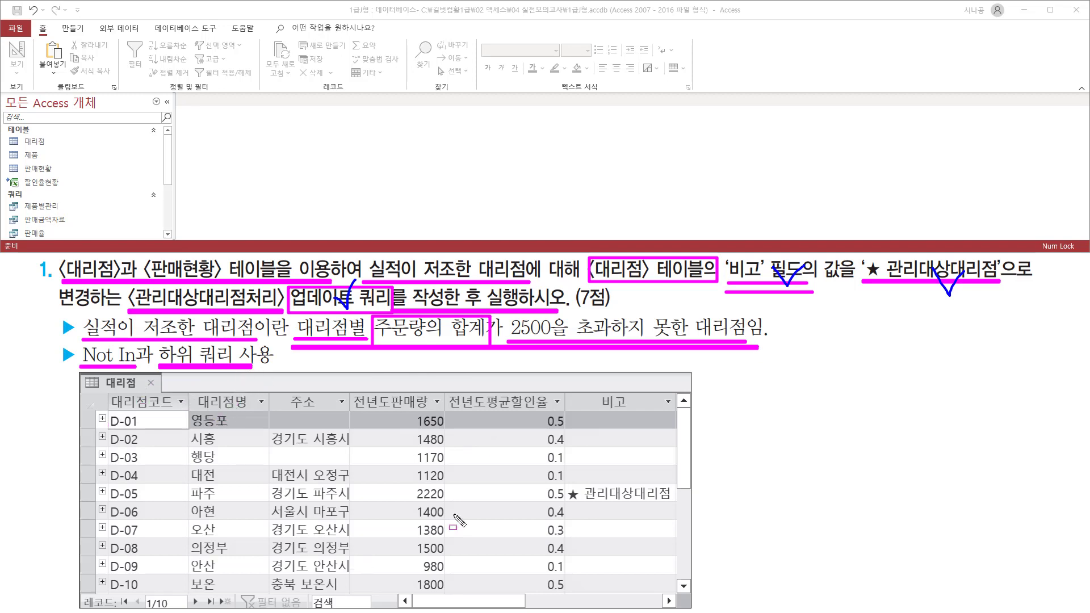
mouse_move(568, 503)
left_mouse_down()
mouse_move(671, 504)
mouse_move(674, 482)
left_mouse_up()
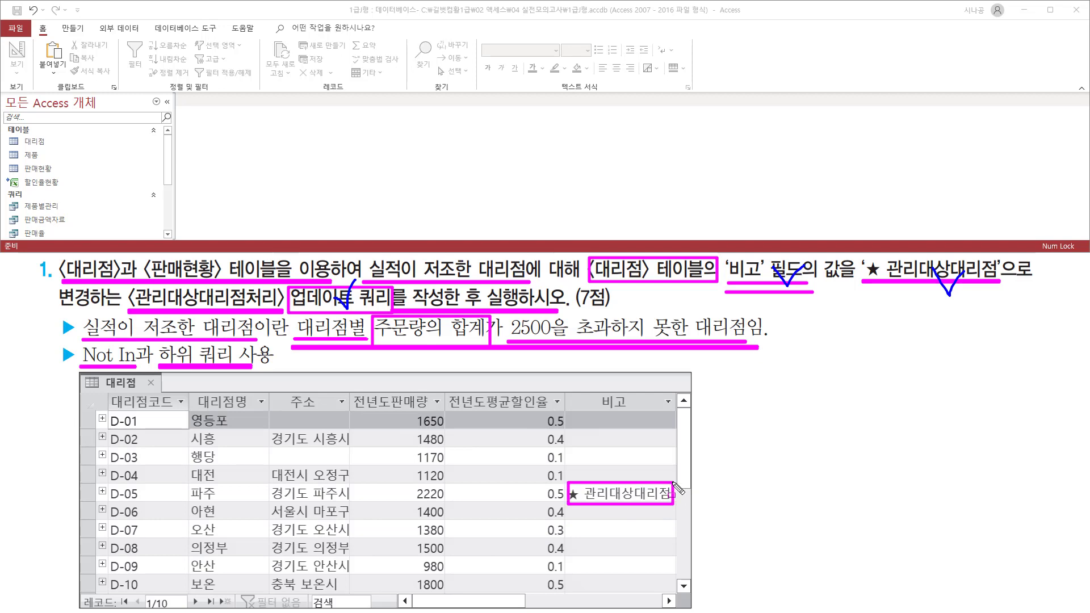
left_click_drag(181, 501, 226, 502)
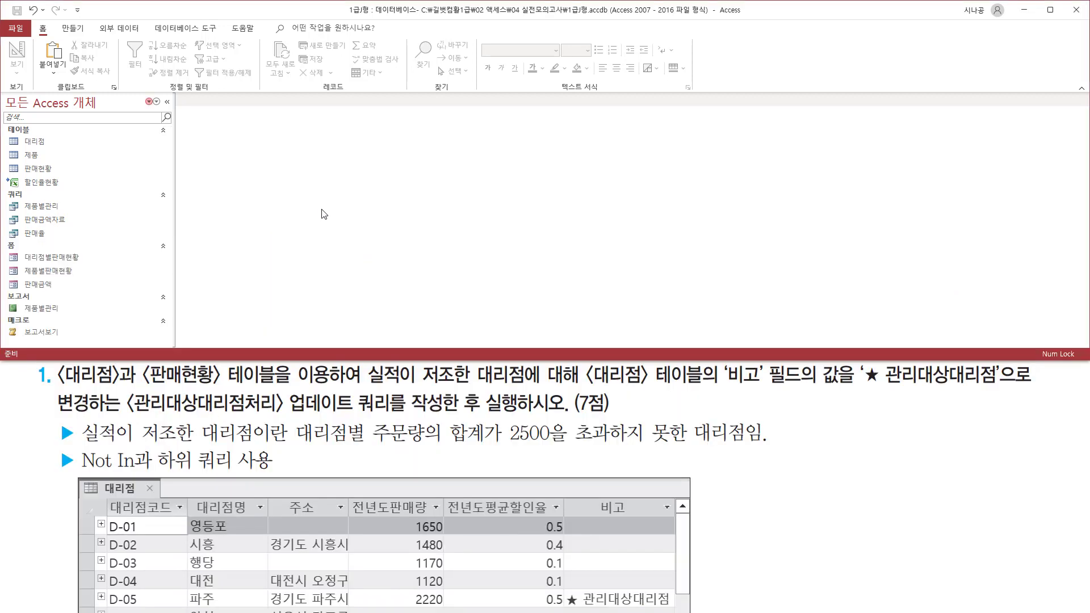
- Create a new blank query in design view
left_click(74, 29)
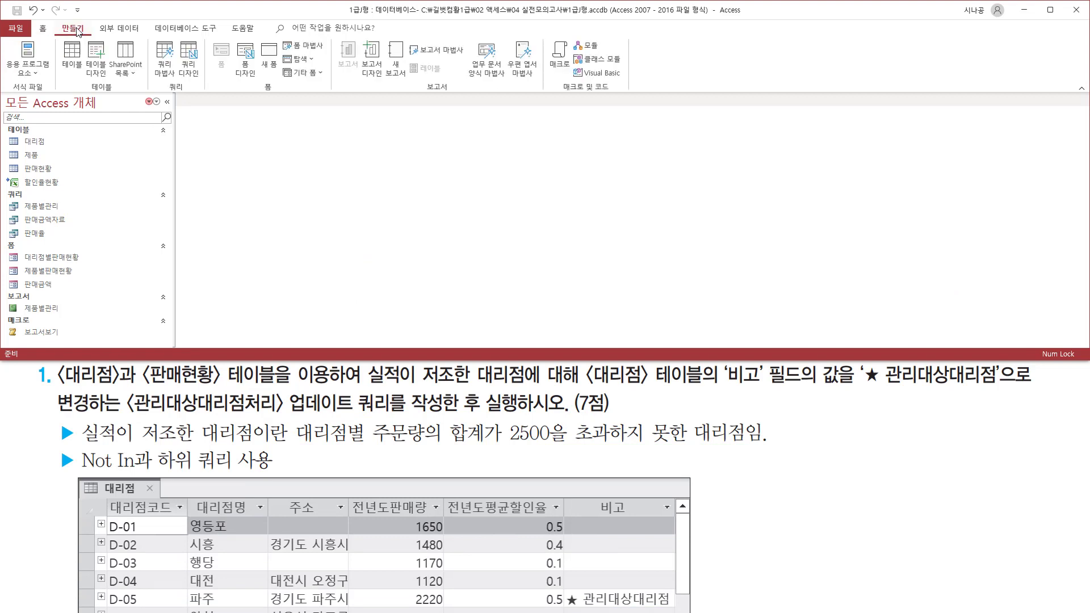
left_click_drag(56, 21, 95, 34)
left_click_drag(165, 81, 186, 97)
left_click_drag(177, 39, 200, 79)
key("Escape")
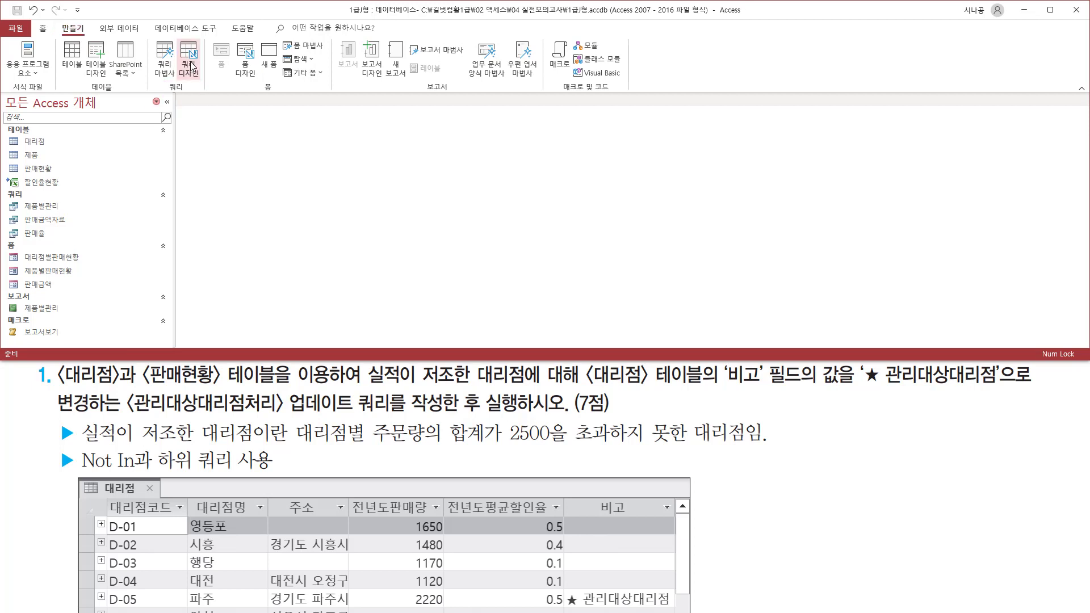
left_click(190, 56)
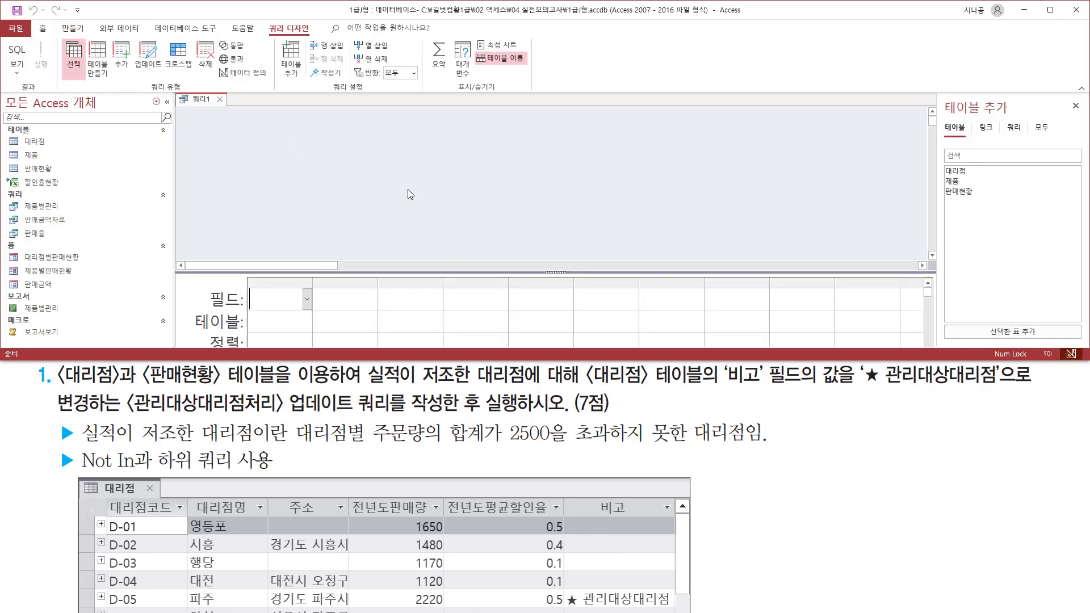
- Add the 대리점 and 판매현황 tables to the new query
left_click(959, 172)
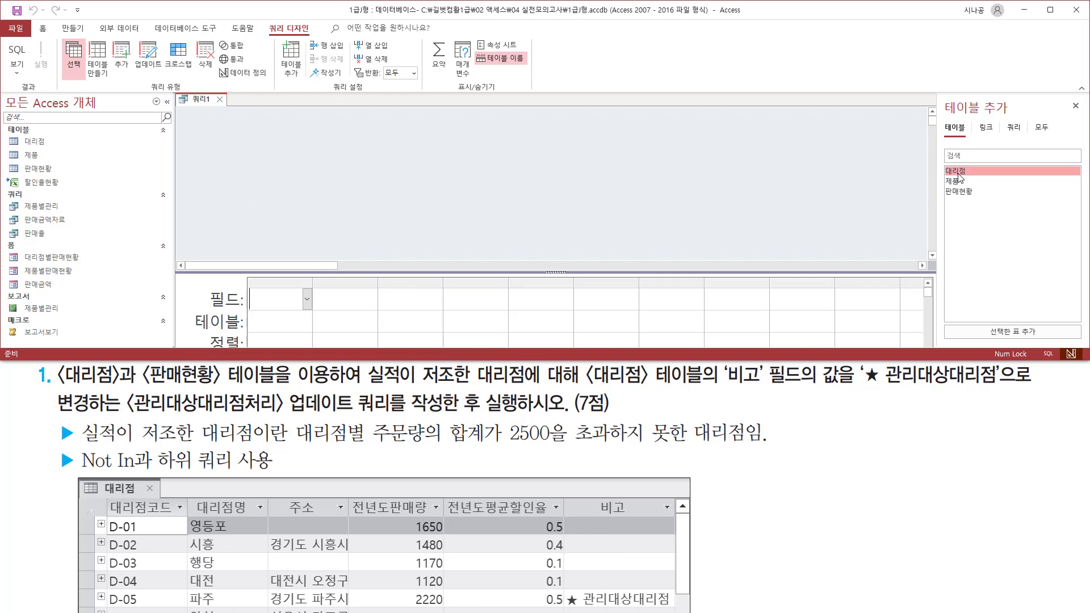
double_click(958, 172)
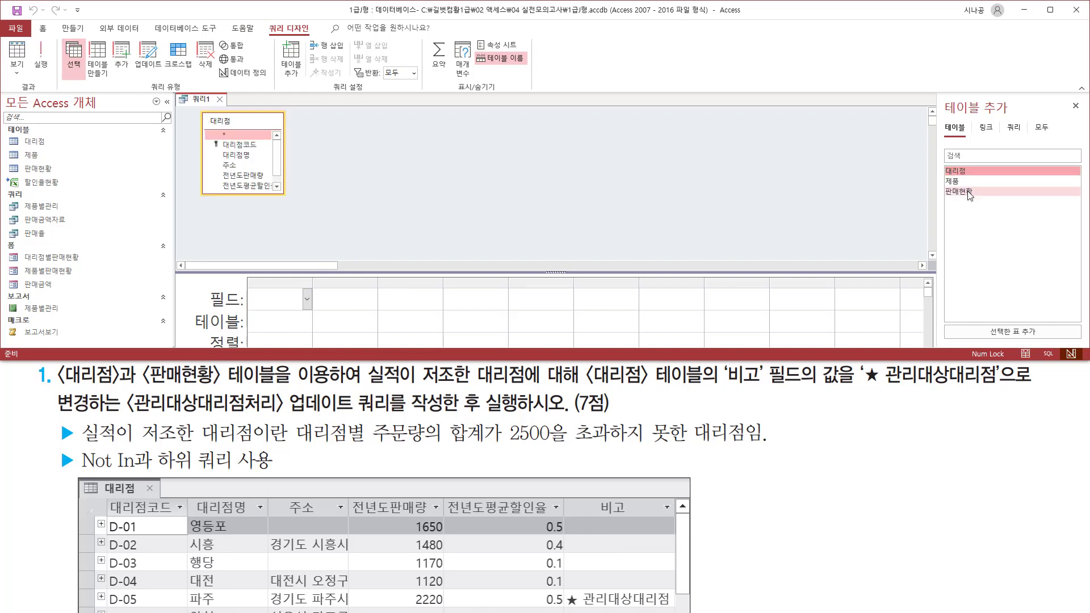
left_click(963, 192)
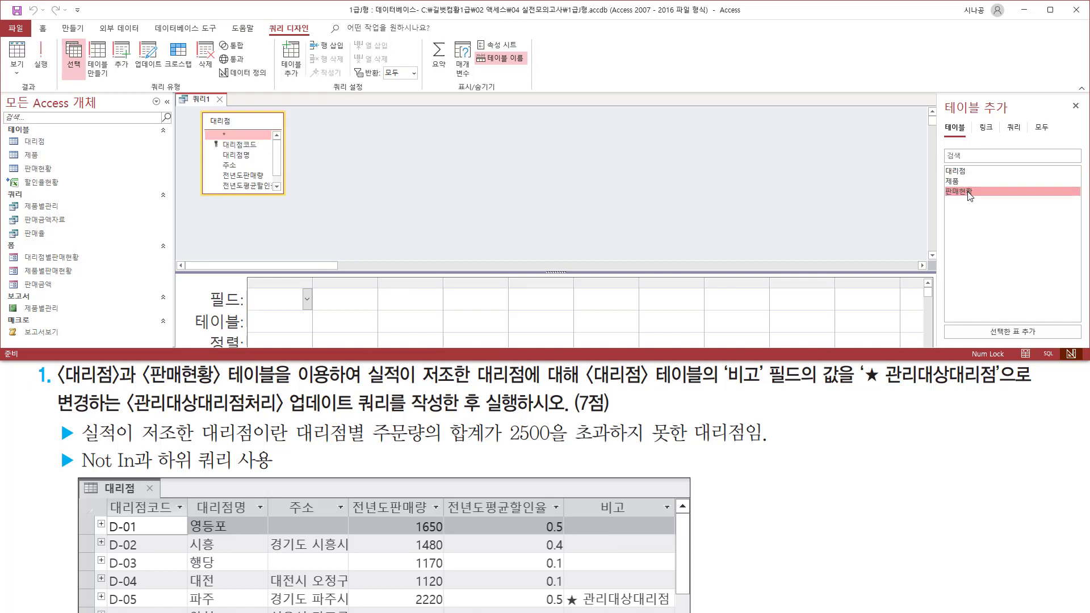
double_click(968, 193)
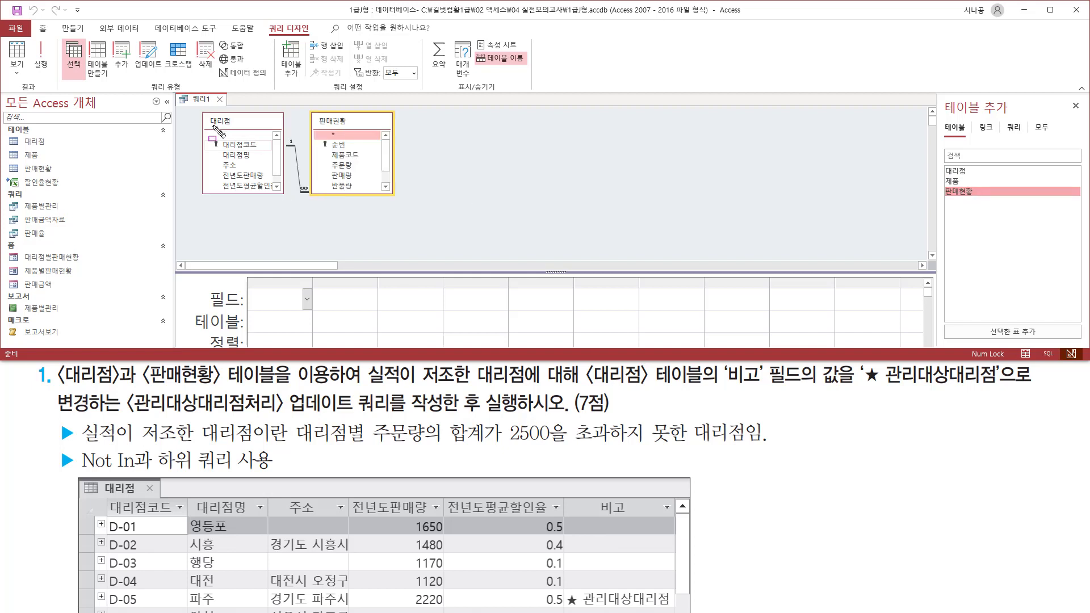
- Close the list of addable tables and enlarge the design grid so more of its rows are shown
mouse_move(200, 109)
left_mouse_down()
mouse_move(428, 207)
mouse_move(407, 206)
left_mouse_up()
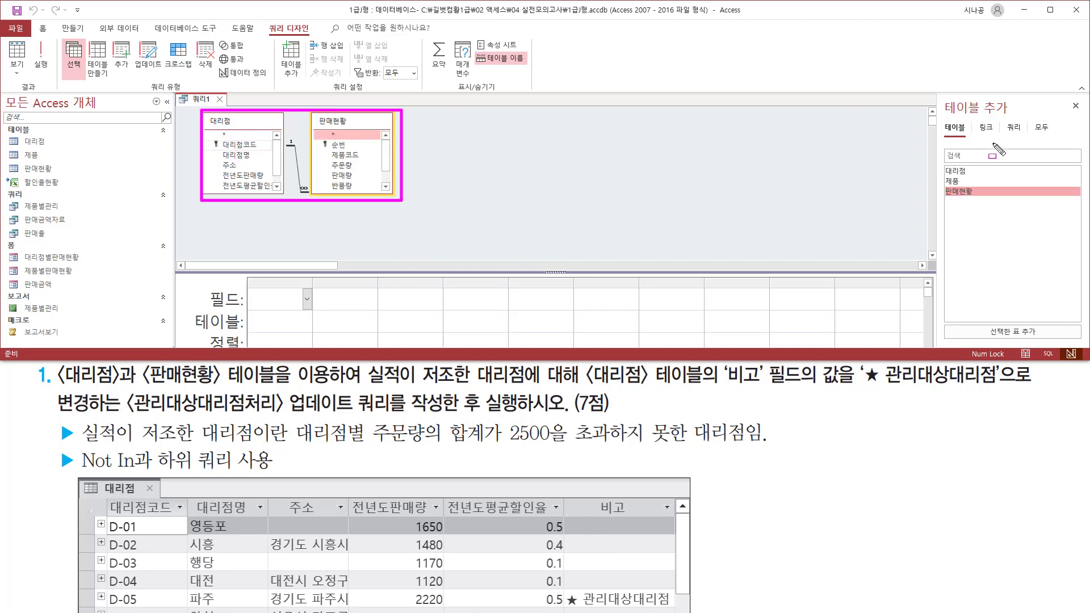
left_click_drag(944, 116, 1011, 116)
left_click_drag(1067, 96, 1082, 111)
key("Escape")
left_click(1076, 105)
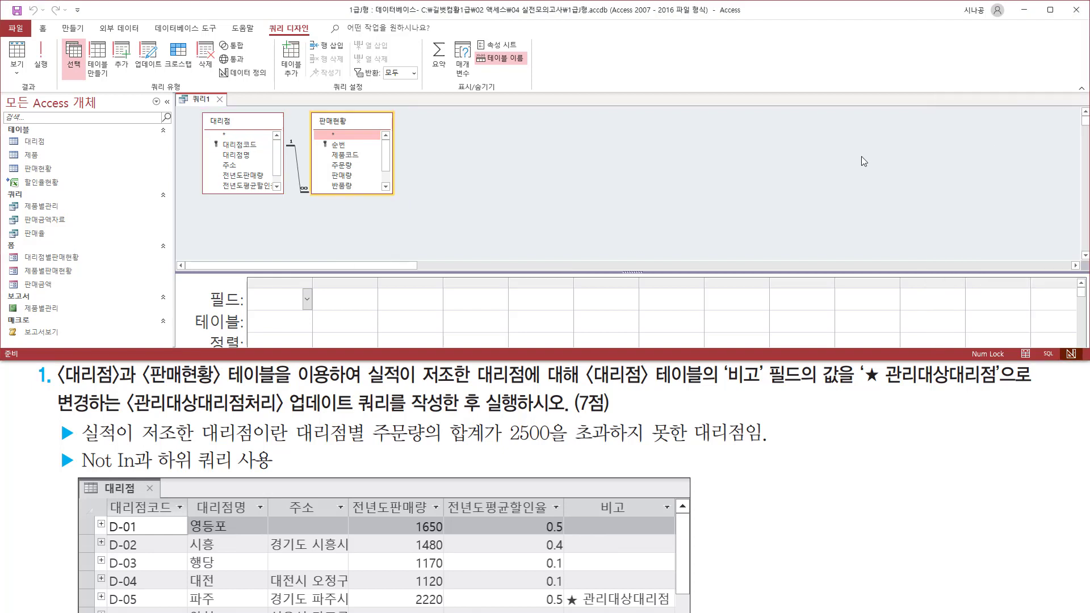
left_click_drag(384, 270, 385, 216)
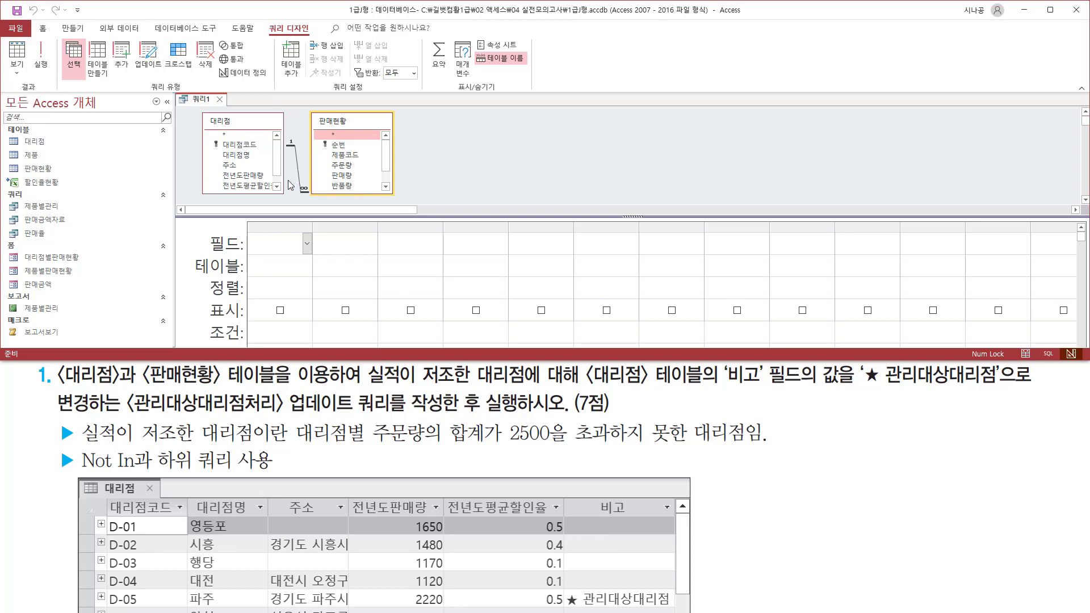
- Examine how 대리점 and 판매현황 are joined on 대리점코드, and locate the 주문량 field in 판매현황
key("ctrl+2")
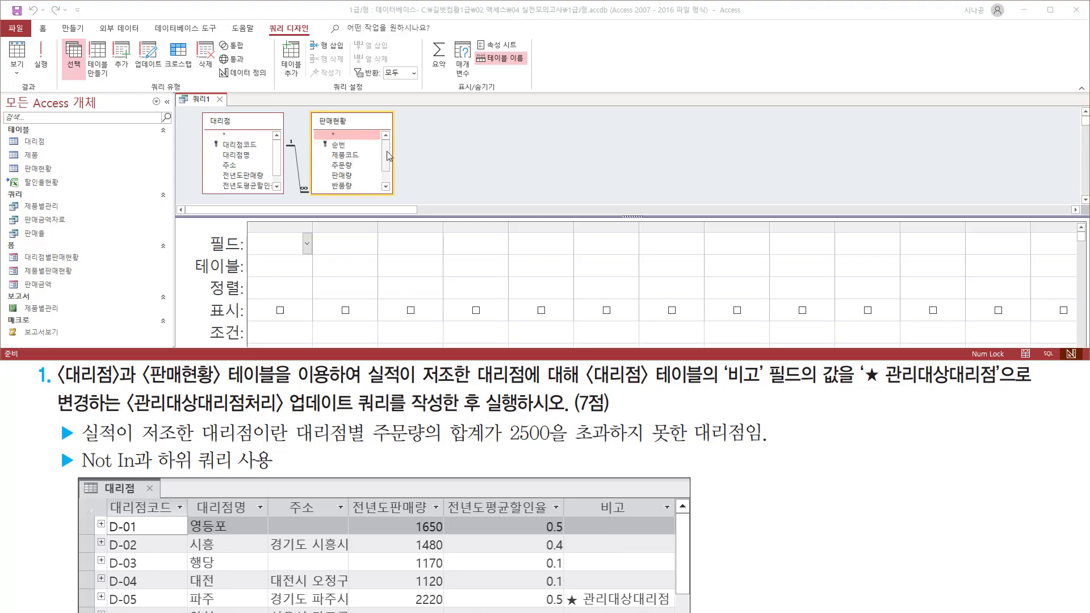
left_click_drag(387, 154, 387, 182)
key("ctrl+2")
left_click_drag(282, 136, 311, 198)
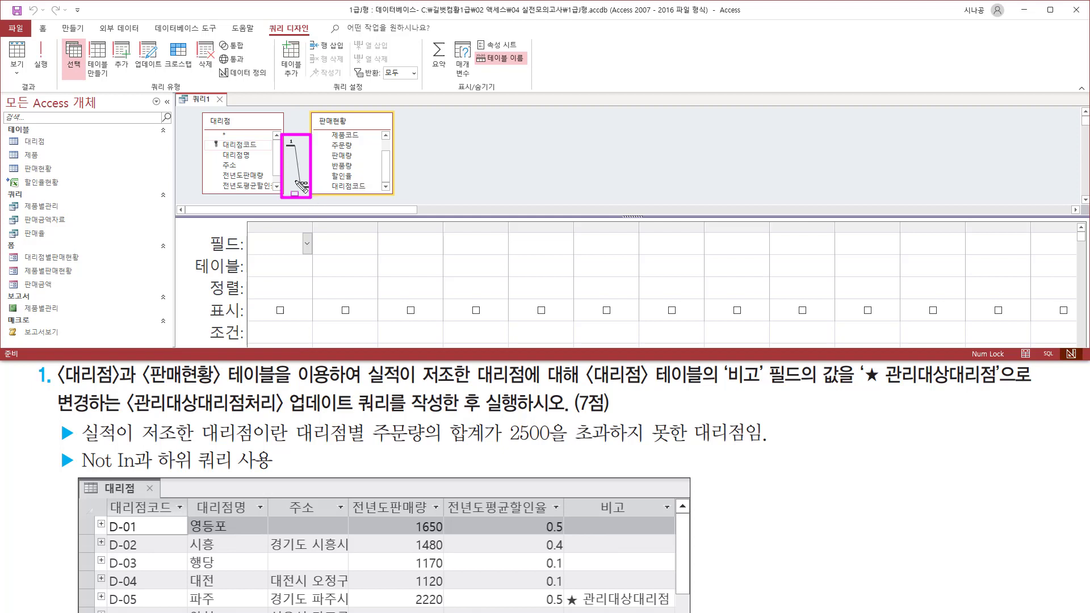
left_click_drag(220, 150, 255, 150)
left_click_drag(325, 192, 373, 192)
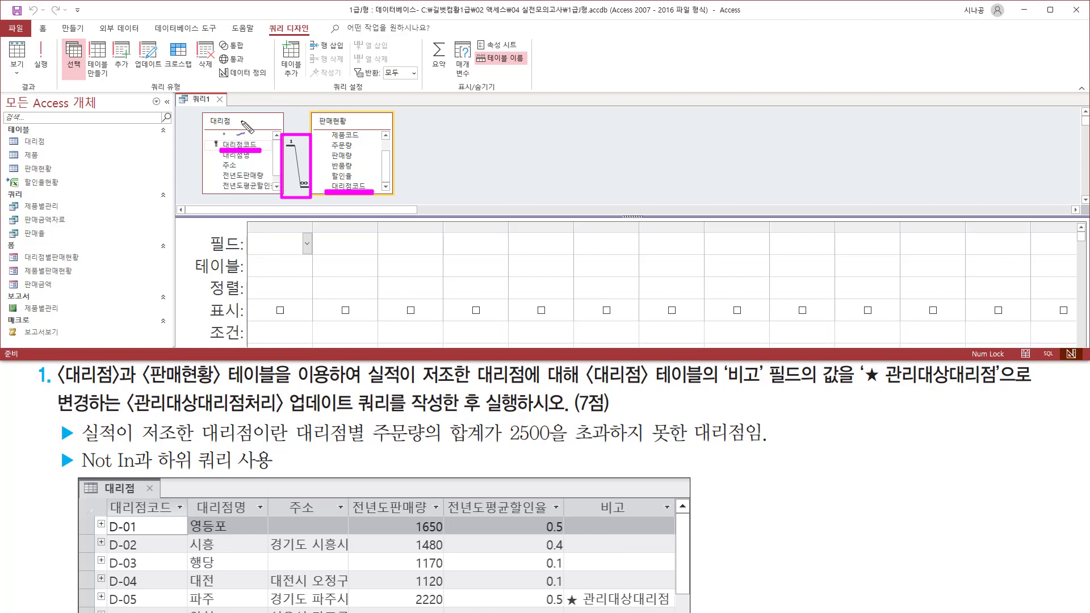
left_click_drag(253, 135, 273, 122)
left_click_drag(366, 180, 385, 175)
left_click_drag(347, 116, 362, 111)
left_click_drag(329, 152, 356, 151)
mouse_move(296, 446)
left_mouse_down()
mouse_move(420, 448)
mouse_move(481, 406)
left_mouse_up()
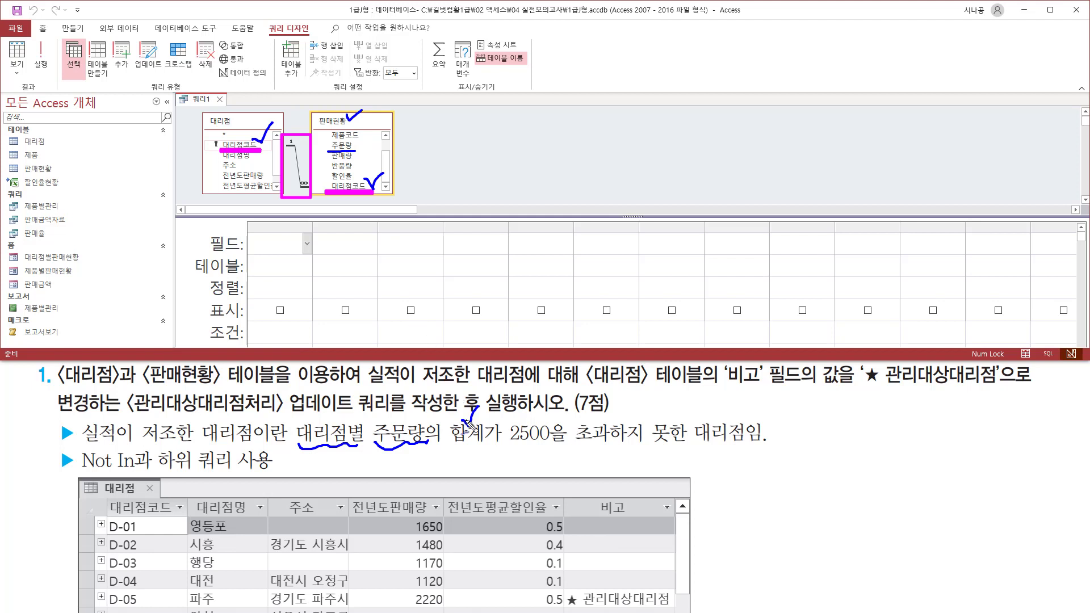
mouse_move(489, 465)
left_mouse_down()
mouse_move(537, 446)
mouse_move(747, 446)
left_mouse_up()
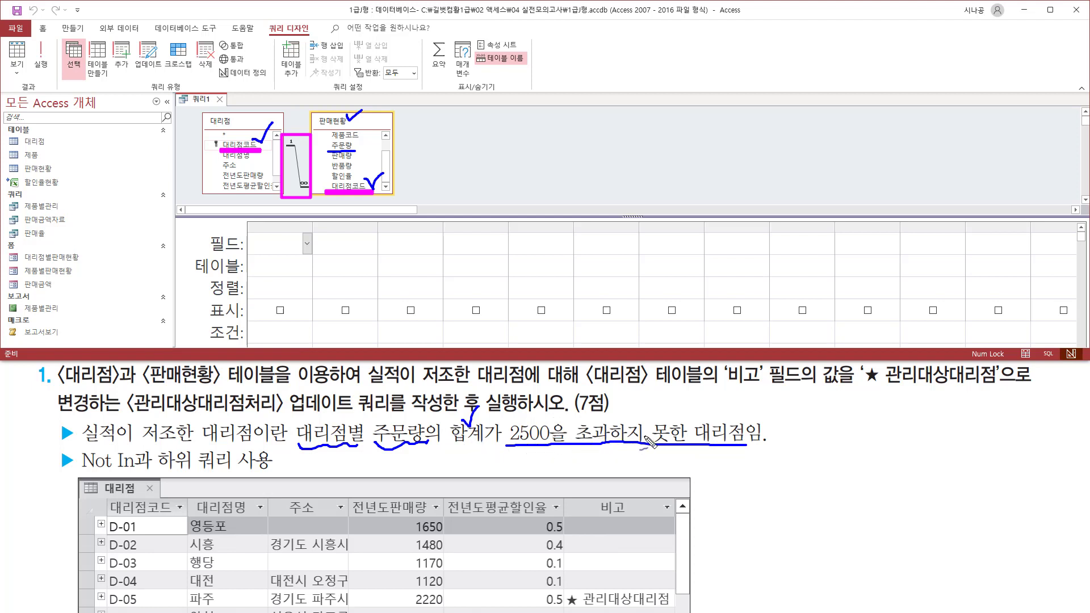
left_click_drag(670, 412, 698, 390)
left_click_drag(82, 471, 137, 471)
key("Escape")
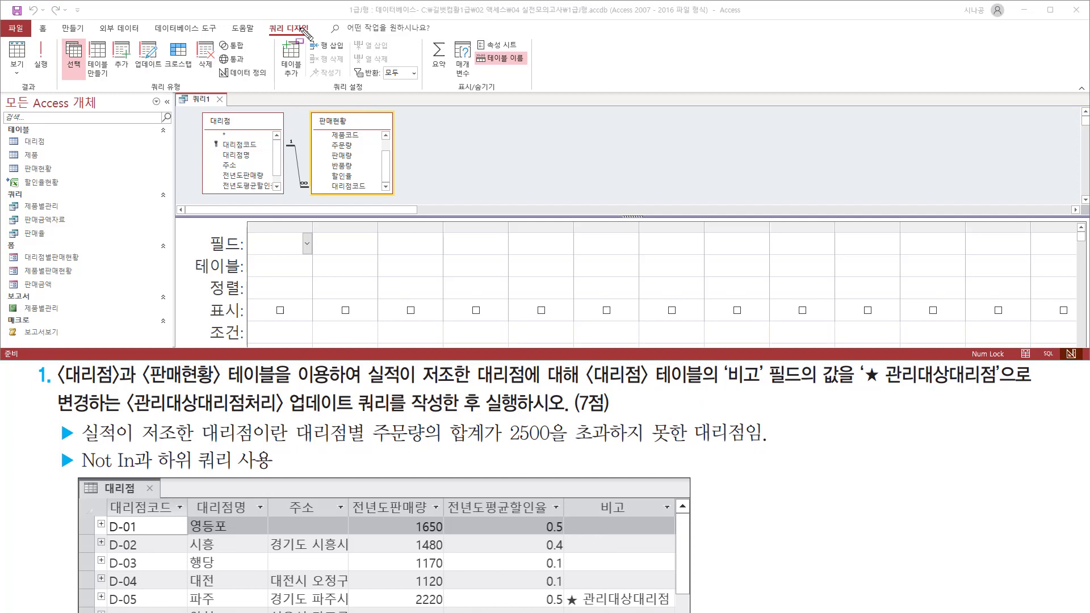
- Change the query type from a select query to an update query
left_click_drag(266, 22, 315, 36)
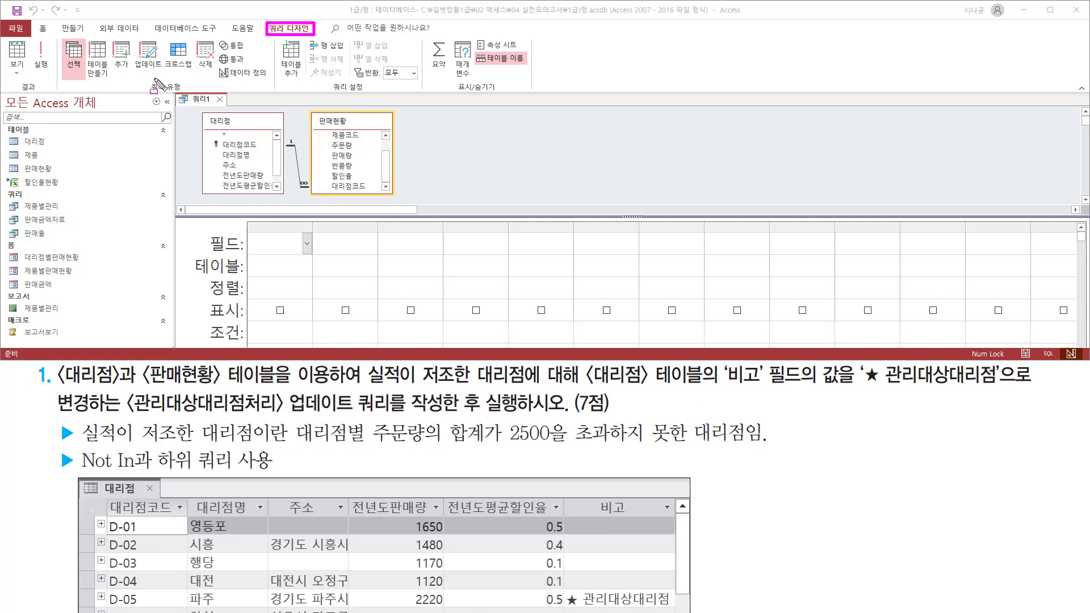
left_click_drag(145, 80, 196, 93)
left_click_drag(134, 37, 165, 70)
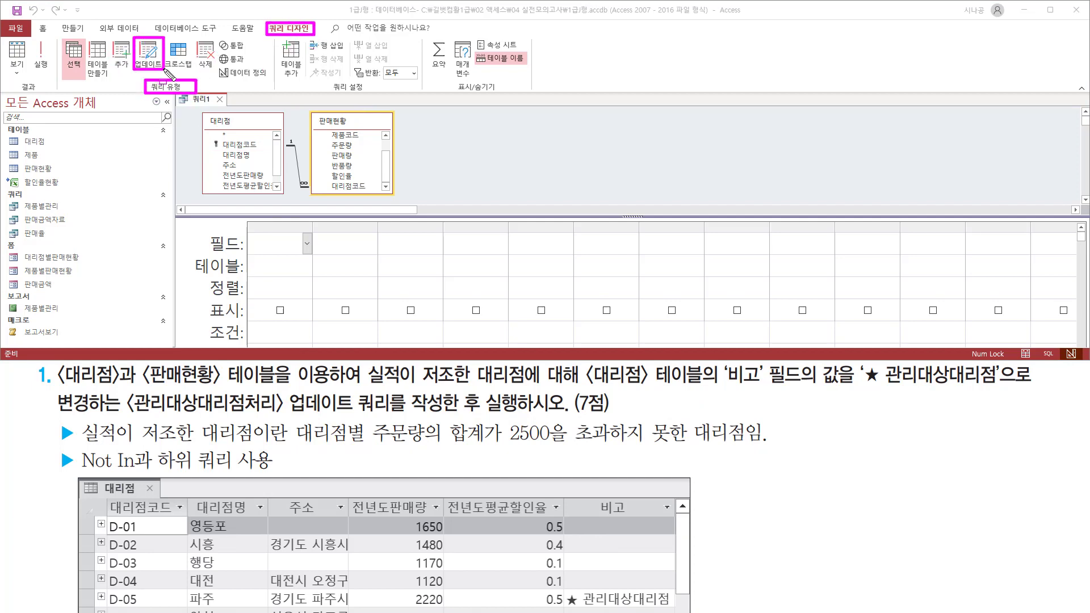
key("Escape")
left_click(149, 55)
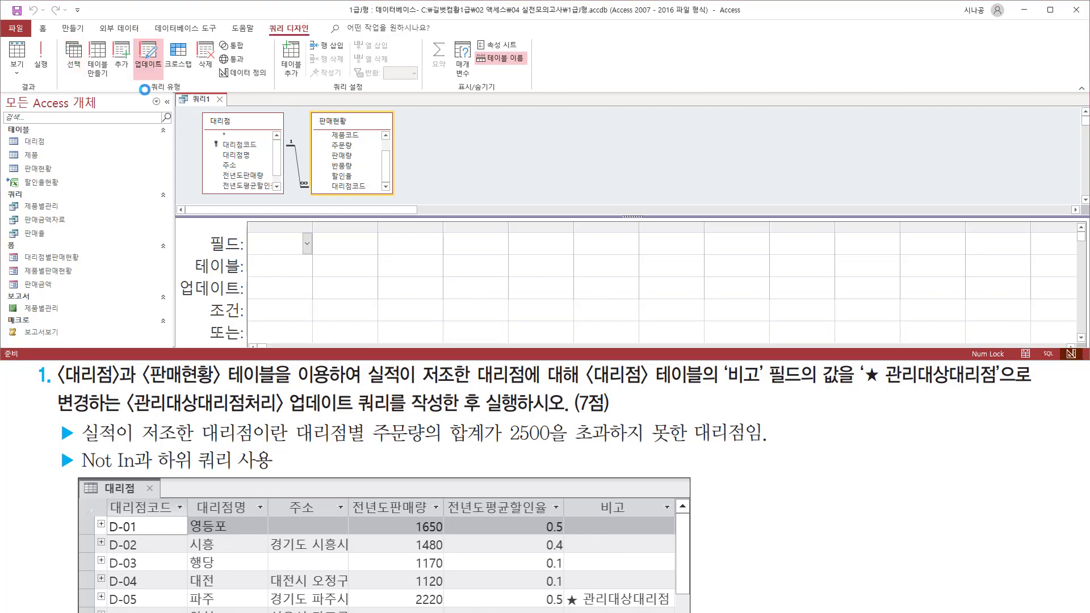
left_click_drag(130, 32, 167, 90)
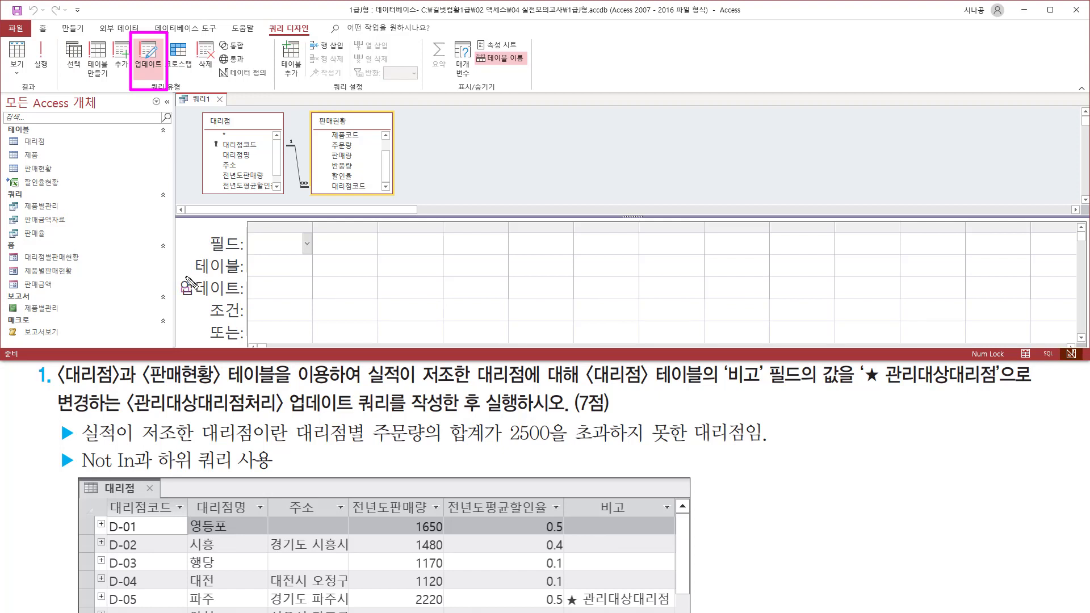
left_click_drag(176, 278, 245, 300)
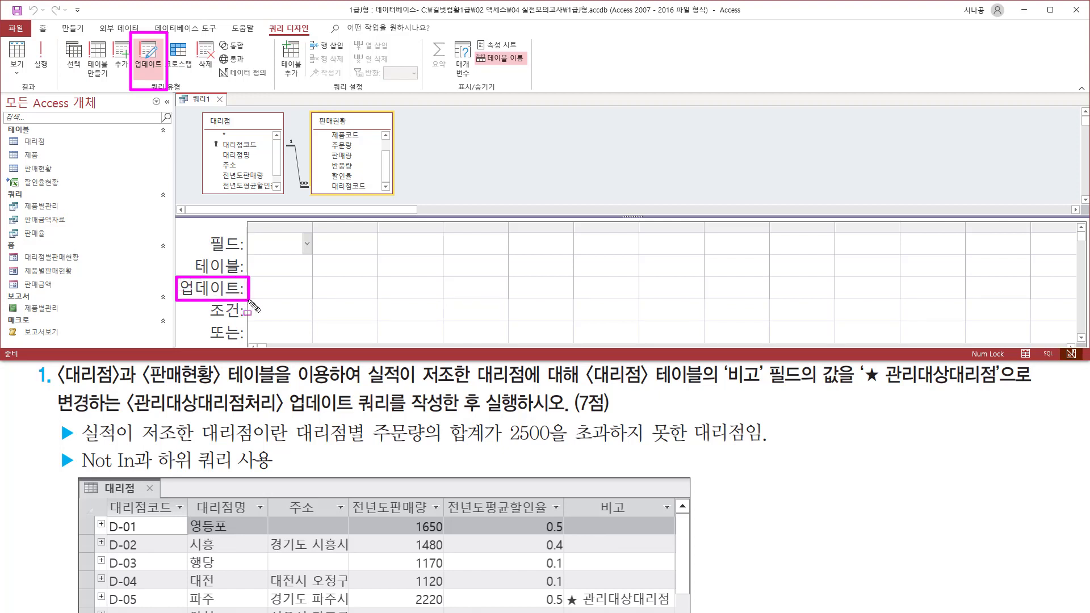
key("Escape")
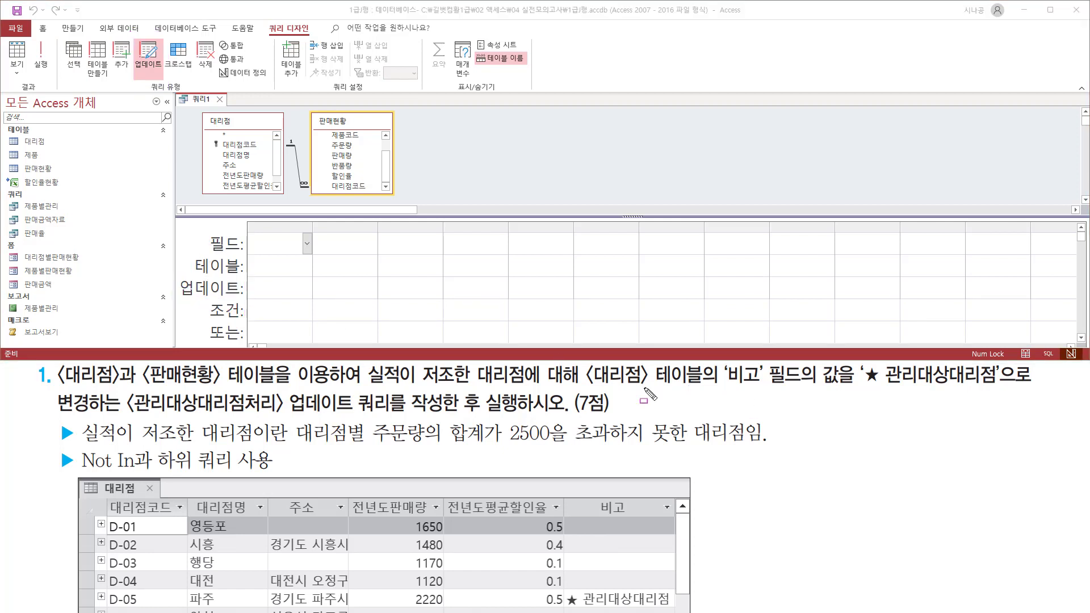
- Add the 비고 field of the 대리점 table to the first column of the design grid
mouse_move(579, 387)
left_mouse_down()
mouse_move(819, 397)
mouse_move(806, 393)
mouse_move(997, 390)
left_mouse_up()
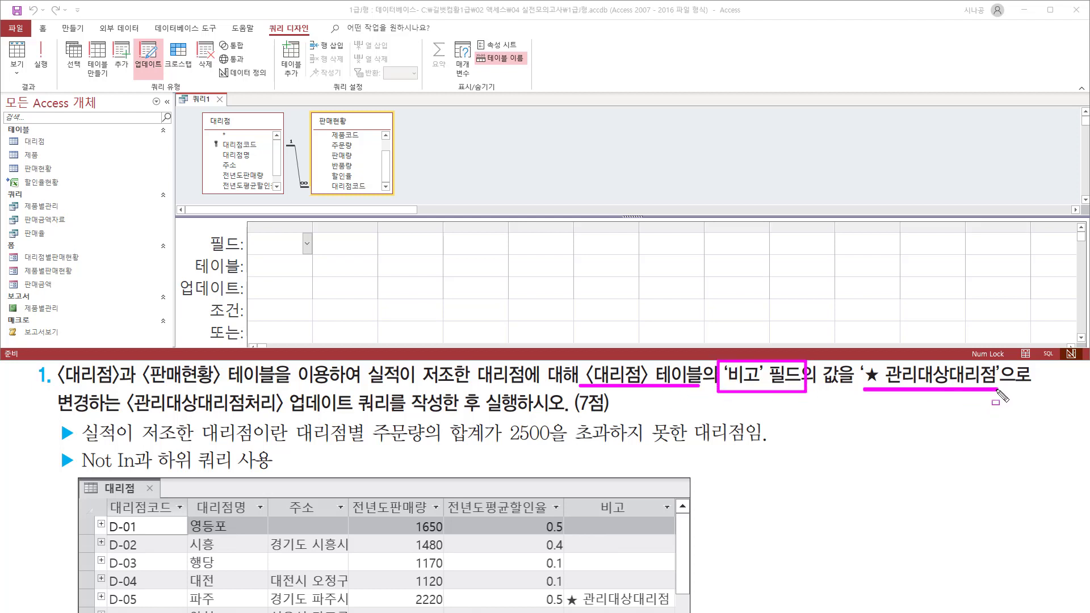
left_click_drag(203, 115, 245, 132)
key("Escape")
scroll(228, 170, "down", 1)
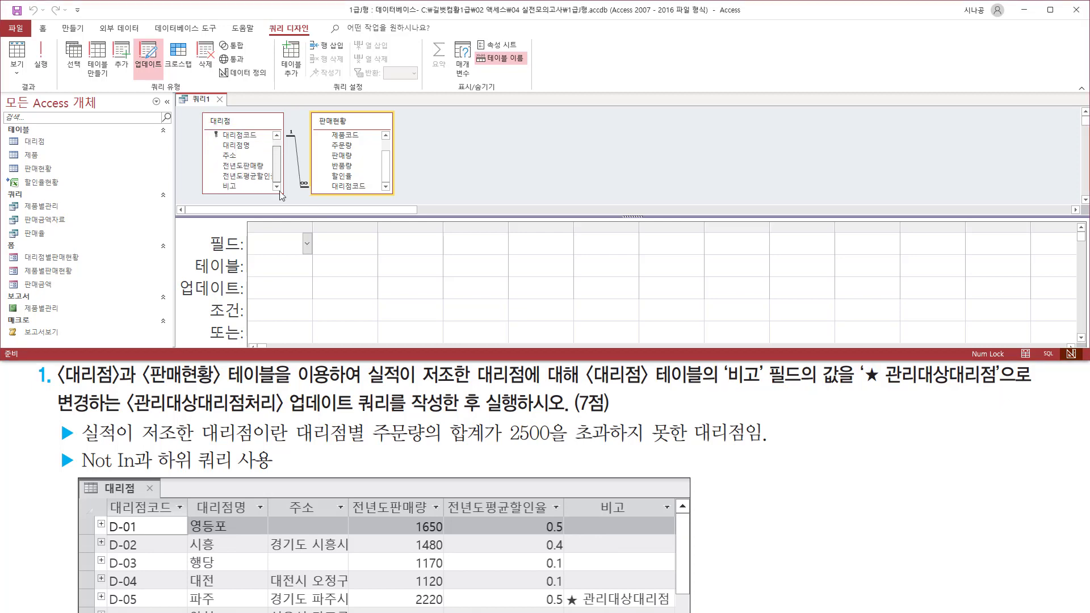
left_click(230, 187)
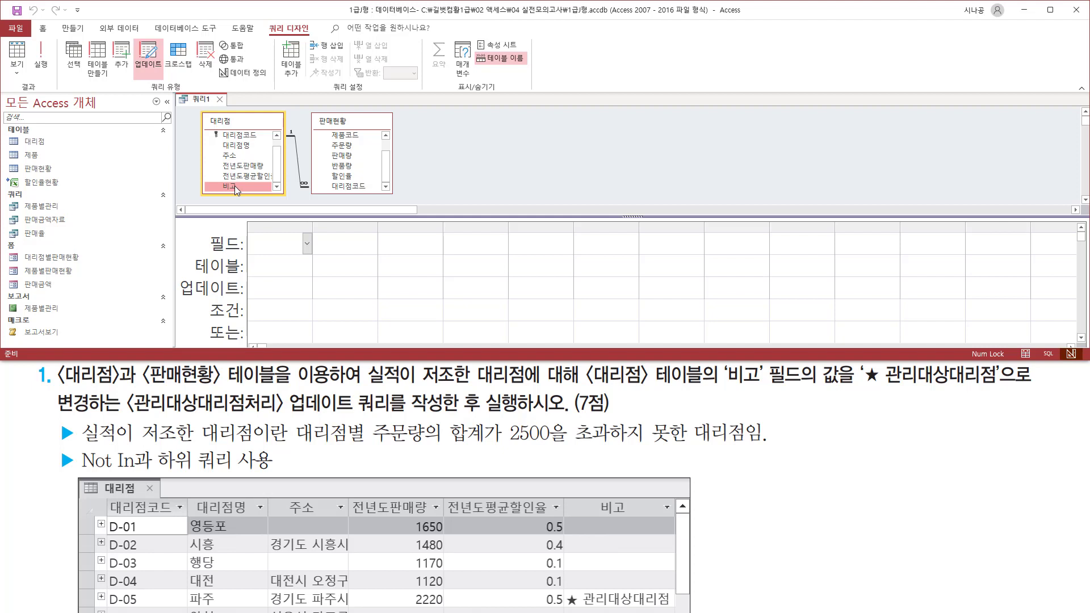
left_click_drag(234, 186, 369, 230)
- Set the update value of 비고 to "★ 관리대상대리점" and widen its column to fit the text
left_click(265, 292)
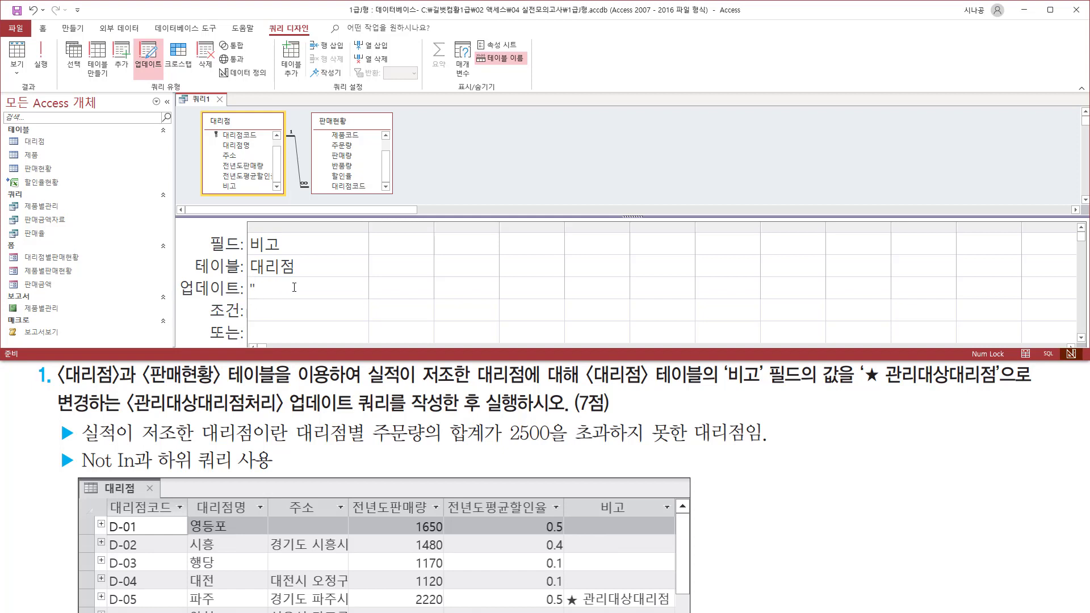
type("\"ㅁ")
key("Hangul_Hanja")
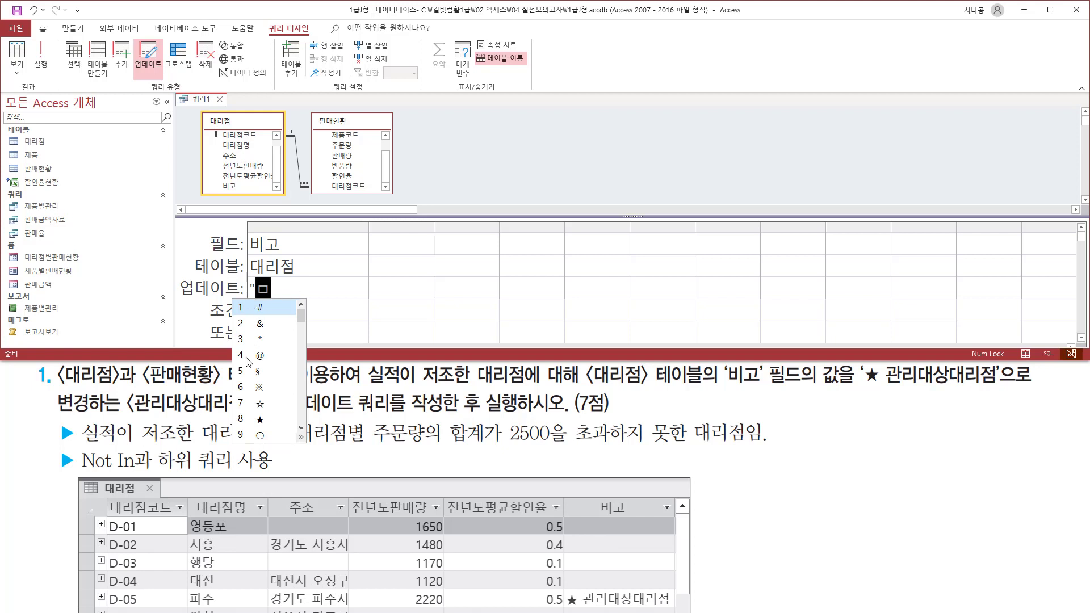
left_click(259, 420)
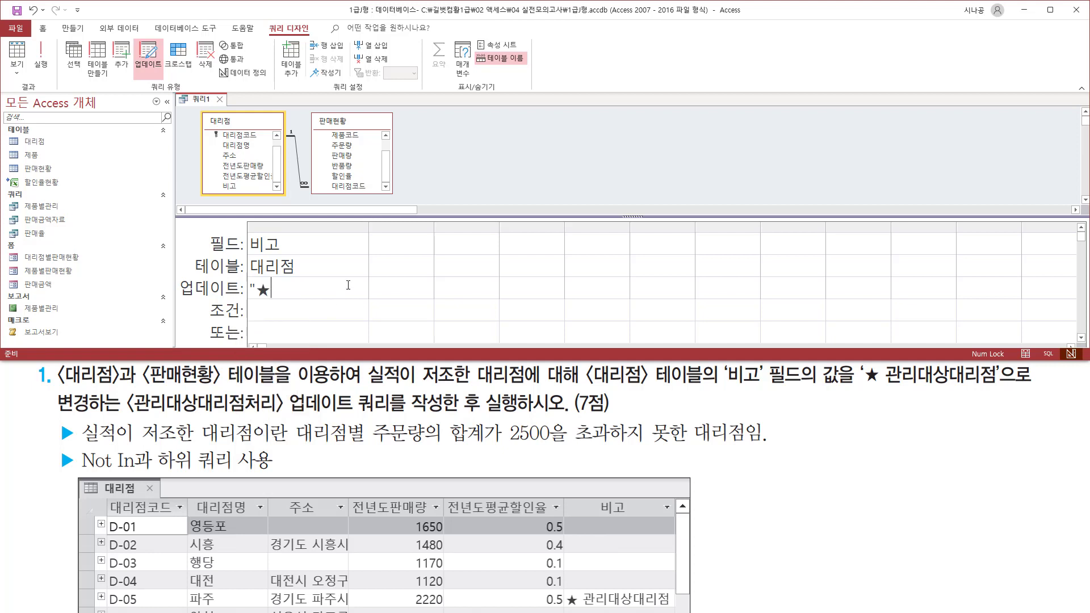
type("관리대상")
type("대리점")
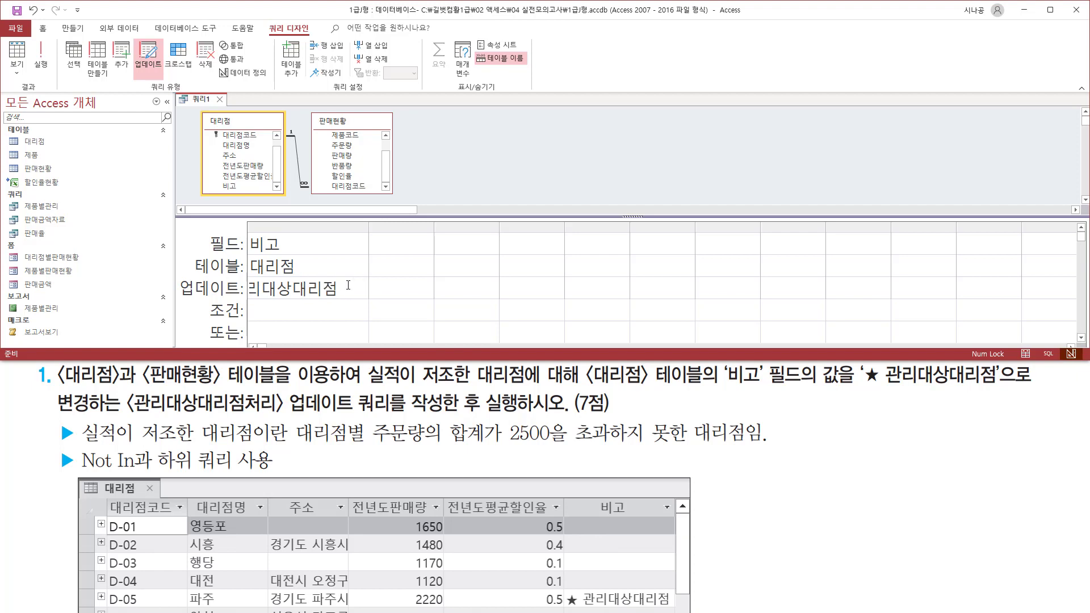
type("\"★ 관")
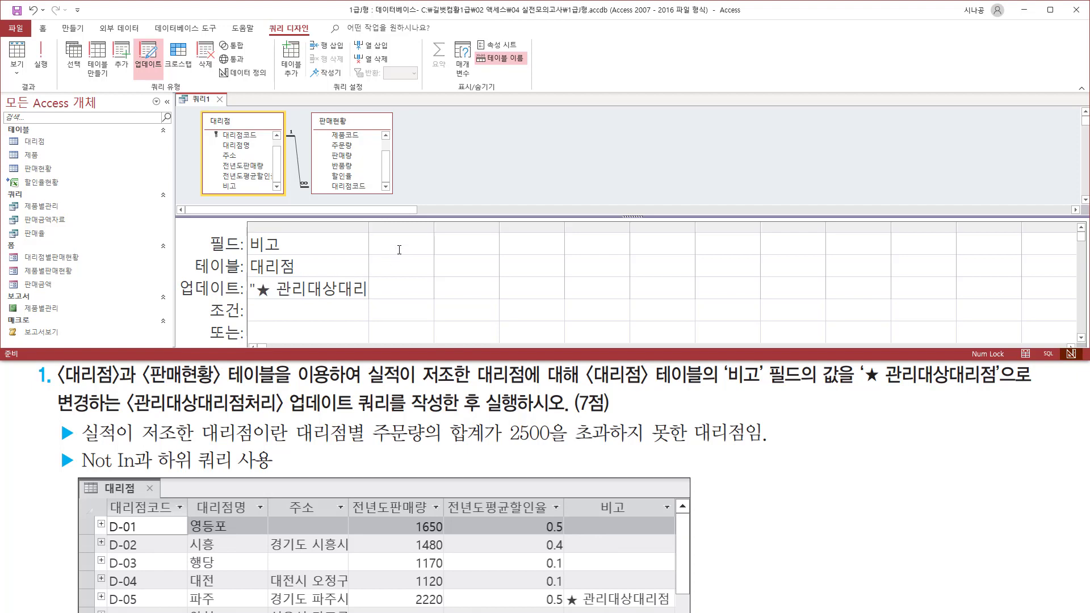
left_click(369, 226)
double_click(369, 226)
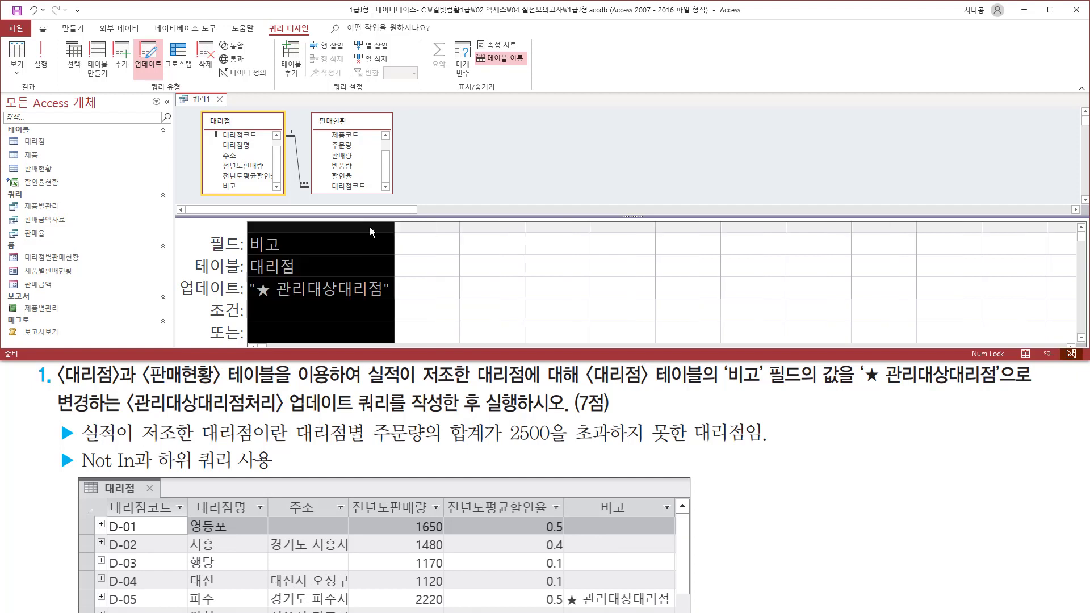
left_click(409, 260)
- Check the spacing of the 비고 update value against the task text, and examine the 대리점코드 fields of 대리점 and 판매현황
left_click_drag(243, 233, 288, 253)
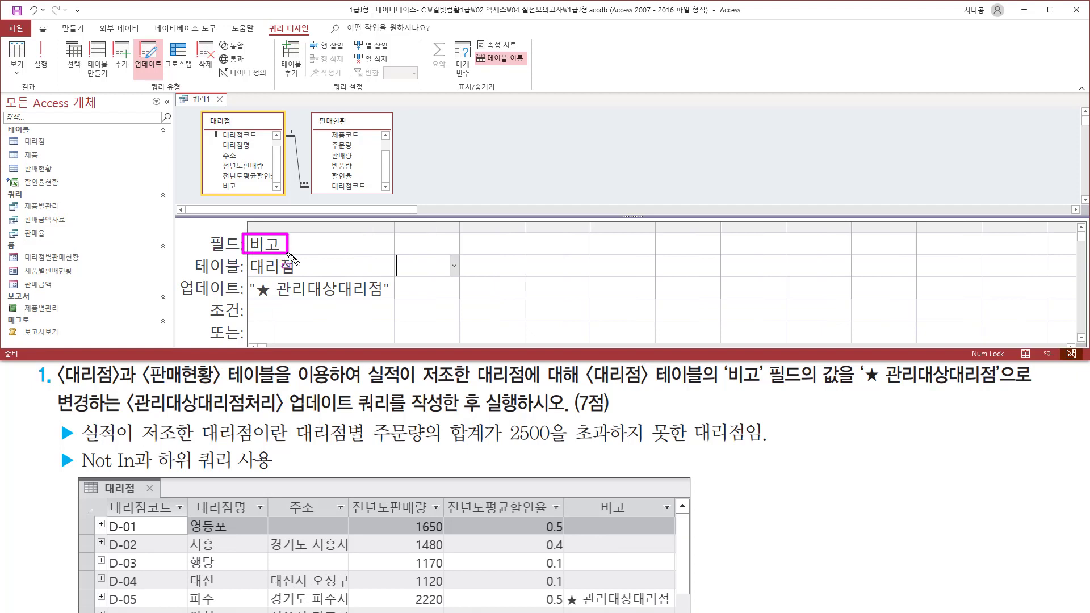
left_click_drag(244, 301, 398, 301)
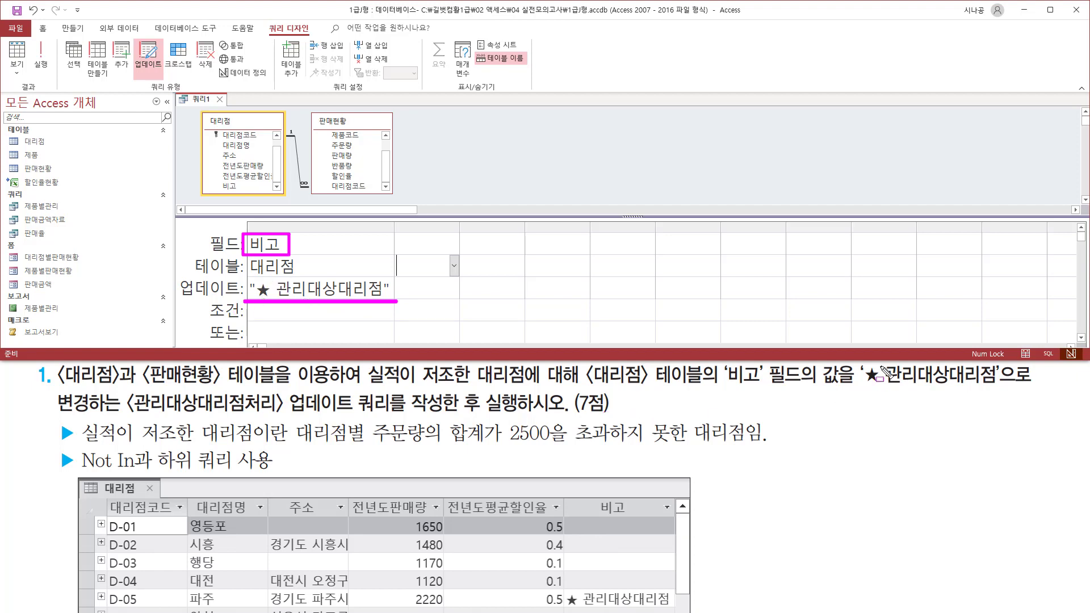
left_click_drag(882, 368, 885, 386)
left_click_drag(273, 281, 277, 300)
key("Escape")
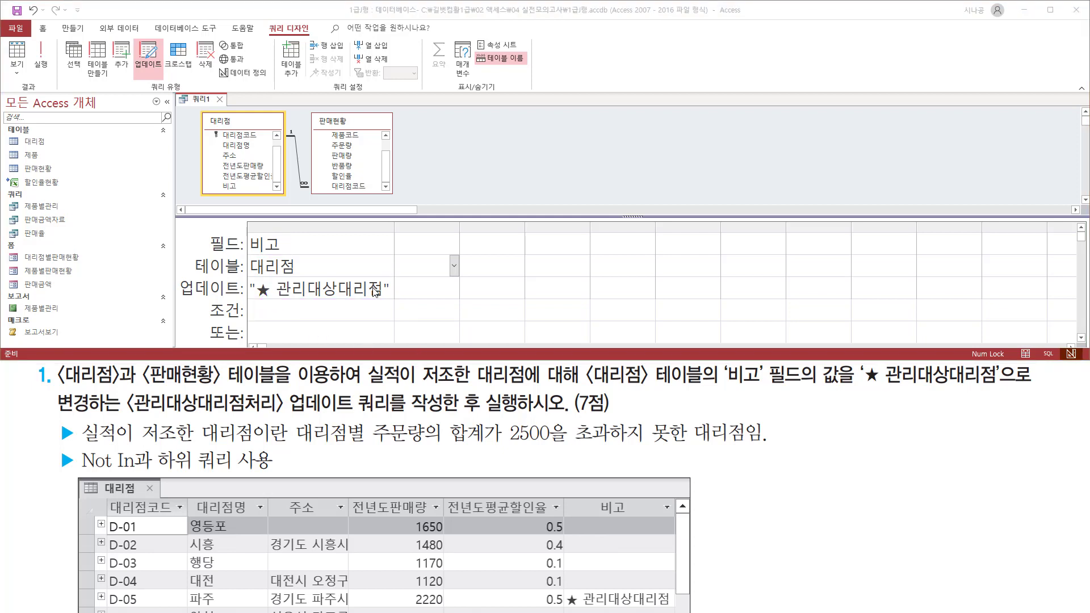
left_click_drag(200, 113, 241, 127)
left_click_drag(313, 115, 357, 126)
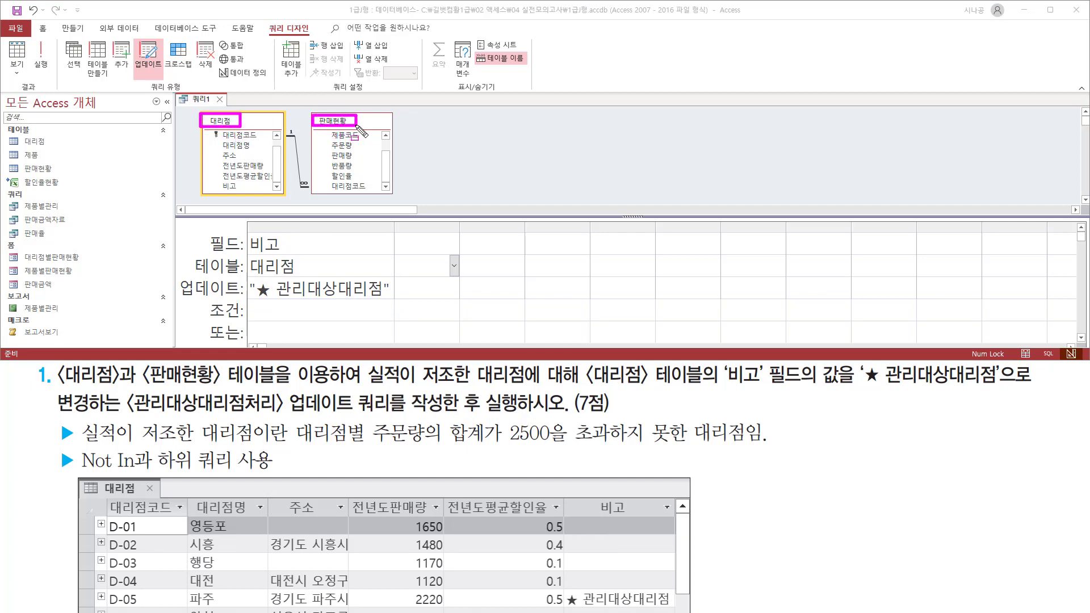
left_click_drag(219, 138, 256, 138)
left_click_drag(325, 191, 373, 192)
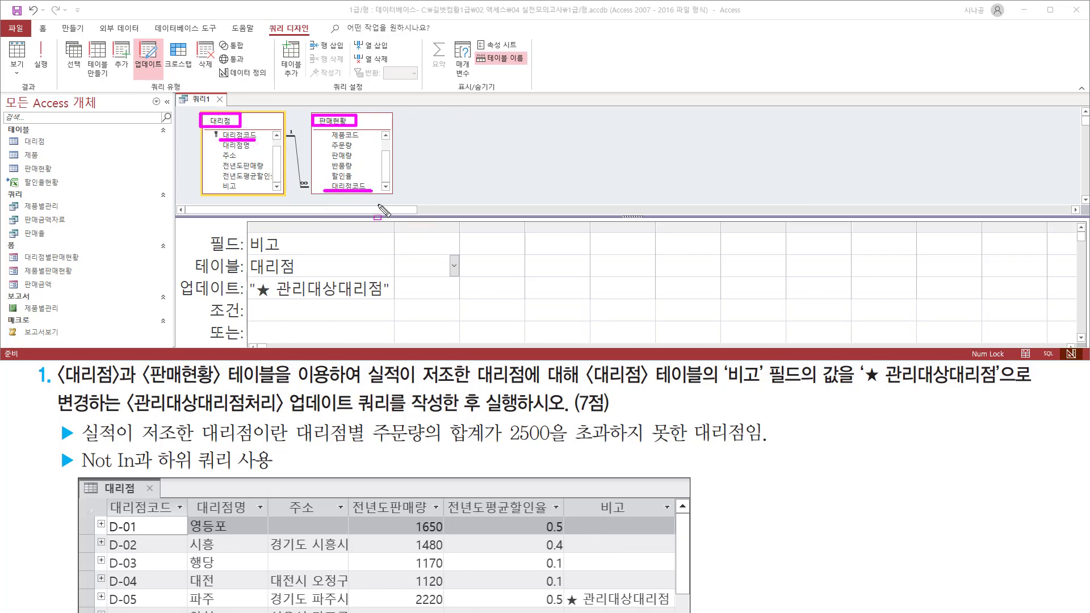
key("Escape")
- Add 대리점코드 from the 대리점 table to the second grid column and widen that column generously
left_click(243, 137)
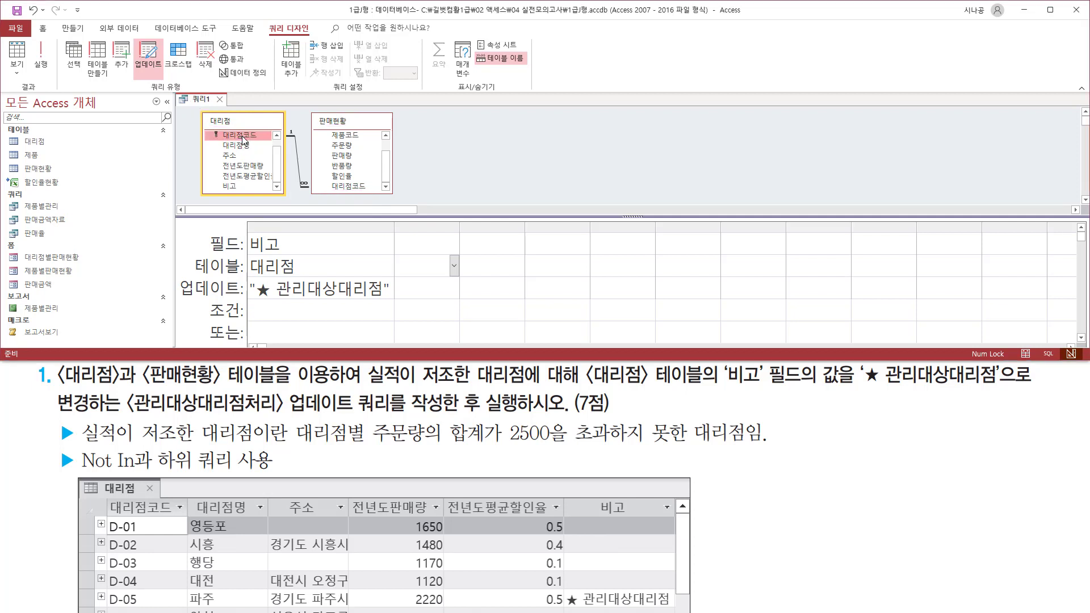
key("ctrl+2")
mouse_move(203, 114)
left_mouse_down()
mouse_move(262, 138)
mouse_move(265, 155)
mouse_move(426, 244)
left_mouse_up()
key("Escape")
double_click(460, 227)
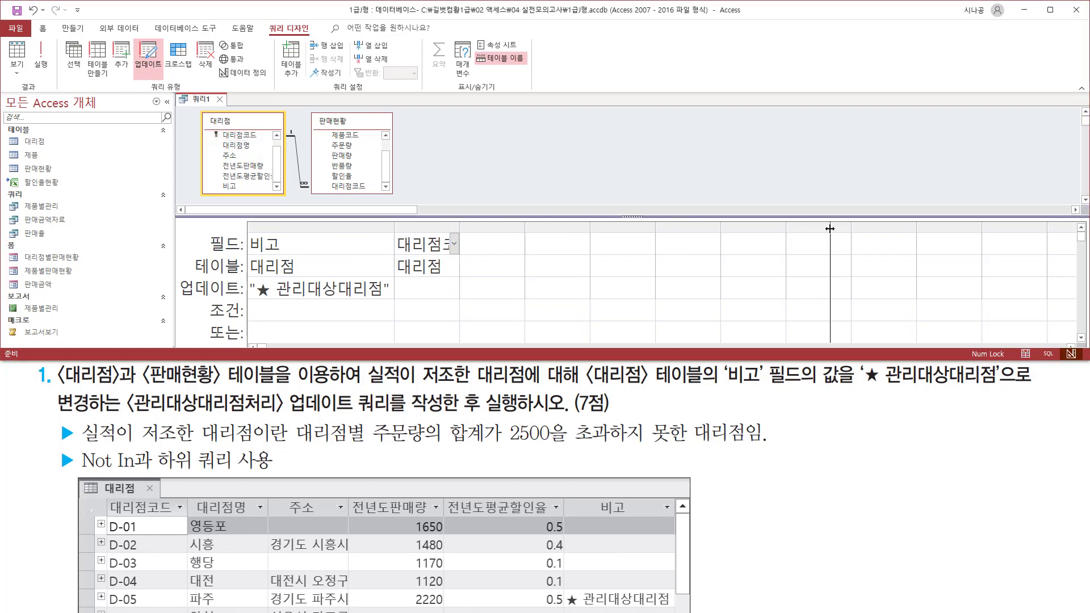
key("ctrl+2")
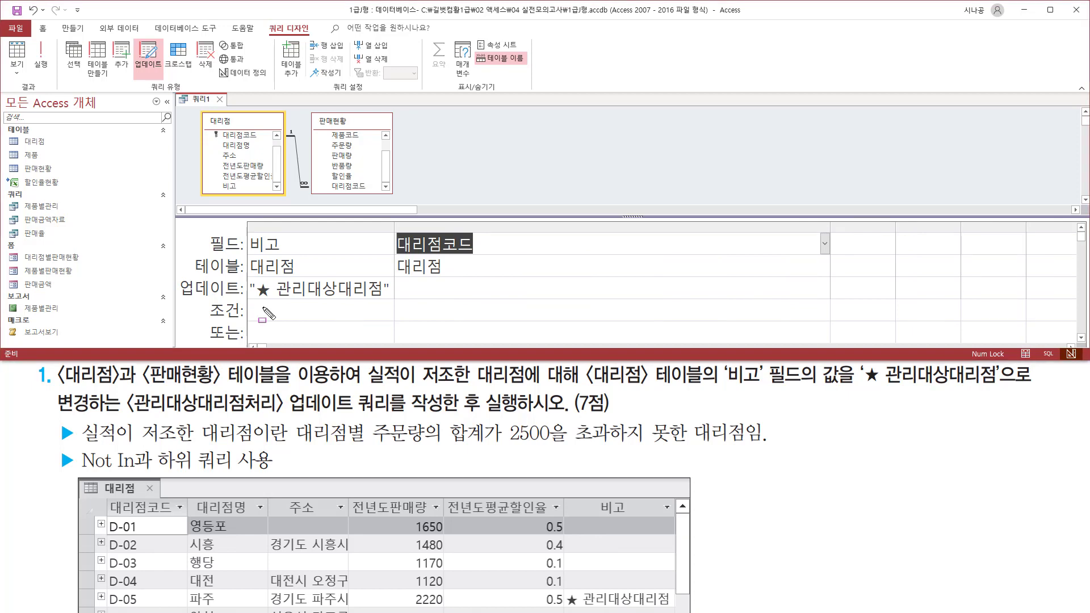
left_click_drag(211, 319, 236, 319)
left_click_drag(399, 318, 822, 319)
left_click_drag(74, 468, 230, 468)
key("Escape")
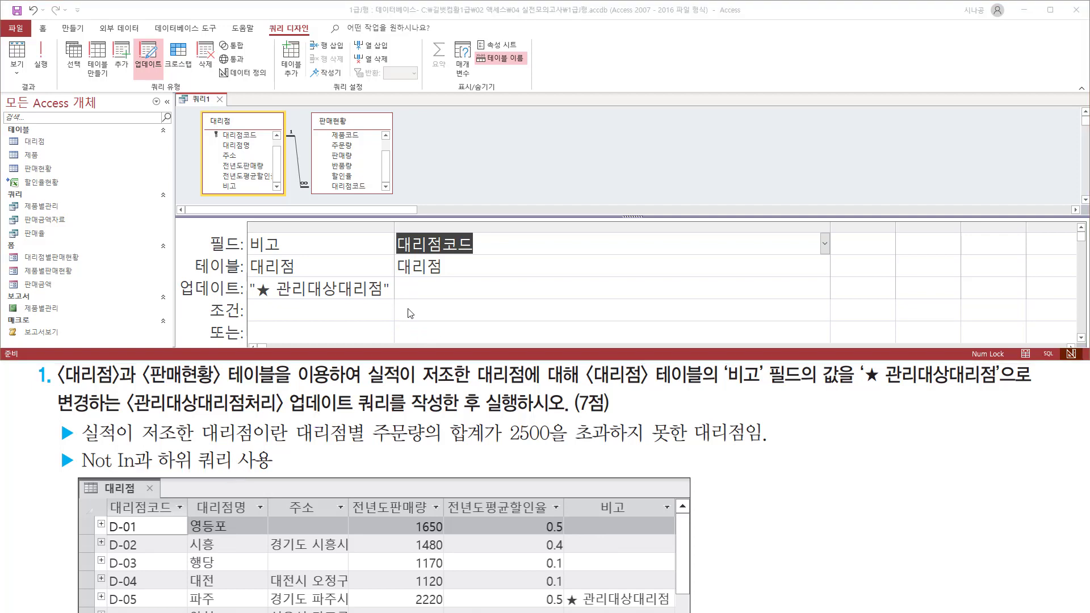
- Start the criterion of 대리점코드 with the subquery text "not in (select 대리점코드 from 판매현황"
left_click(416, 310)
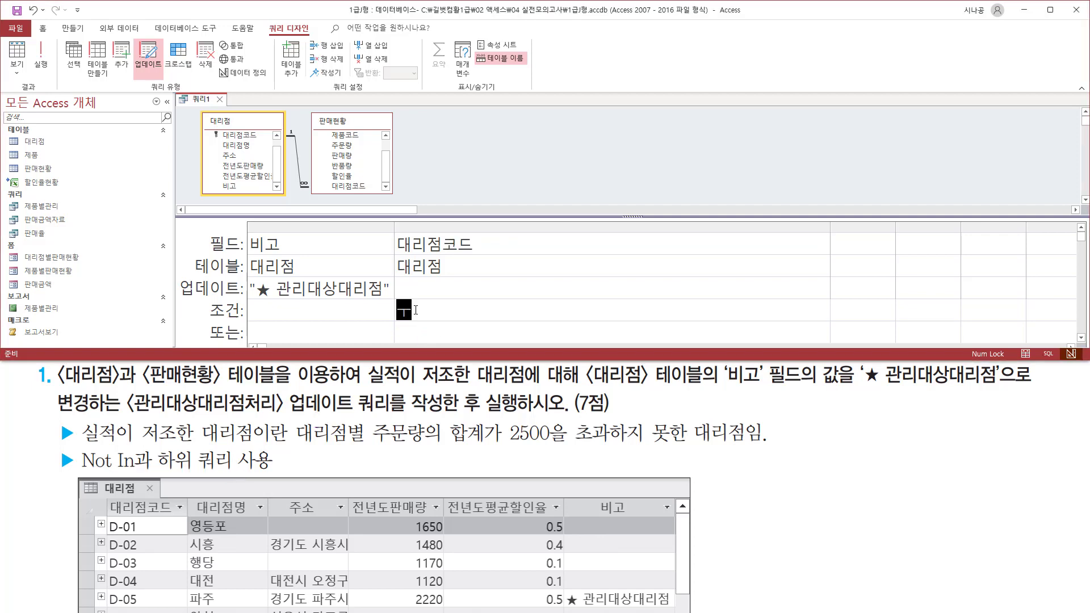
type("no")
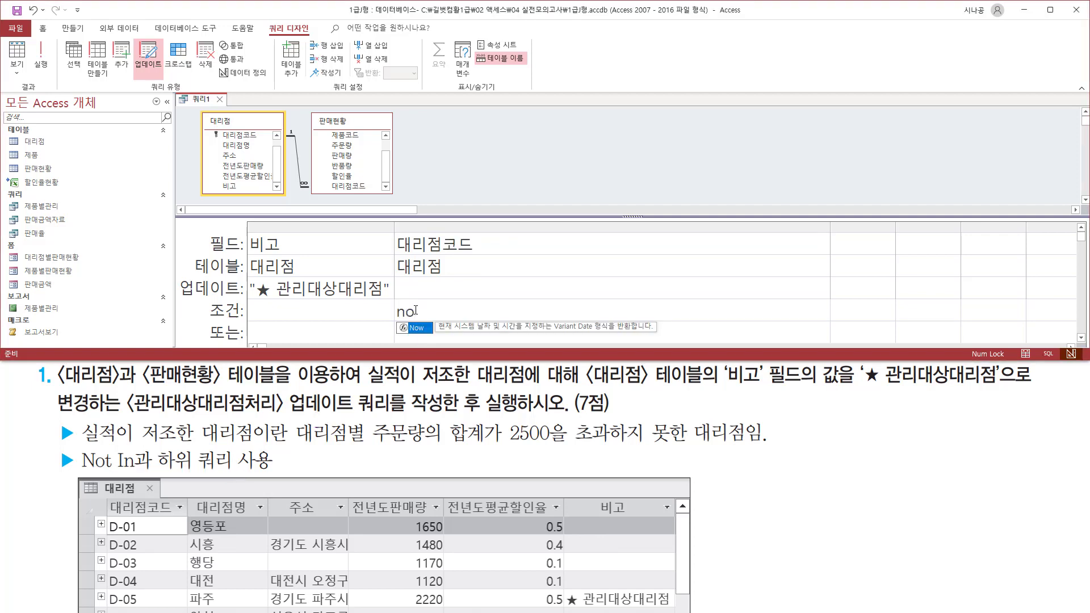
type("t in")
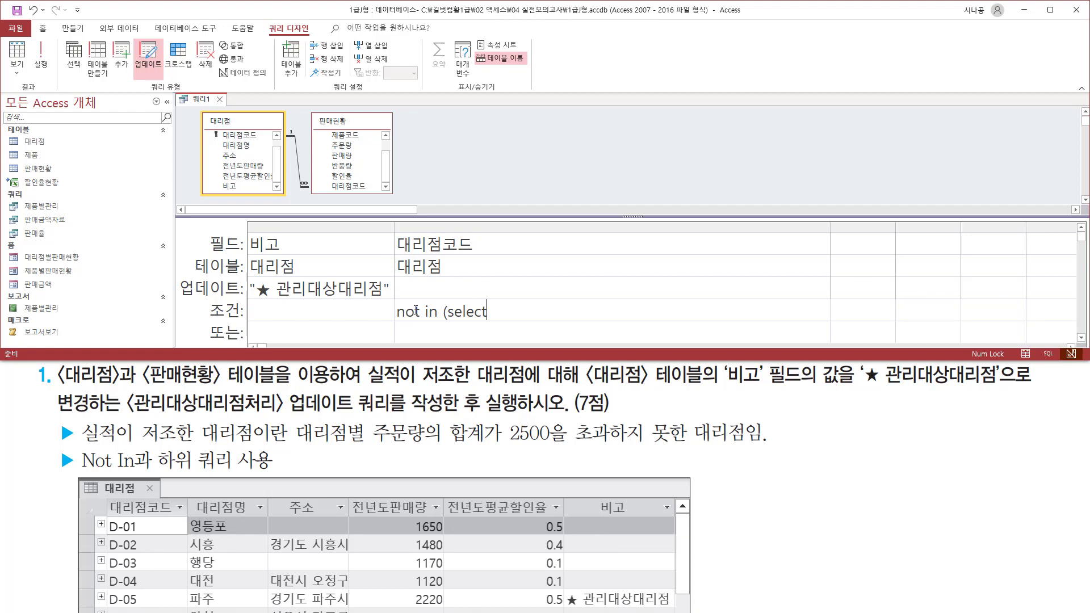
type("(select 대림ㅈ")
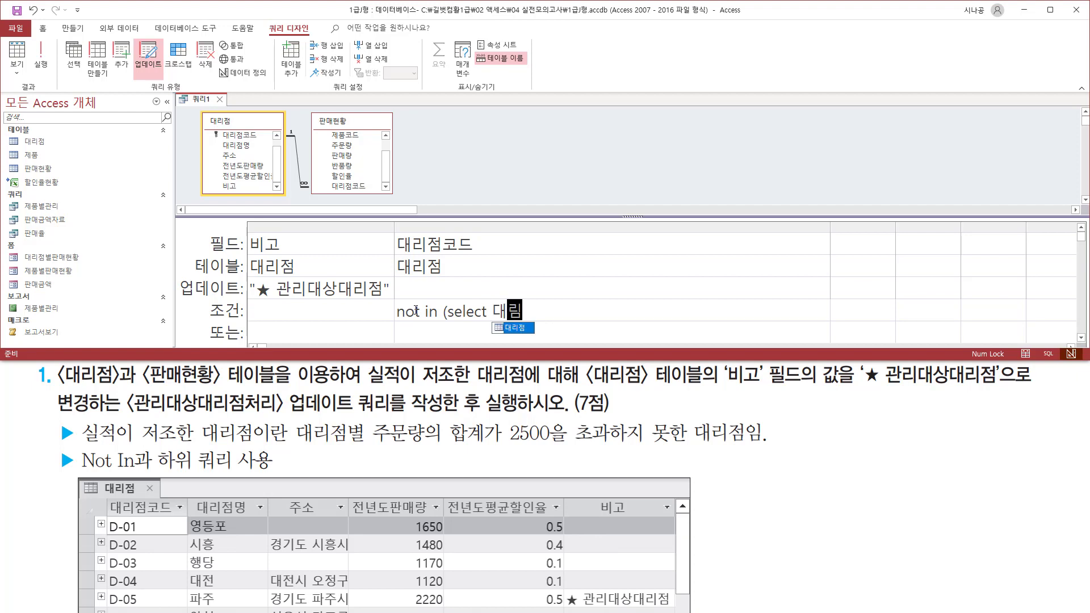
key("BackSpace")
key("BackSpace")
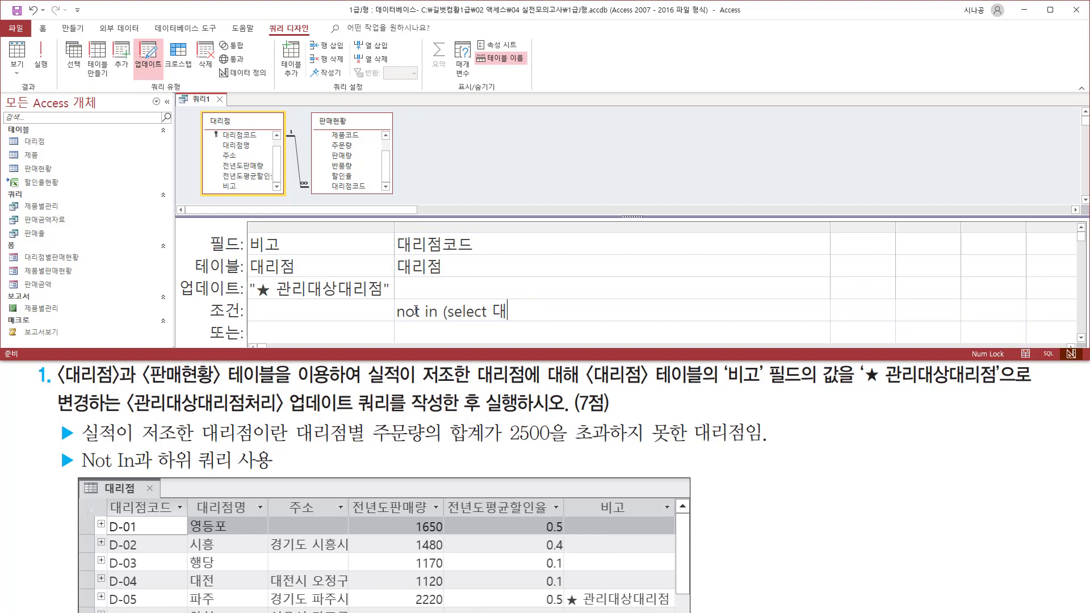
type("리점ㅋ")
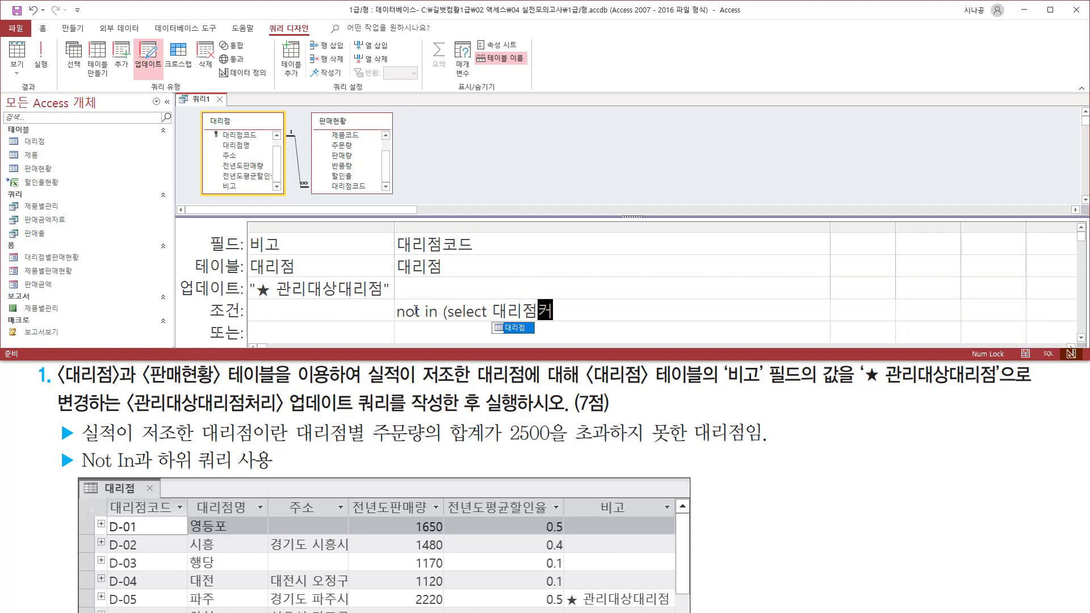
key("BackSpace")
type("코드 f")
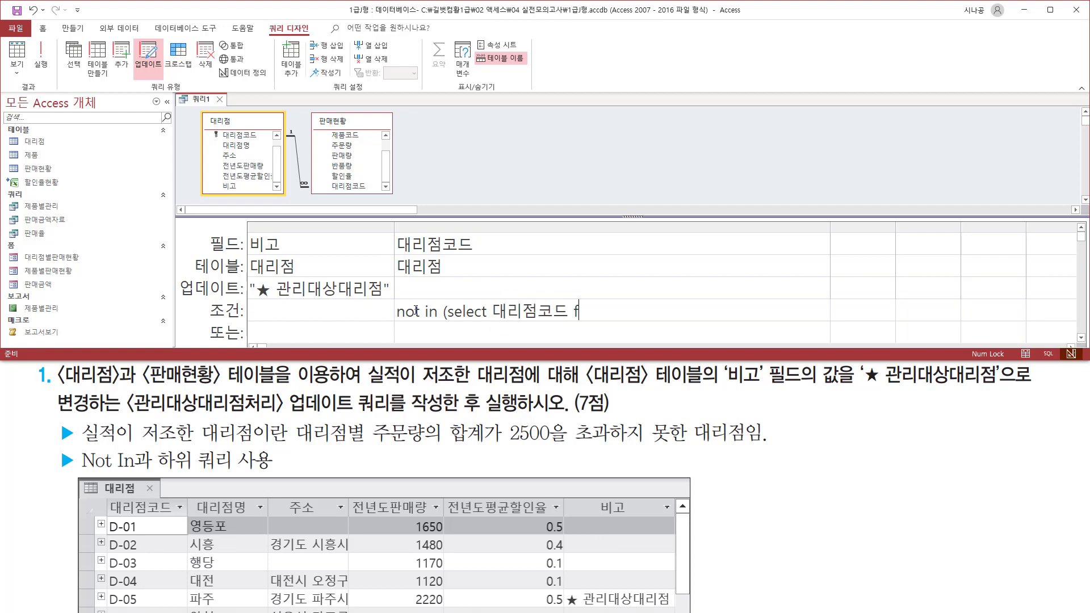
type("rom 판매형ㅎ")
key("BackSpace")
key("BackSpace")
type("현황")
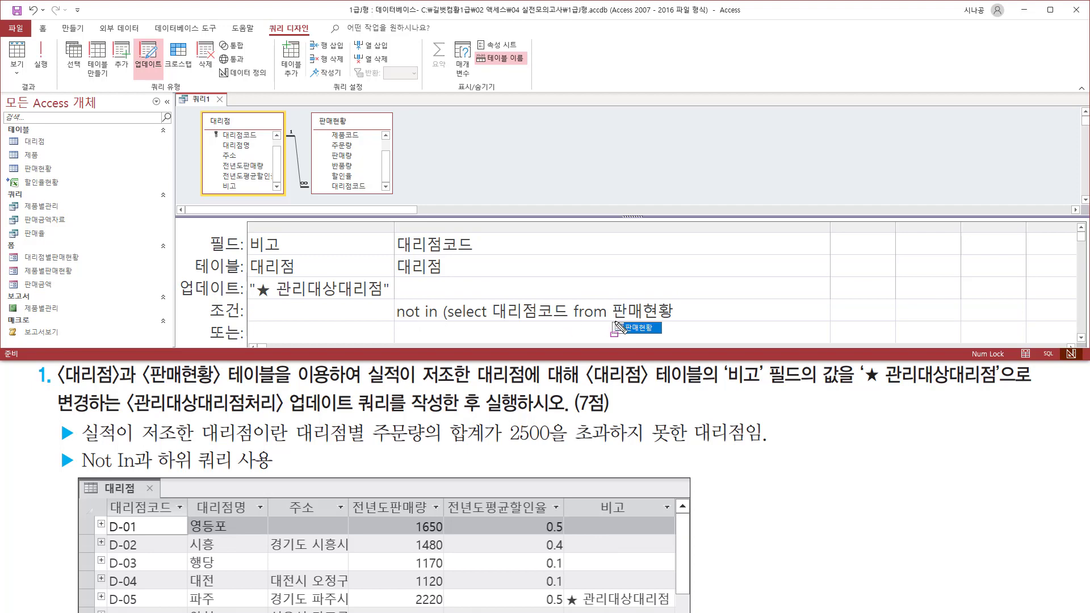
left_click_drag(618, 321, 669, 322)
left_click_drag(490, 321, 568, 321)
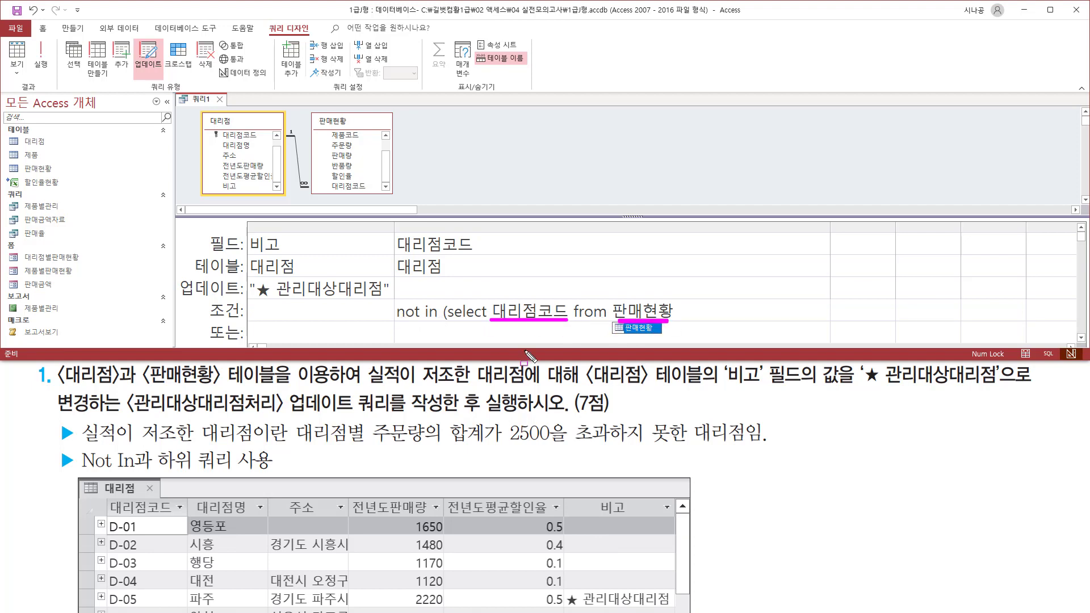
mouse_move(291, 420)
left_mouse_down()
mouse_move(370, 448)
mouse_move(613, 442)
left_mouse_up()
key("Escape")
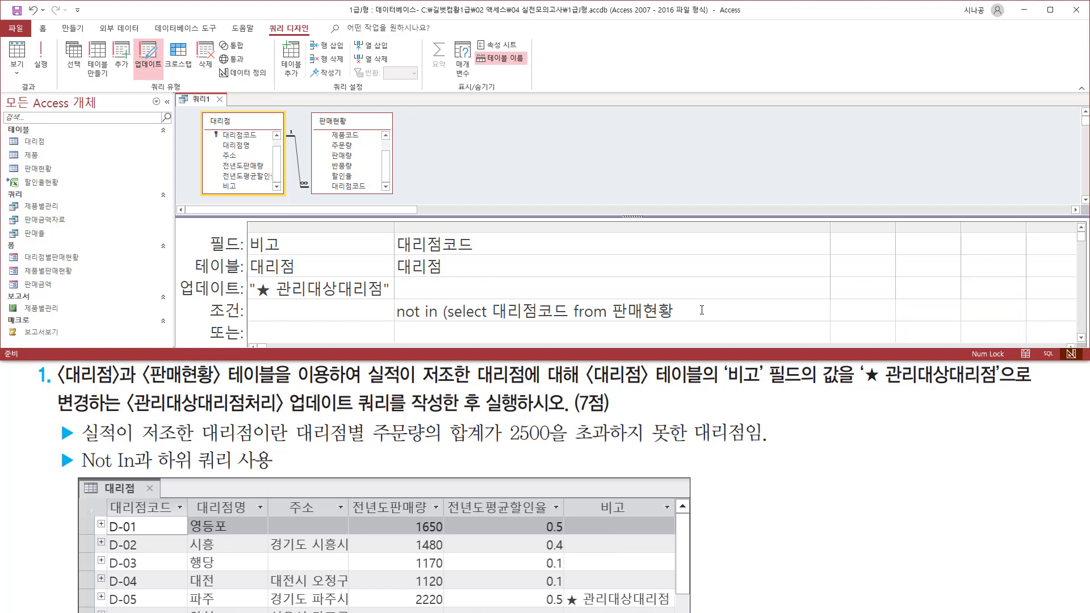
- Complete the 대리점코드 criterion with "group by 대리점코드 having sum(주문량) >2500 )" and fit the column to the full expression
type("group by 대리점코드")
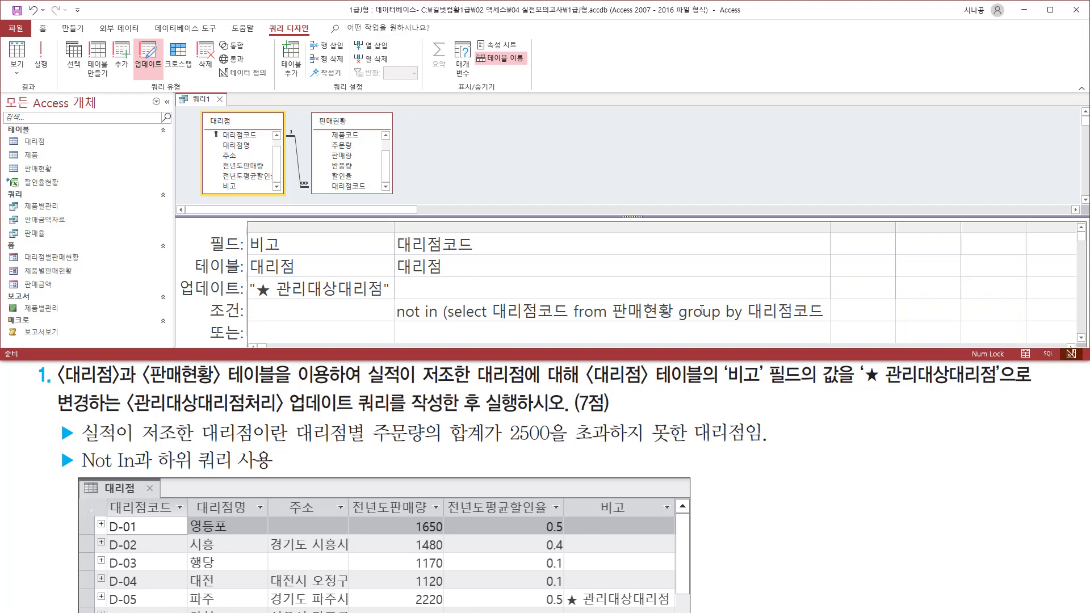
type(" having")
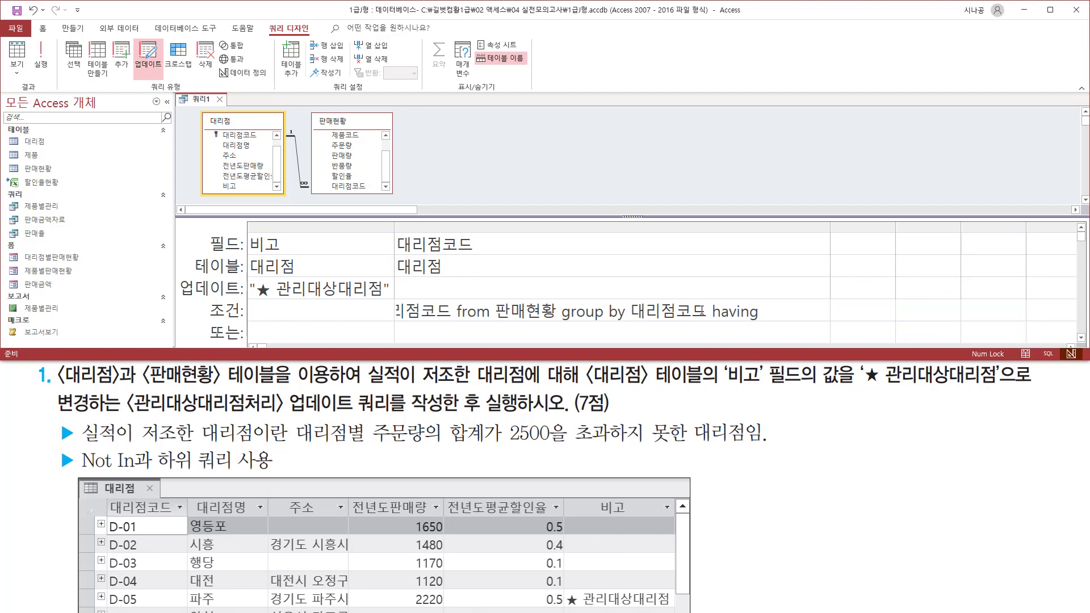
type(" 주랴문ㄹ")
key("Left")
key("Left")
key("Left")
type("sum(")
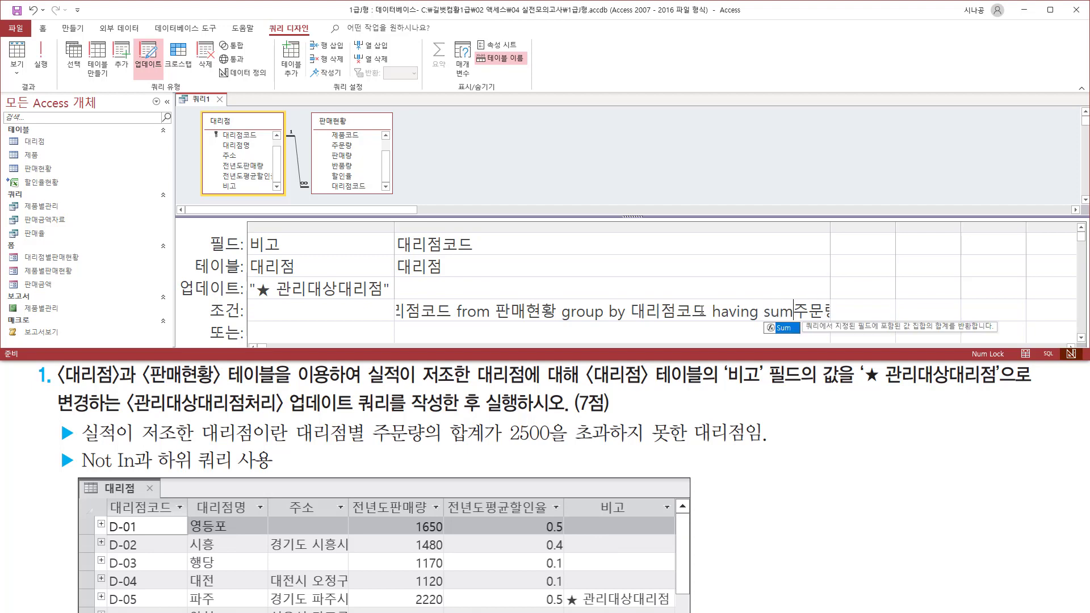
key("End")
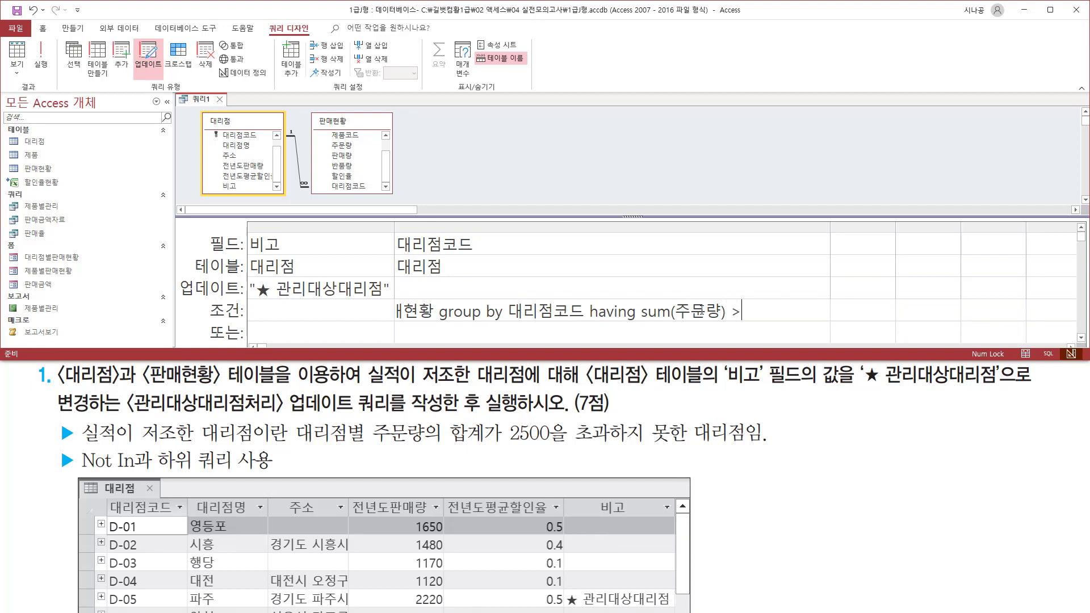
type(") >2500")
left_click(791, 286)
double_click(829, 226)
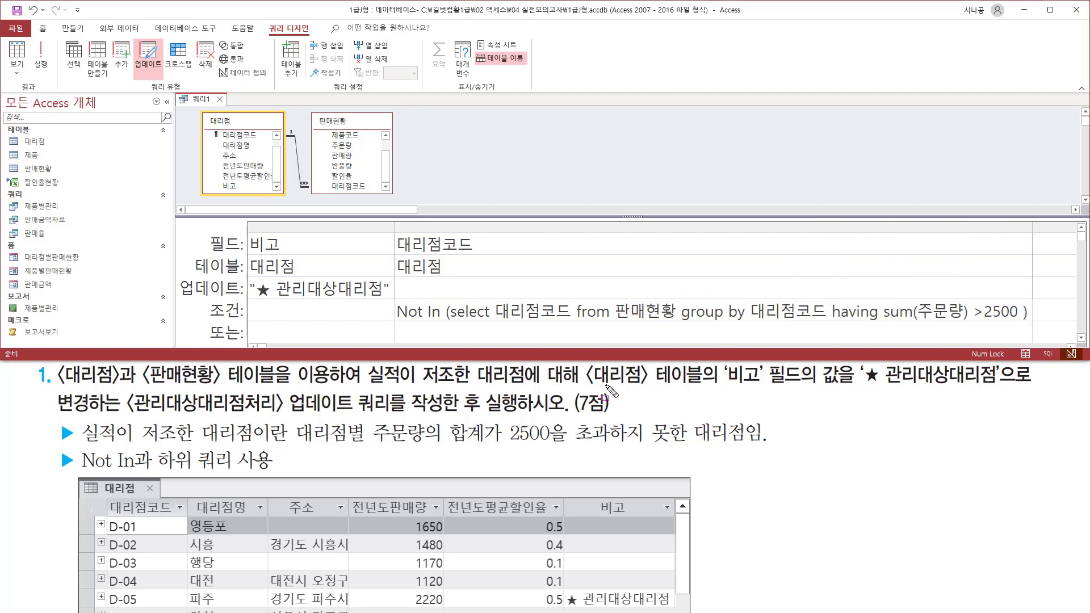
- Review the Not In subquery criterion of 대리점코드 part by part against the task's condition, along with the 비고 update value
mouse_move(612, 321)
left_mouse_down()
mouse_move(661, 321)
mouse_move(679, 301)
left_mouse_up()
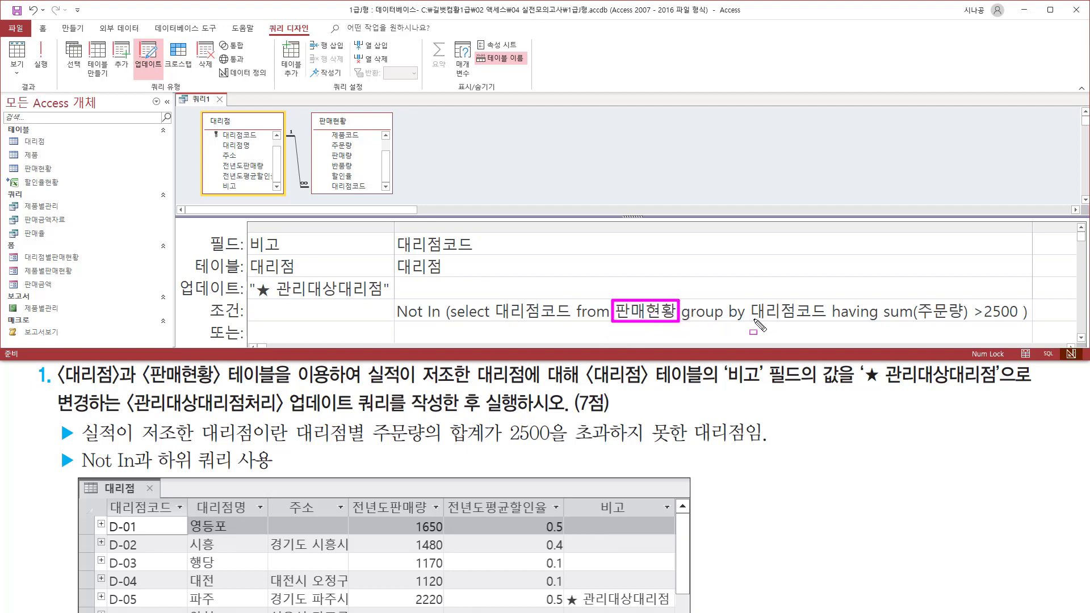
left_click_drag(749, 319, 823, 320)
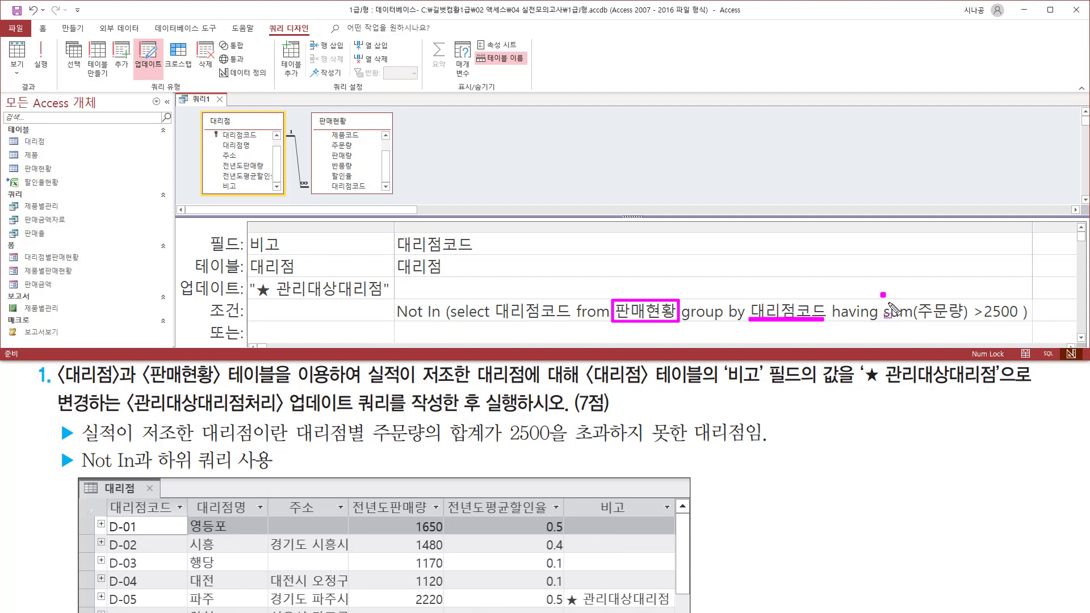
left_click_drag(882, 294, 968, 327)
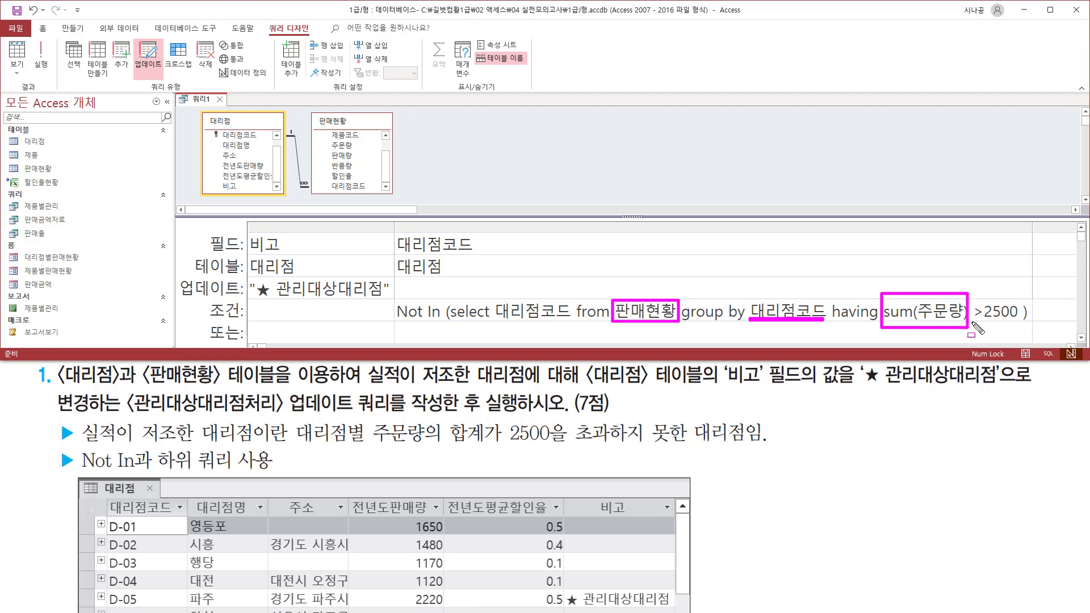
left_click_drag(973, 321, 1018, 320)
left_click_drag(494, 321, 562, 321)
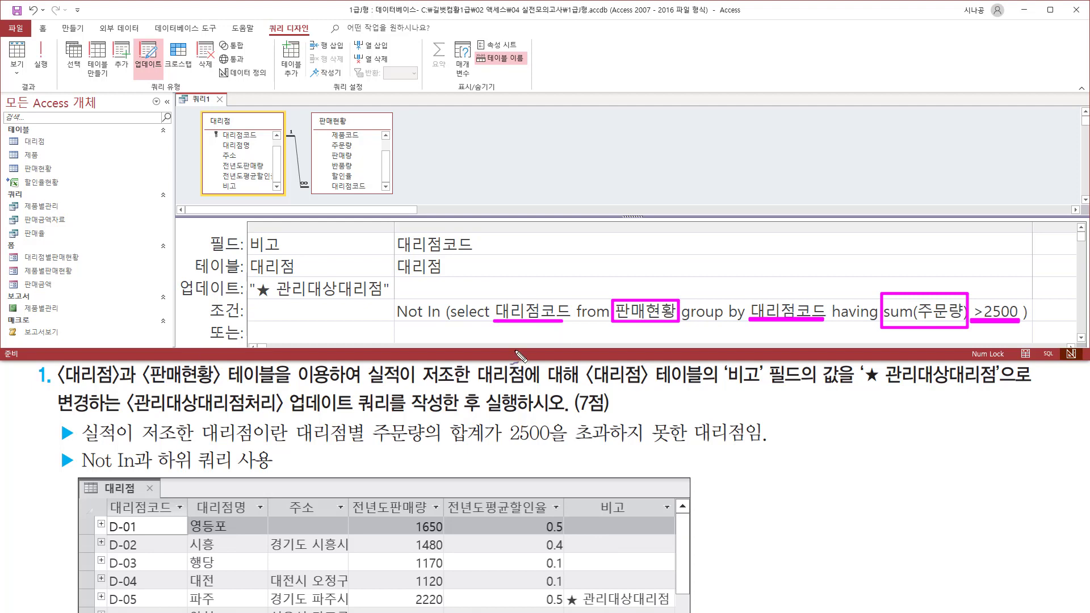
left_click_drag(529, 308, 544, 271)
left_click_drag(558, 458, 758, 448)
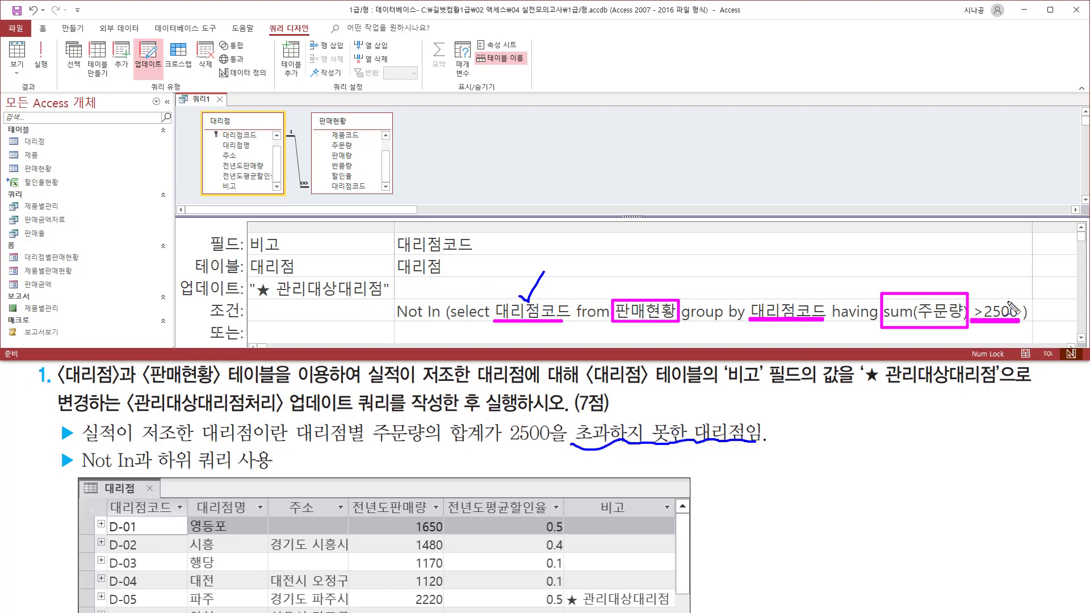
left_click_drag(926, 288, 932, 284)
left_click_drag(397, 321, 441, 321)
left_click_drag(437, 232, 459, 222)
mouse_move(519, 290)
left_mouse_down()
mouse_move(531, 308)
mouse_move(545, 274)
left_mouse_up()
mouse_move(281, 231)
left_mouse_down()
mouse_move(284, 243)
mouse_move(301, 220)
left_mouse_up()
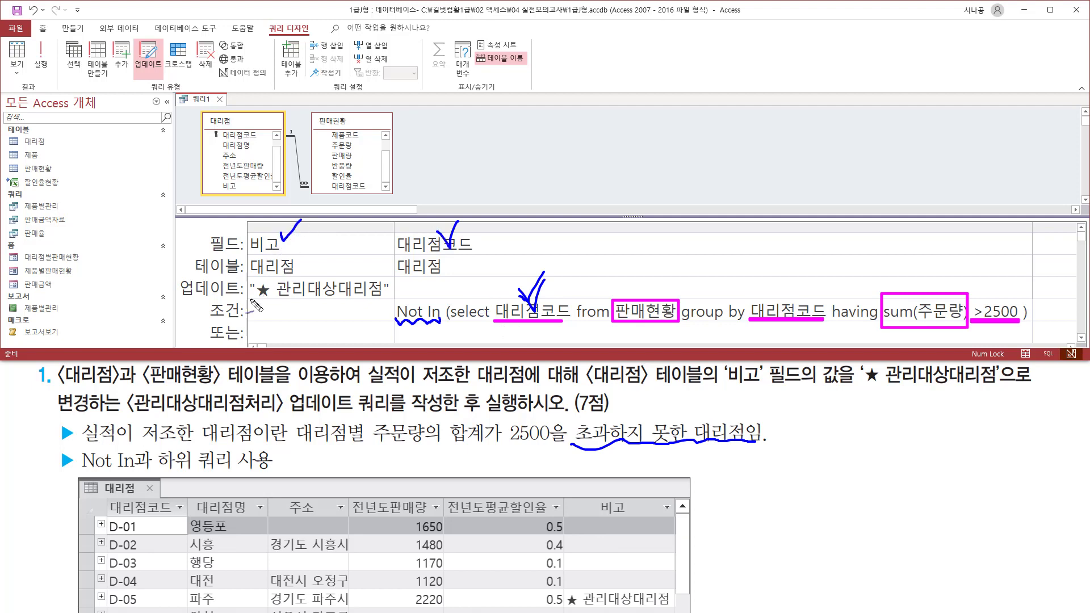
left_click_drag(249, 299, 306, 305)
left_click_drag(314, 312, 387, 292)
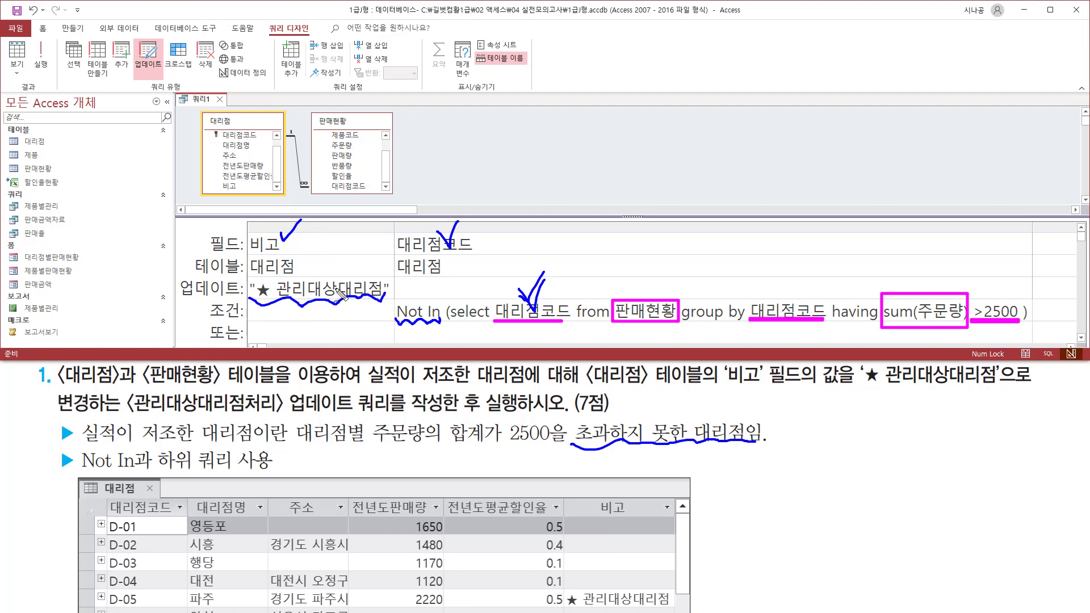
key("Escape")
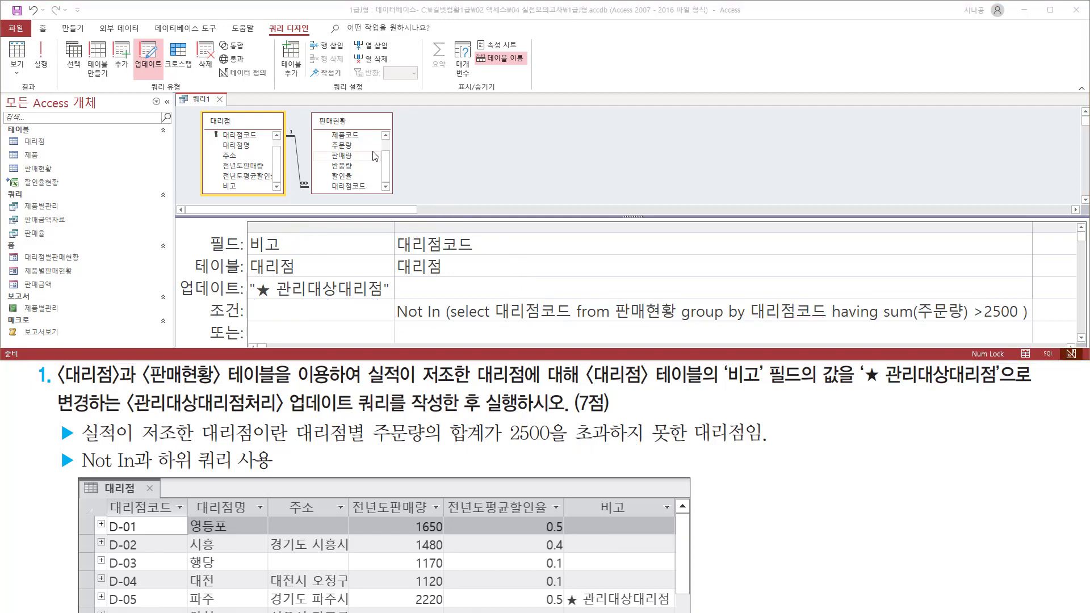
- Check the 대리점코드 fields linking the two tables and remove the 판매현황 table from the query design
left_click(355, 122)
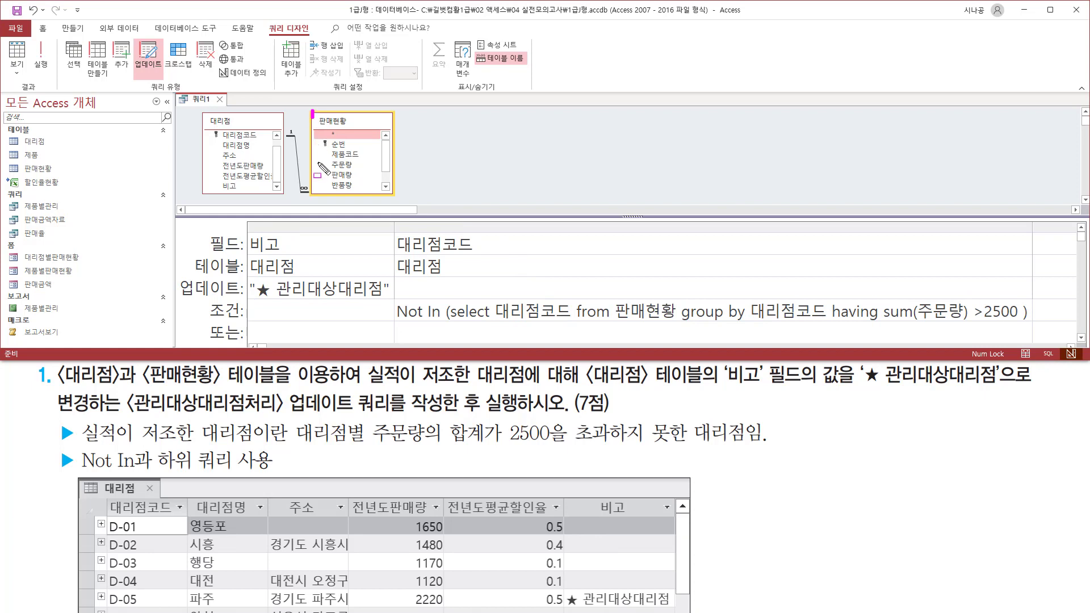
left_click_drag(311, 110, 408, 202)
key("Escape")
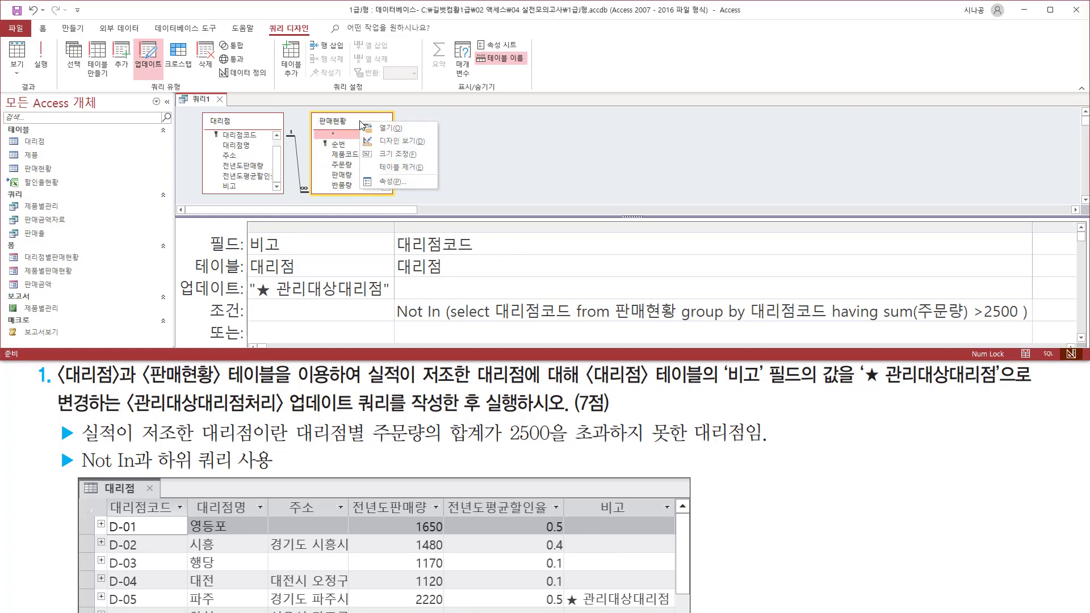
left_click(386, 186)
left_click(387, 186)
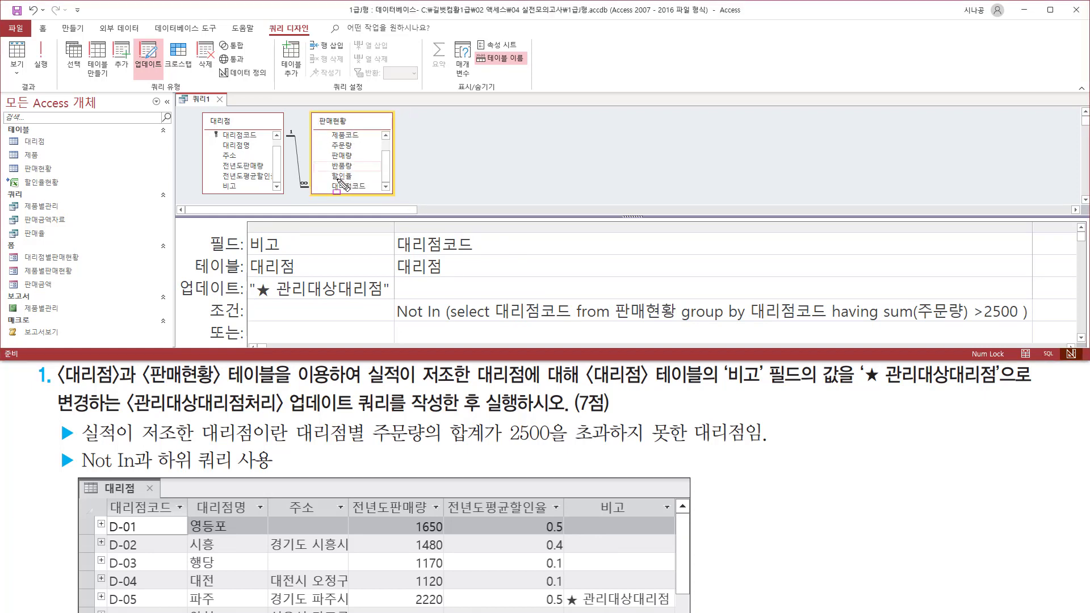
left_click_drag(329, 180, 391, 195)
left_click_drag(212, 126, 261, 142)
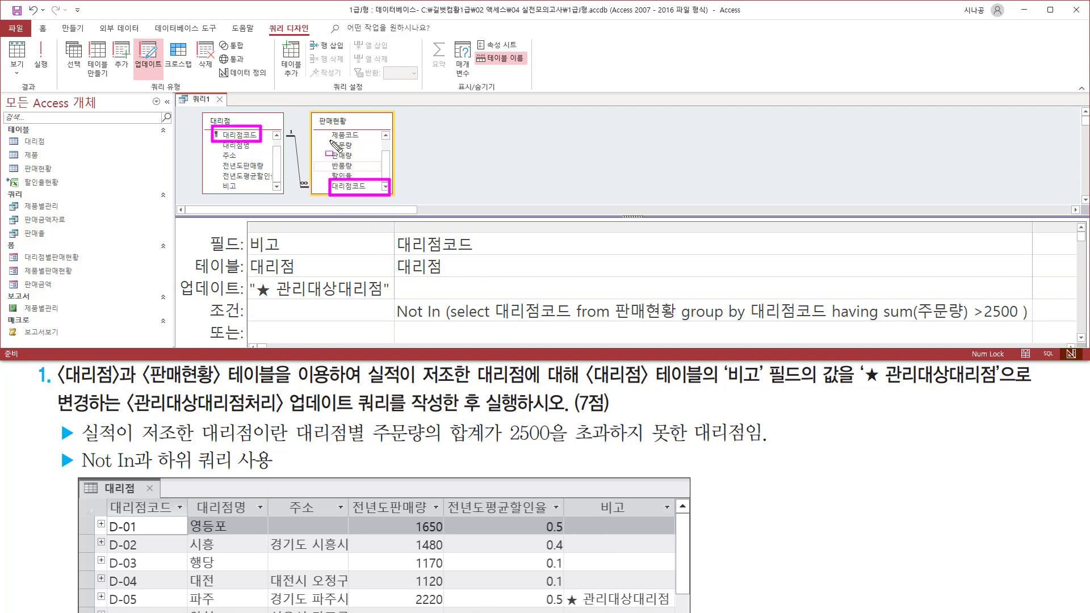
left_click_drag(330, 140, 360, 152)
key("Escape")
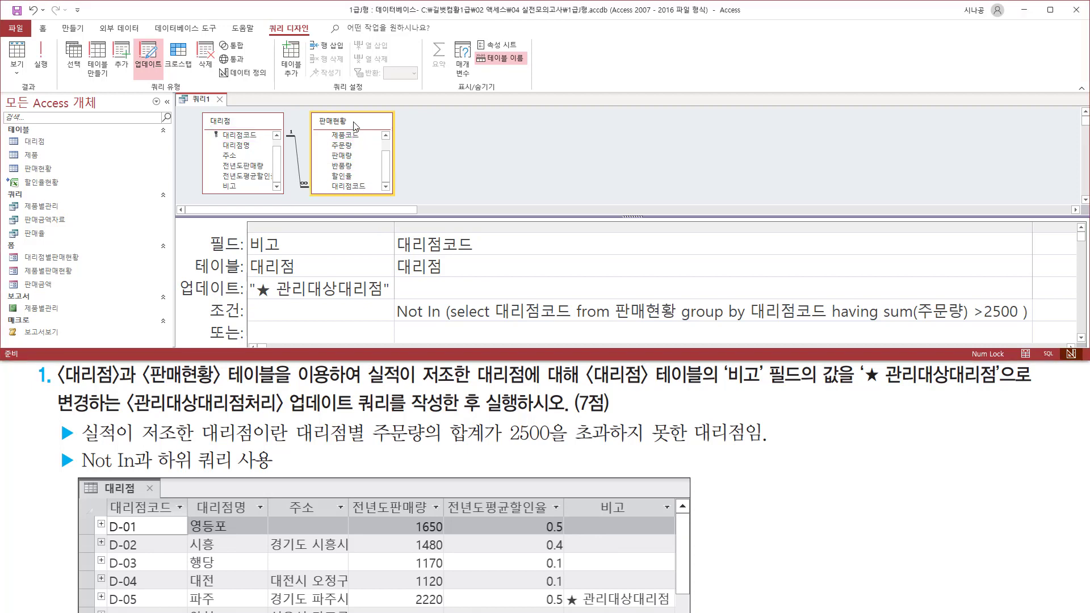
right_click(356, 126)
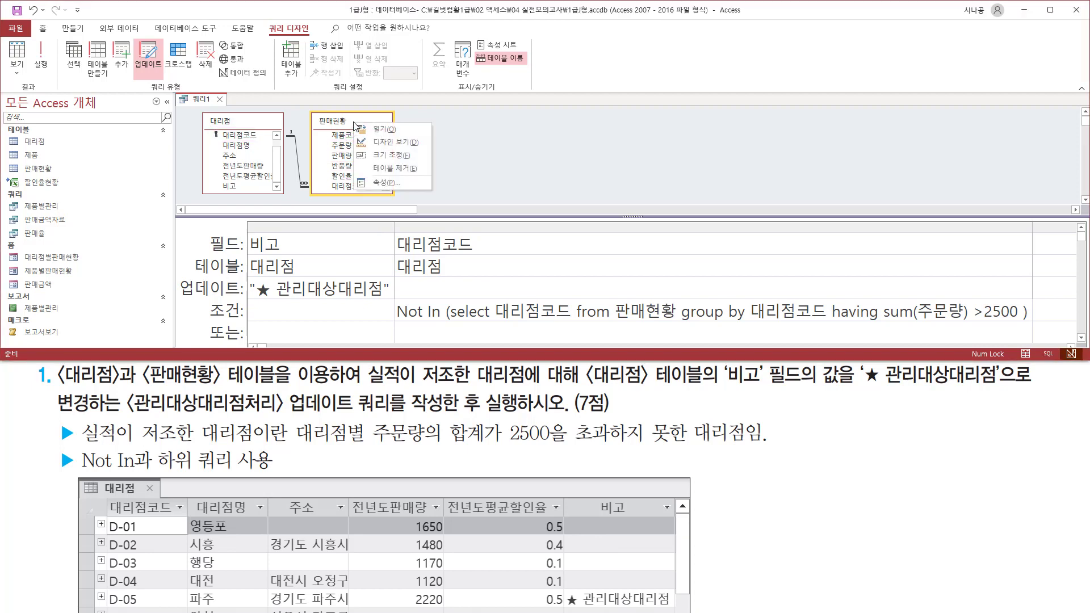
left_click(390, 168)
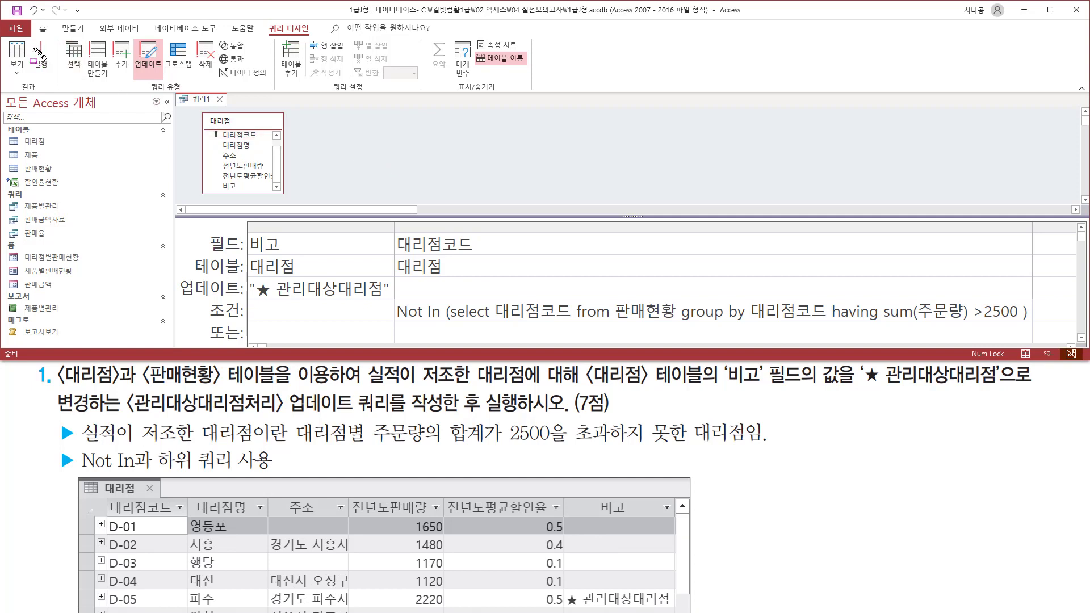
- Run the update query on the 대리점 table and accept updating the records
left_click_drag(33, 35, 56, 77)
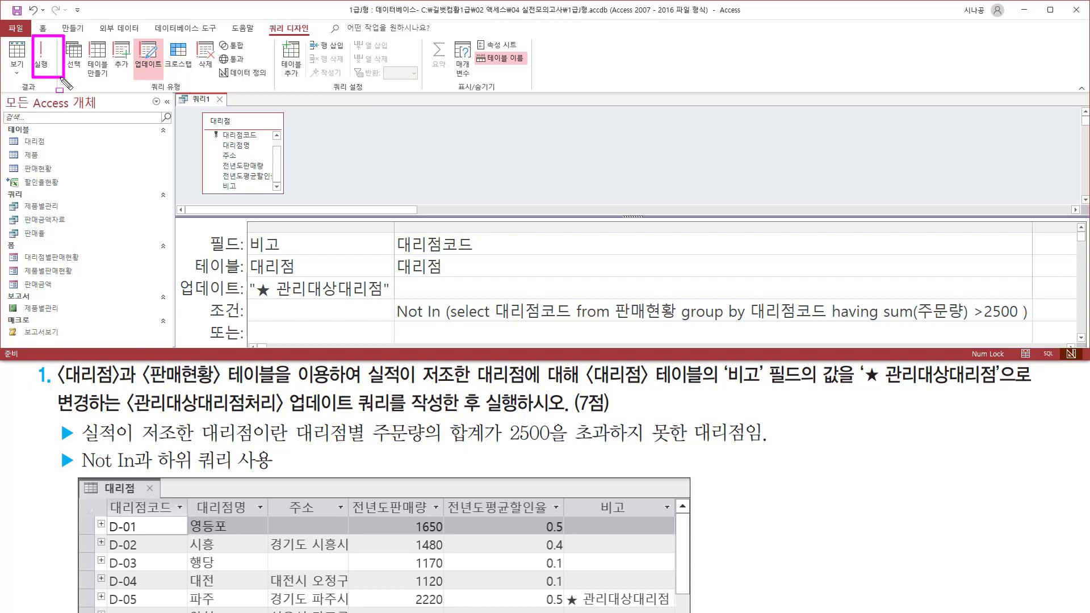
left_click(40, 57)
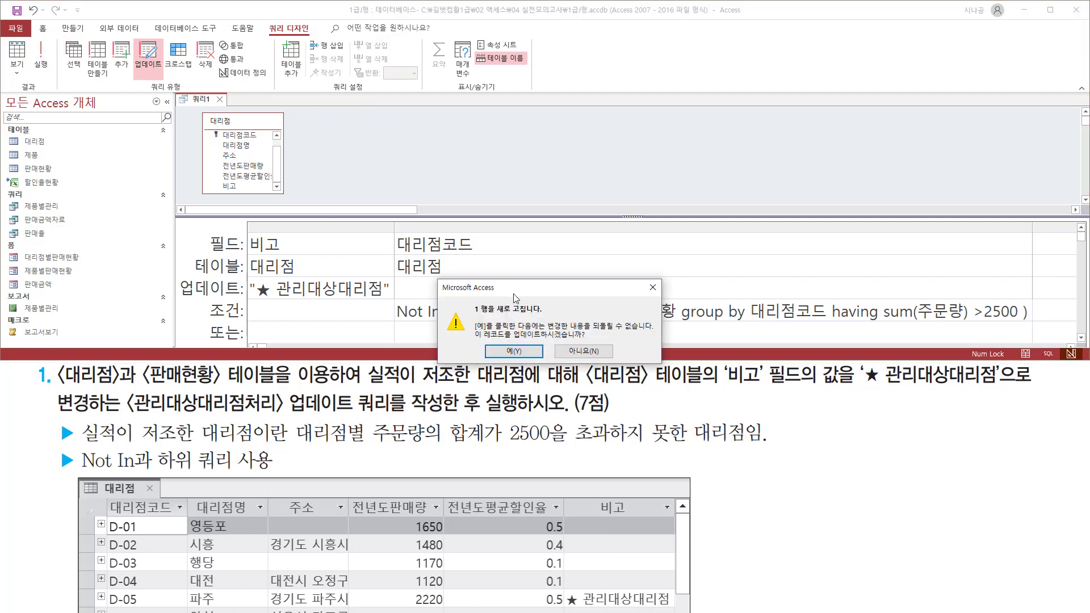
left_click_drag(514, 294, 533, 125)
mouse_move(470, 148)
left_mouse_down()
mouse_move(544, 147)
mouse_move(593, 170)
left_mouse_up()
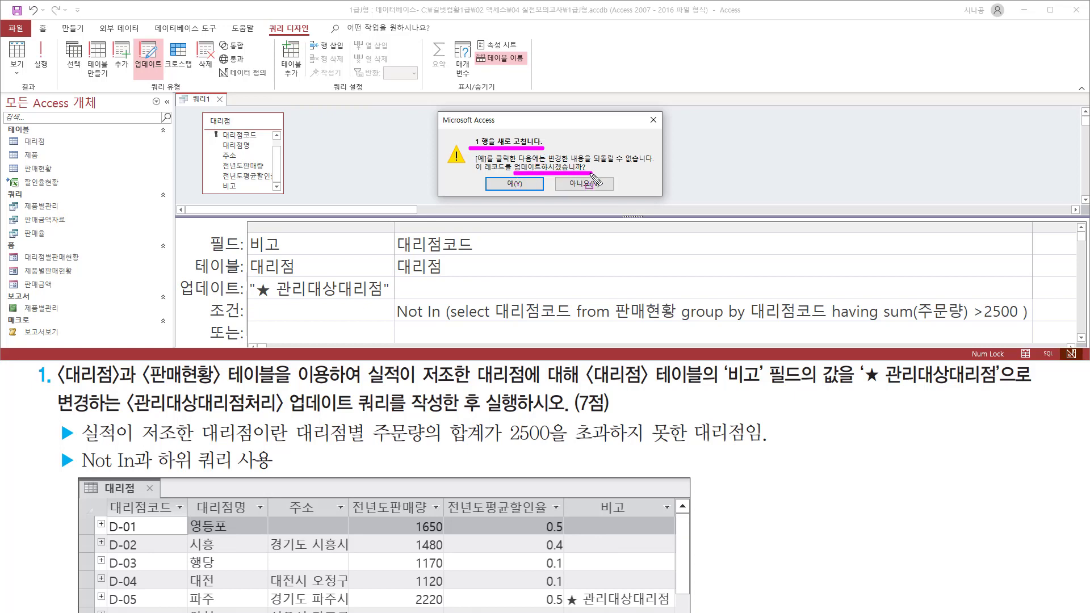
left_click_drag(492, 178, 534, 191)
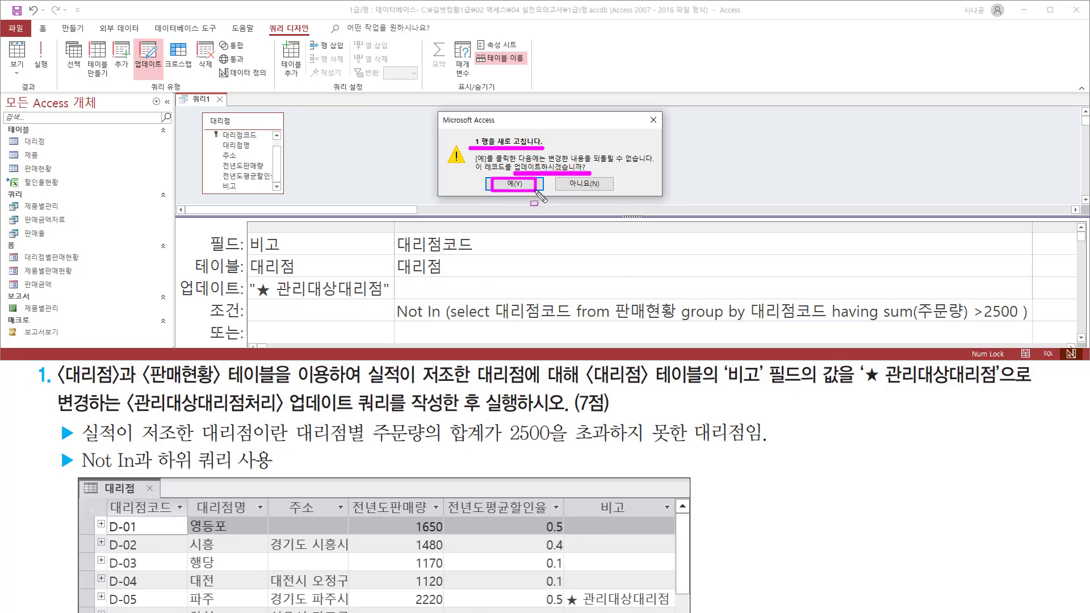
key("Escape")
left_click(514, 183)
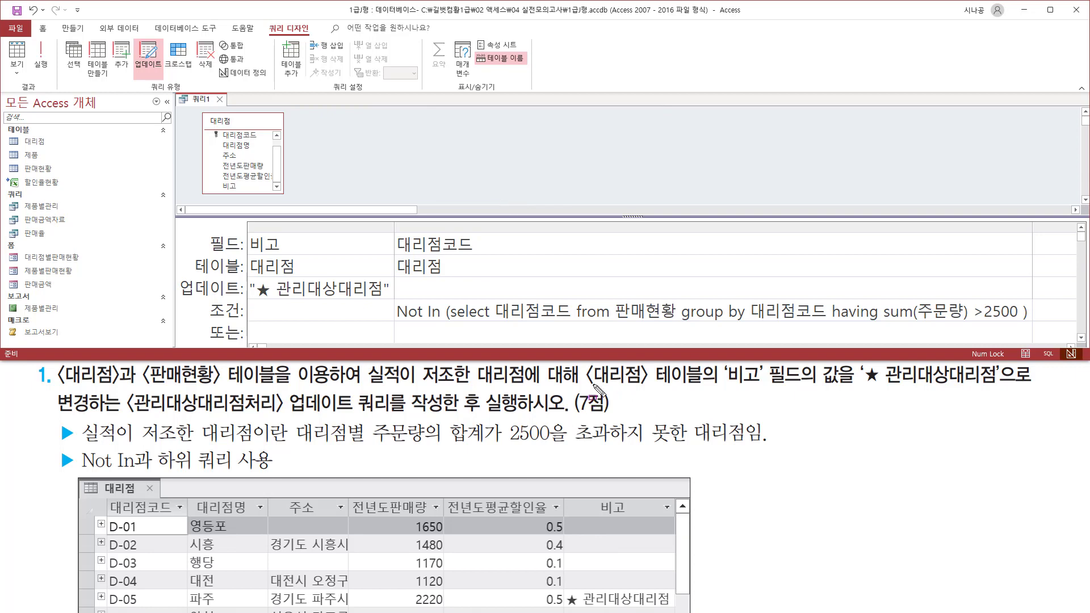
- Close the query design, saving the query under the name 관리대상대리점처리
left_click_drag(587, 386, 805, 388)
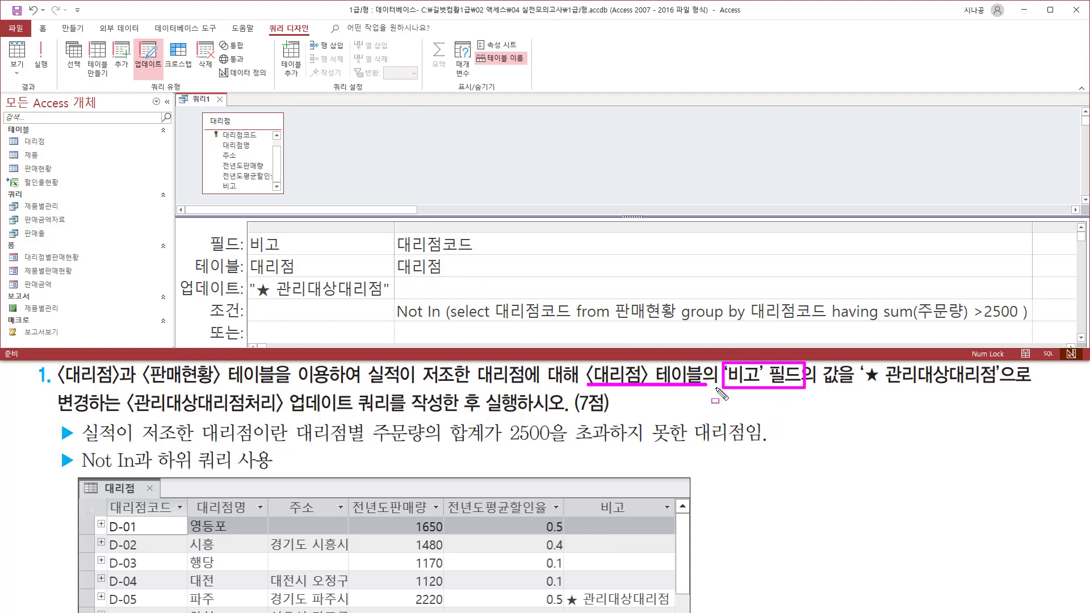
left_click_drag(213, 89, 232, 110)
key("Escape")
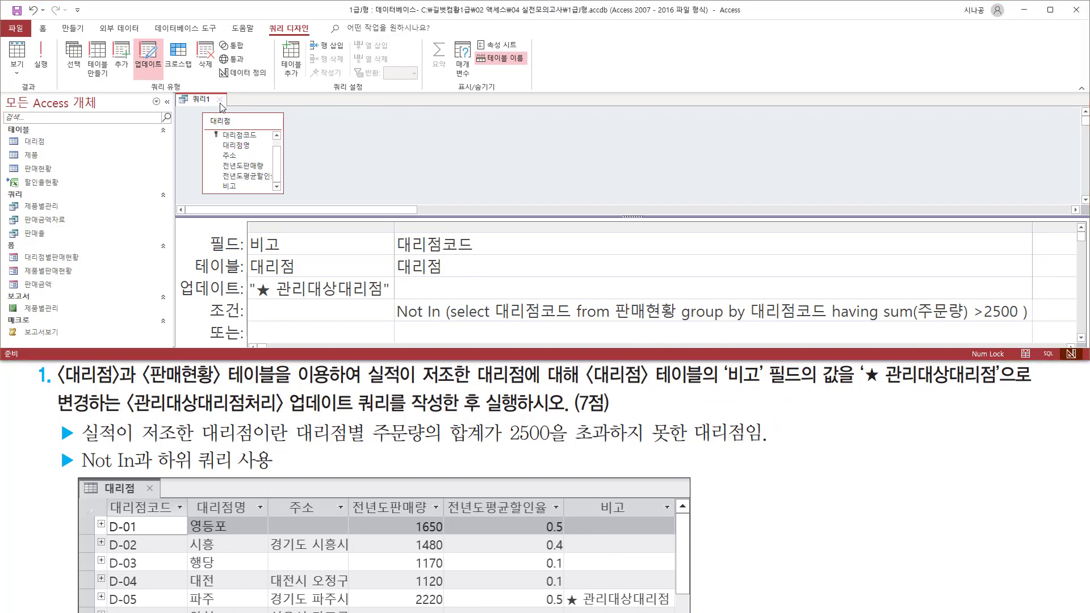
left_click(220, 99)
left_click_drag(560, 301, 562, 139)
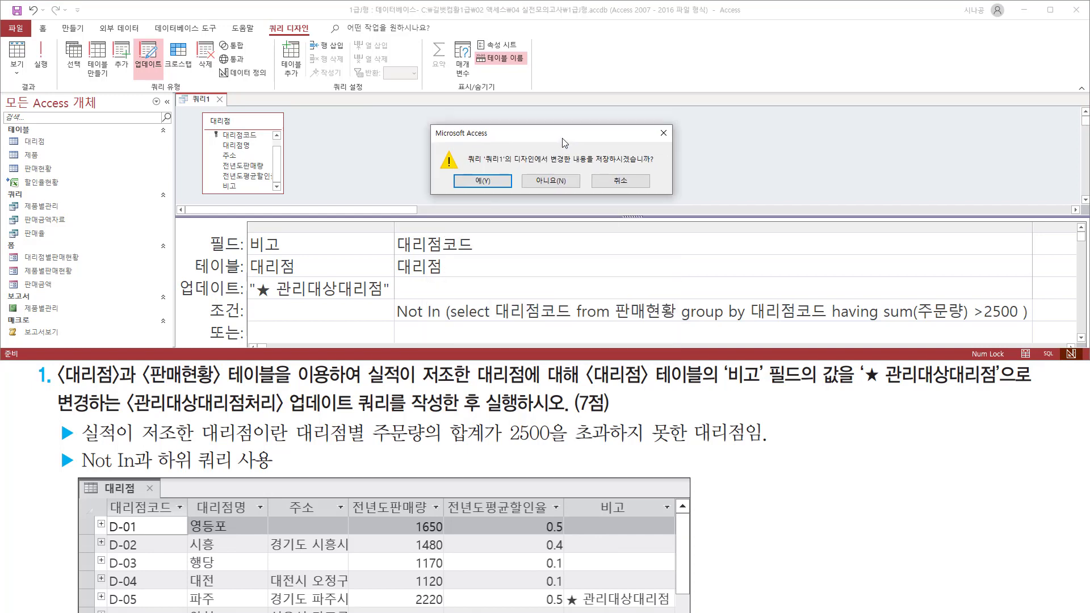
left_click_drag(462, 175, 509, 188)
left_click(492, 182)
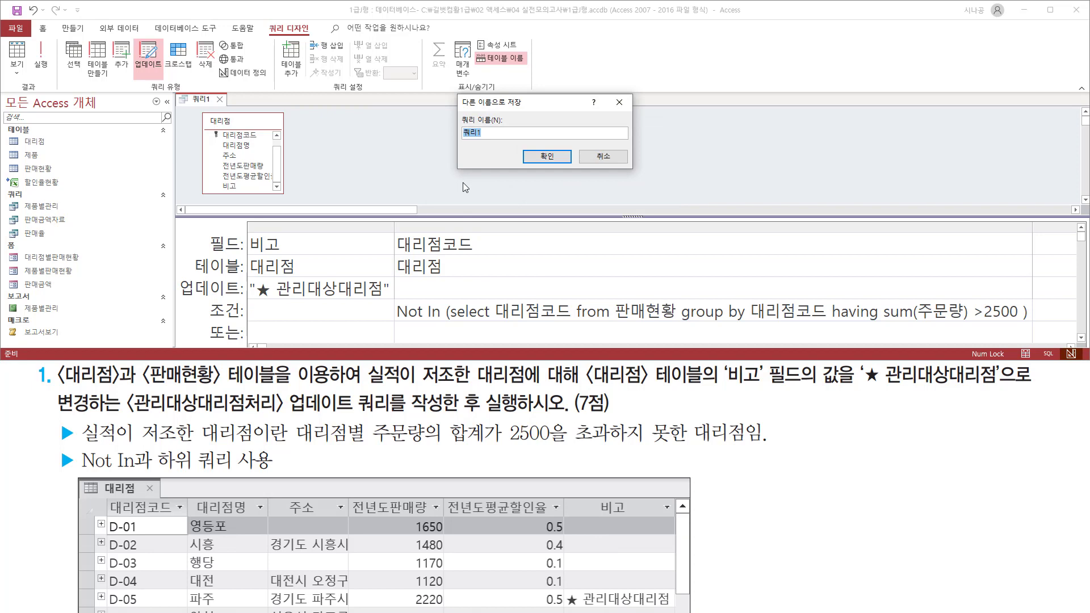
left_click_drag(458, 111, 516, 140)
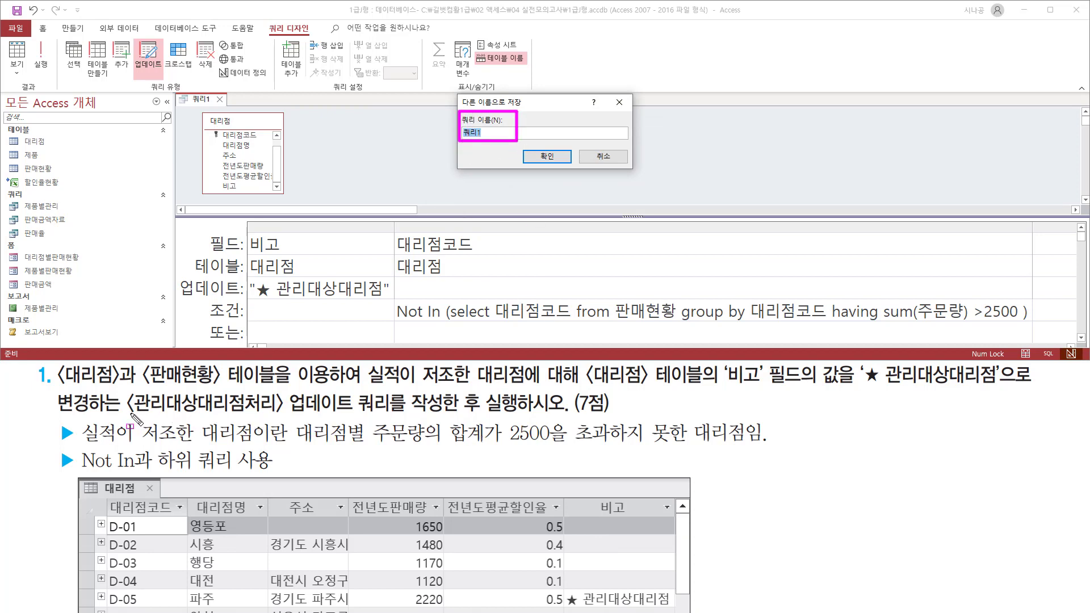
left_click_drag(129, 411, 454, 417)
key("Escape")
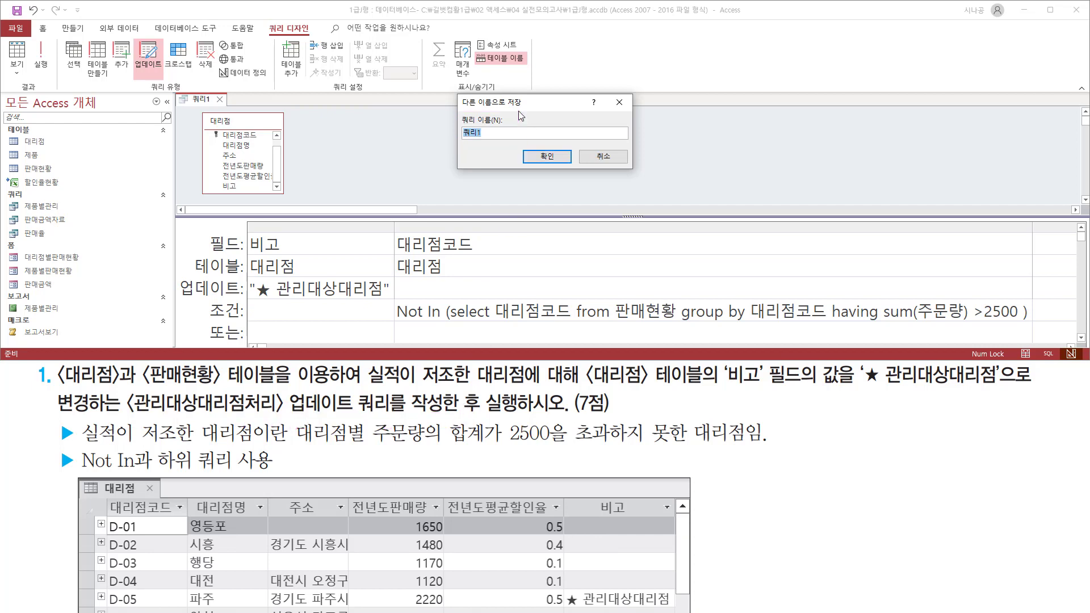
type("rh")
left_click_drag(459, 141, 529, 140)
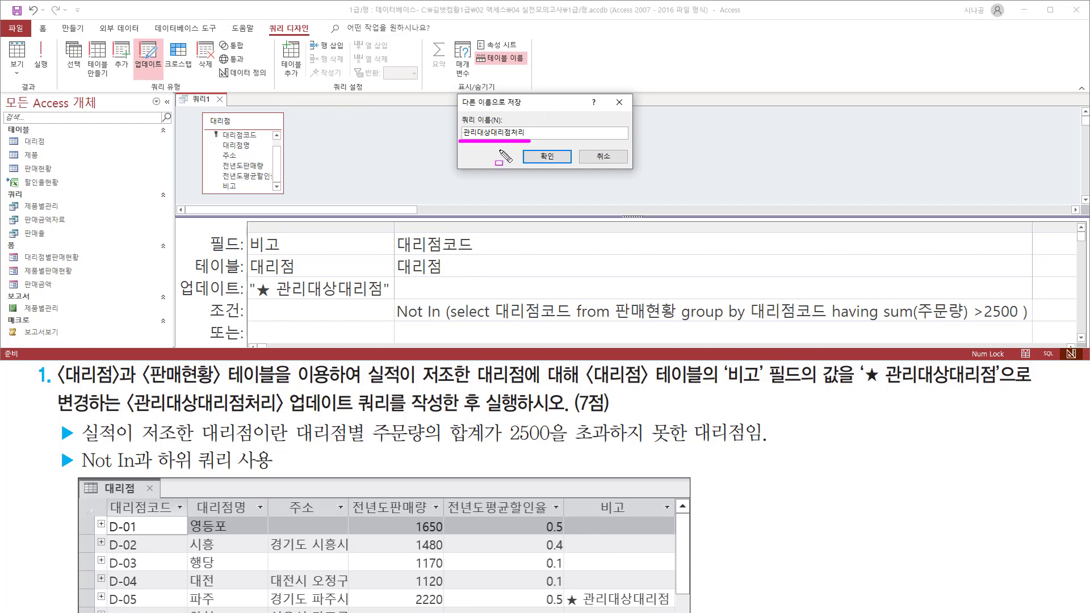
left_click_drag(526, 145, 561, 166)
key("Escape")
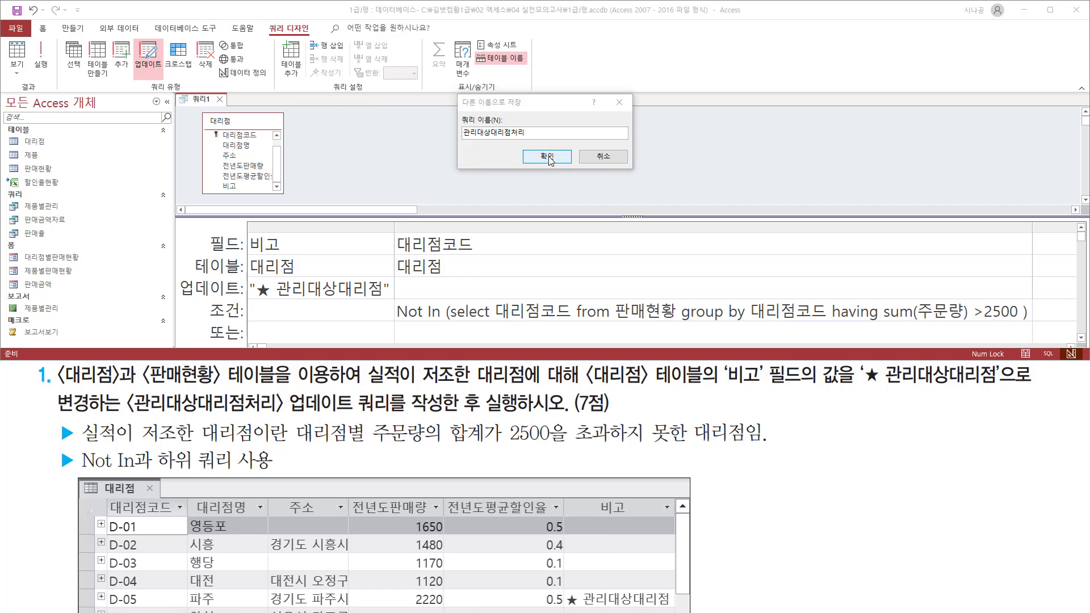
left_click(548, 159)
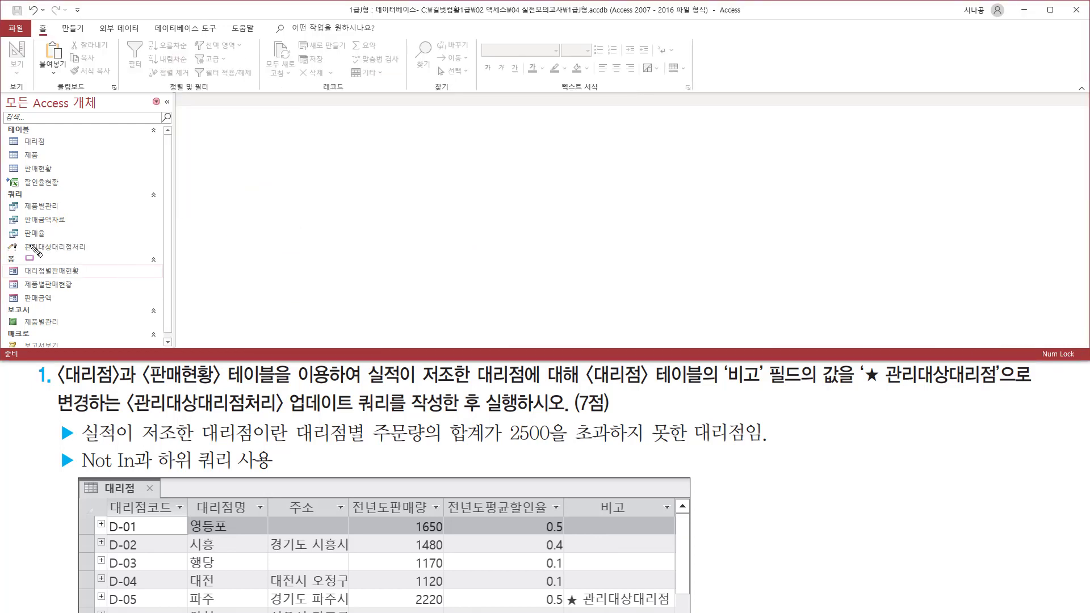
- Open the 대리점 table, fit the 비고 column to its content, and check which records the update changed
left_click_drag(19, 239, 89, 254)
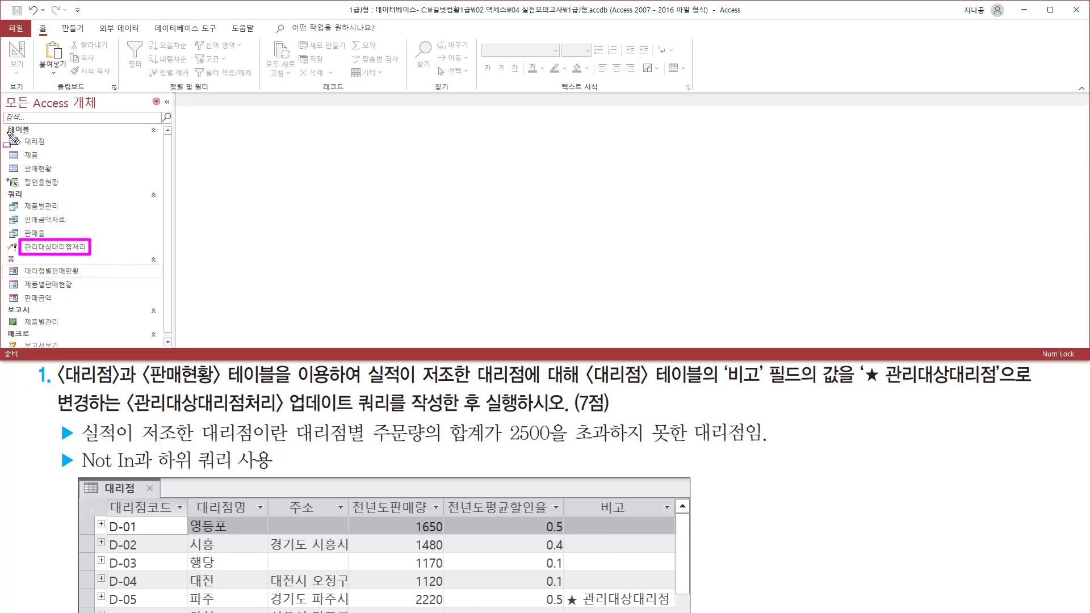
left_click_drag(7, 131, 55, 151)
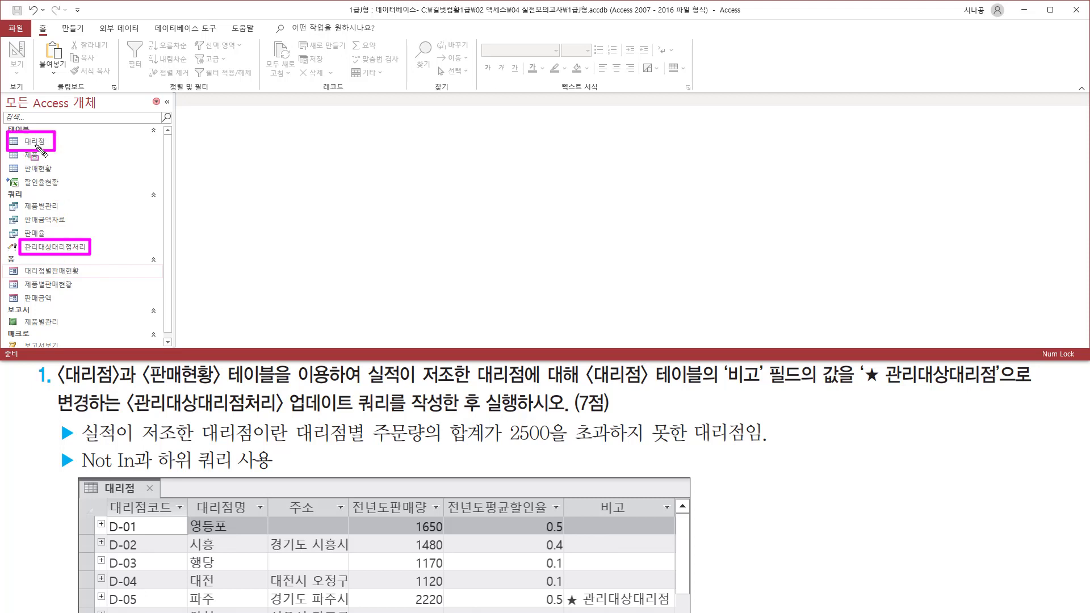
key("Escape")
left_click(38, 142)
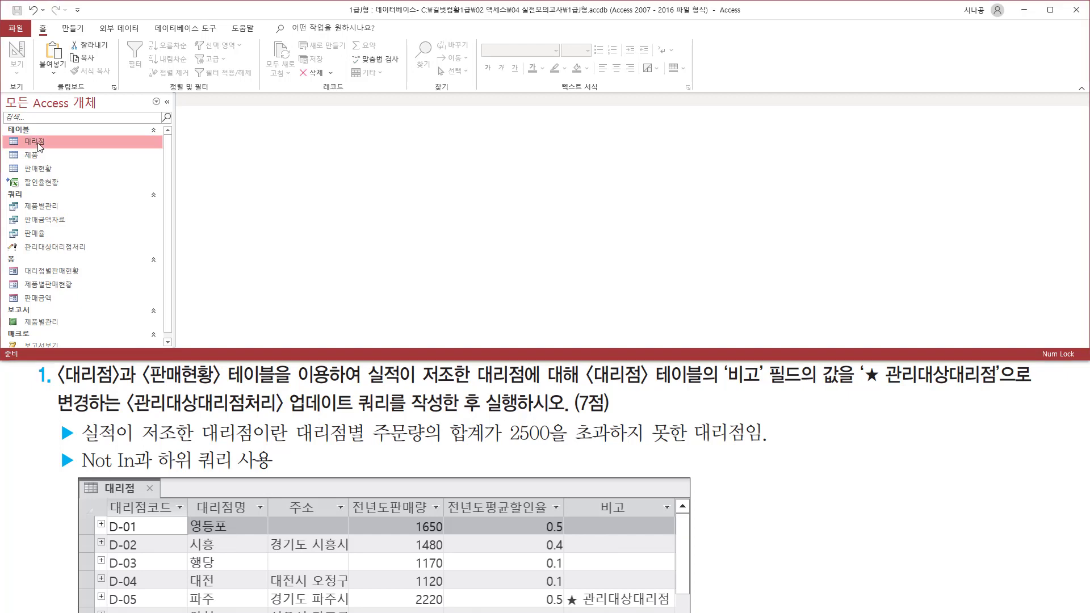
double_click(37, 142)
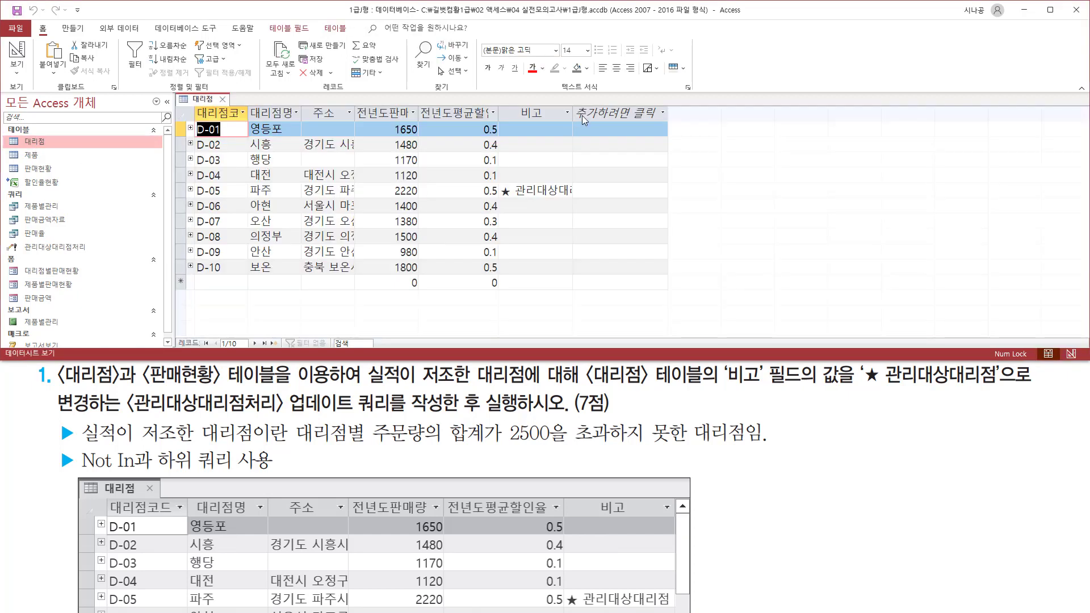
double_click(575, 114)
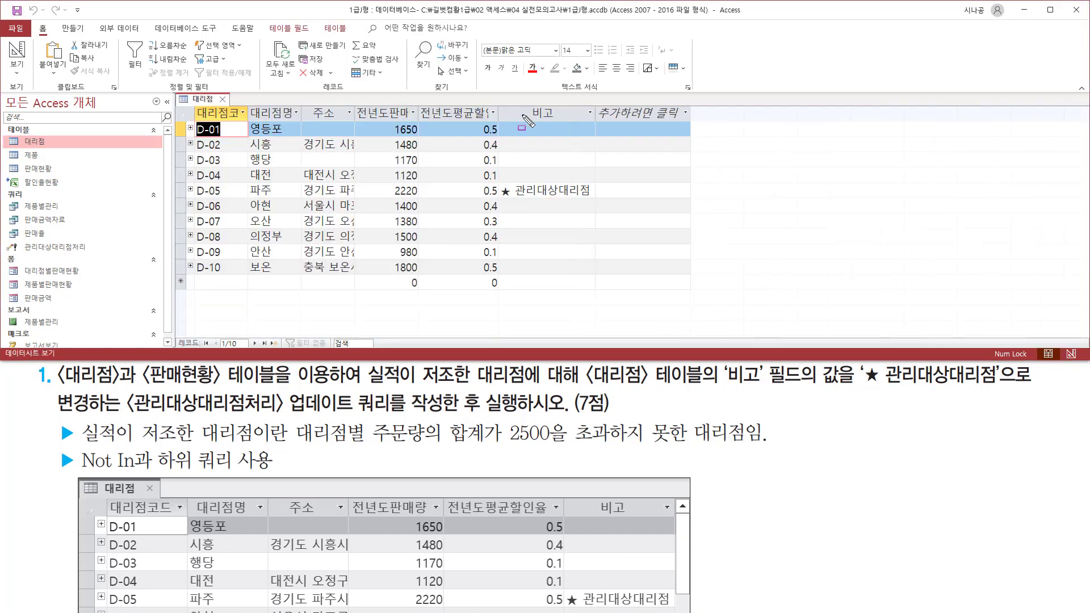
mouse_move(500, 199)
left_mouse_down()
mouse_move(593, 200)
mouse_move(597, 180)
left_mouse_up()
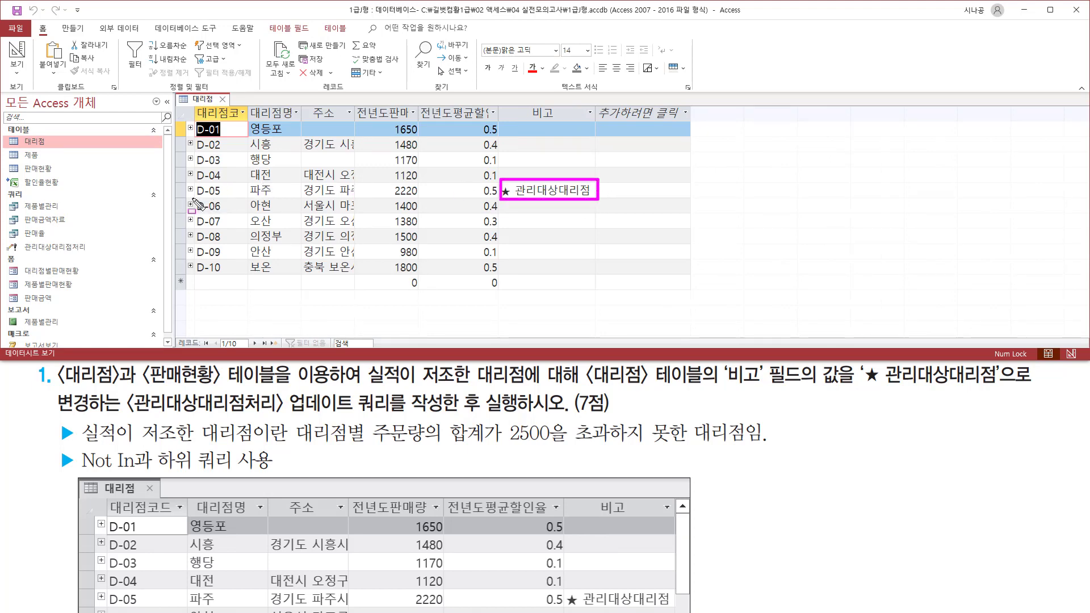
- Close the 대리점 table, saving the changes to its layout
left_click_drag(192, 198, 515, 200)
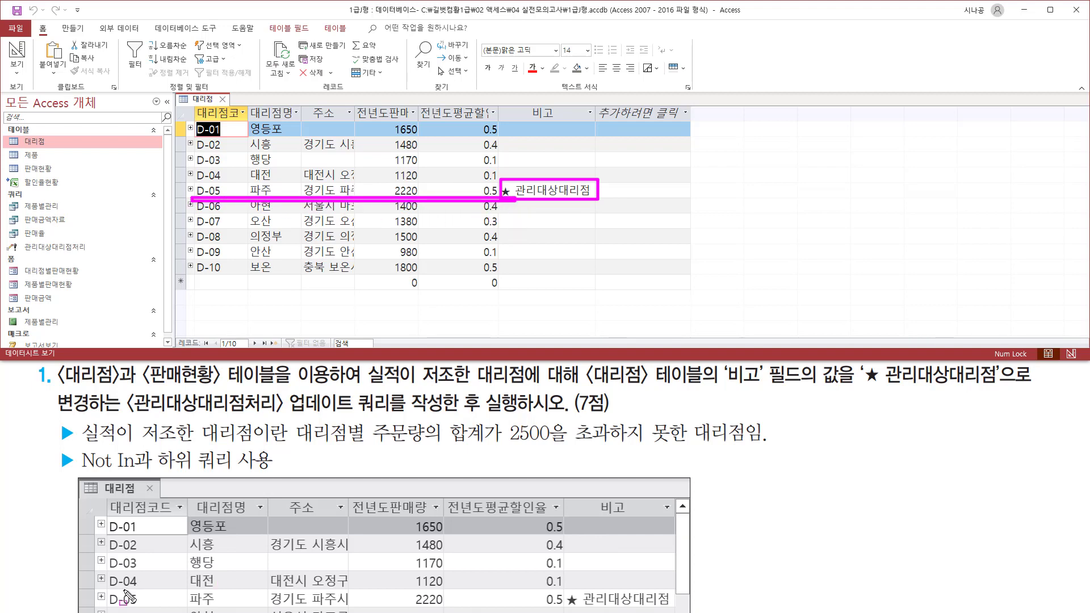
left_click_drag(104, 586, 679, 610)
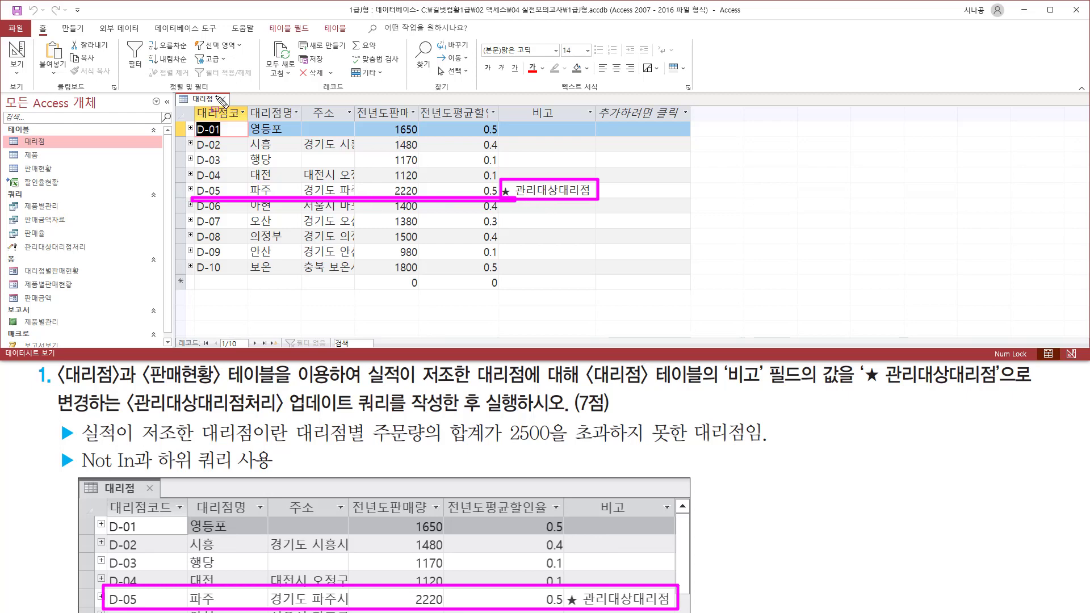
left_click_drag(216, 92, 230, 105)
key("Escape")
left_click(223, 99)
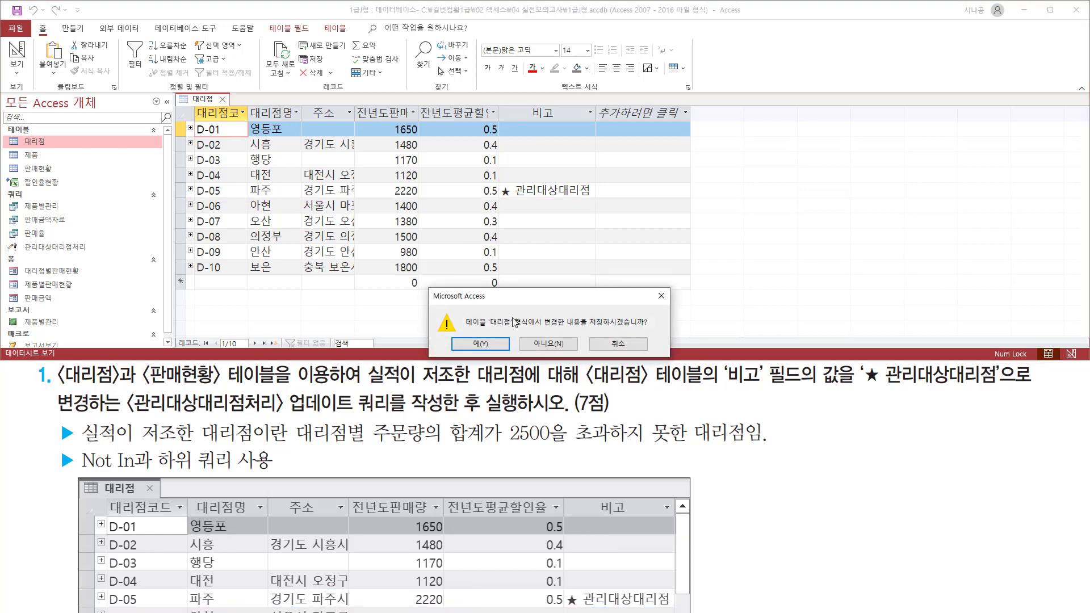
left_click_drag(585, 329, 654, 329)
left_click_drag(453, 334, 512, 355)
key("Escape")
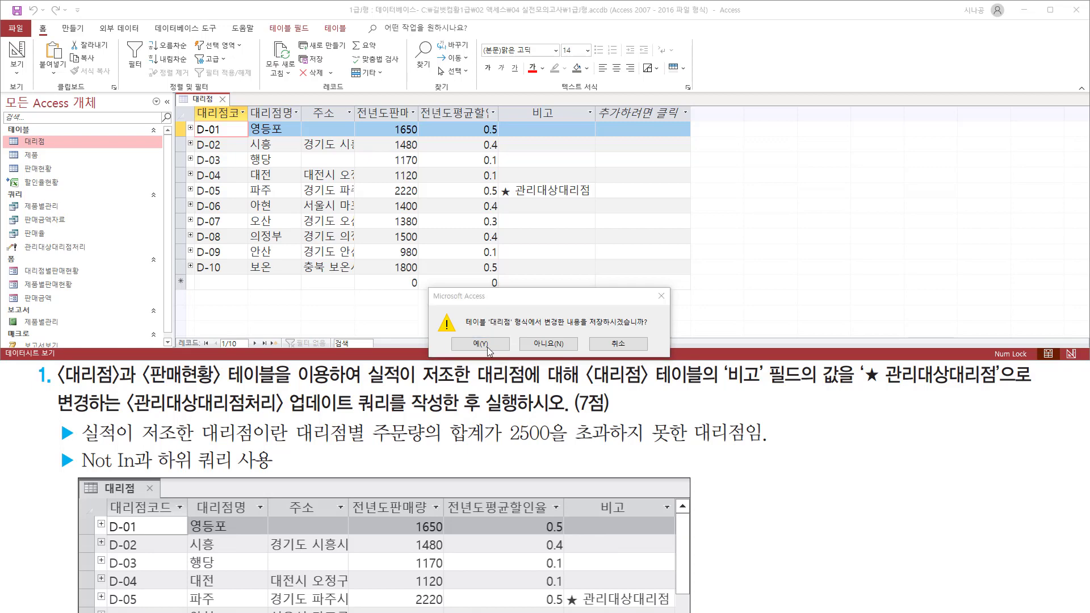
left_click(486, 345)
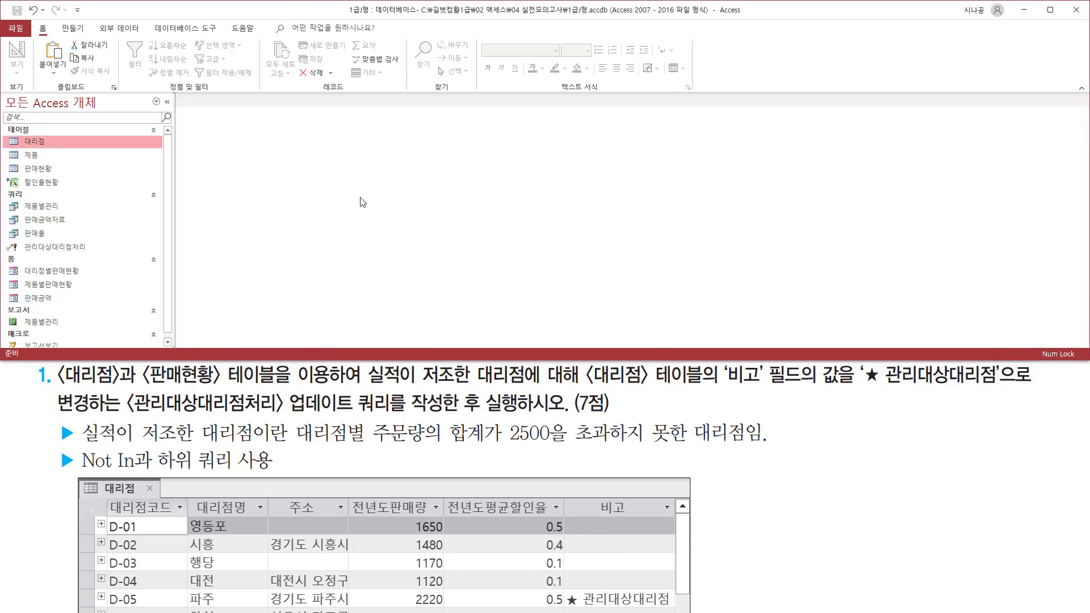
key("ctrl+2")
left_click_drag(155, 470, 272, 471)
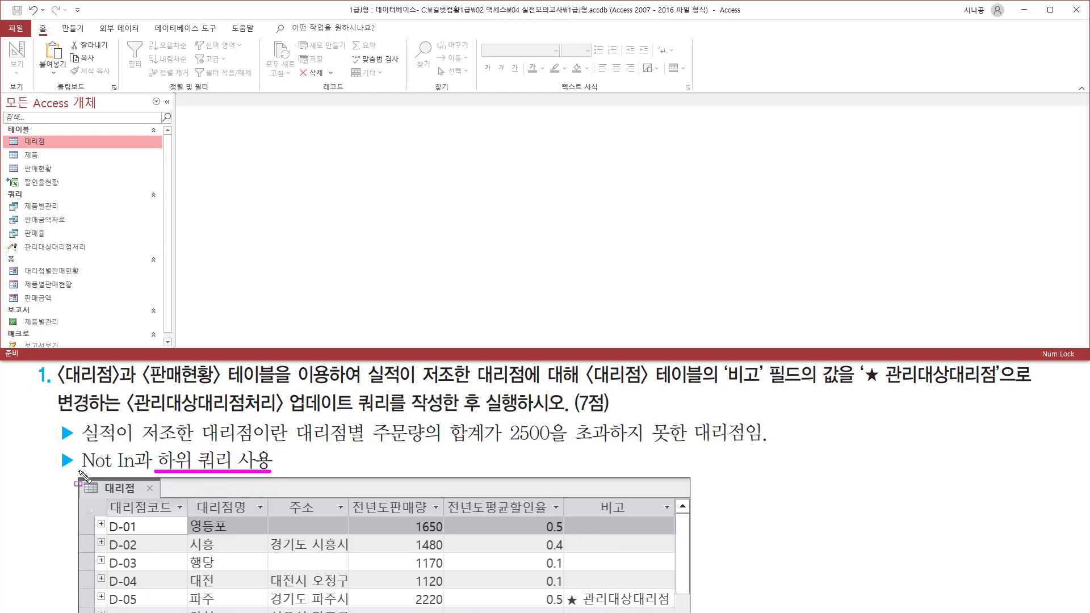
left_click_drag(79, 471, 137, 471)
key("Escape")
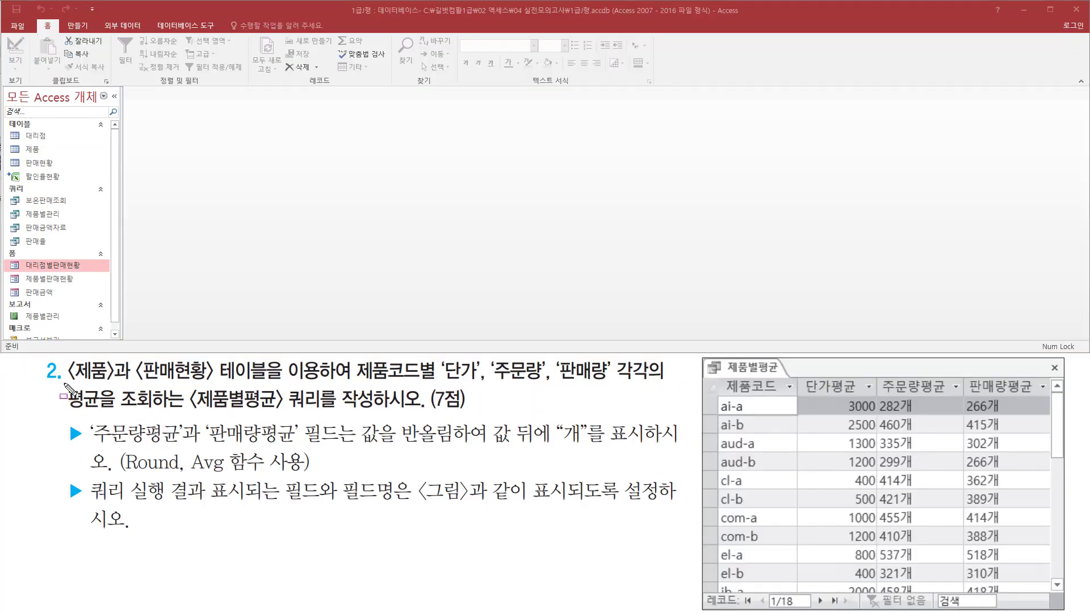
mouse_move(64, 384)
left_mouse_down()
mouse_move(316, 384)
mouse_move(331, 359)
left_mouse_up()
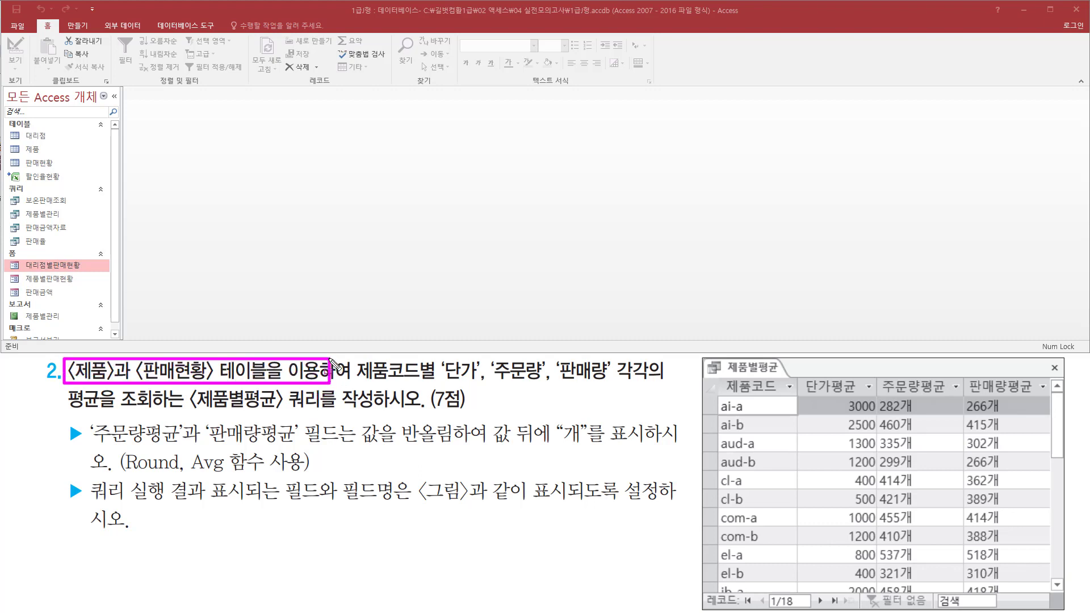
left_click_drag(353, 384, 610, 383)
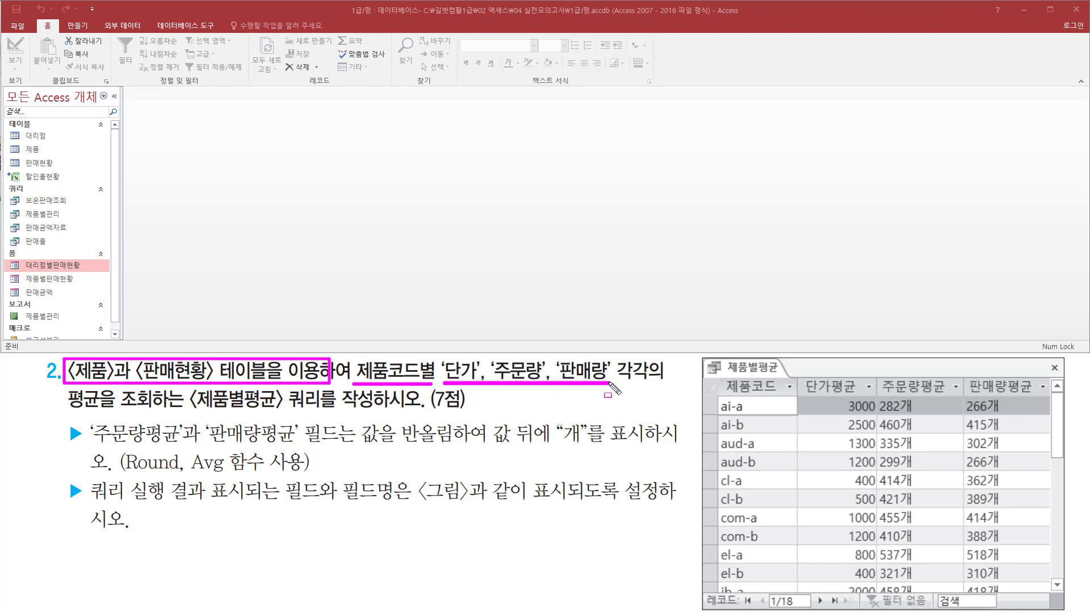
left_click_drag(74, 409, 321, 418)
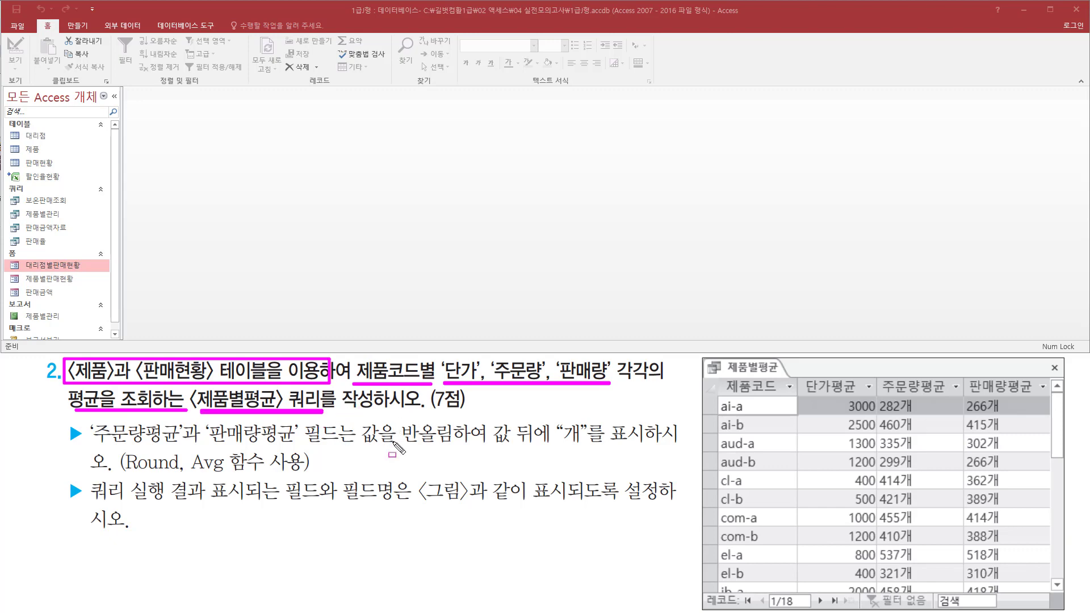
key("Escape")
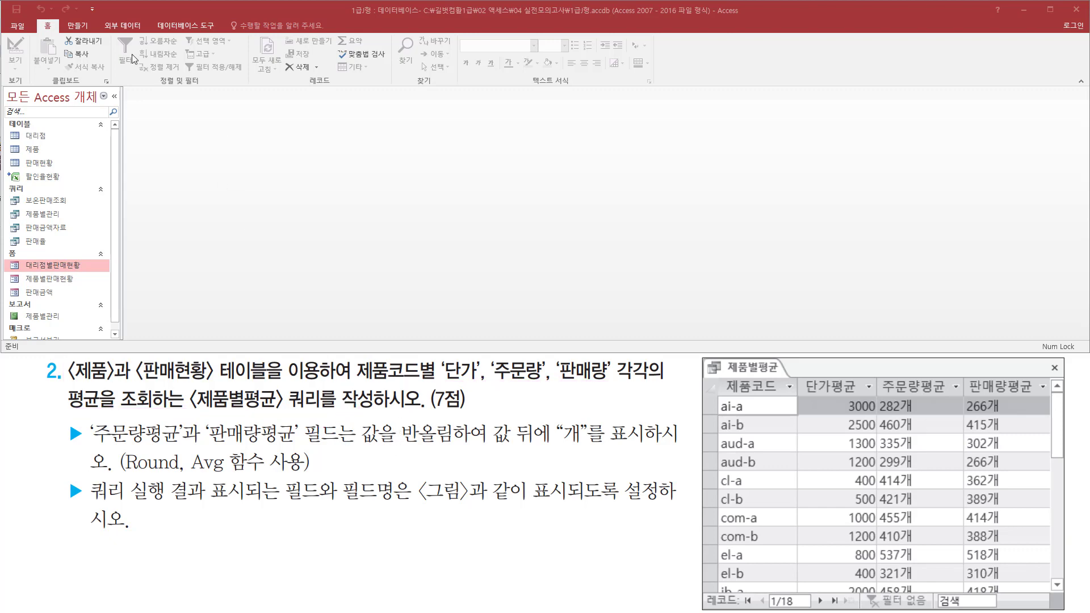
- Create a new query in design view and add the 제품 and 판매현황 tables to it
left_click(76, 29)
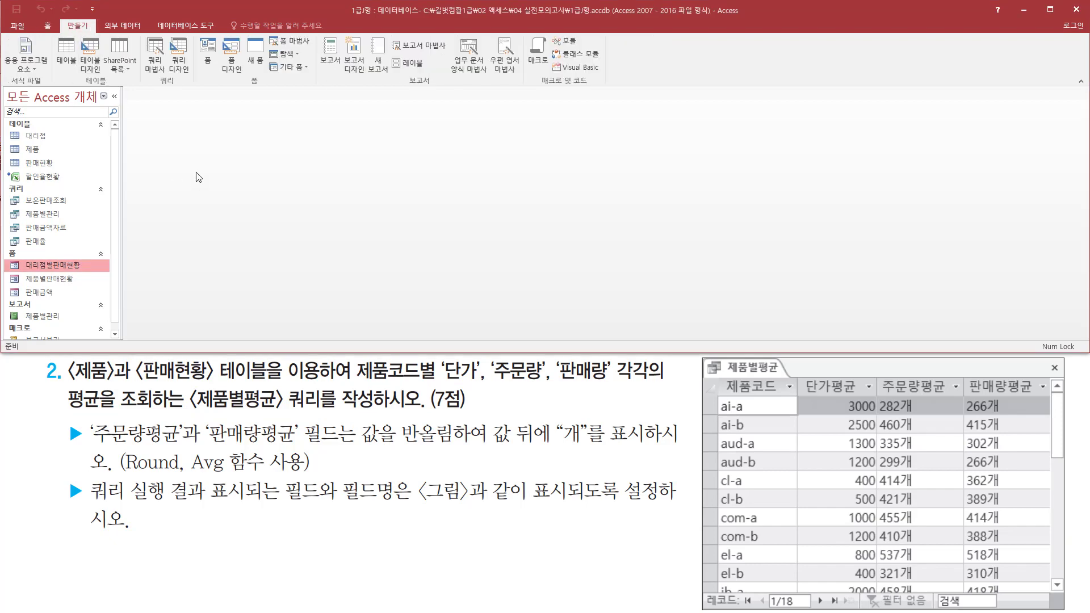
left_click_drag(169, 78, 173, 73)
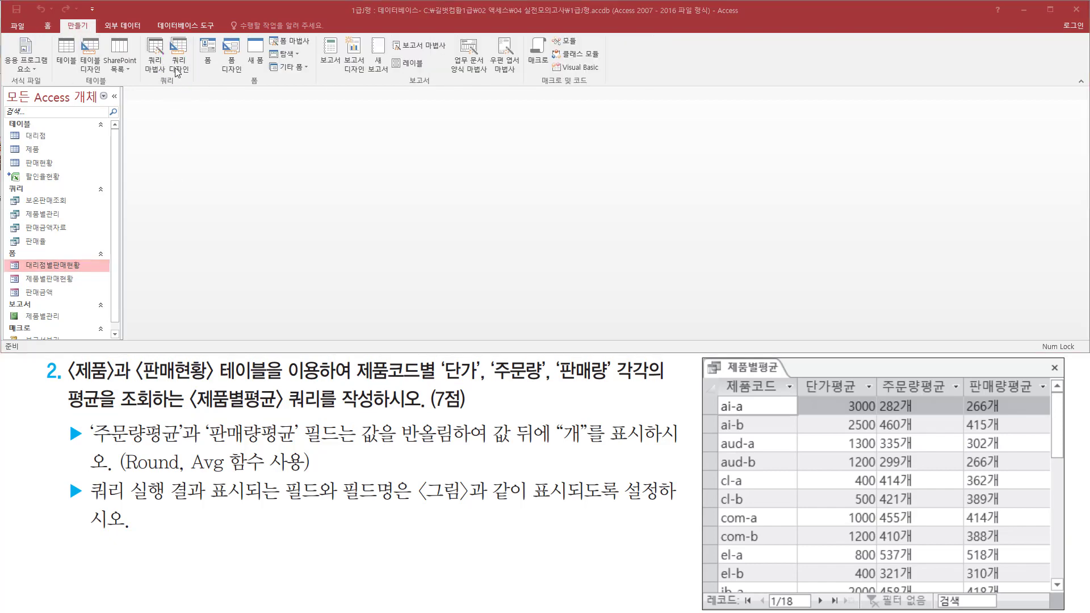
left_click(180, 63)
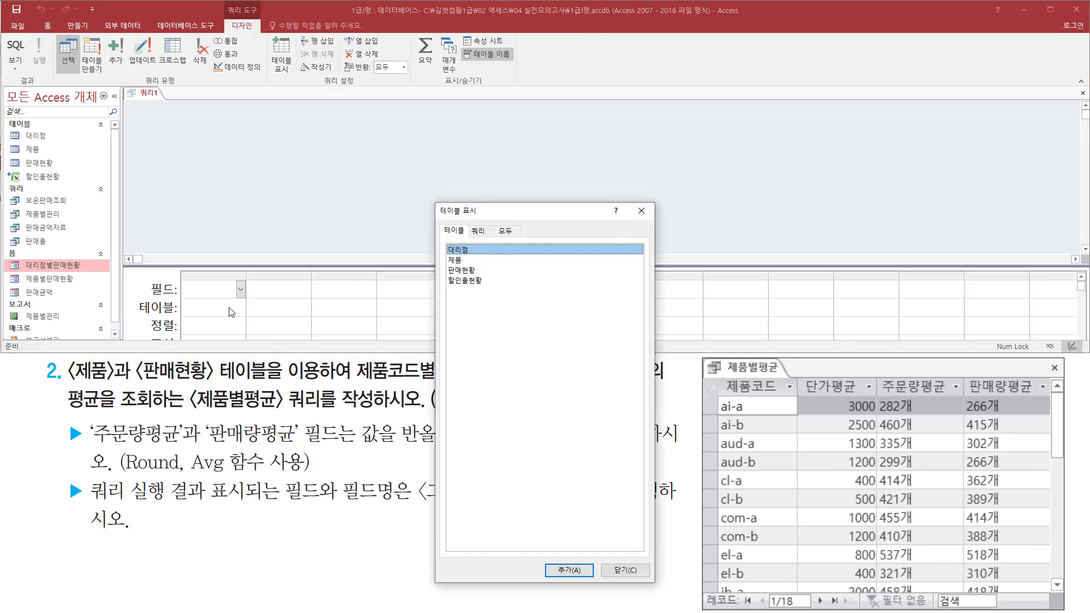
left_click_drag(67, 384, 325, 384)
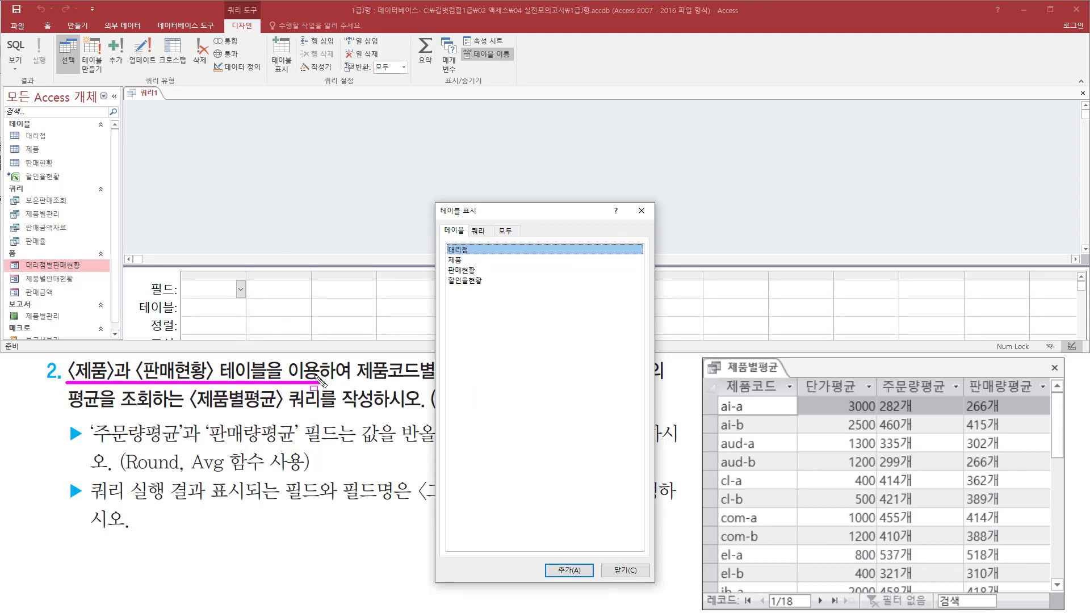
left_click(461, 260)
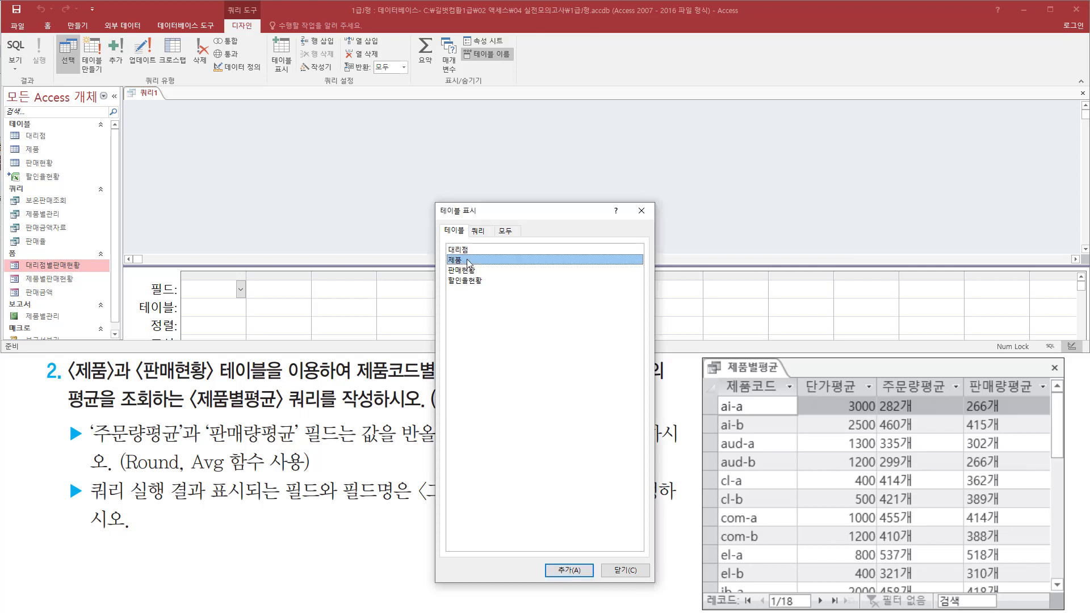
double_click(469, 262)
left_click(477, 271)
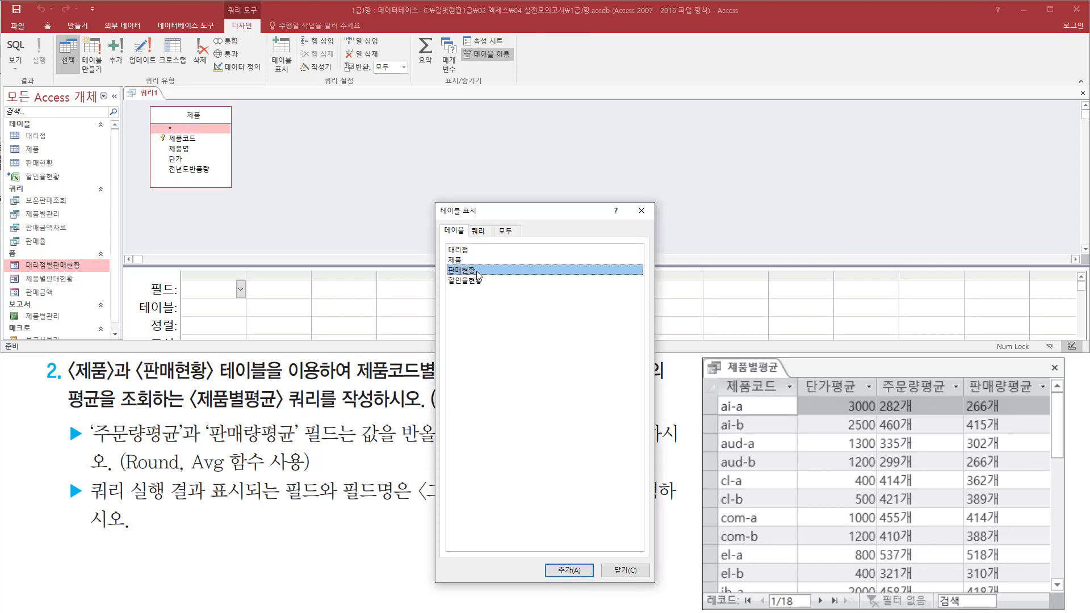
double_click(477, 271)
mouse_move(145, 102)
left_mouse_down()
mouse_move(159, 135)
mouse_move(341, 204)
mouse_move(354, 198)
left_mouse_up()
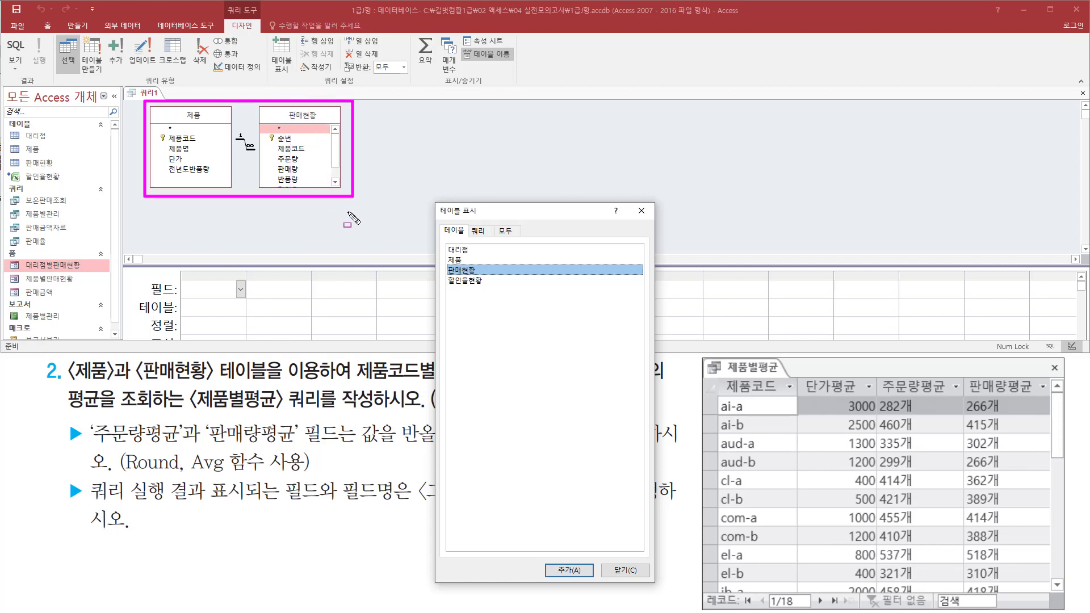
left_click_drag(630, 199, 656, 219)
left_click(641, 211)
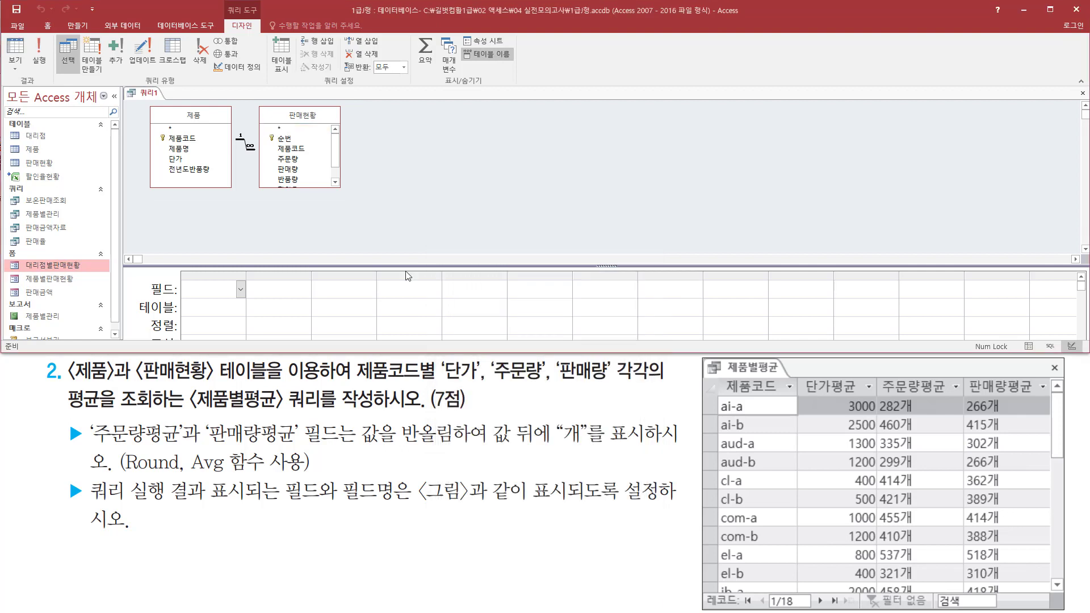
- Enlarge the design grid and add 제품코드 and 단가 from 제품, plus 주문량 and 판매량 from 판매현황
left_click_drag(406, 265, 406, 208)
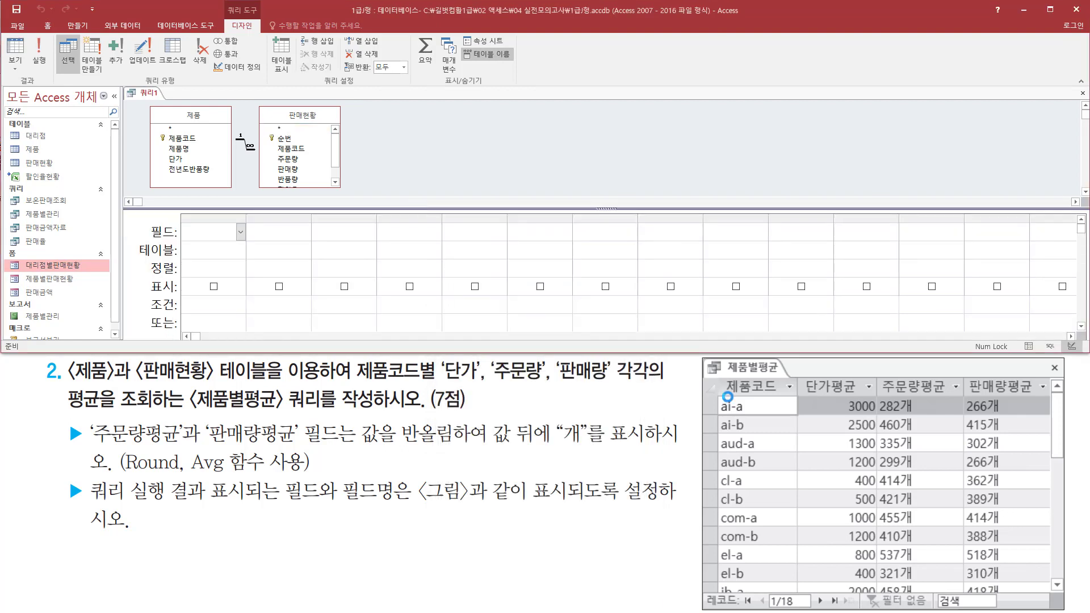
mouse_move(725, 396)
left_mouse_down()
mouse_move(1044, 398)
mouse_move(1044, 376)
left_mouse_up()
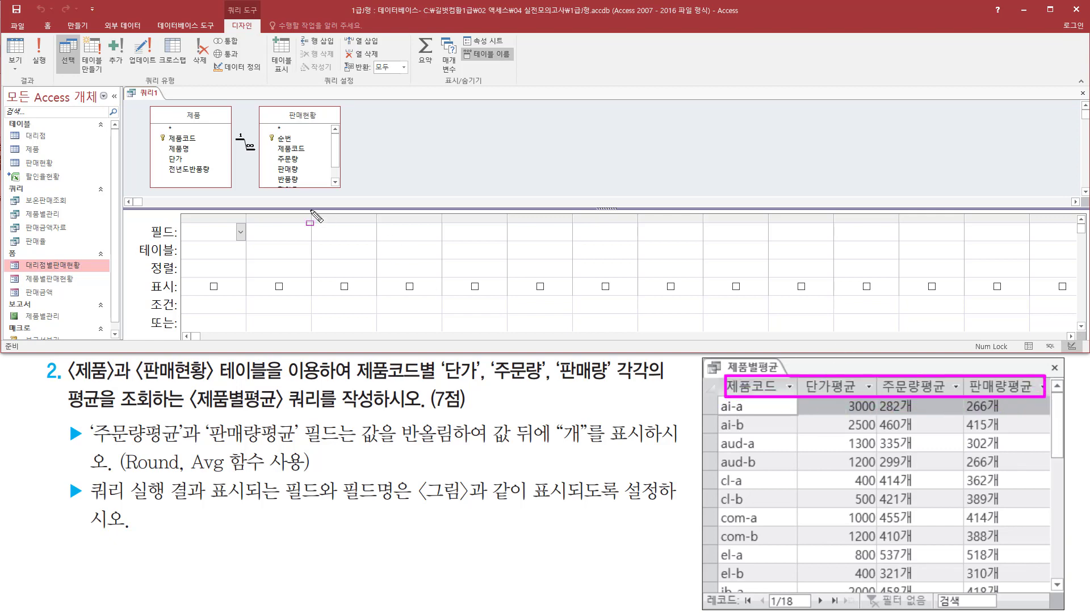
key("Escape")
left_click(188, 140)
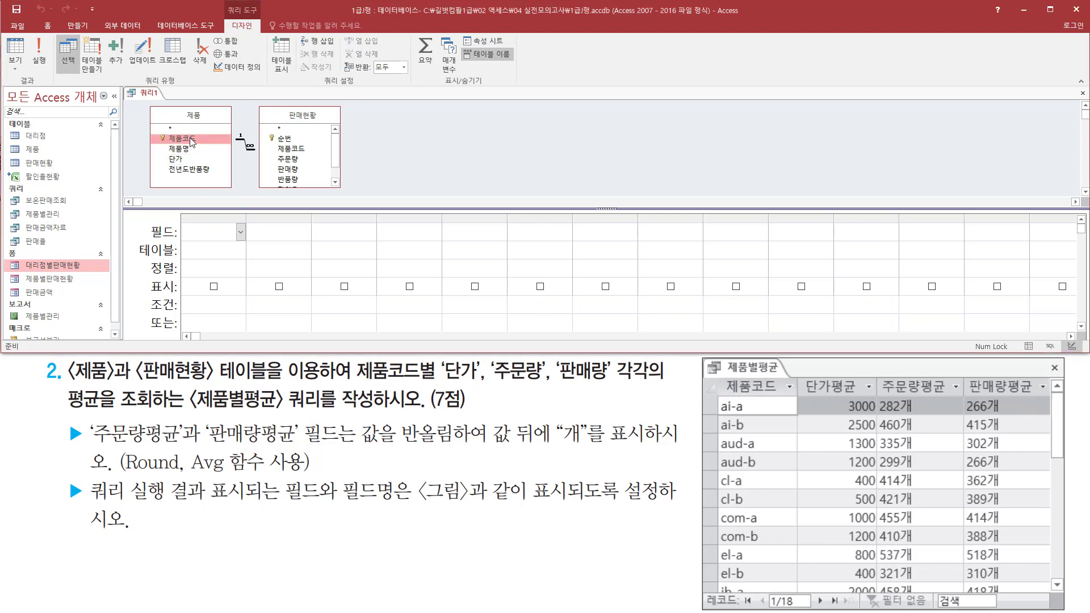
double_click(190, 141)
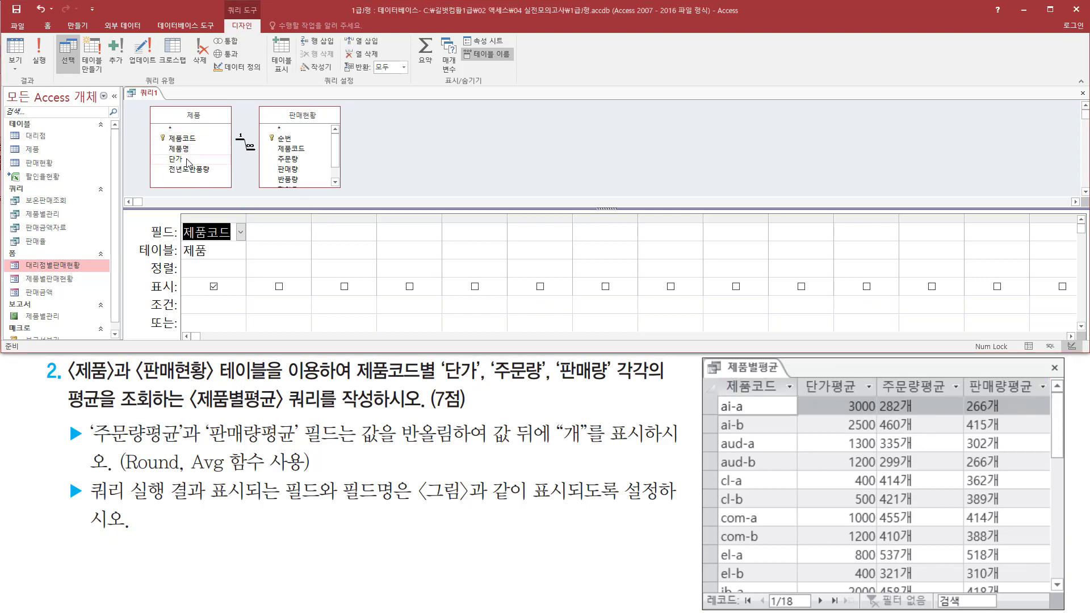
left_click(188, 161)
double_click(187, 161)
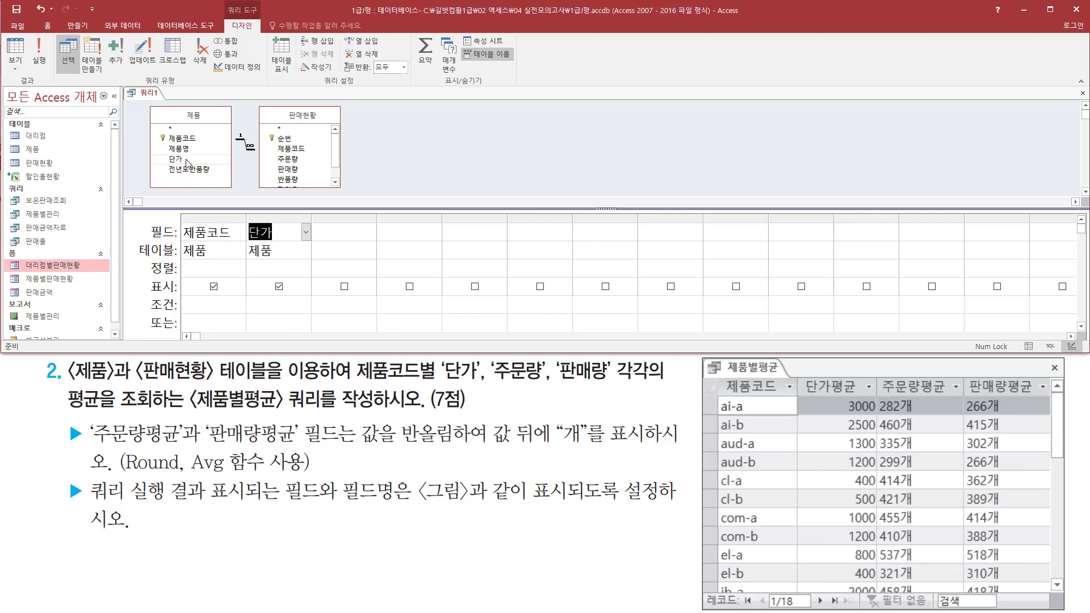
left_click(289, 162)
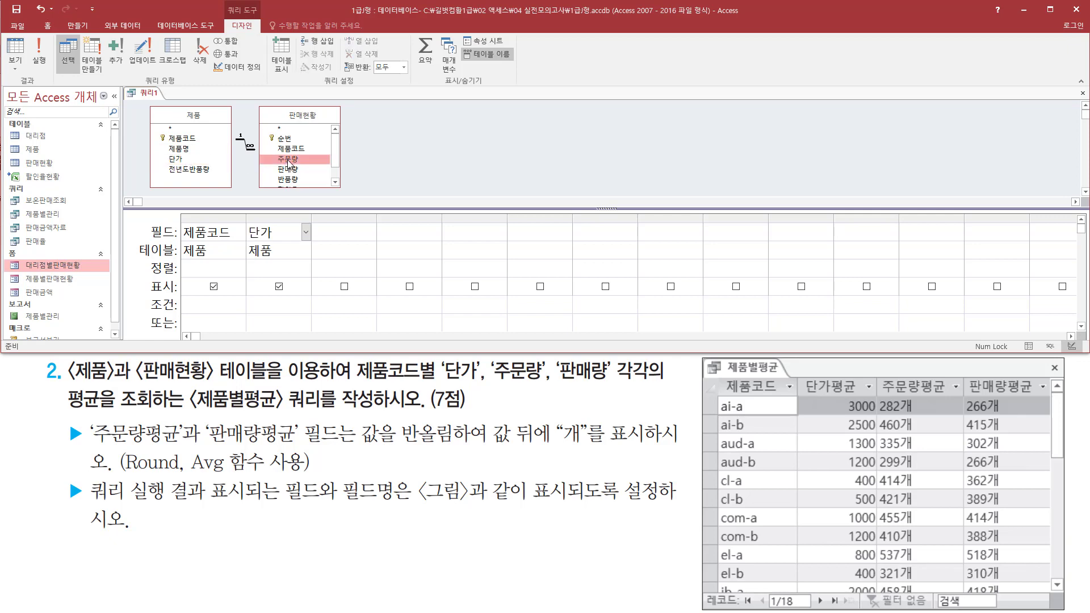
double_click(288, 161)
left_click(292, 170)
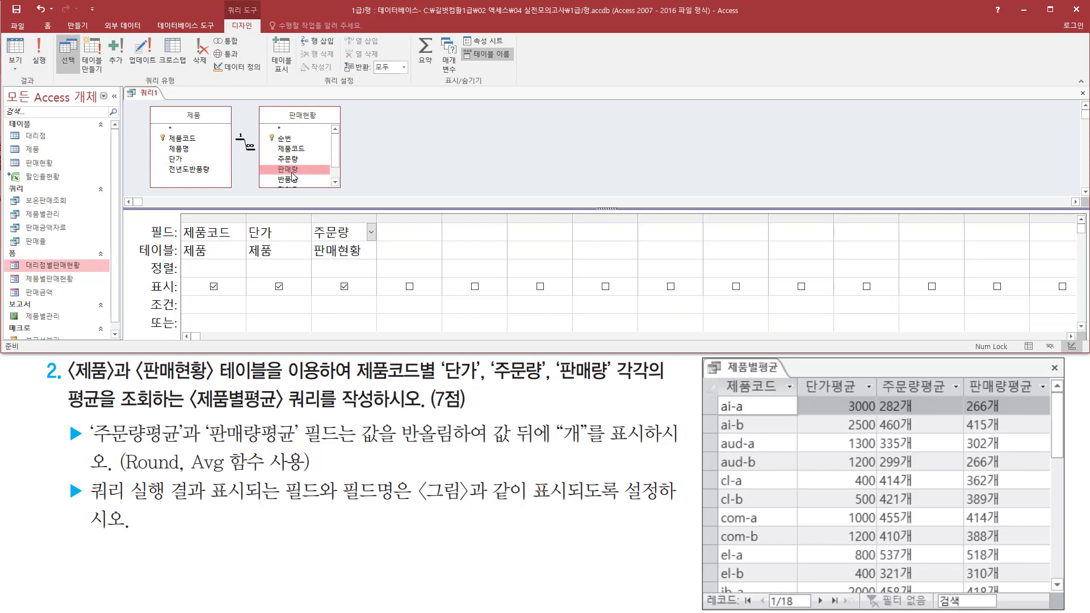
double_click(291, 170)
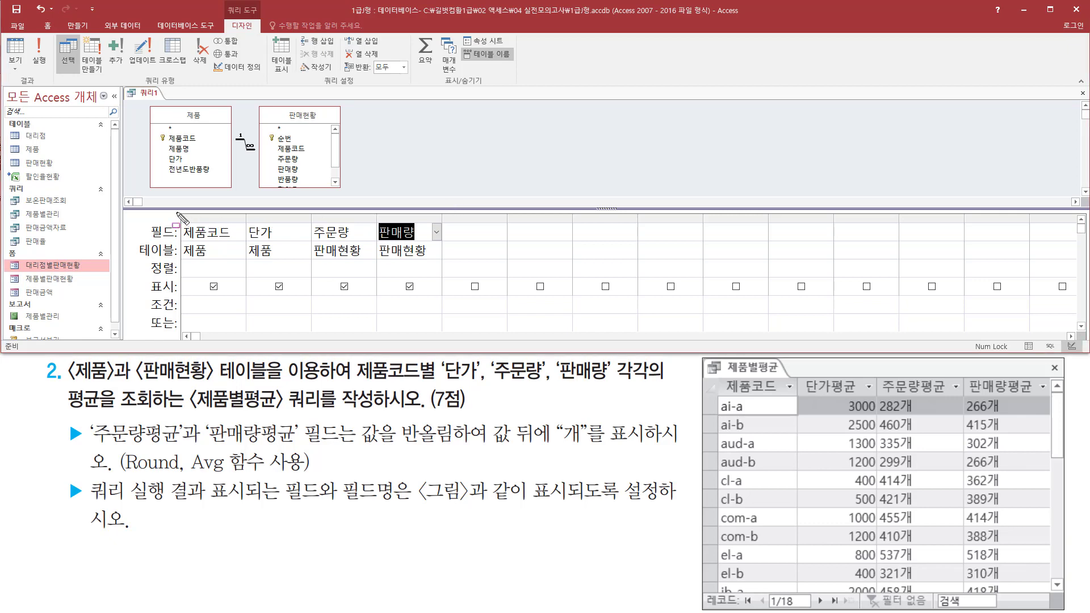
- Show the summary (요약) row in the query design grid so the fields can be grouped by 제품코드
mouse_move(176, 213)
left_mouse_down()
mouse_move(364, 268)
mouse_move(443, 268)
left_mouse_up()
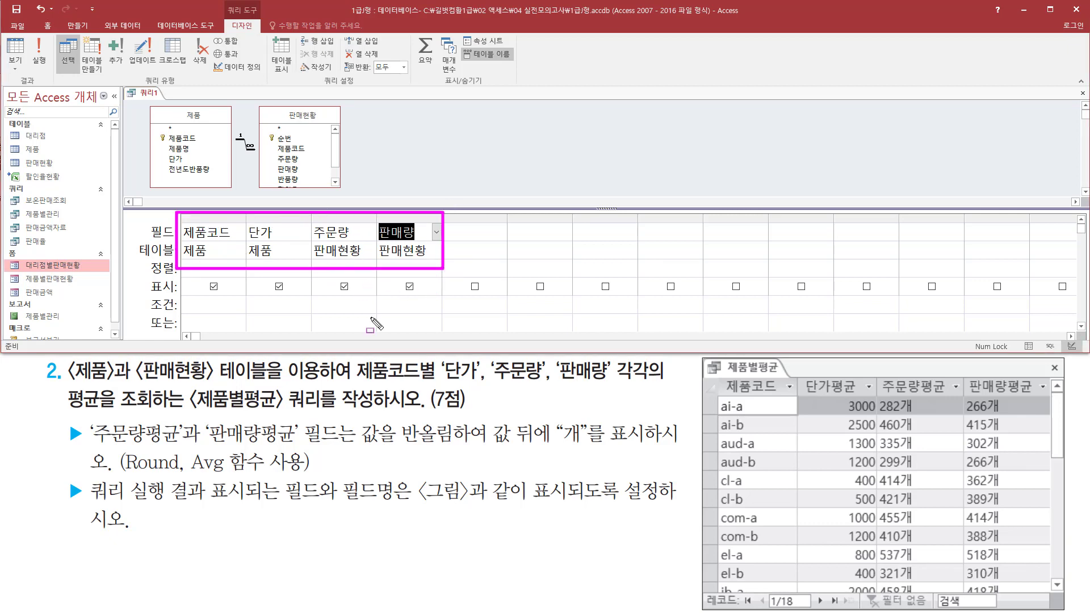
left_click_drag(352, 356, 437, 390)
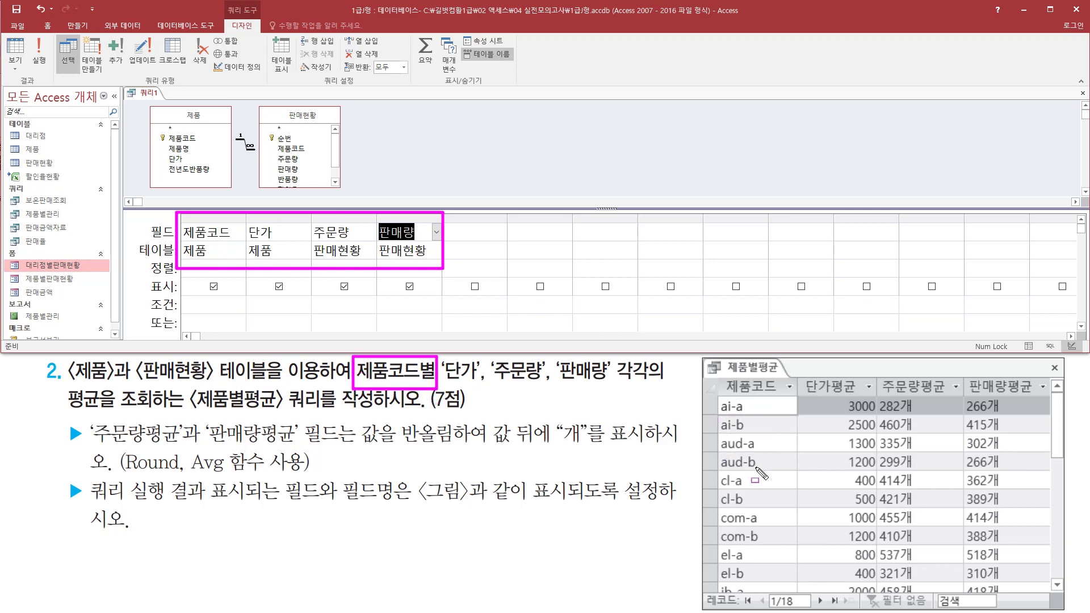
left_click_drag(415, 32, 441, 81)
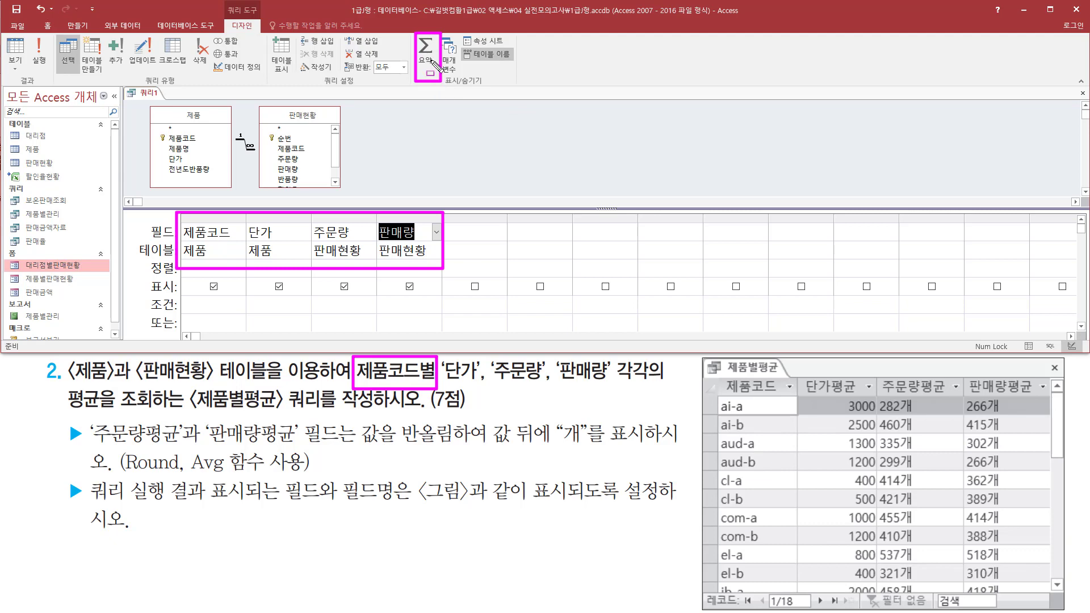
key("Escape")
left_click(426, 54)
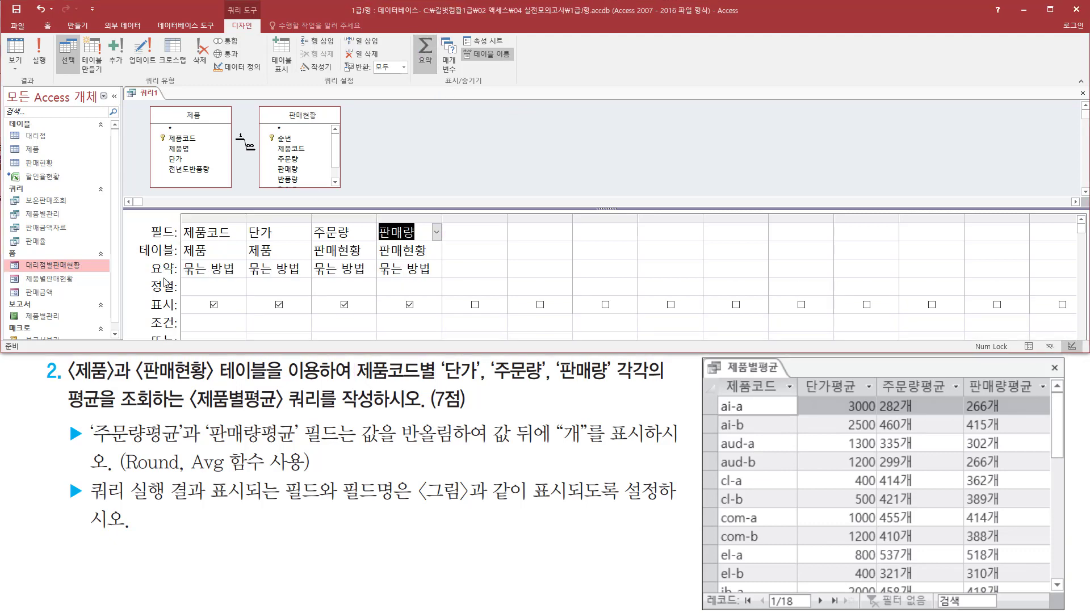
key("ctrl+2")
mouse_move(147, 277)
left_mouse_down()
mouse_move(423, 279)
mouse_move(447, 260)
left_mouse_up()
key("ctrl+2")
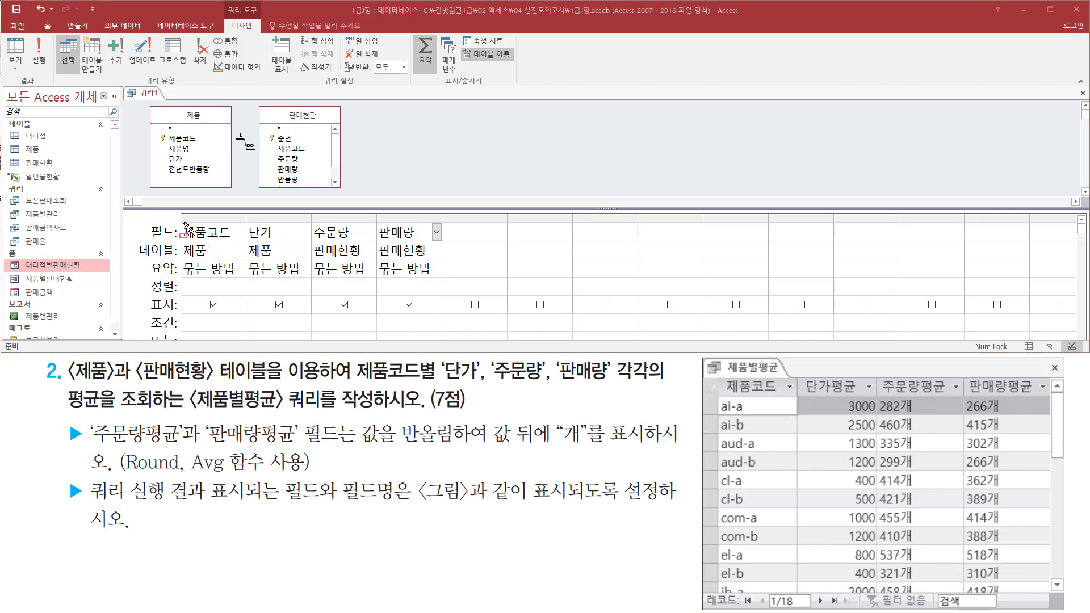
mouse_move(183, 221)
left_mouse_down()
mouse_move(239, 241)
mouse_move(238, 278)
left_mouse_up()
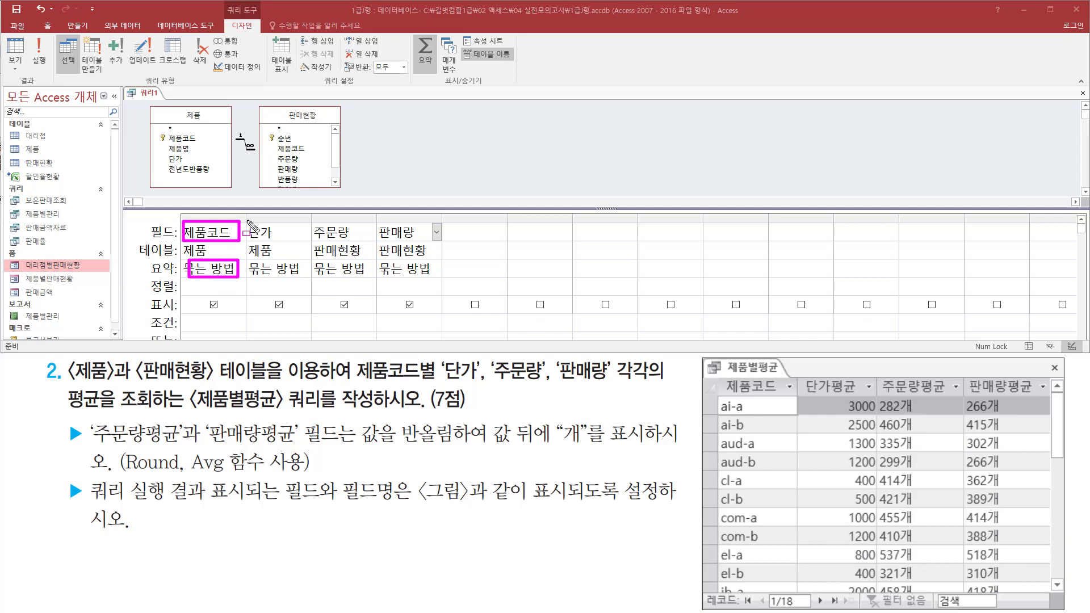
mouse_move(248, 221)
left_mouse_down()
mouse_move(292, 253)
mouse_move(430, 241)
left_mouse_up()
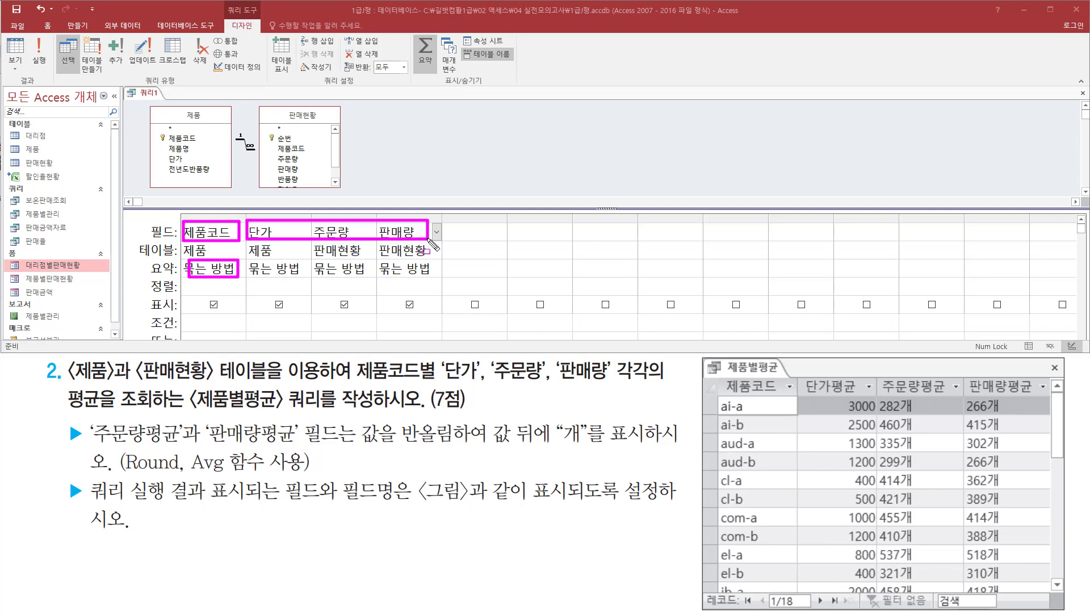
left_click_drag(436, 379, 611, 381)
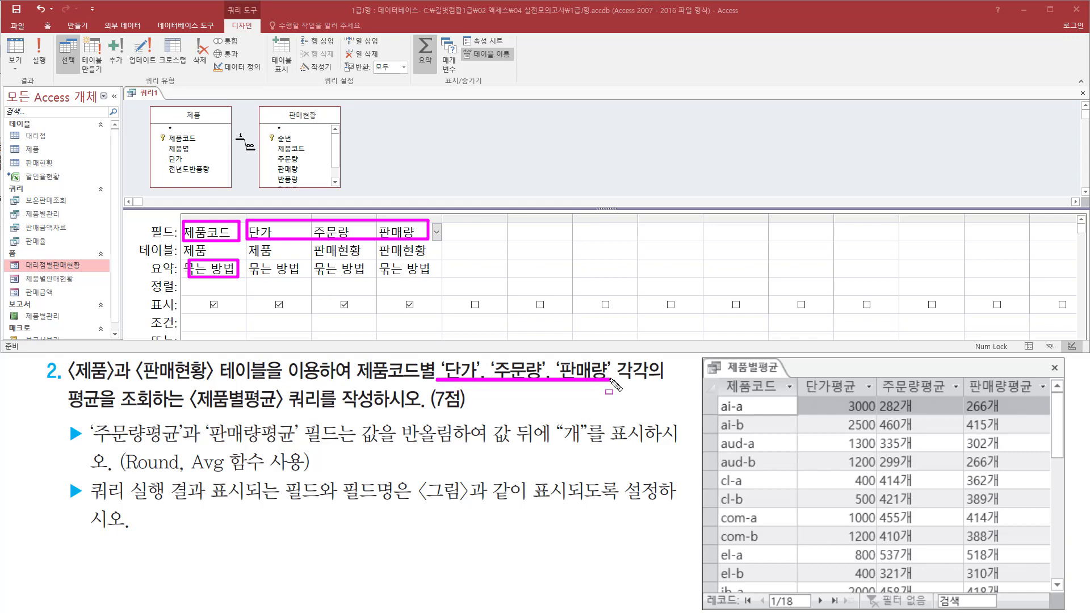
- Set the summary (요약) function of the 단가, 주문량 and 판매량 fields to 평균
left_click_drag(64, 384, 153, 419)
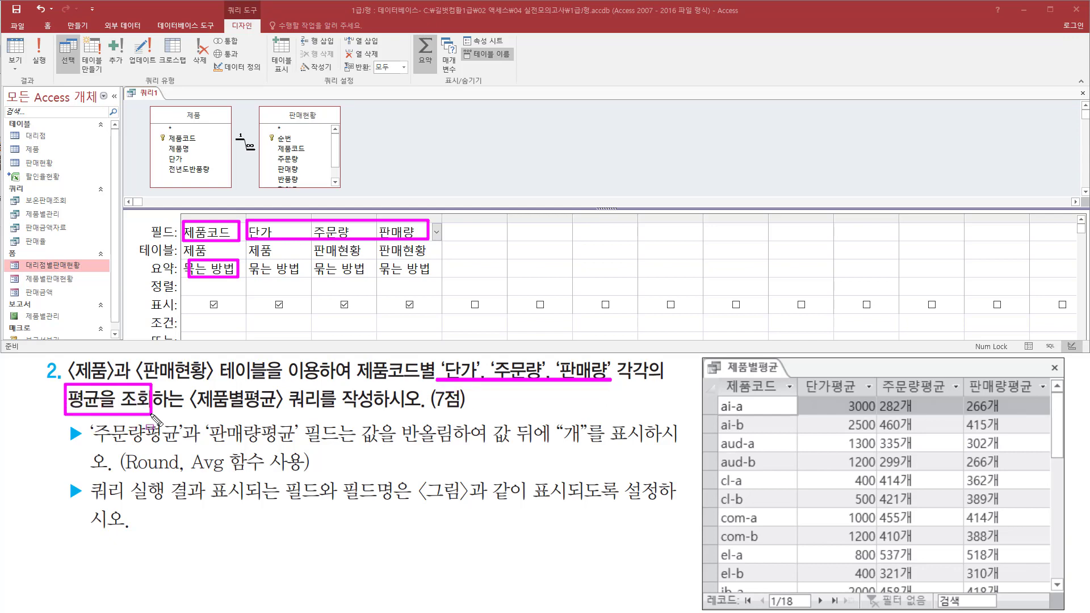
key("Escape")
left_click(295, 268)
left_click(306, 269)
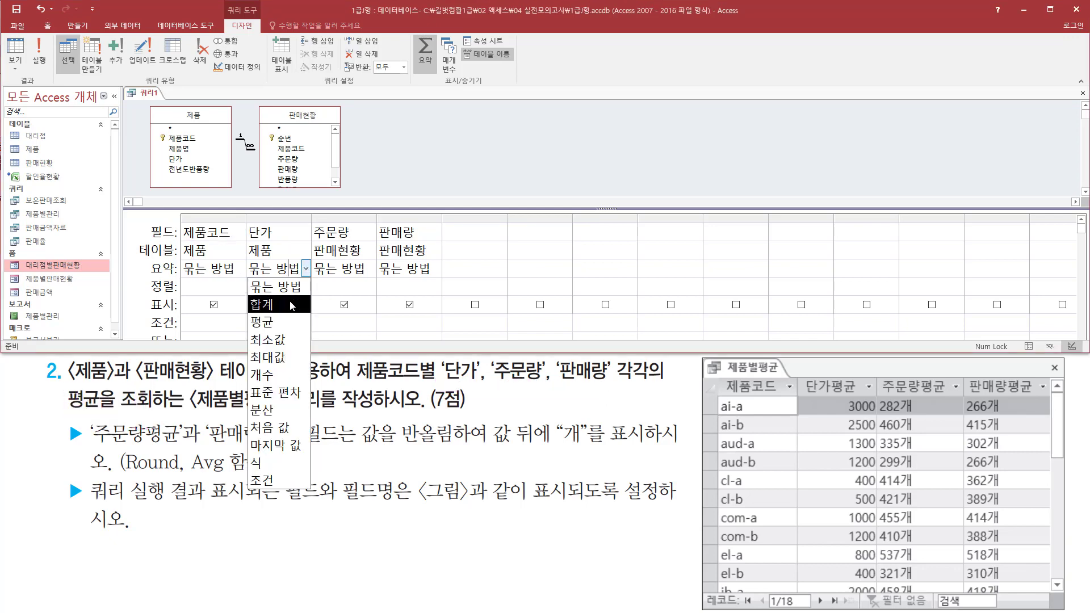
left_click(284, 322)
left_click(363, 268)
left_click(371, 269)
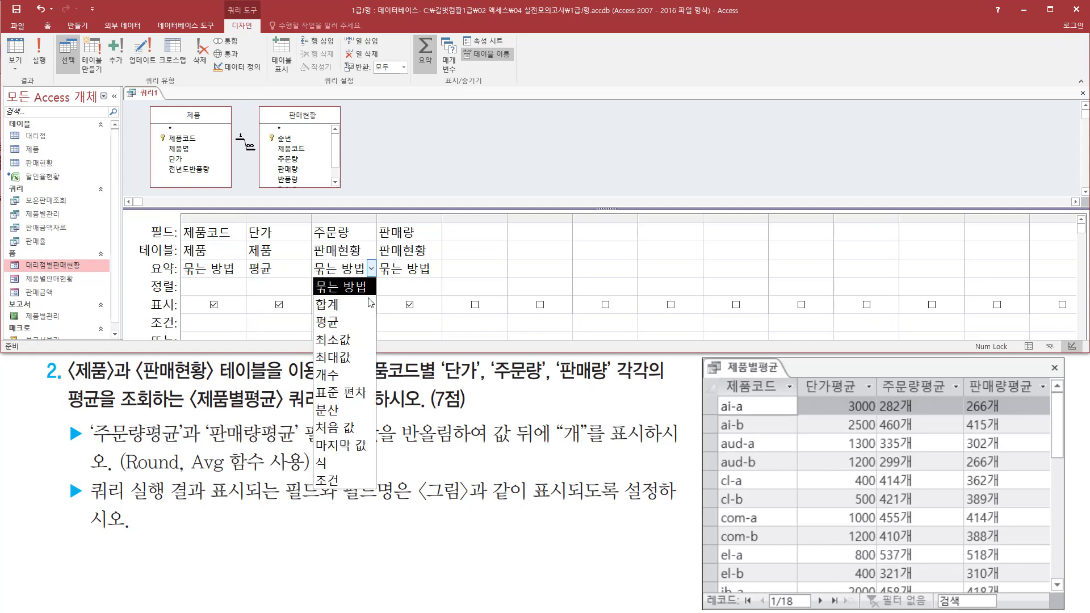
left_click(327, 322)
left_click(406, 269)
left_click(436, 269)
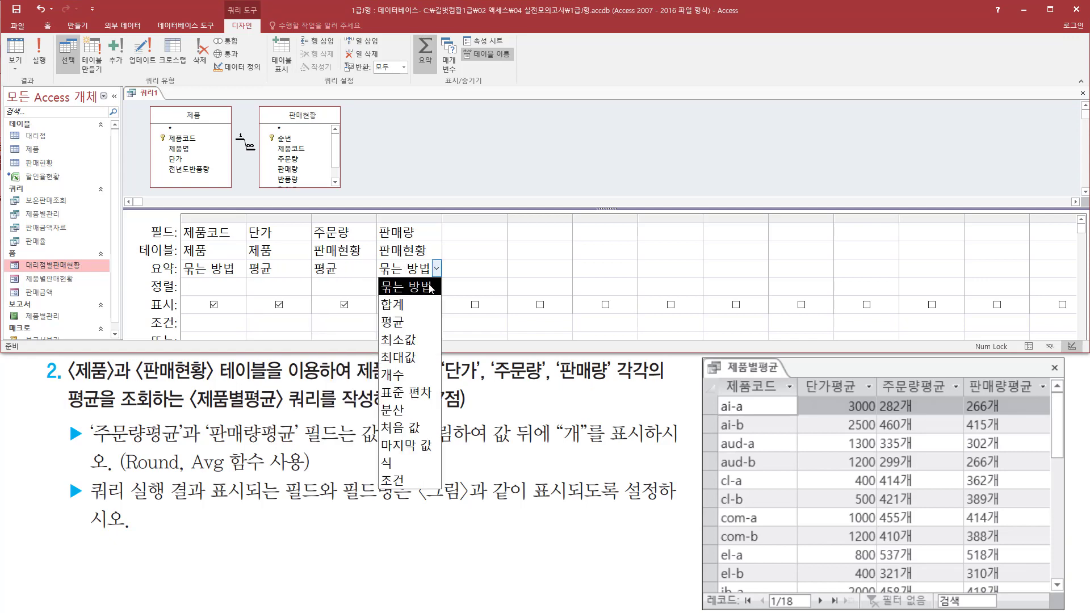
left_click(411, 323)
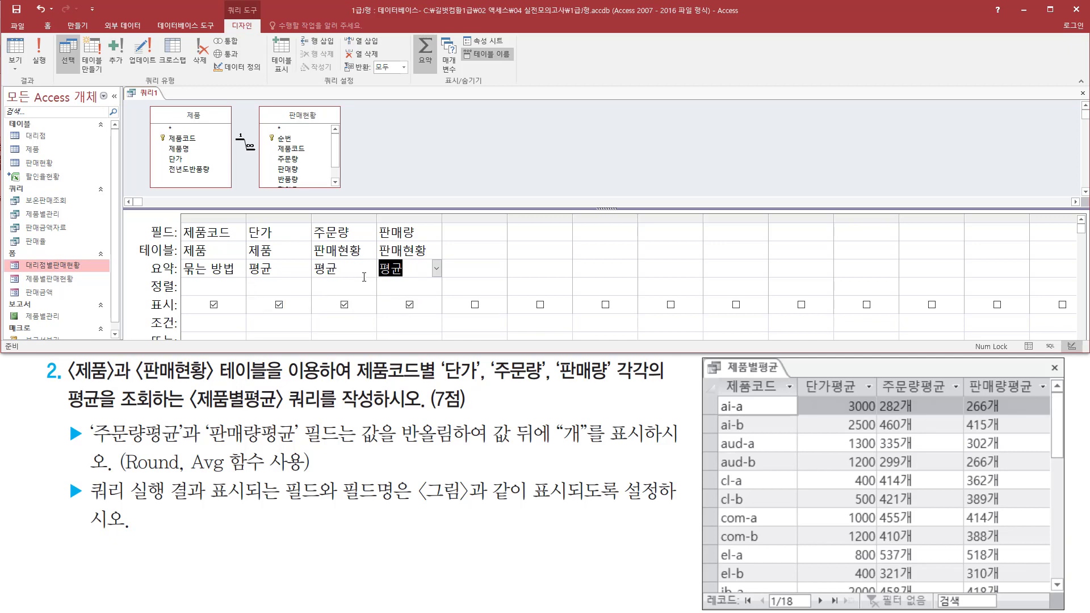
- Run the query and fit the average 주문량 and 판매량 columns to their contents to check the values
left_click(43, 53)
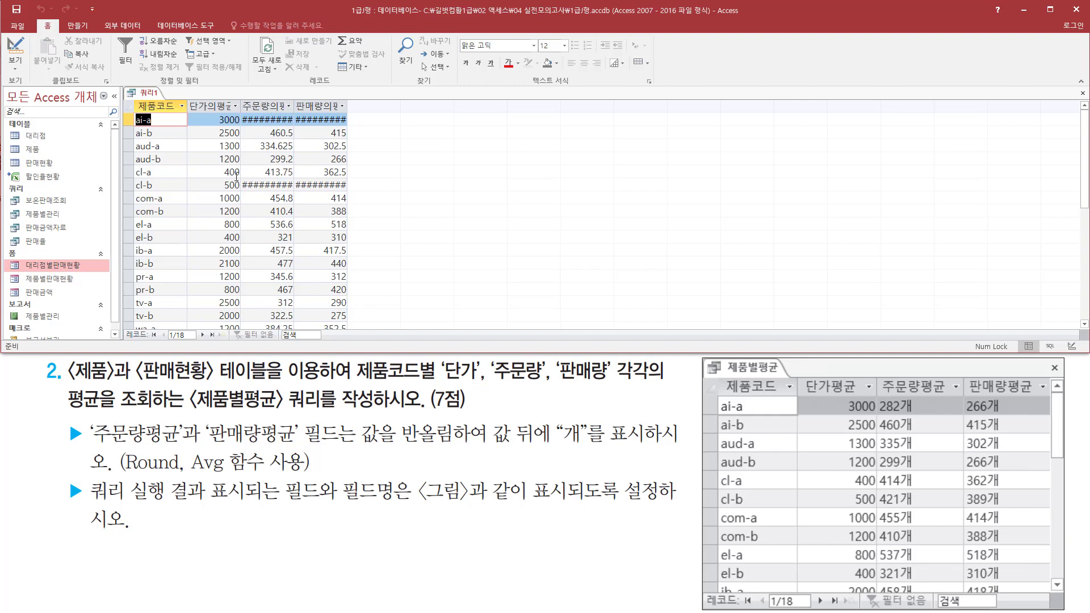
left_click_drag(241, 125, 339, 126)
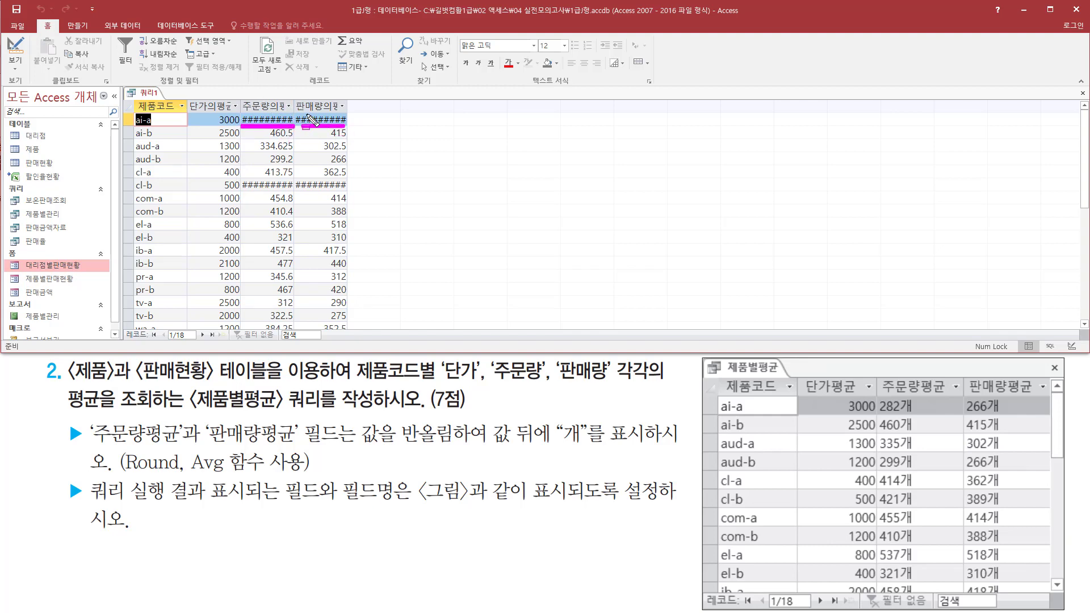
key("Escape")
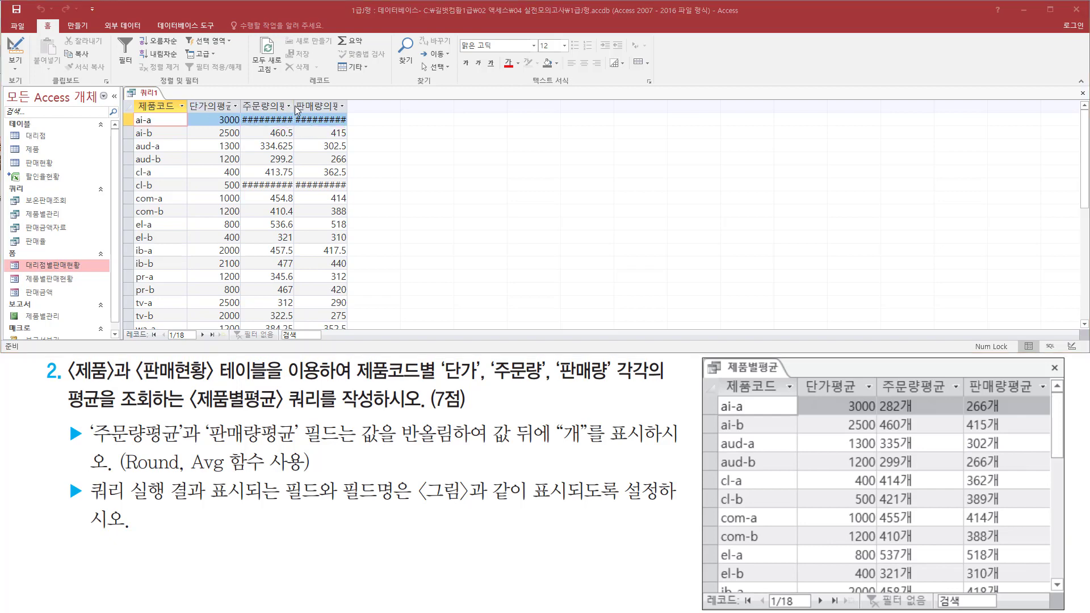
double_click(294, 106)
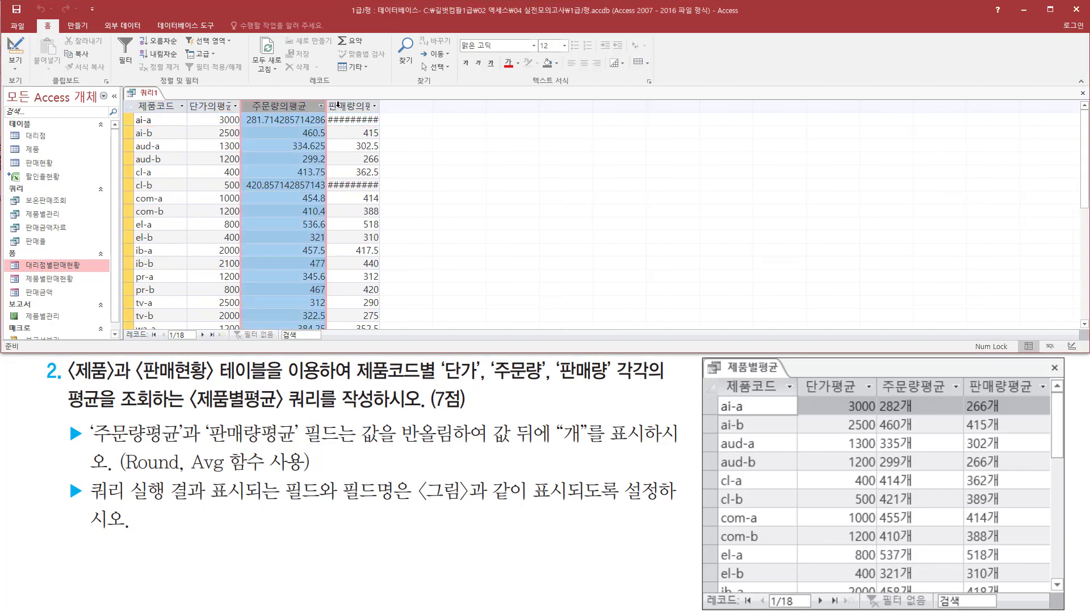
double_click(379, 104)
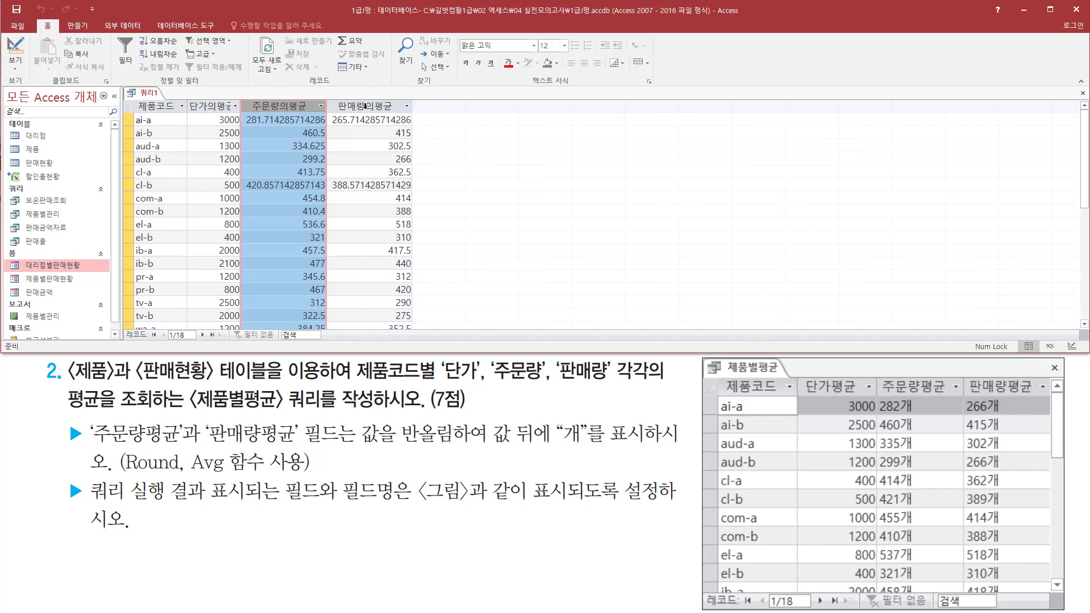
left_click(290, 122)
left_click(302, 159)
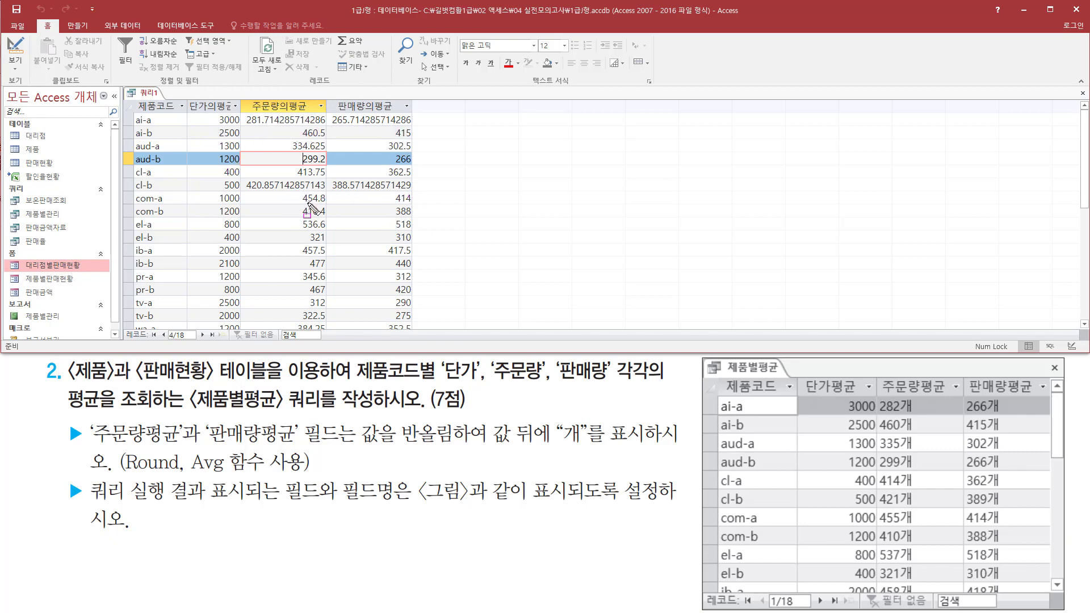
mouse_move(63, 419)
left_mouse_down()
mouse_move(83, 447)
mouse_move(289, 446)
left_mouse_up()
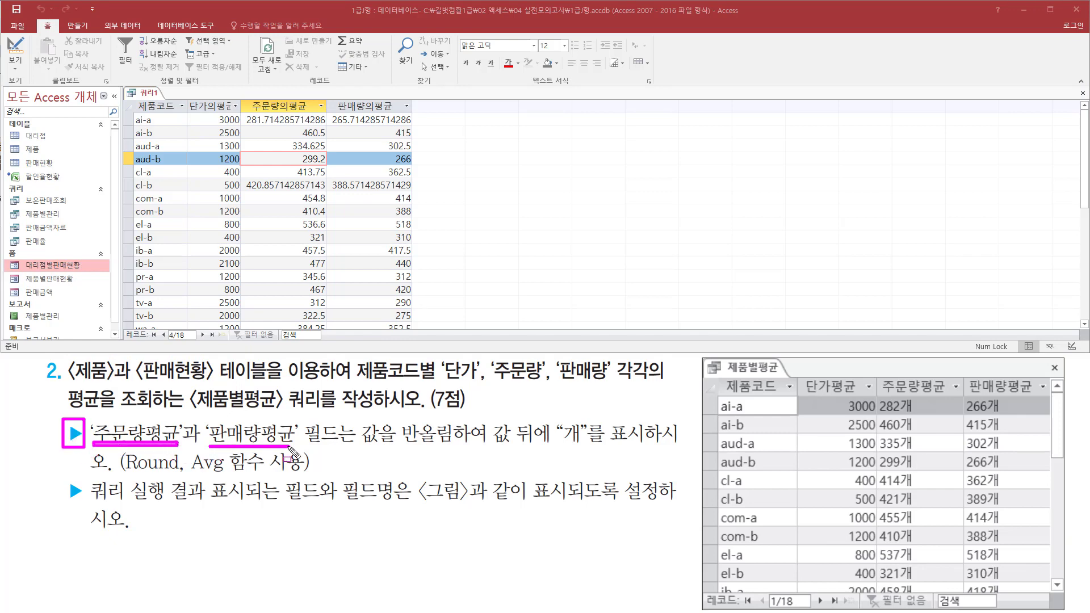
mouse_move(245, 97)
left_mouse_down()
mouse_move(335, 141)
mouse_move(415, 113)
left_mouse_up()
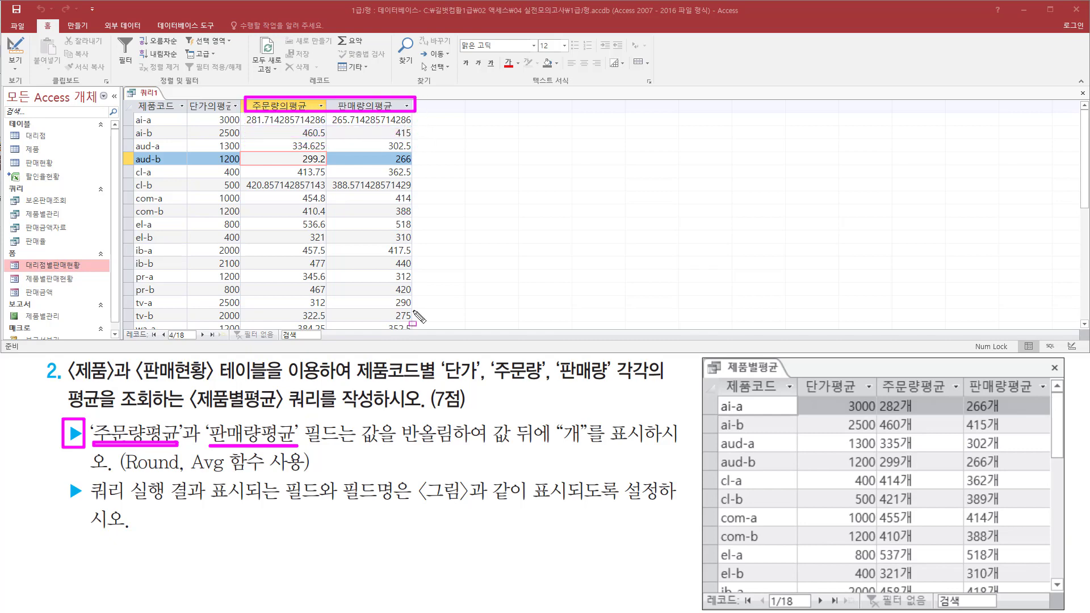
left_click_drag(355, 448, 648, 449)
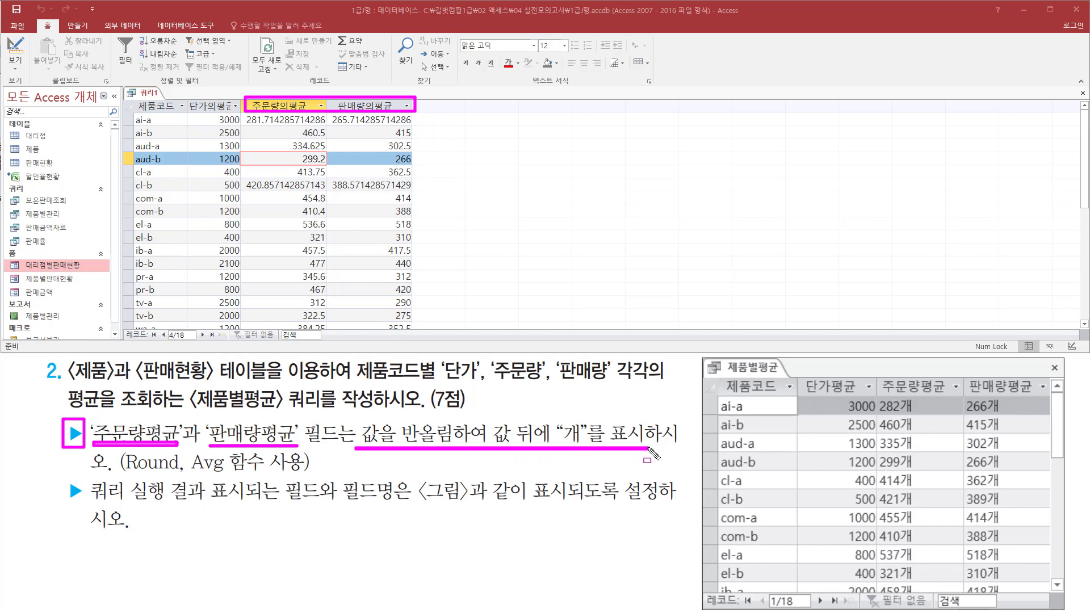
left_click_drag(121, 487, 309, 475)
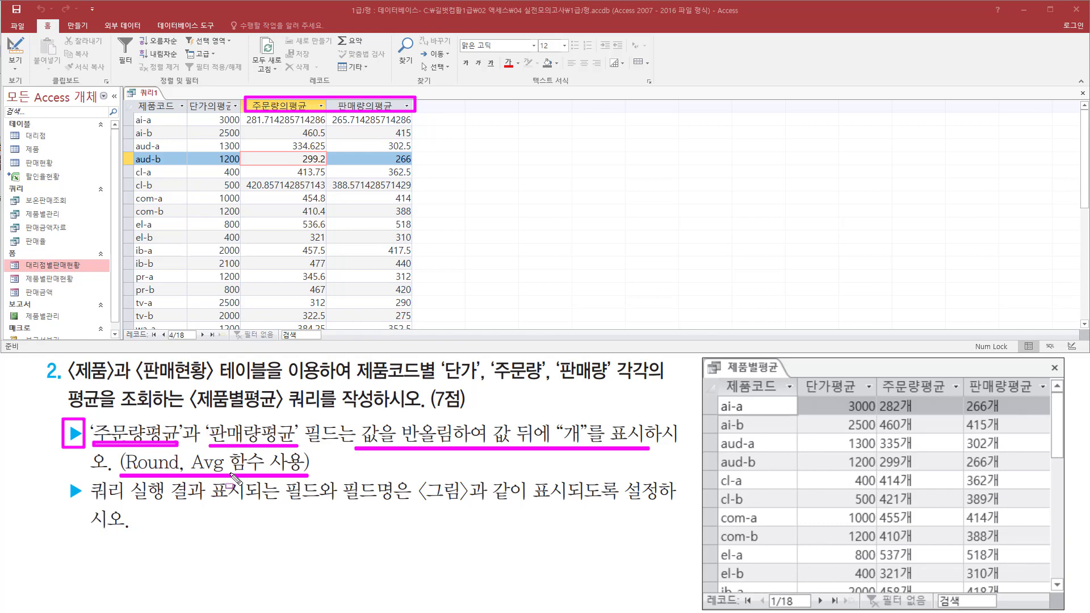
left_click_drag(92, 504, 670, 504)
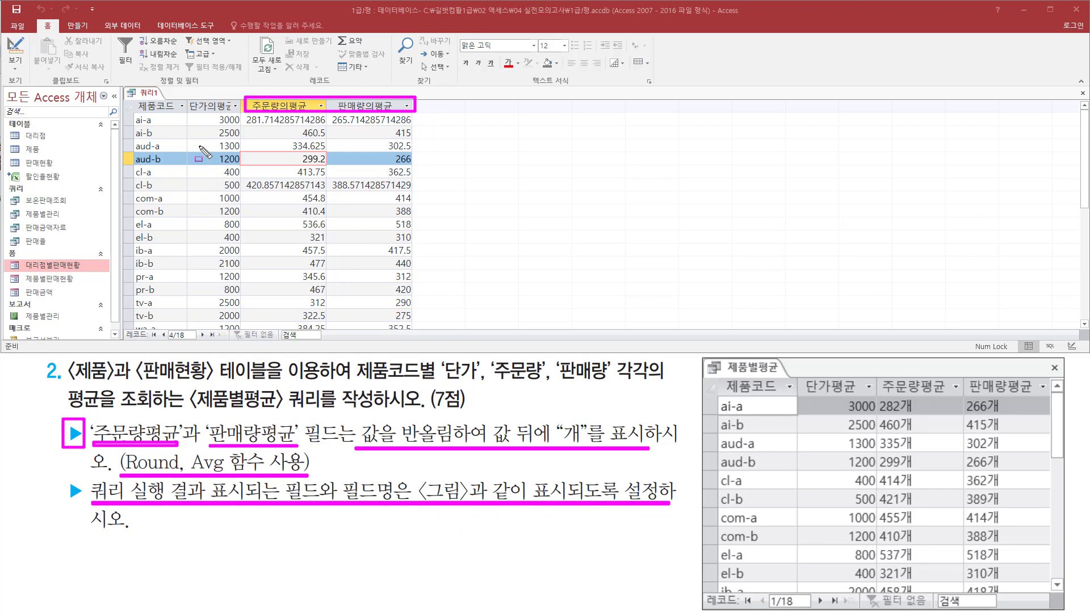
key("Escape")
- Return the query to design view and widen the 주문량 column in the design grid
right_click(154, 95)
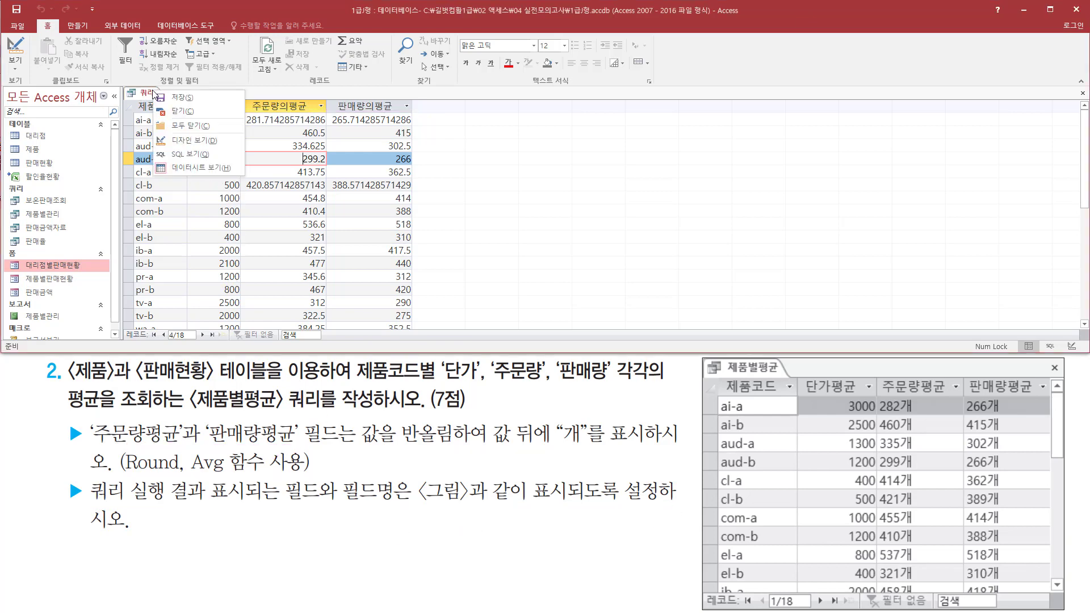
left_click(186, 136)
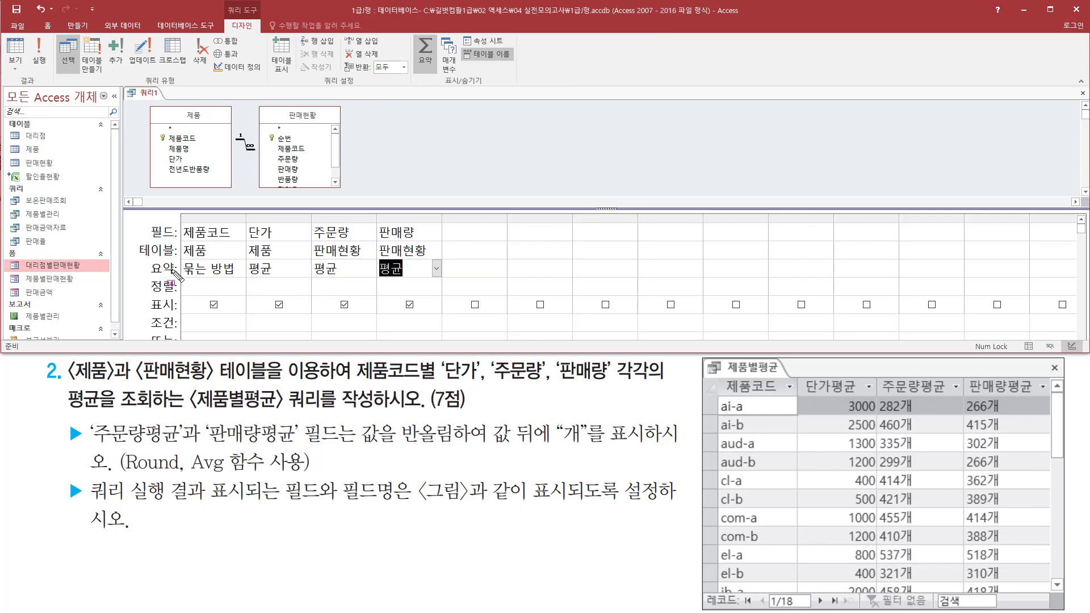
mouse_move(308, 253)
left_mouse_down()
mouse_move(366, 278)
mouse_move(438, 279)
left_mouse_up()
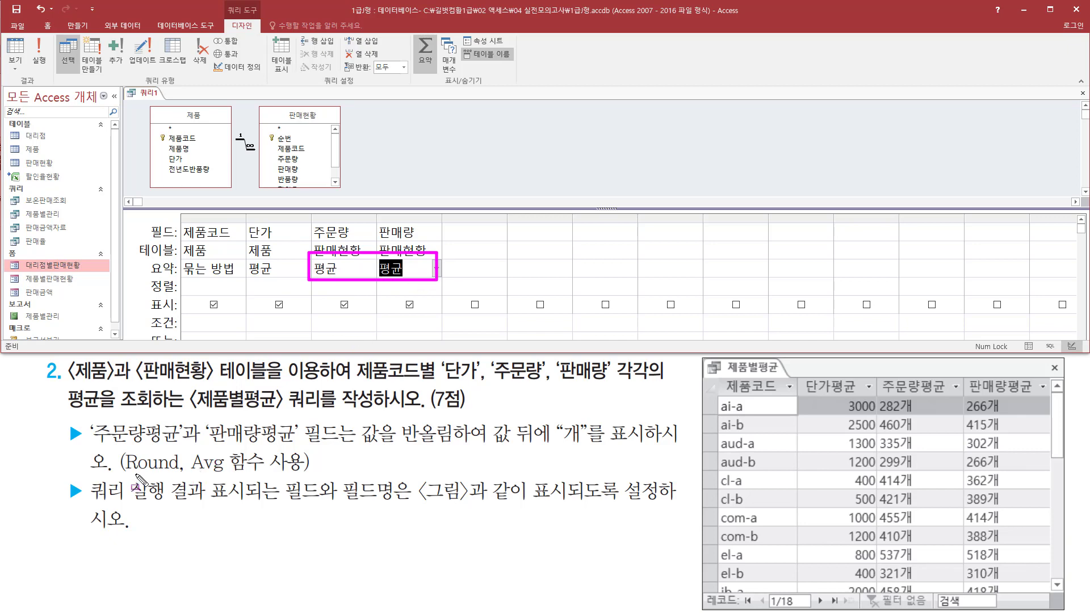
mouse_move(115, 472)
left_mouse_down()
mouse_move(196, 462)
mouse_move(201, 482)
mouse_move(271, 474)
left_mouse_up()
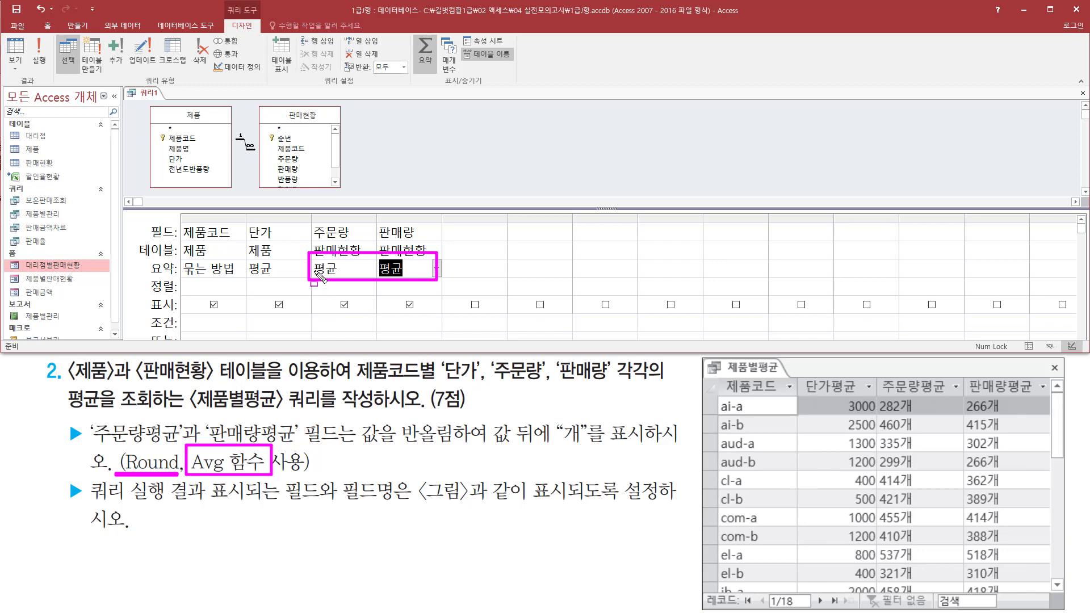
left_click_drag(315, 272, 445, 271)
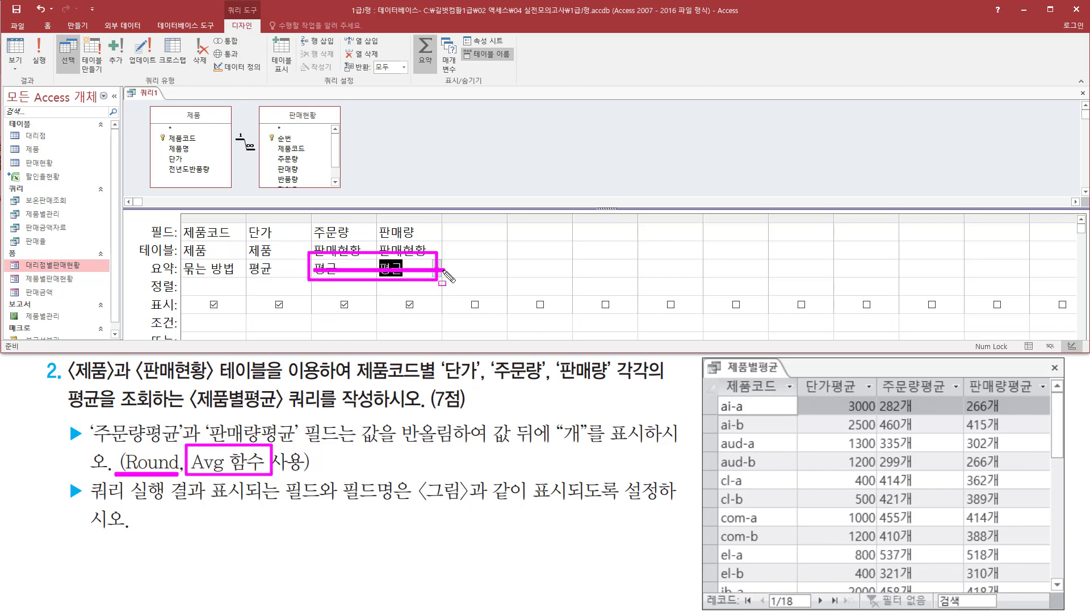
key("Escape")
left_click_drag(377, 218, 554, 220)
- Give the 주문량 field the name 주문량평균 with a colon prefix and widen its column further
left_click(378, 232)
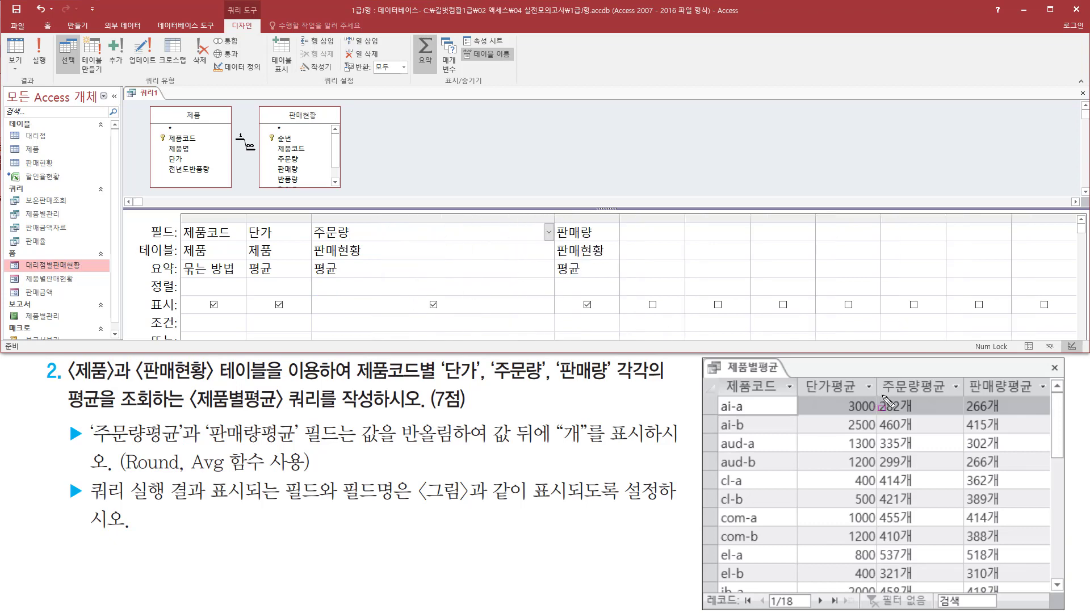
mouse_move(882, 396)
left_mouse_down()
mouse_move(960, 397)
mouse_move(956, 376)
left_mouse_up()
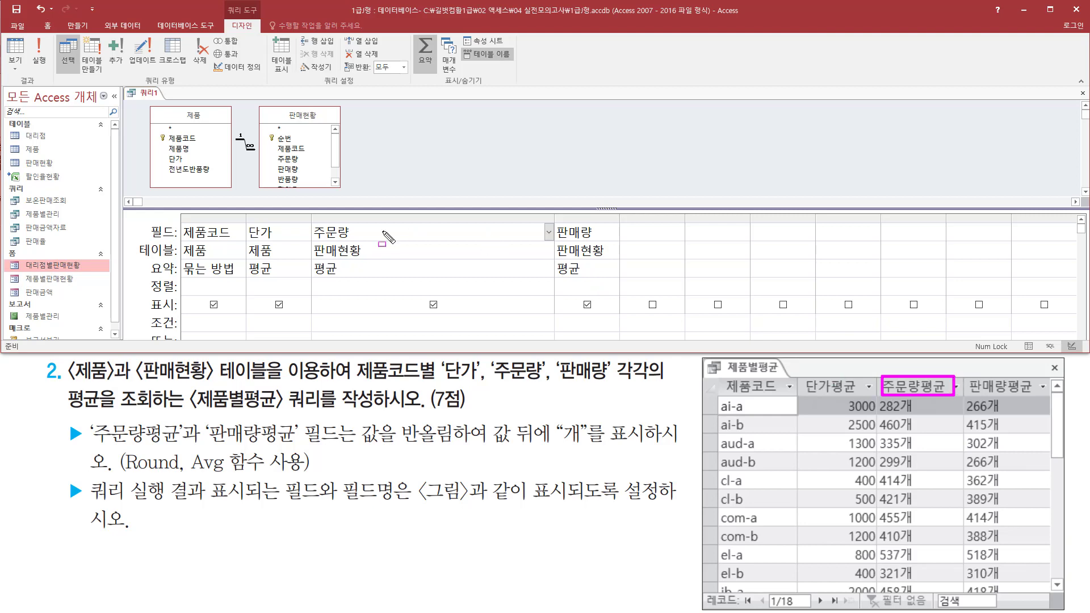
key("Escape")
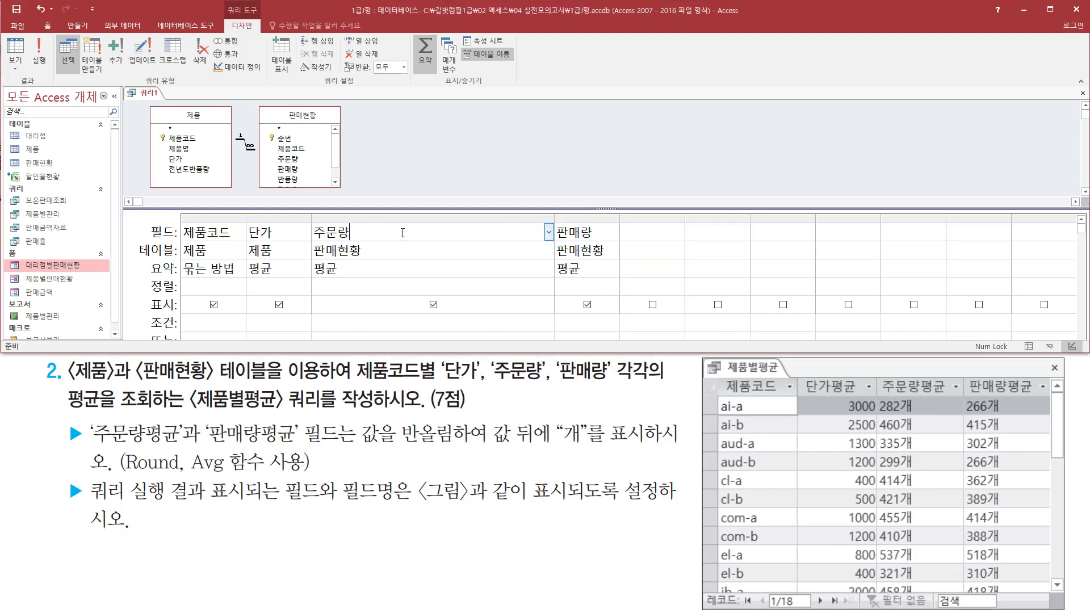
key("Home")
type("ㅈ")
type("주문량평균")
type(":")
left_click_drag(554, 218, 628, 218)
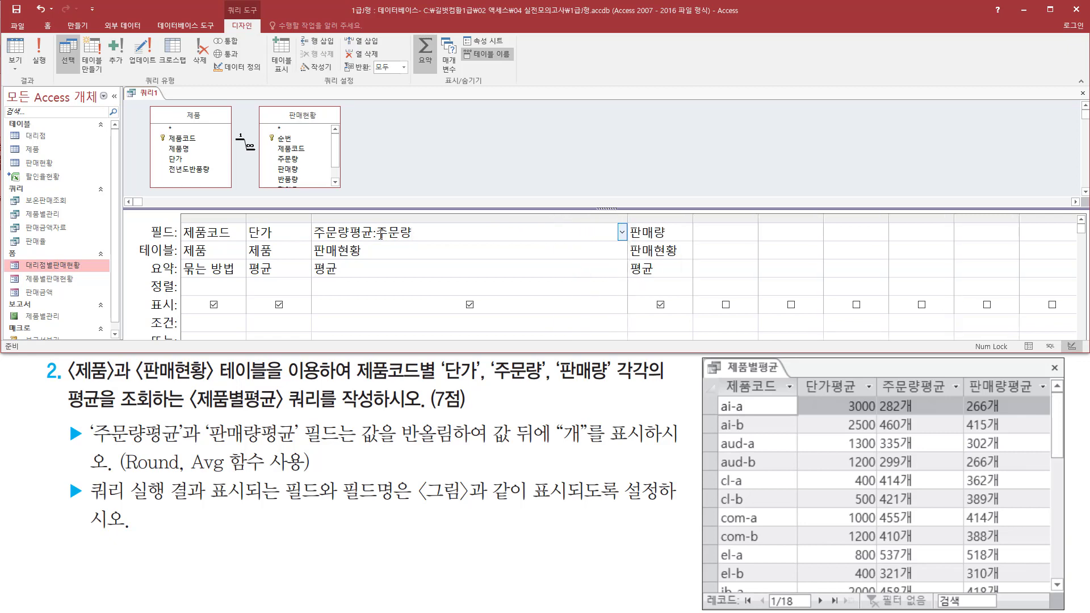
- Replace the source field after the 주문량평균 name with the expression avg([주문량])
left_click_drag(378, 233, 500, 241)
left_click_drag(187, 472, 228, 473)
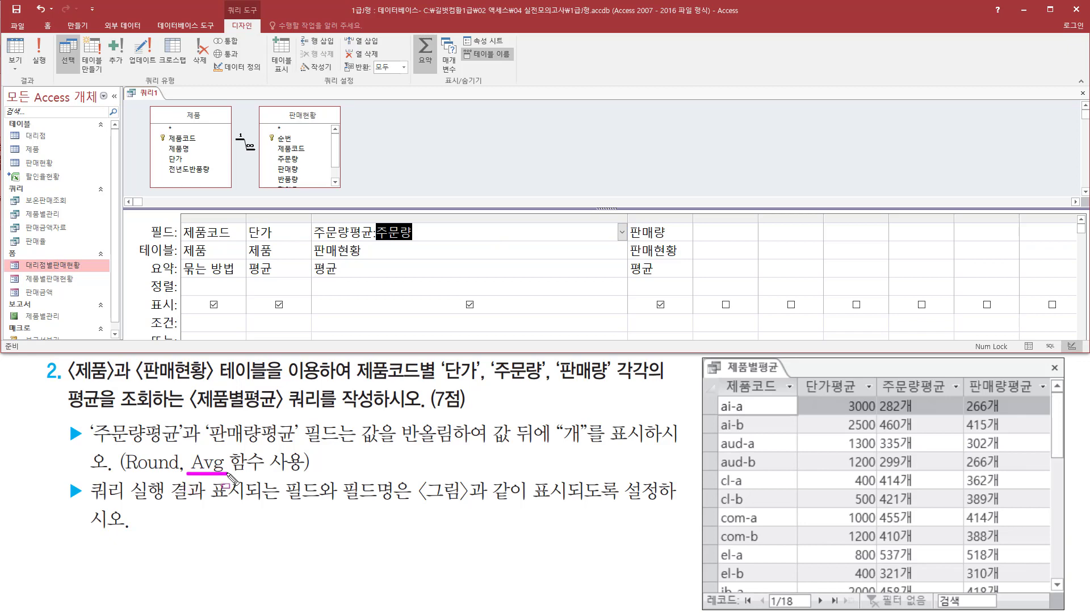
left_click(376, 233)
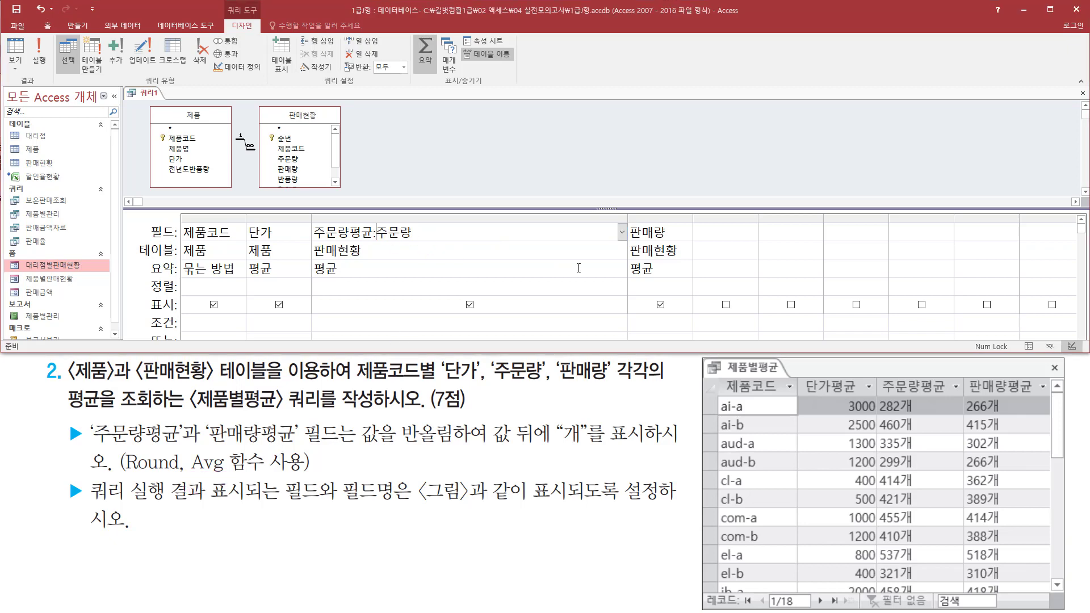
type("avg([주문량])")
key("shift+Left")
key("shift+Left")
key("shift+Left")
key("shift+Left")
key("shift+Left")
key("shift+Left")
key("shift+Left")
key("shift+Left")
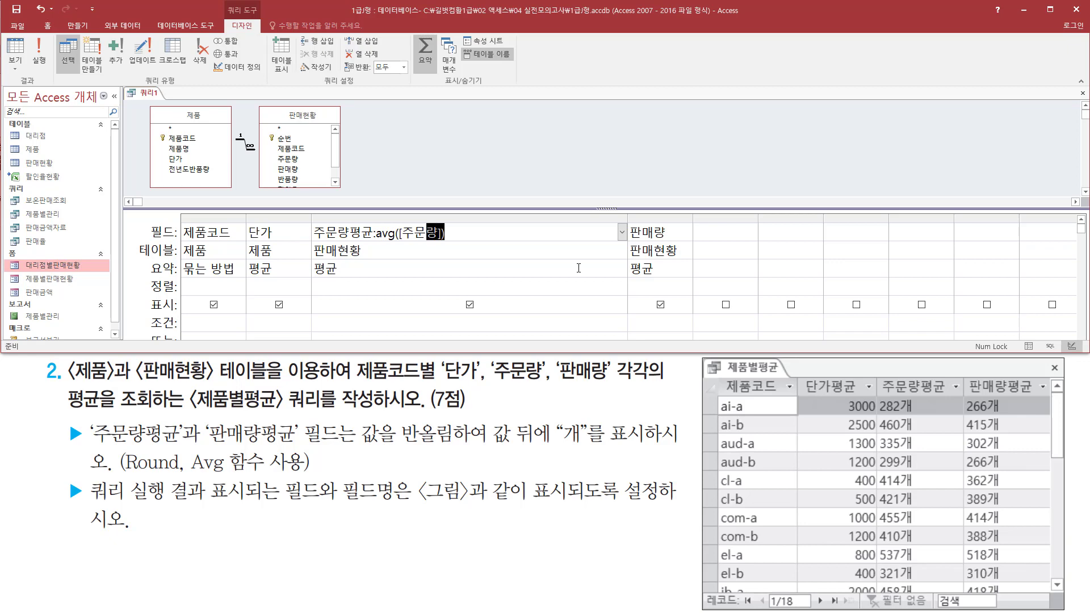
key("shift+Left")
key("shift+Left")
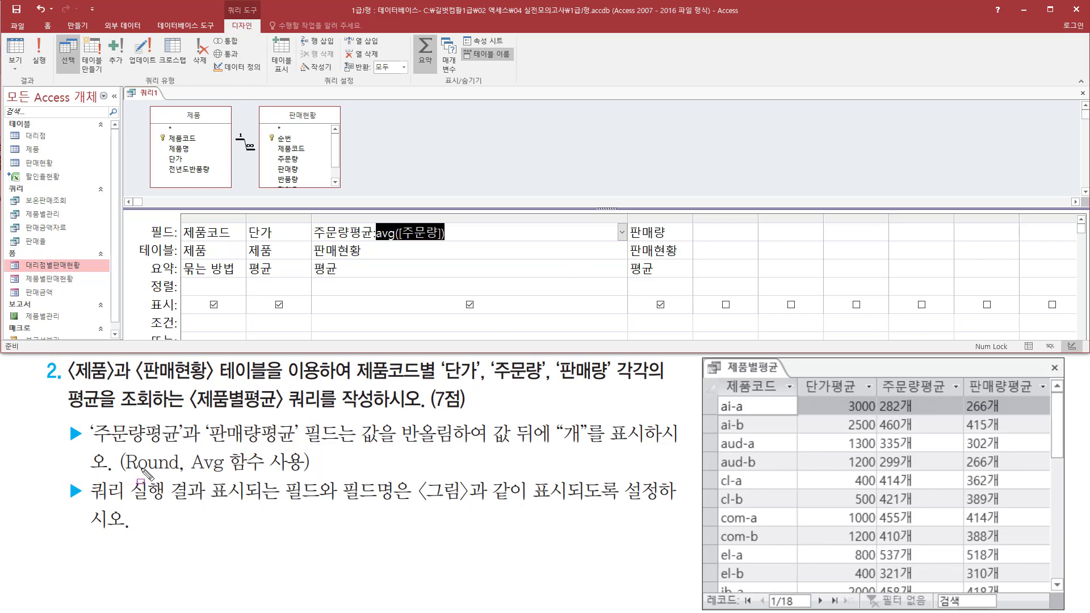
left_click_drag(121, 470, 172, 471)
left_click_drag(353, 446, 462, 446)
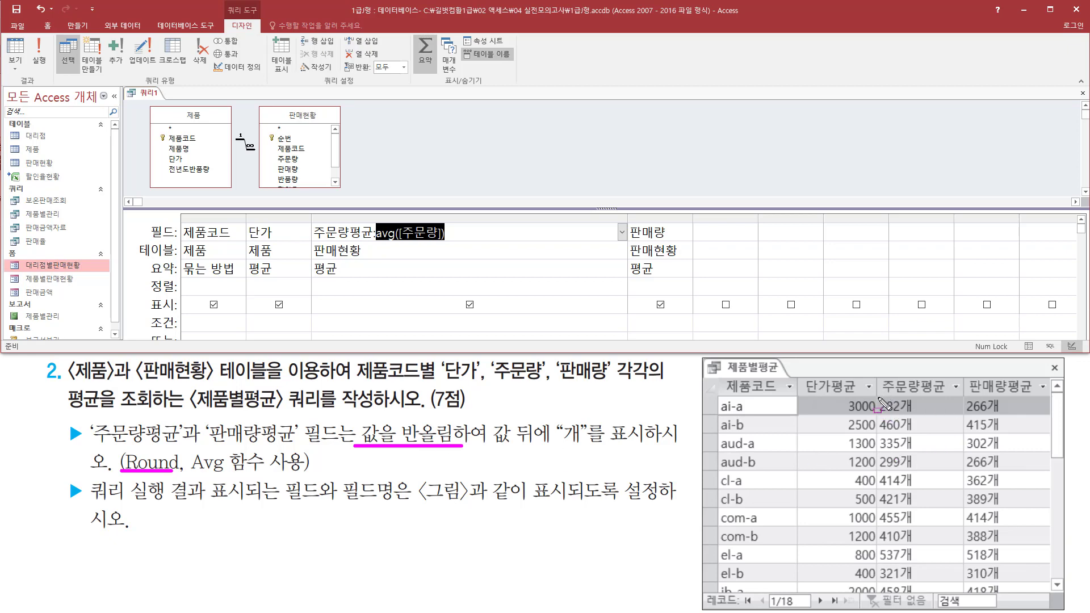
left_click_drag(876, 394, 1033, 595)
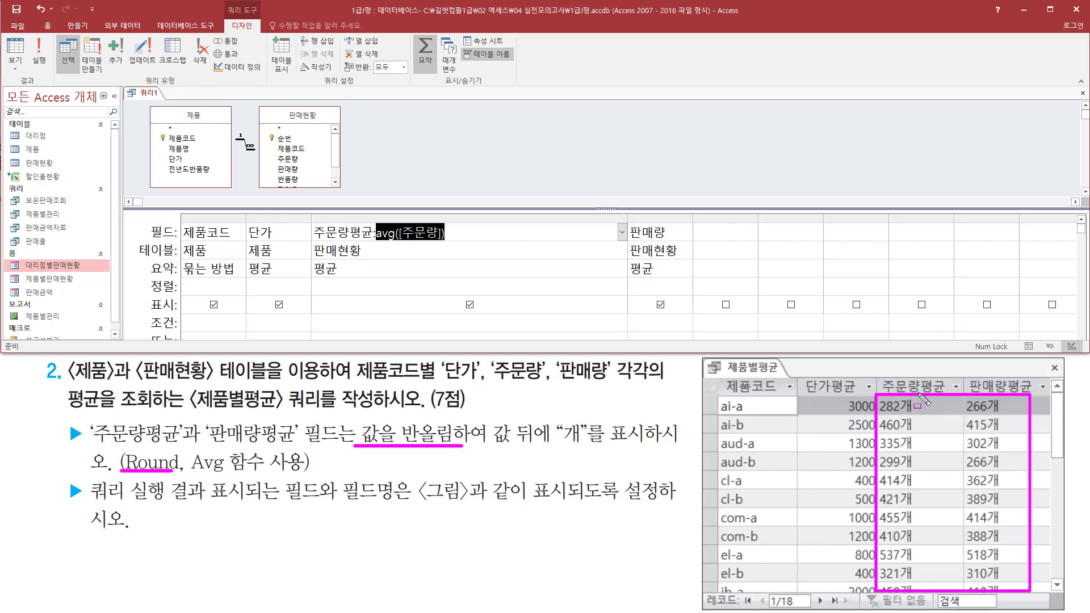
key("Escape")
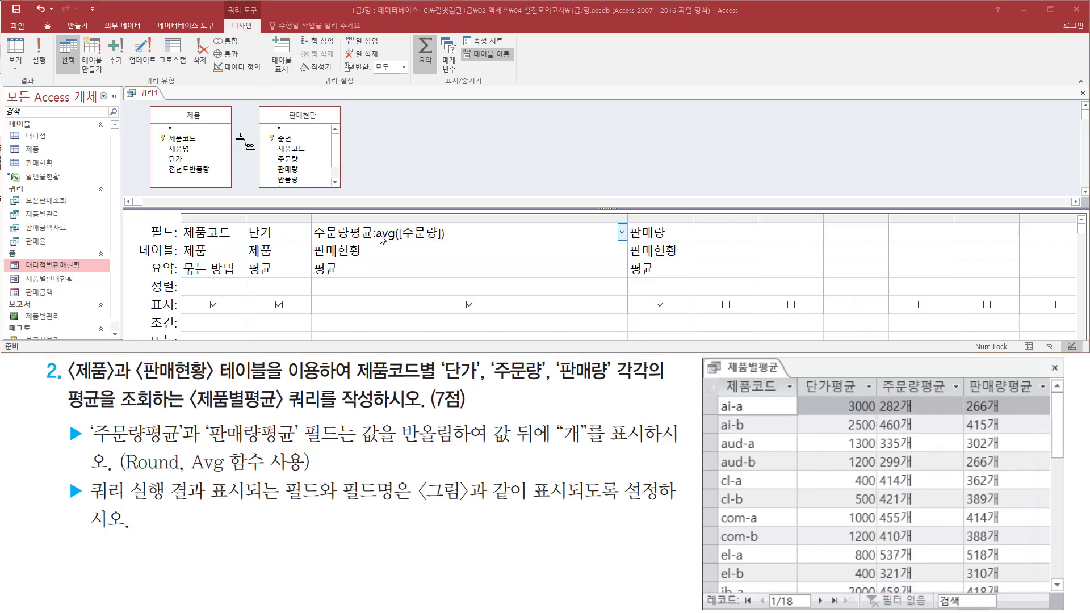
- Wrap the avg([주문량]) expression of the 주문량평균 field in the round function with 0 decimal places
left_click(376, 233)
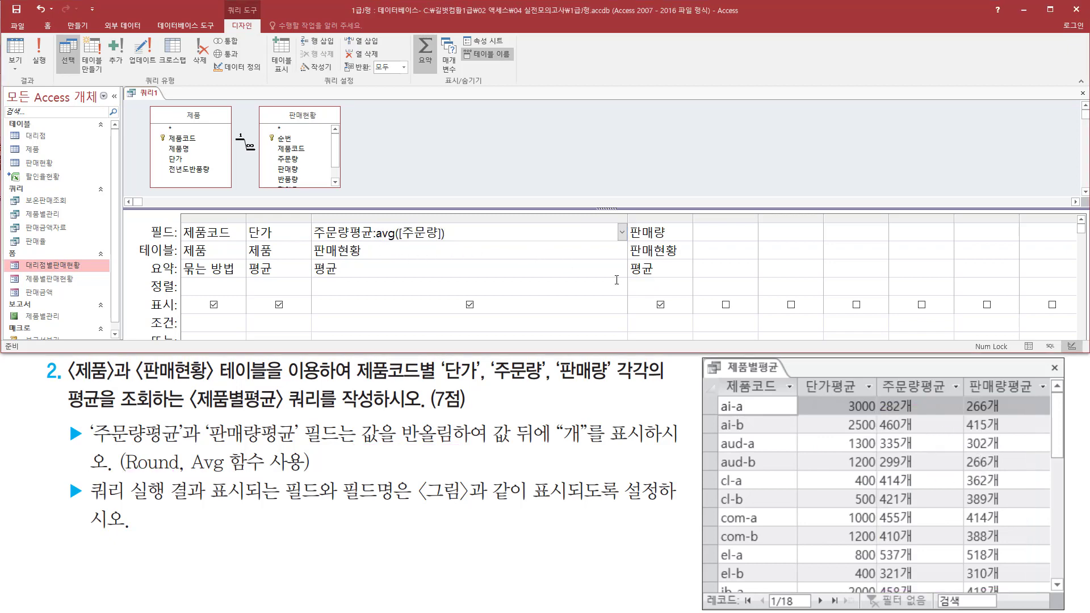
type("round")
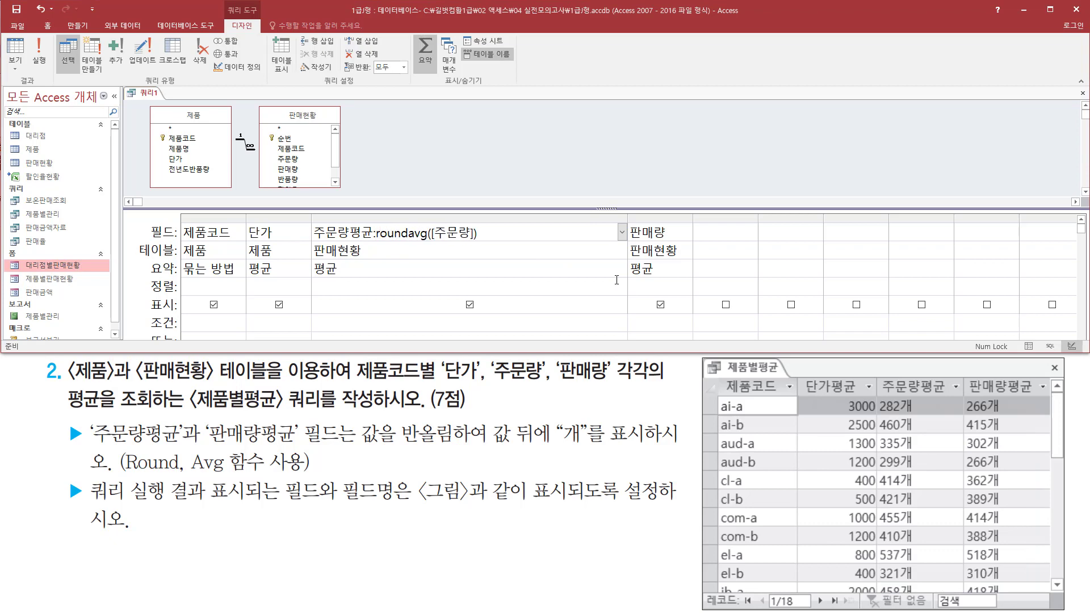
type("(")
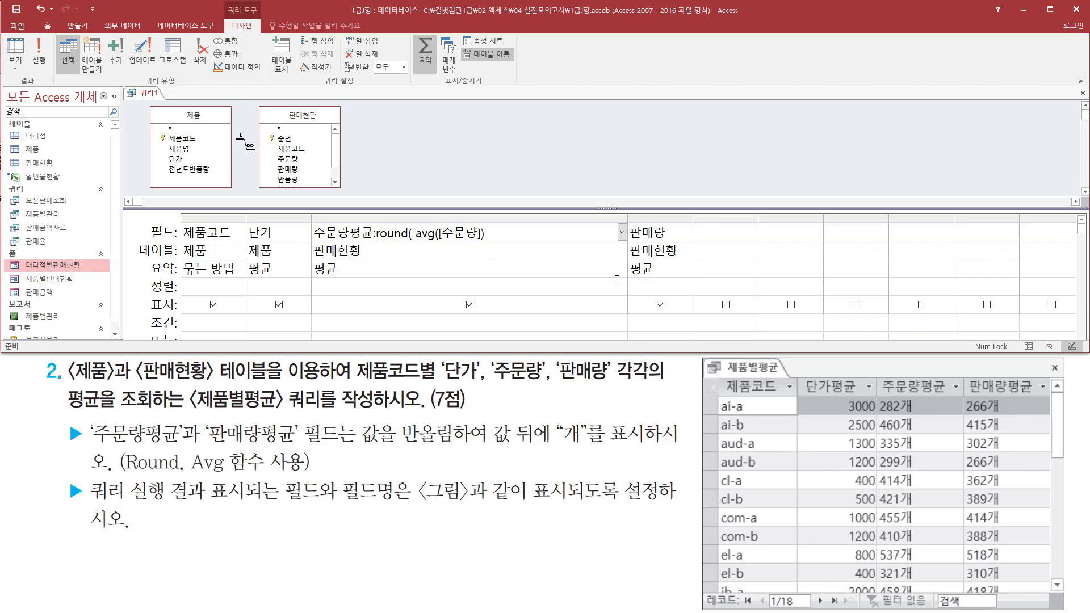
key("shift+End")
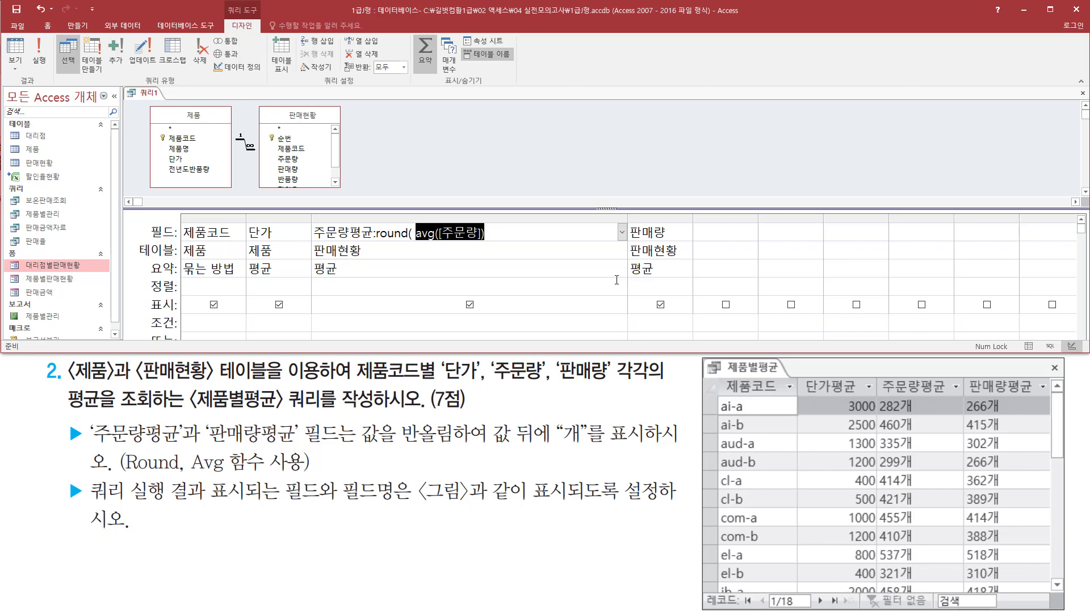
key("End")
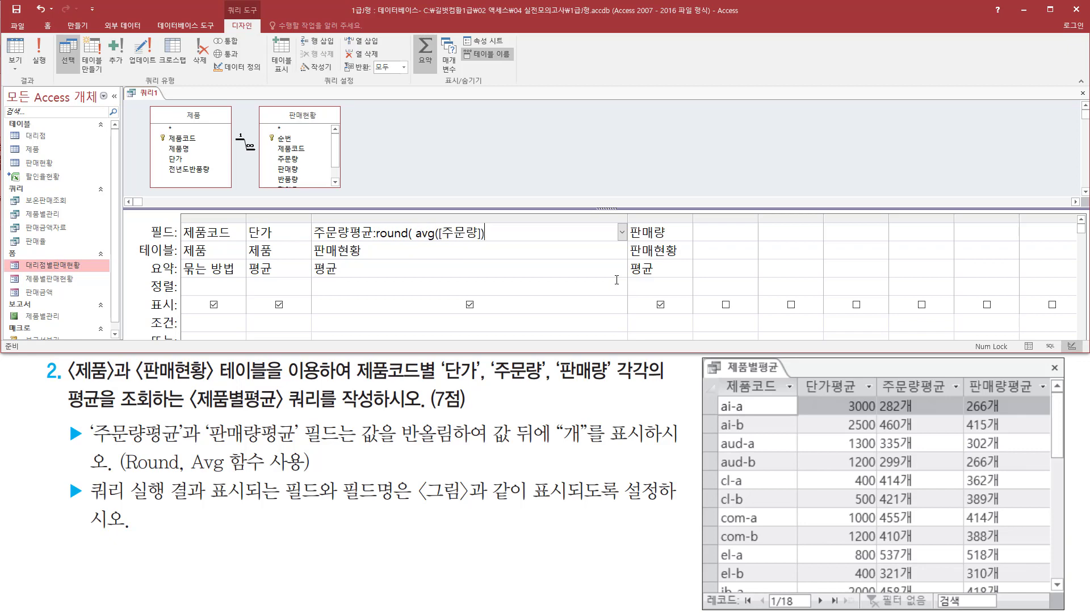
type(", 0")
type(")")
- Append & "개" to the rounded 주문량평균 expression and commit the field
left_click_drag(494, 447, 566, 447)
mouse_move(553, 407)
left_mouse_down()
mouse_move(596, 448)
mouse_move(648, 450)
left_mouse_up()
key("Escape")
type("& \"개\"")
left_click(405, 247)
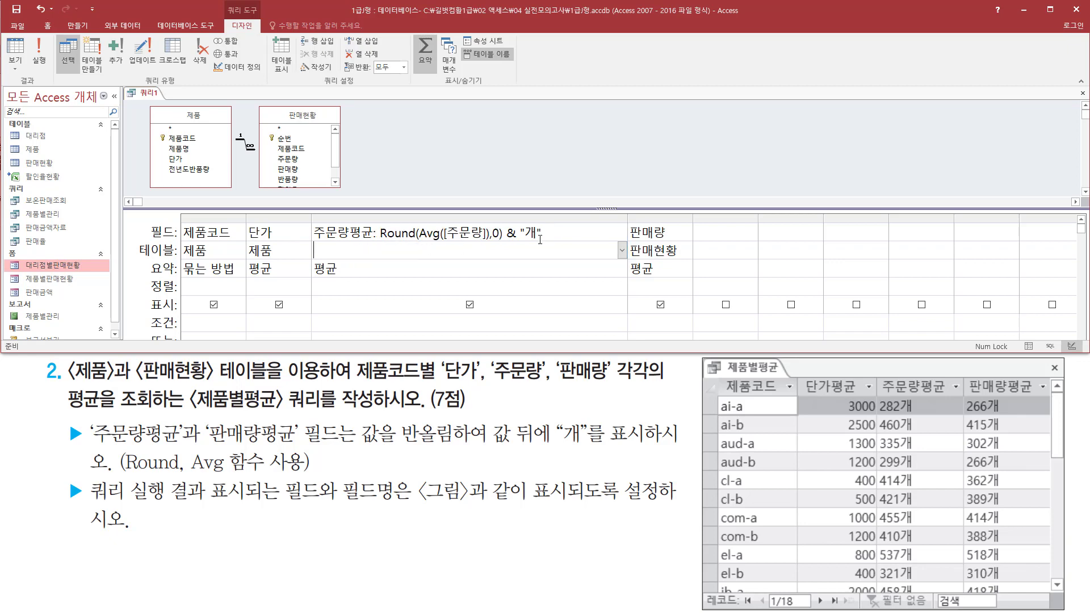
- Widen the 판매량 column in the design grid and give the field the name 판매량평균 with a colon prefix
left_click(668, 232)
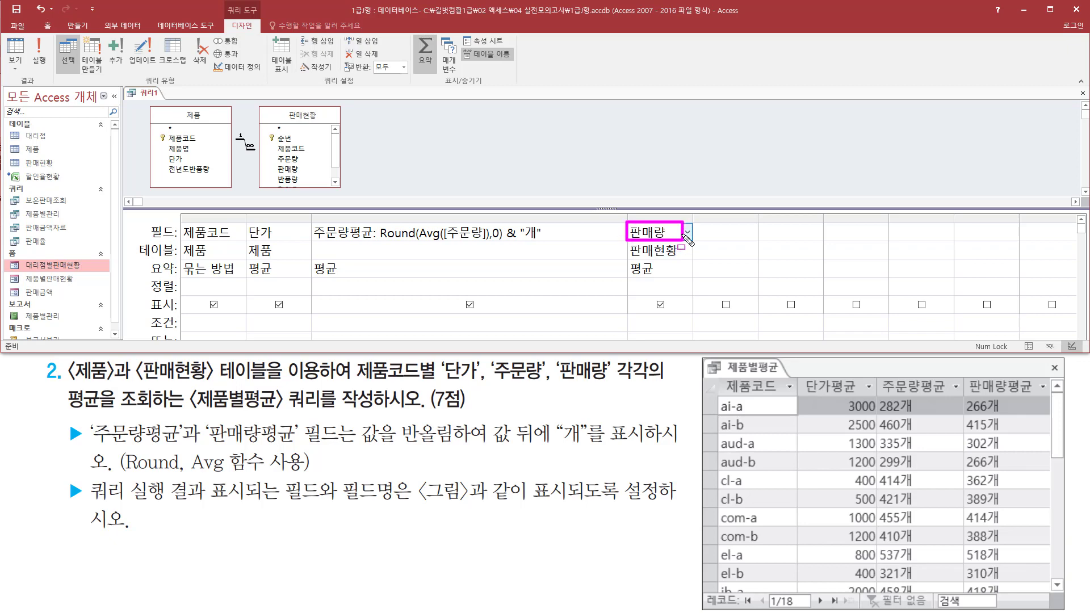
left_click_drag(693, 218, 934, 218)
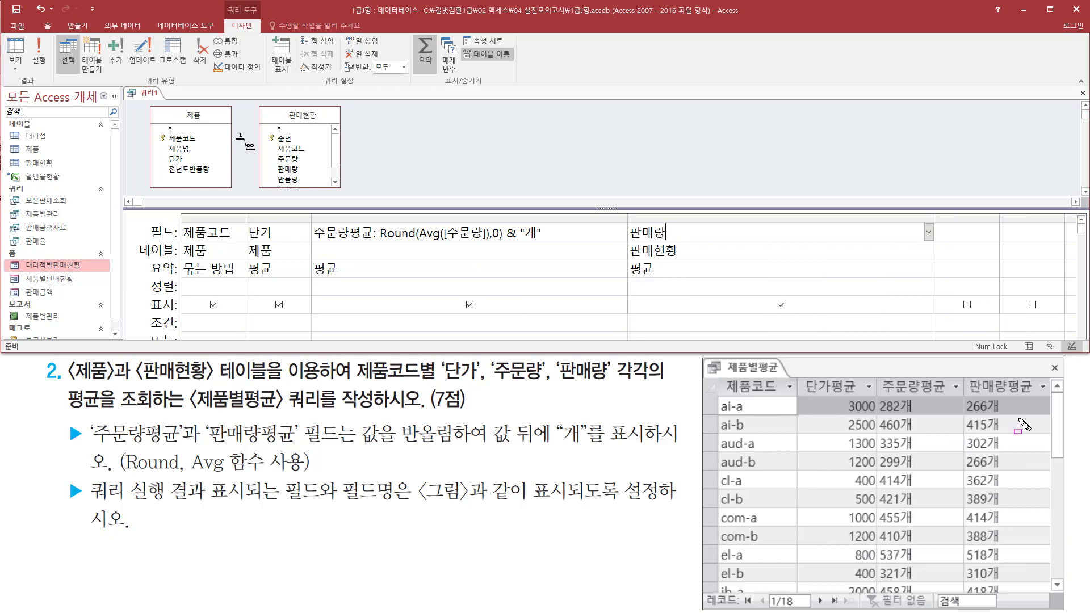
left_click_drag(969, 373, 1038, 393)
key("Escape")
type("판")
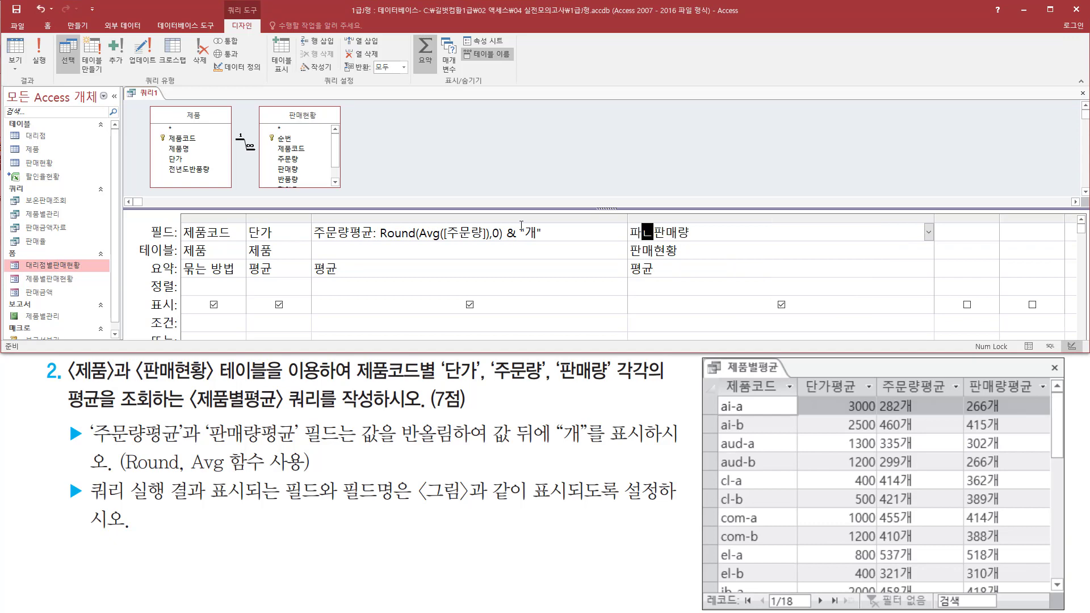
type("매량평균")
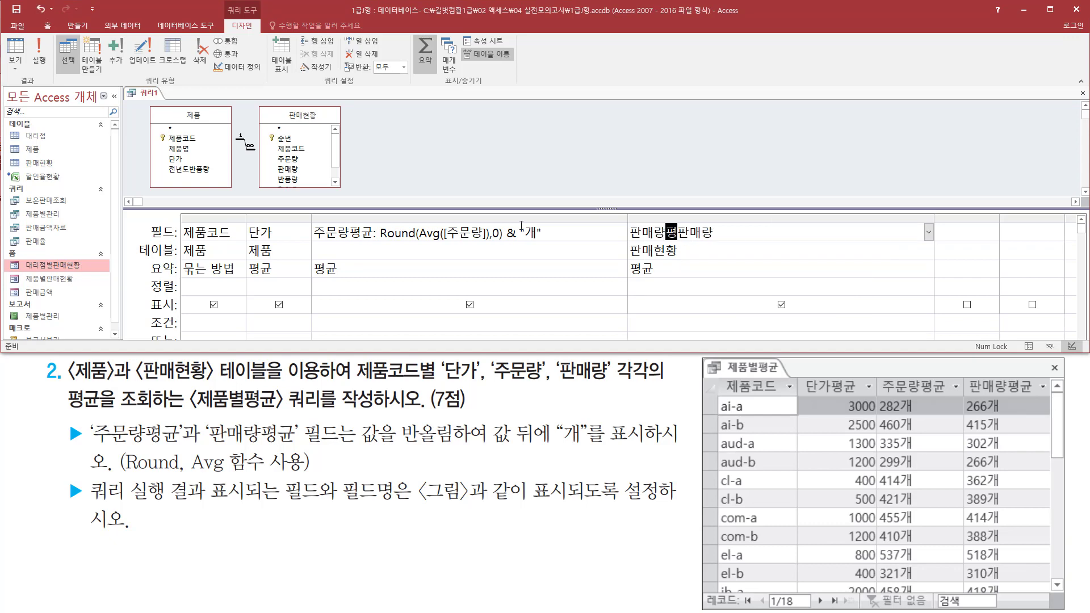
type(":")
- Turn the source field after the 판매량평균 name into the expression avg([판매량])
key("shift+End")
key("Left")
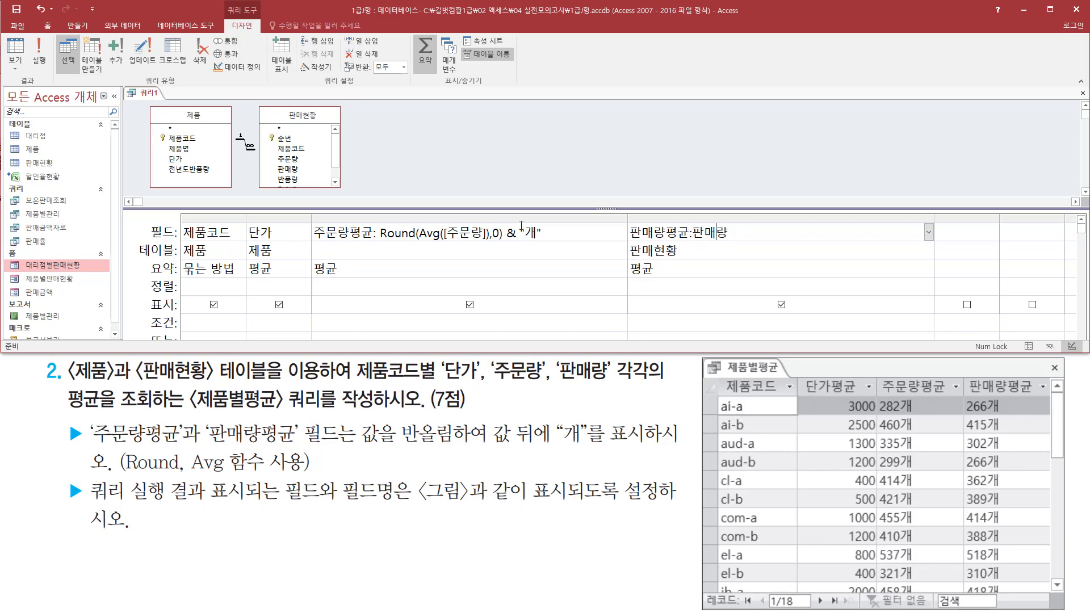
type("avg([")
type("])")
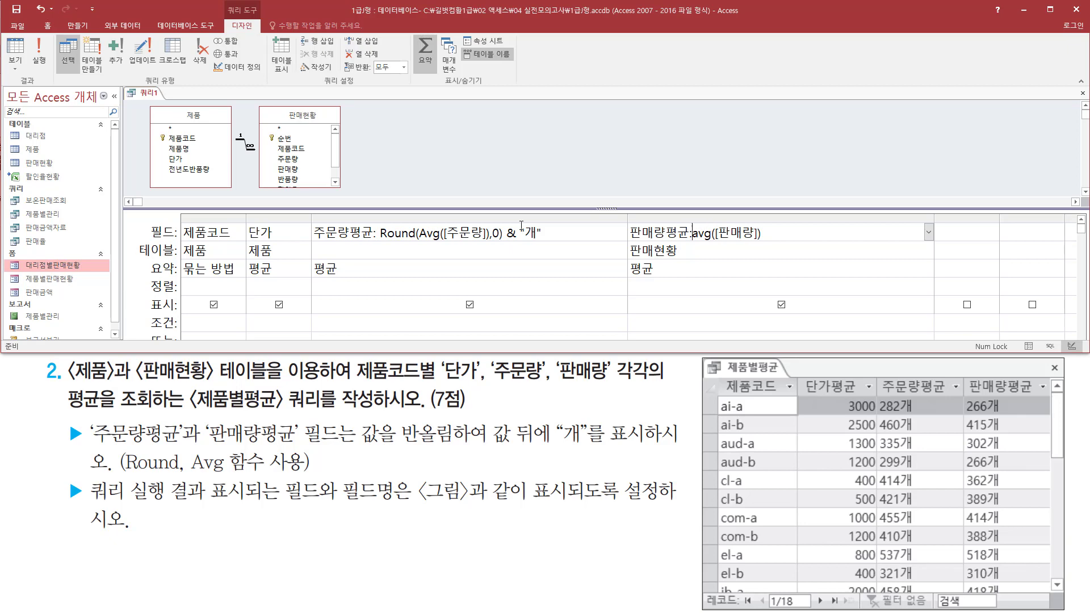
- Round the 판매량평균 expression to 0 decimal places, append & "개" and commit the field
type("rou")
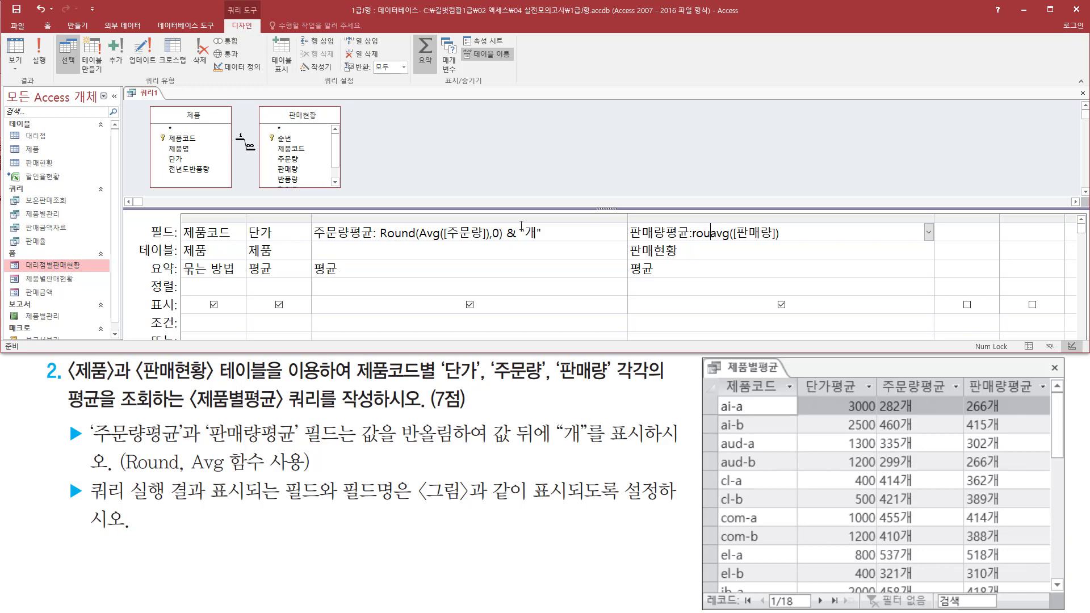
type("nd( ")
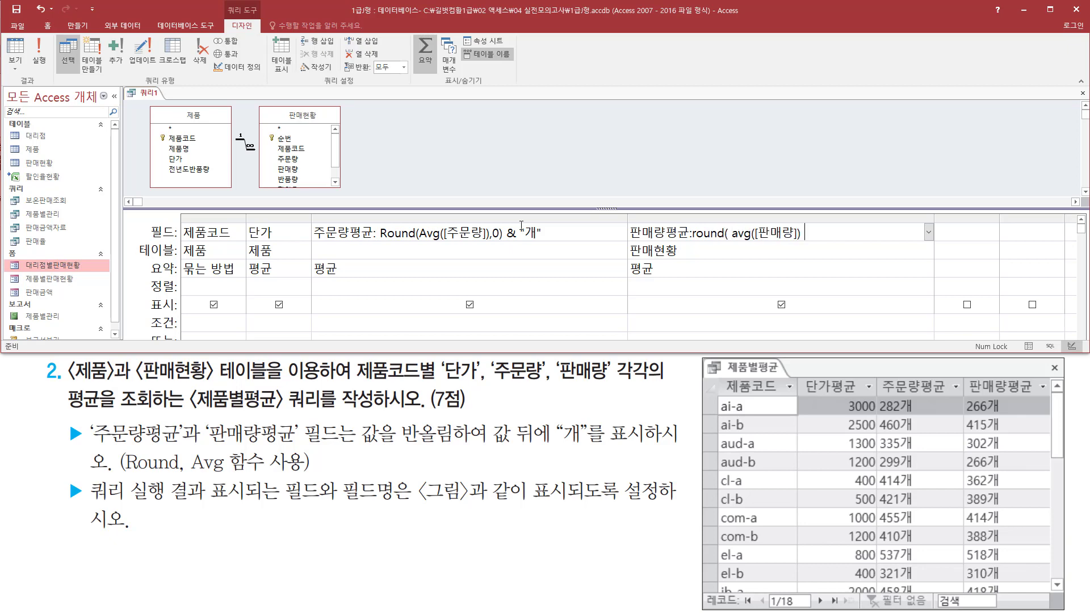
type(" , 0 ) & \"개\"")
key("Down")
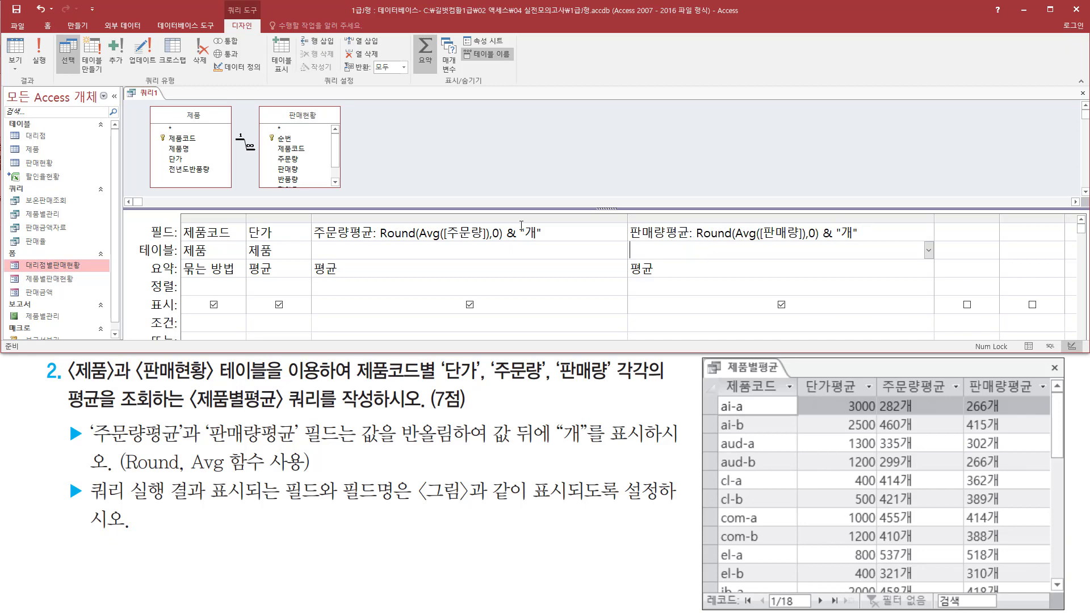
mouse_move(308, 214)
left_mouse_down()
mouse_move(688, 244)
mouse_move(927, 243)
left_mouse_up()
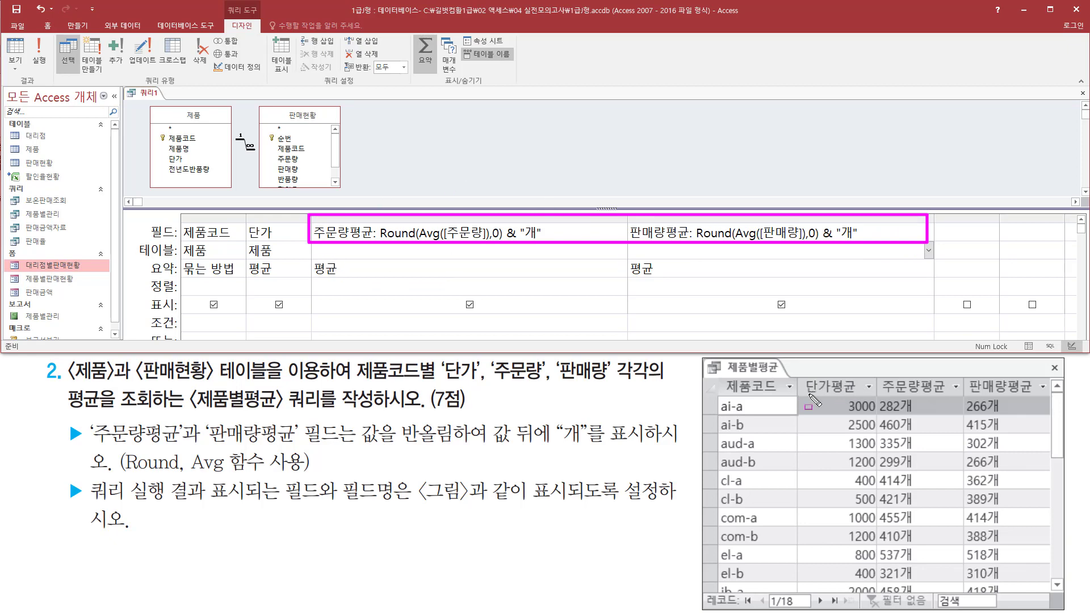
mouse_move(802, 397)
left_mouse_down()
mouse_move(863, 392)
mouse_move(867, 373)
left_mouse_up()
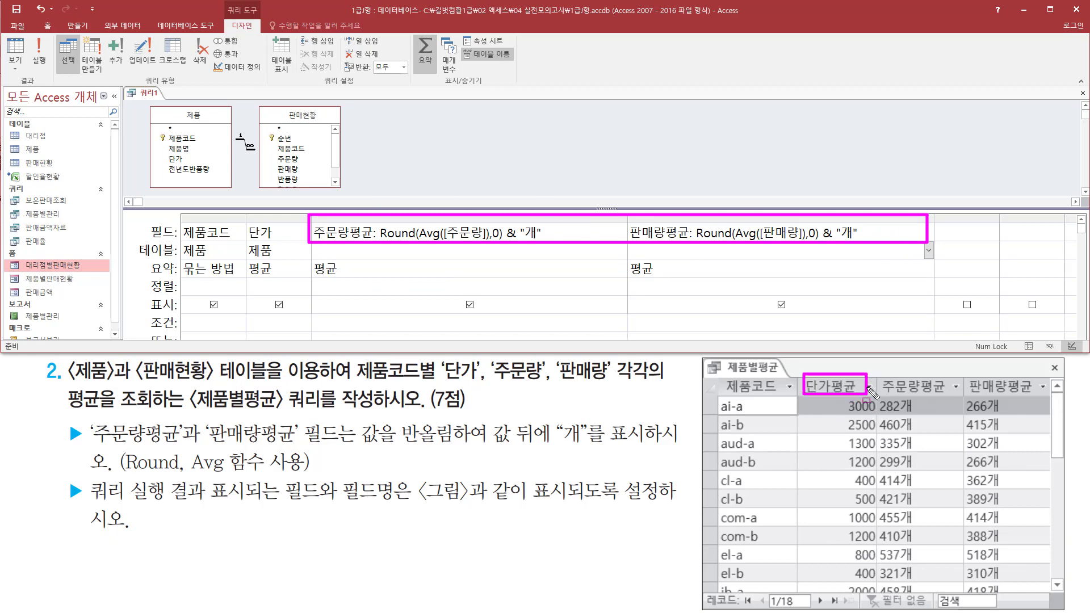
key("Escape")
- Widen the 단가 column, name the field 단가평균 with a colon prefix, and narrow the 주문량평균 column
left_click(307, 231)
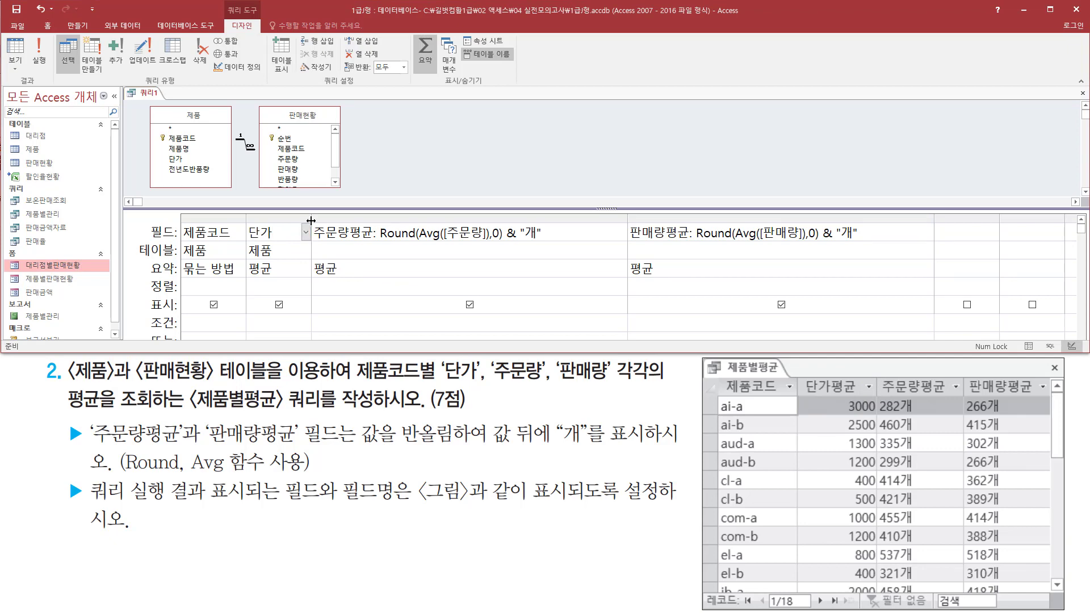
left_click_drag(311, 219, 344, 224)
type("단가")
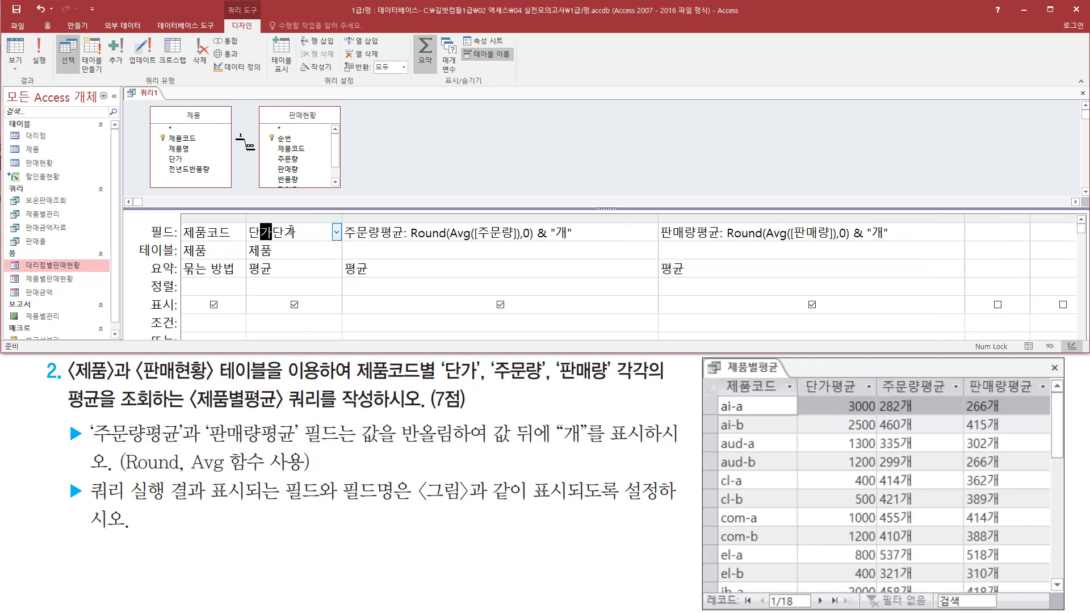
type("평균")
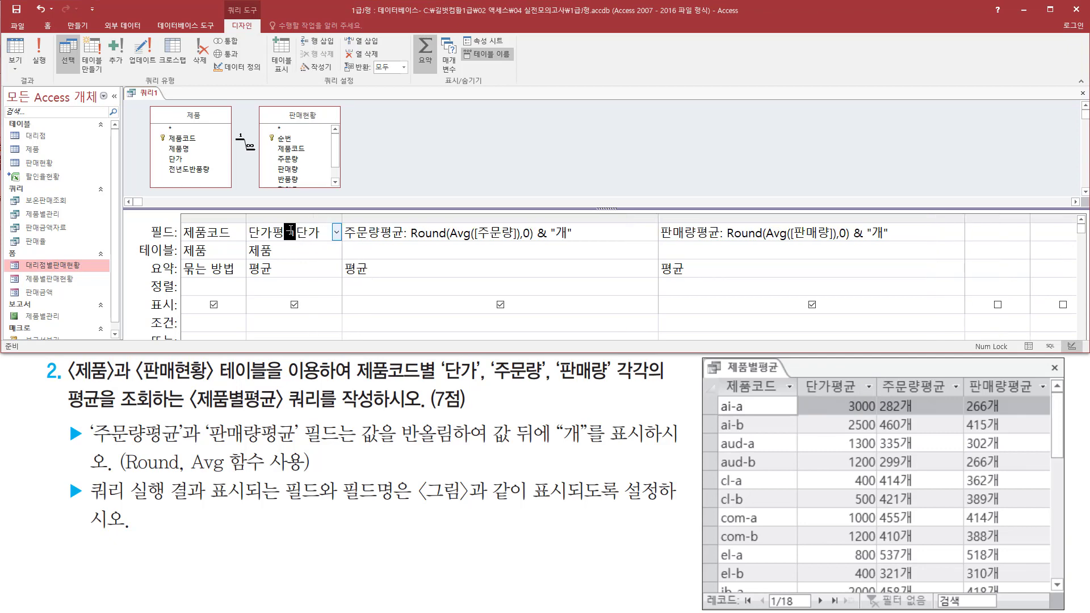
type(":")
left_click_drag(658, 218, 603, 219)
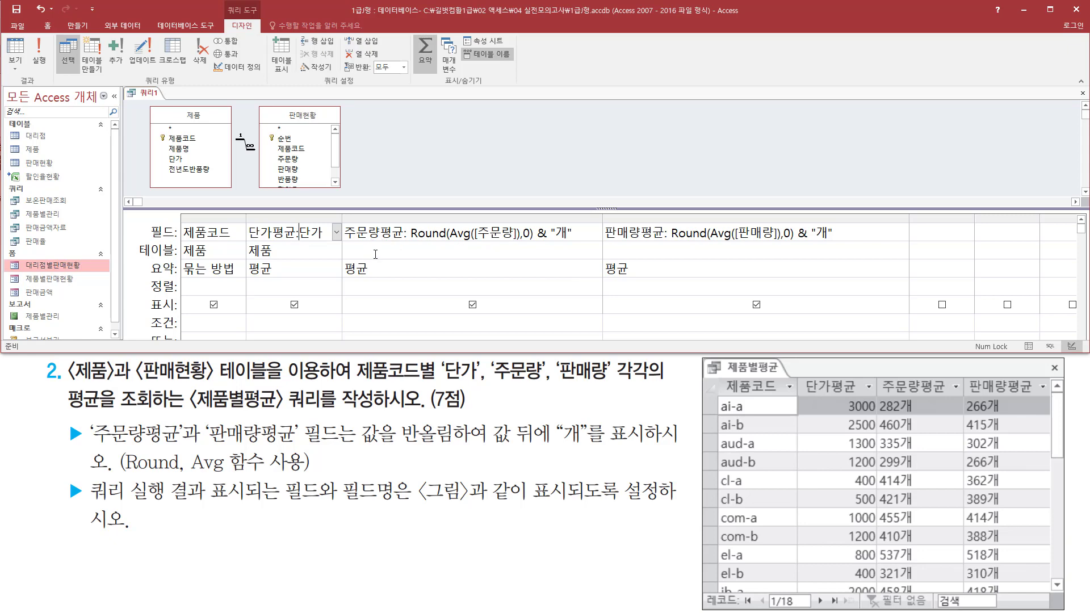
left_click_drag(344, 243, 834, 243)
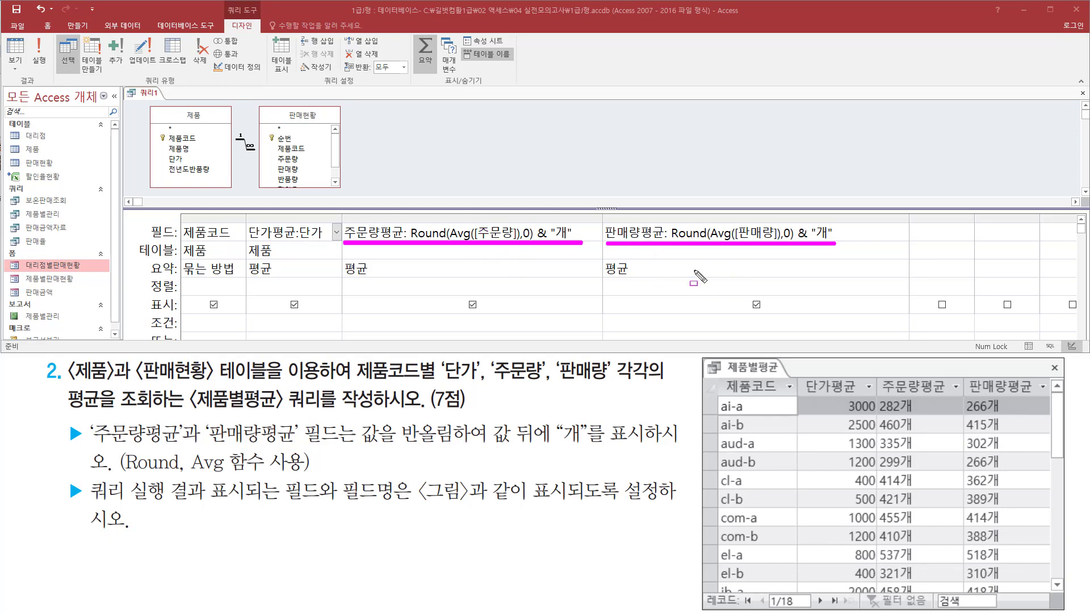
left_click_drag(149, 260, 181, 281)
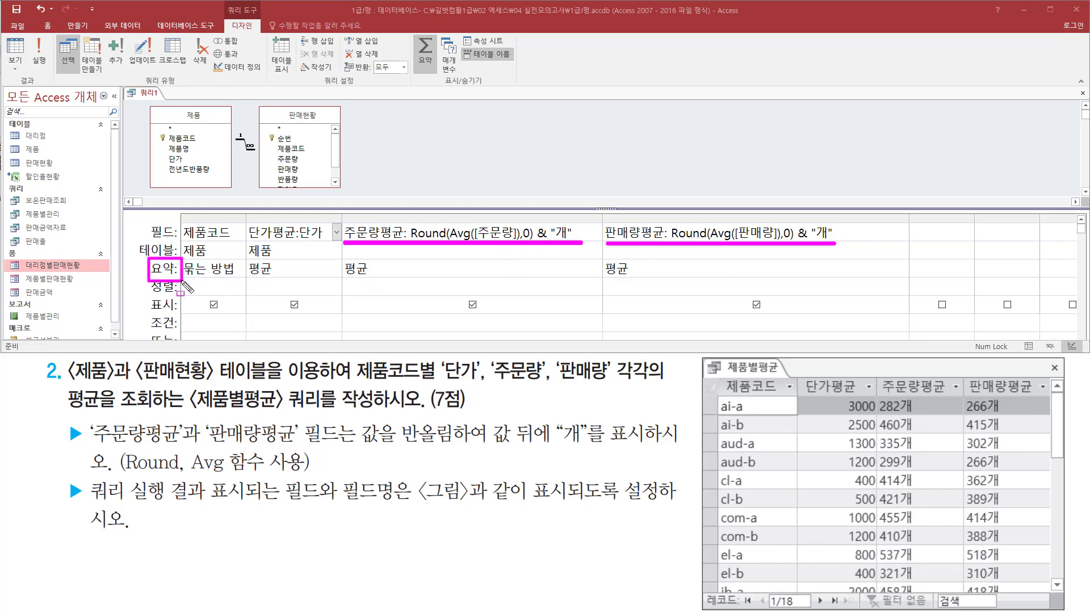
left_click_drag(340, 277, 395, 277)
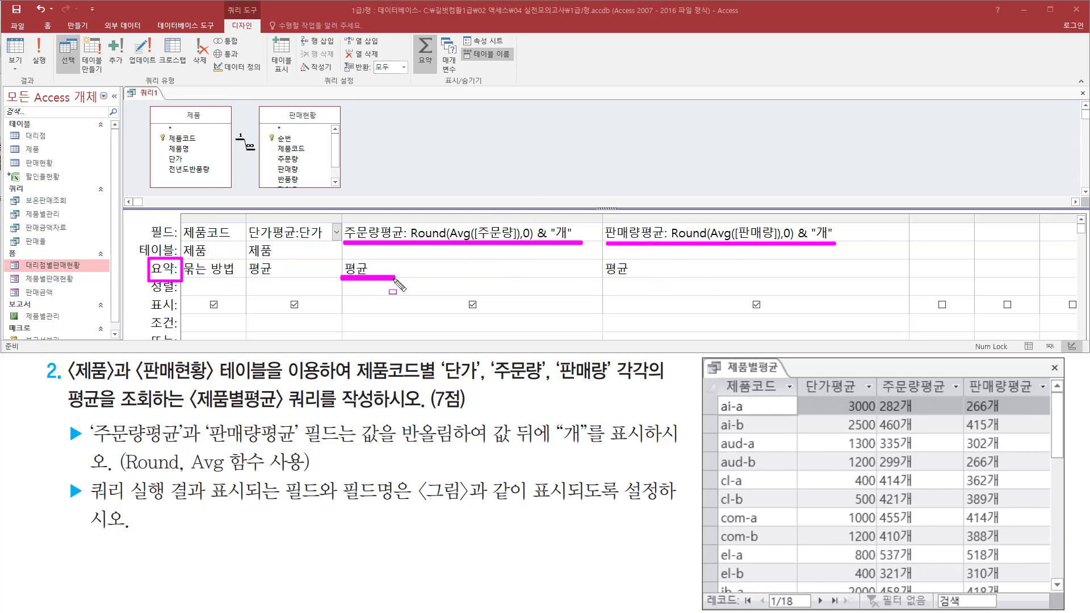
key("Escape")
- Set the summary (요약) option of the 주문량평균 and 판매량평균 fields to 식
left_click(592, 269)
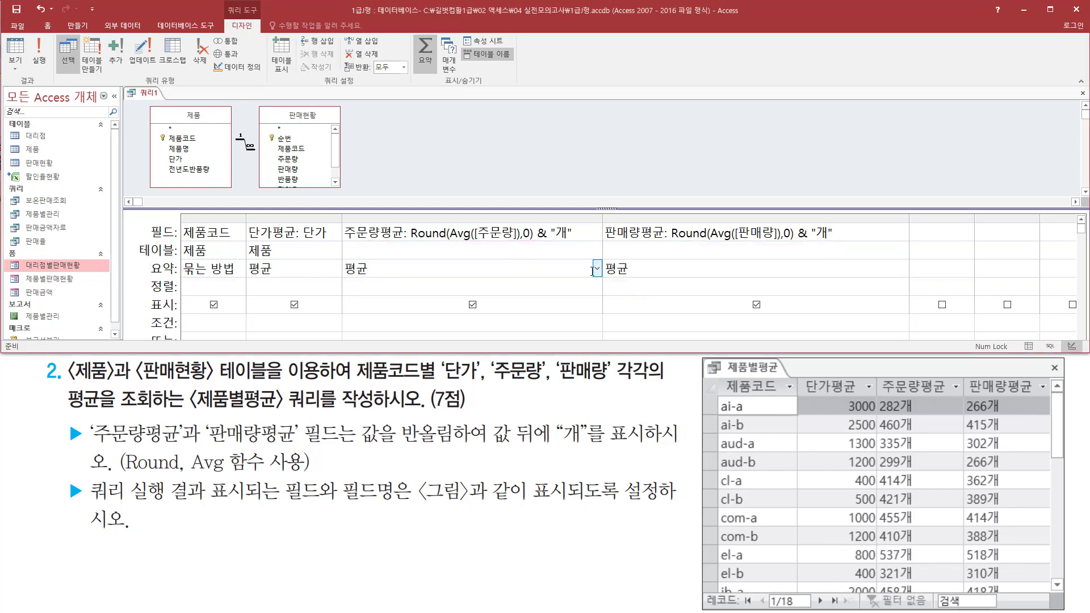
left_click(596, 269)
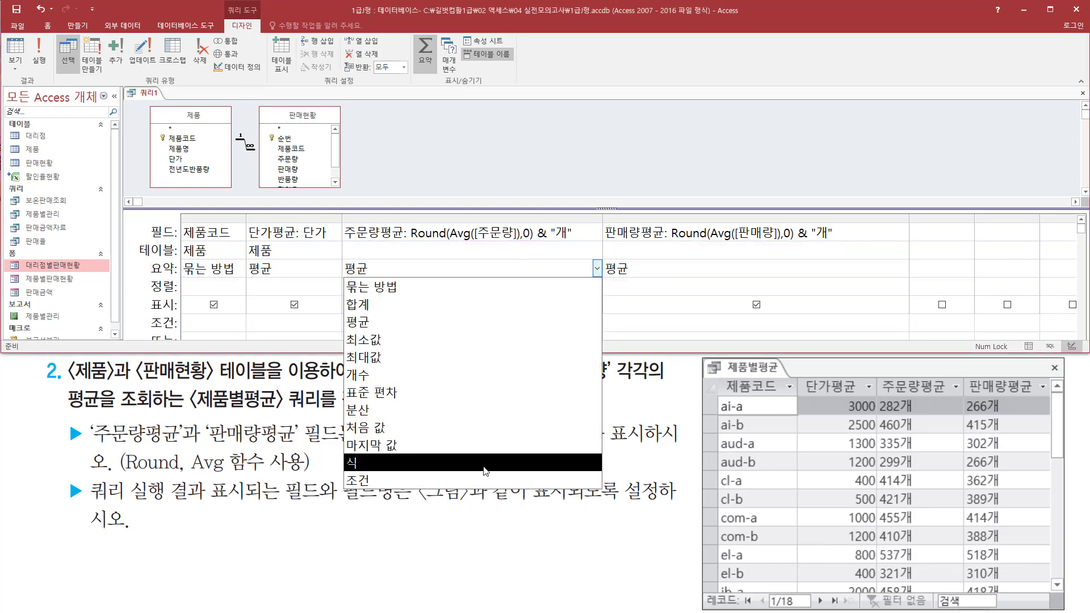
left_click(485, 471)
left_click(903, 269)
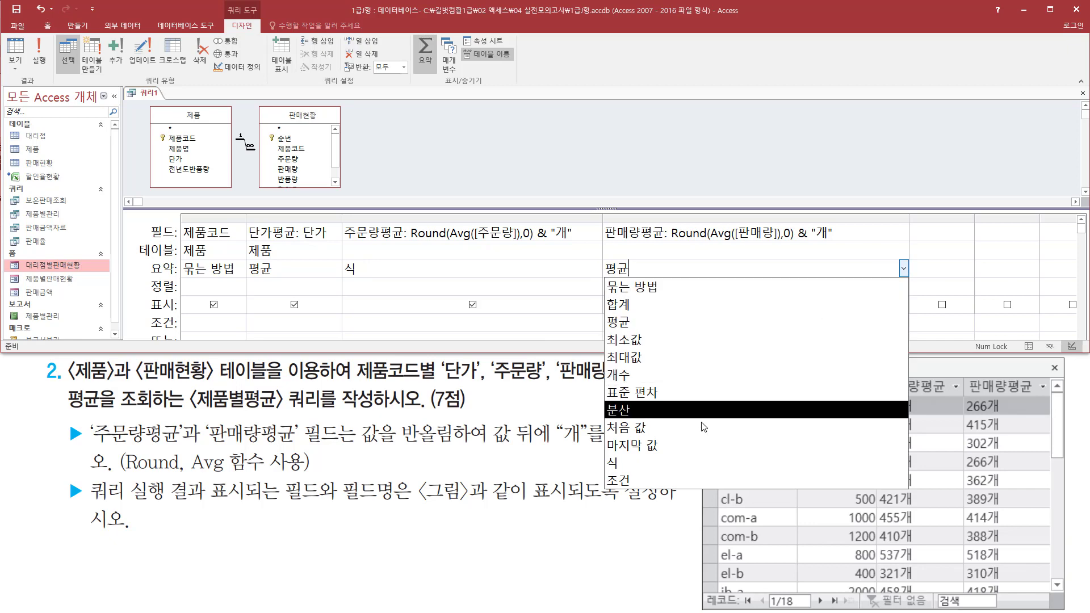
left_click(701, 462)
left_click_drag(339, 256, 348, 268)
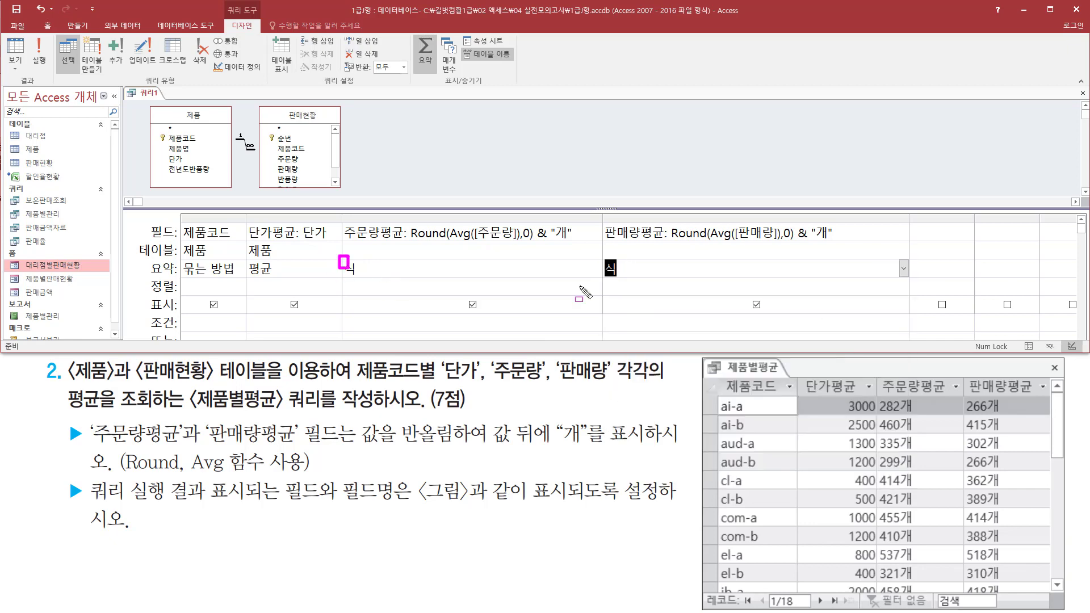
left_click_drag(584, 292, 630, 289)
left_click(490, 264)
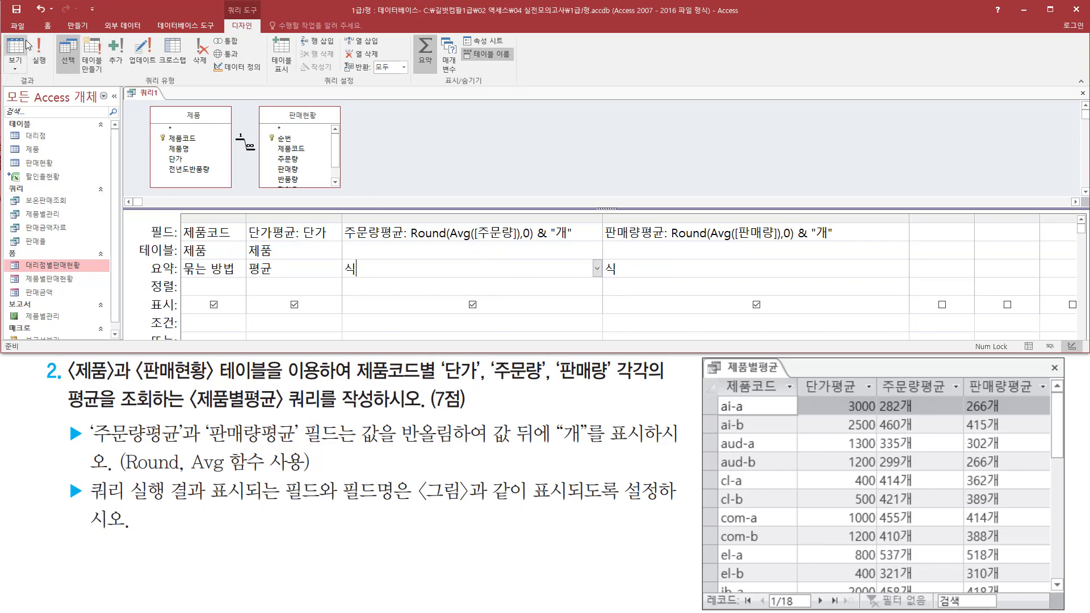
- Run the query and compare its column headings with the required result
left_click_drag(31, 30, 54, 74)
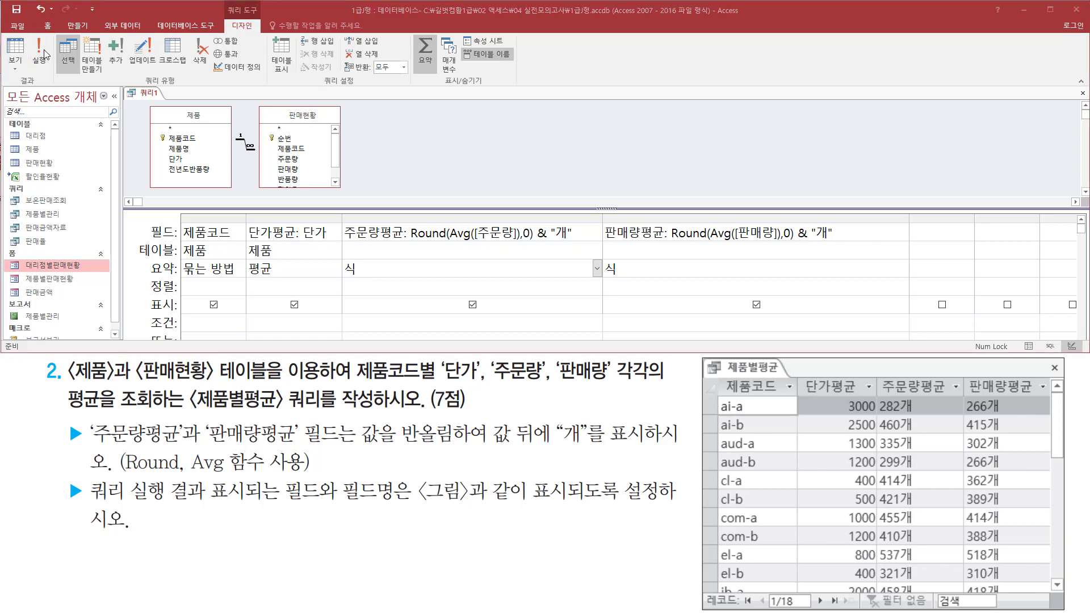
left_click(43, 50)
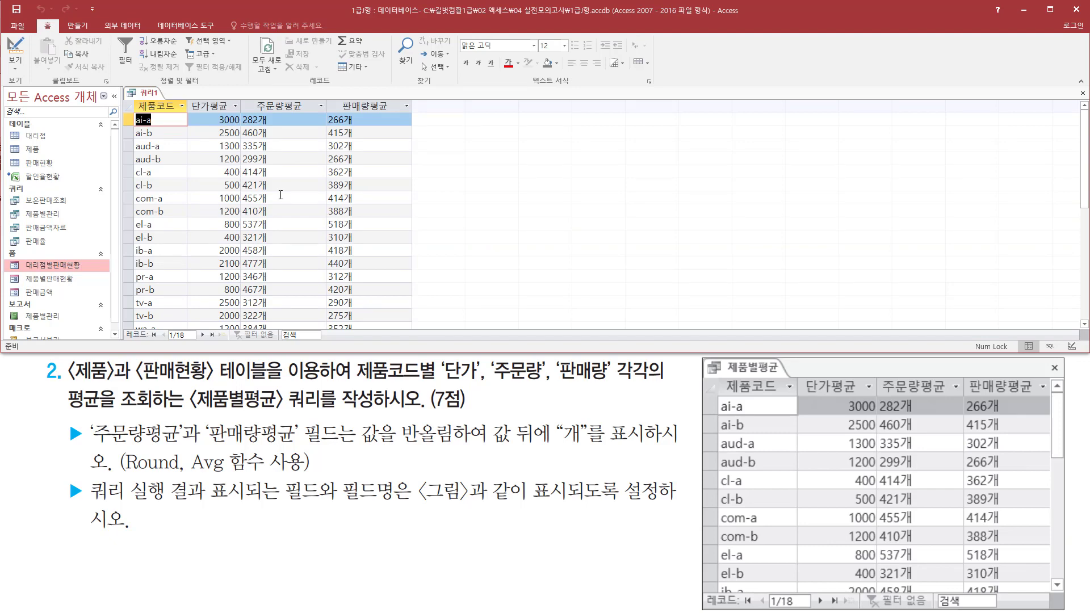
mouse_move(135, 95)
left_mouse_down()
mouse_move(182, 112)
mouse_move(405, 111)
left_mouse_up()
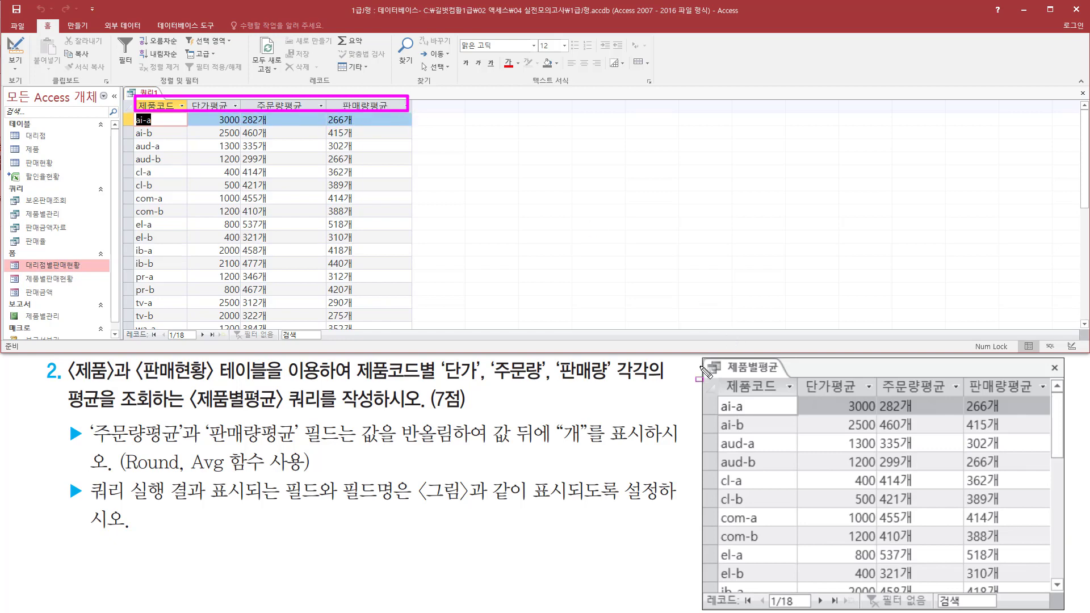
- Compare the query result's column headings, record count and row values with the required 제품별평균 result
mouse_move(717, 375)
left_mouse_down()
mouse_move(724, 391)
mouse_move(1054, 394)
left_mouse_up()
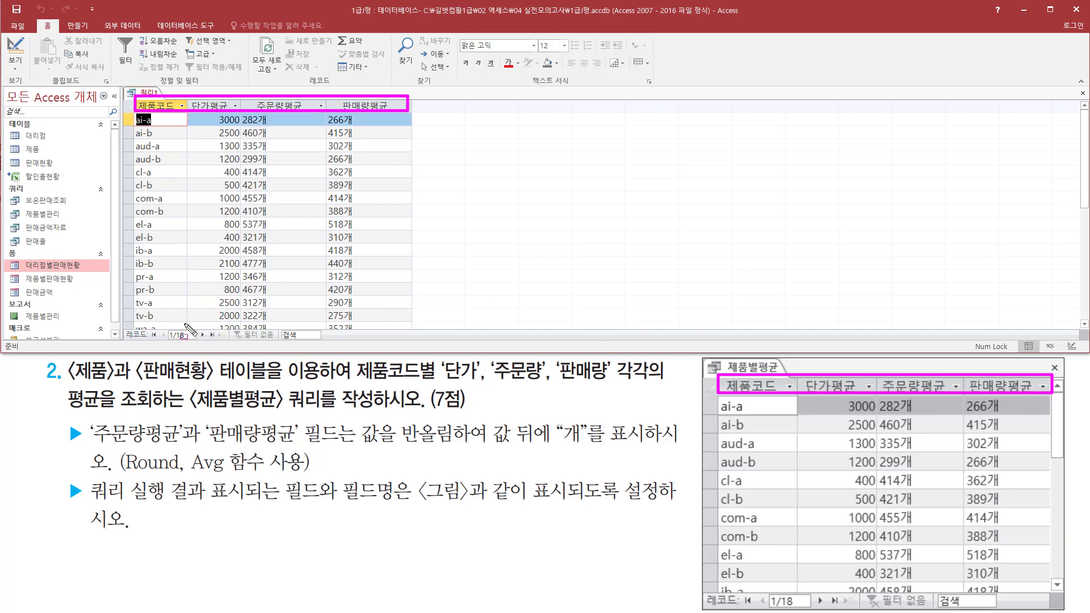
left_click_drag(118, 327, 237, 342)
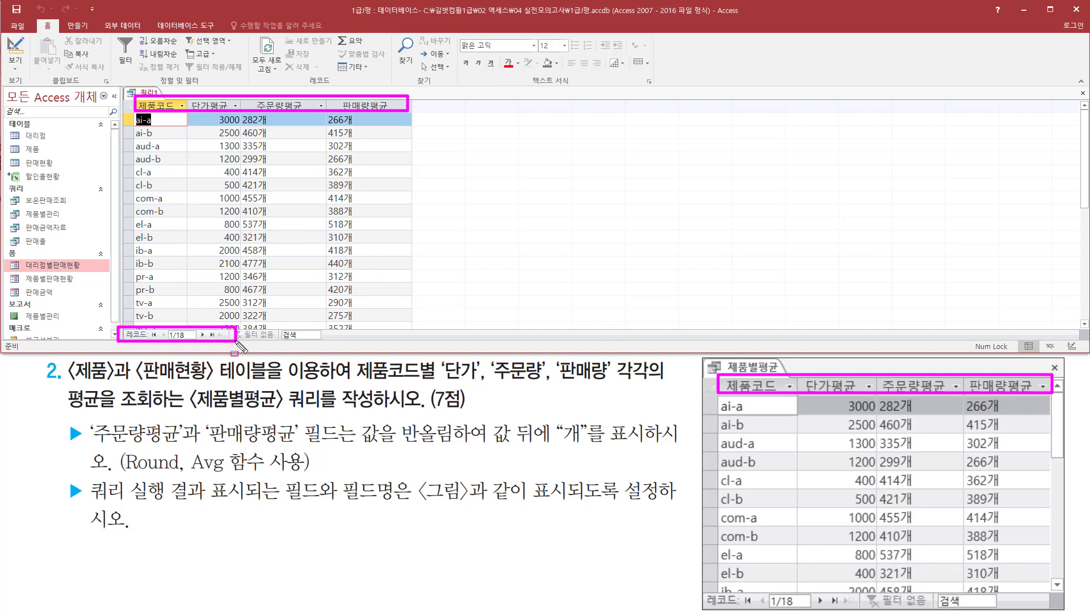
mouse_move(708, 593)
left_mouse_down()
mouse_move(707, 610)
mouse_move(865, 594)
left_mouse_up()
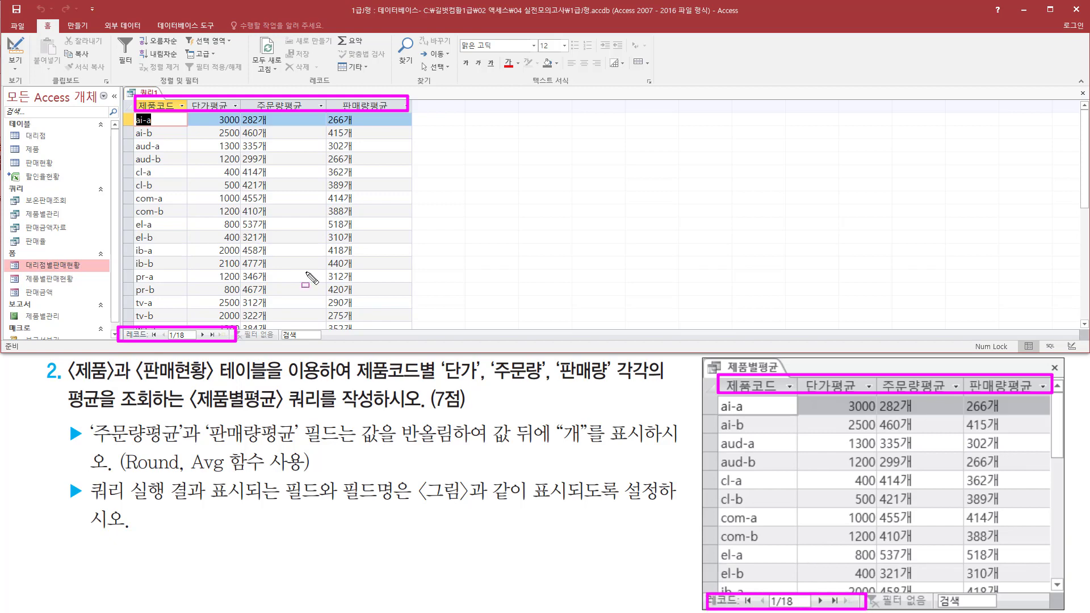
mouse_move(134, 111)
left_mouse_down()
mouse_move(178, 297)
mouse_move(318, 337)
mouse_move(419, 346)
mouse_move(412, 326)
left_mouse_up()
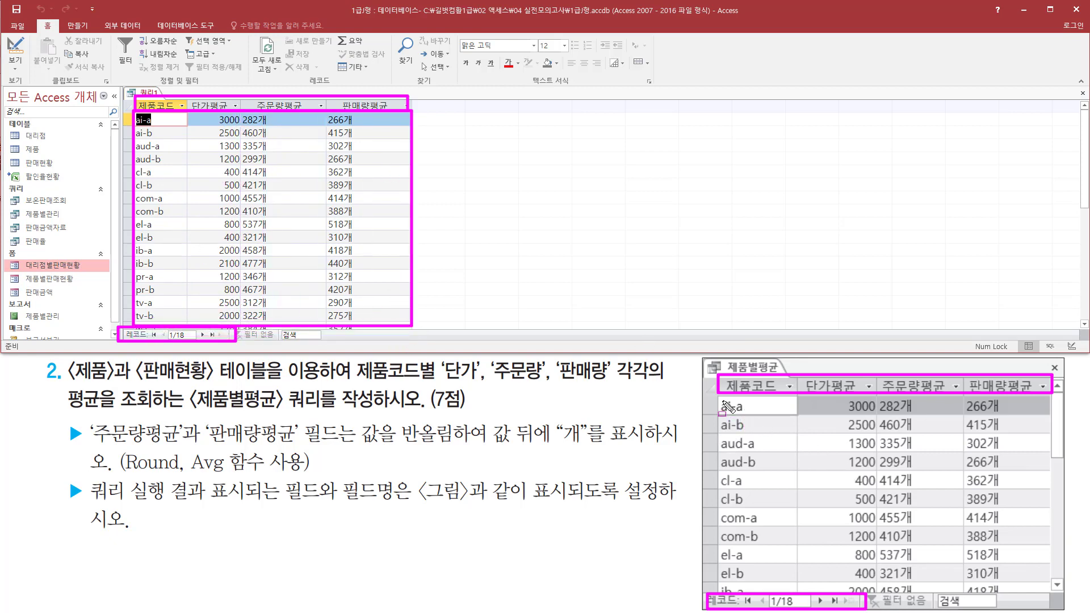
left_click_drag(729, 407, 1055, 590)
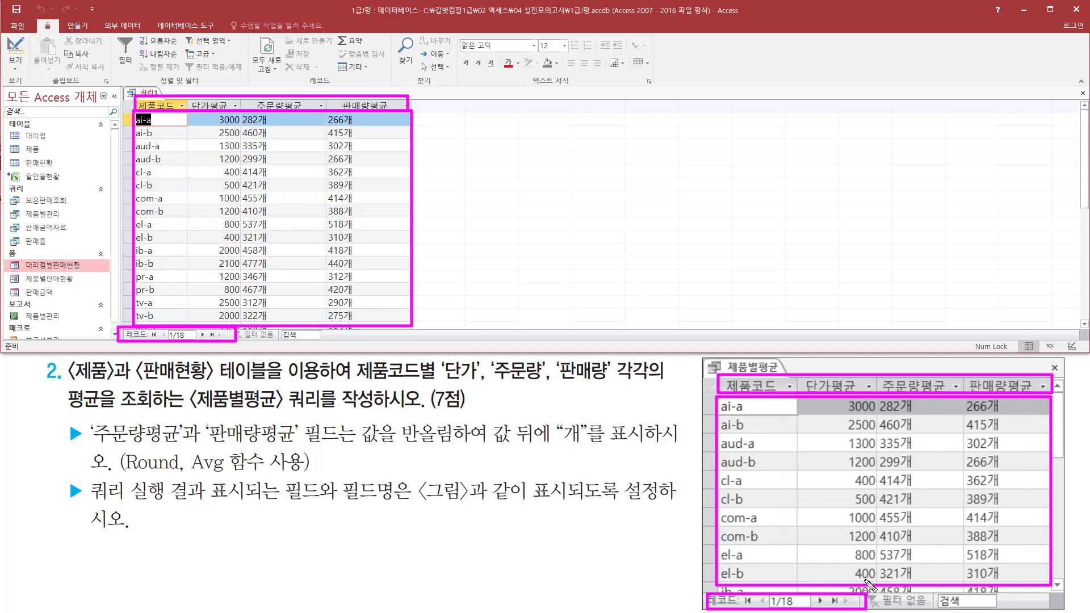
key("Escape")
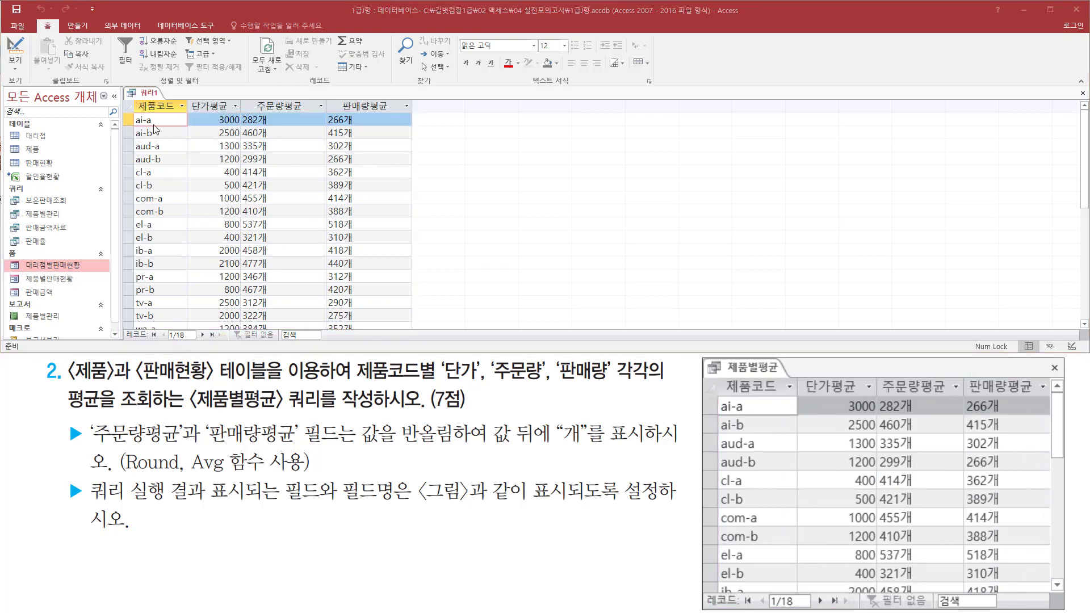
- Close the query, saving its design under the name 제품별평균, and check it in the query list
right_click(152, 96)
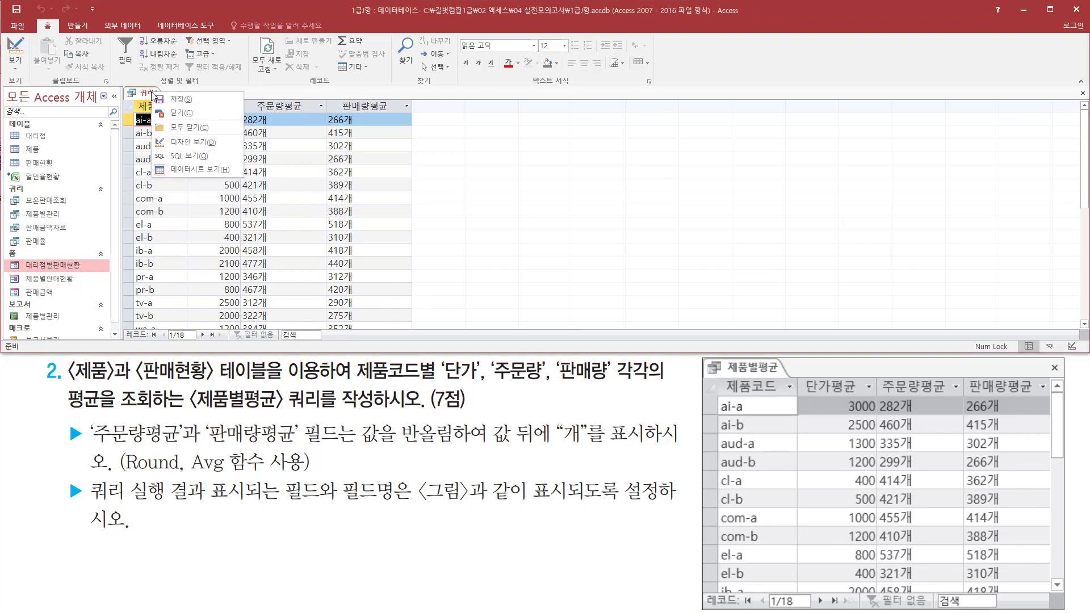
left_click(187, 114)
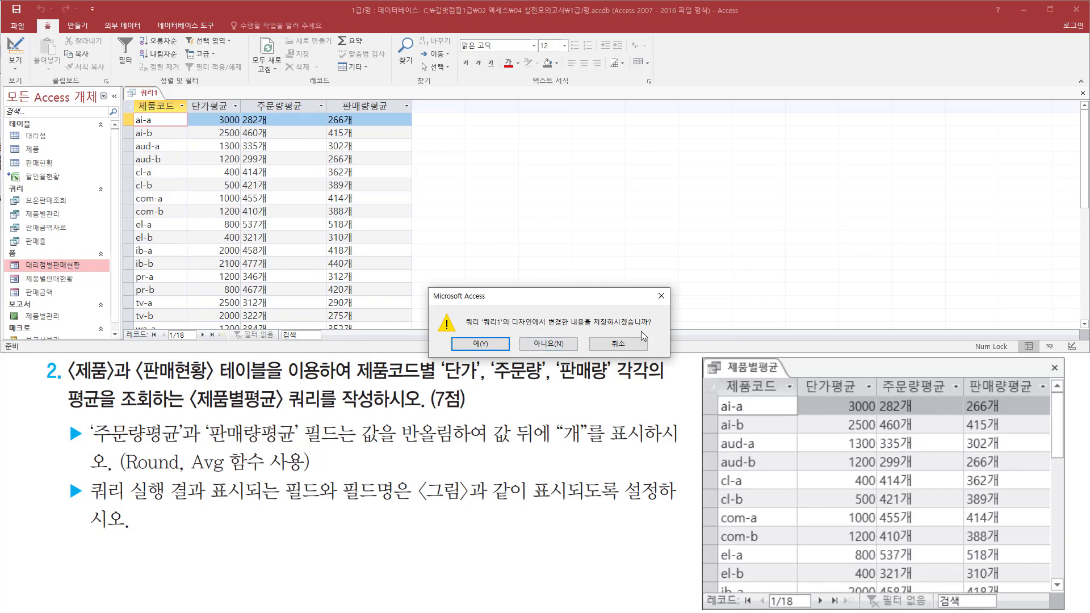
left_click(480, 344)
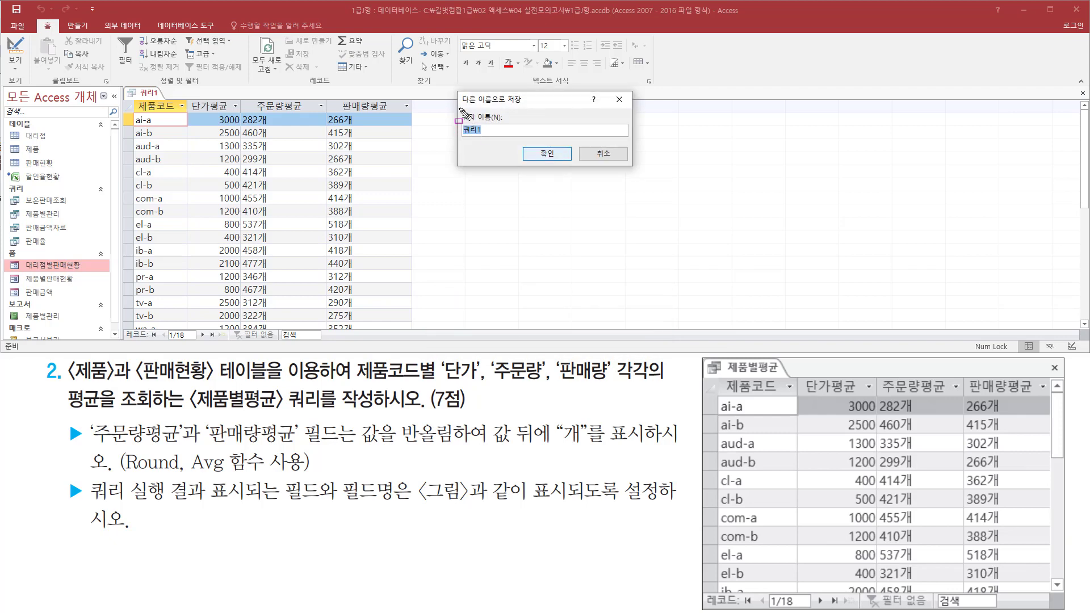
left_click_drag(460, 108, 510, 141)
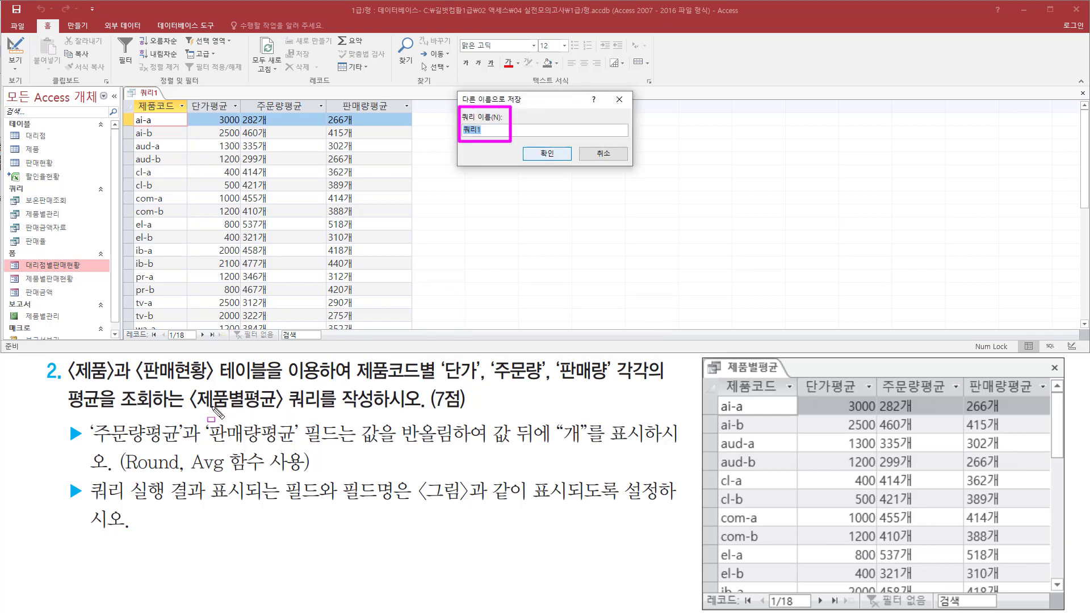
left_click_drag(189, 414, 325, 418)
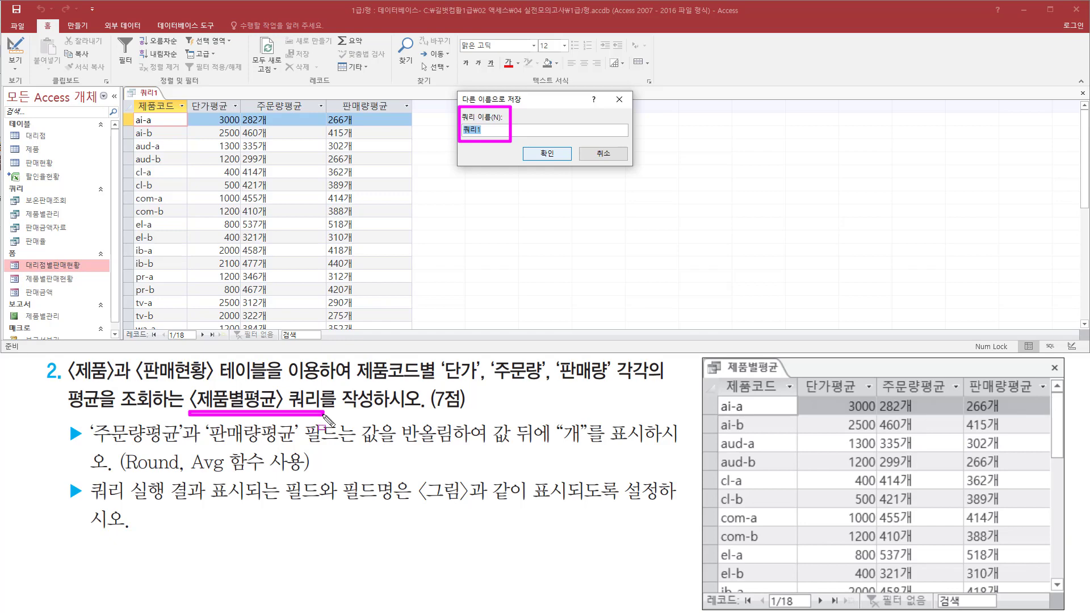
key("Escape")
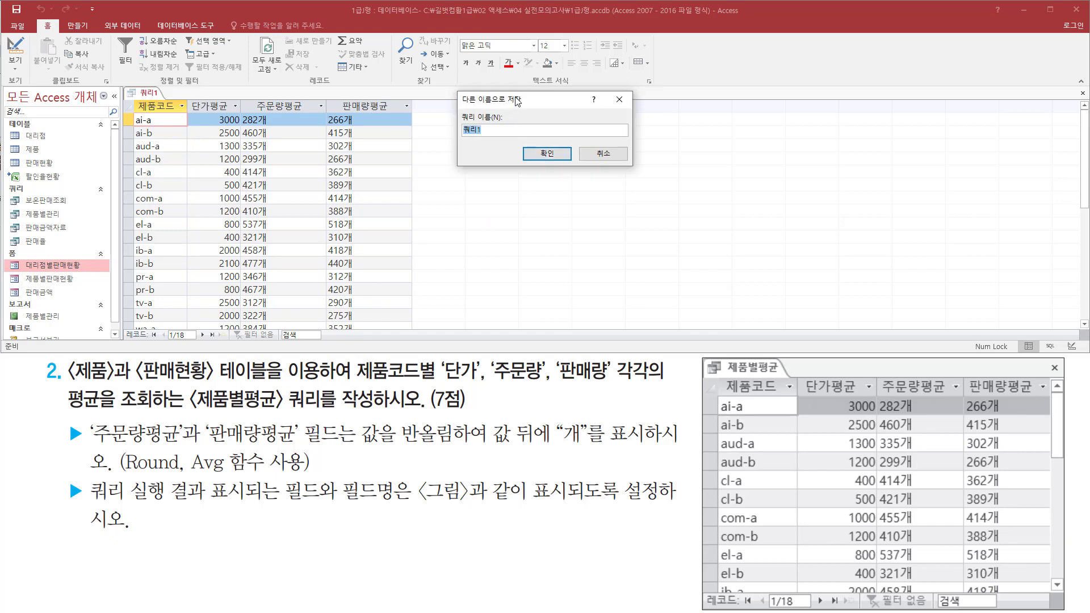
type("제품별평균")
mouse_move(459, 139)
left_mouse_down()
mouse_move(506, 140)
mouse_move(571, 164)
left_mouse_up()
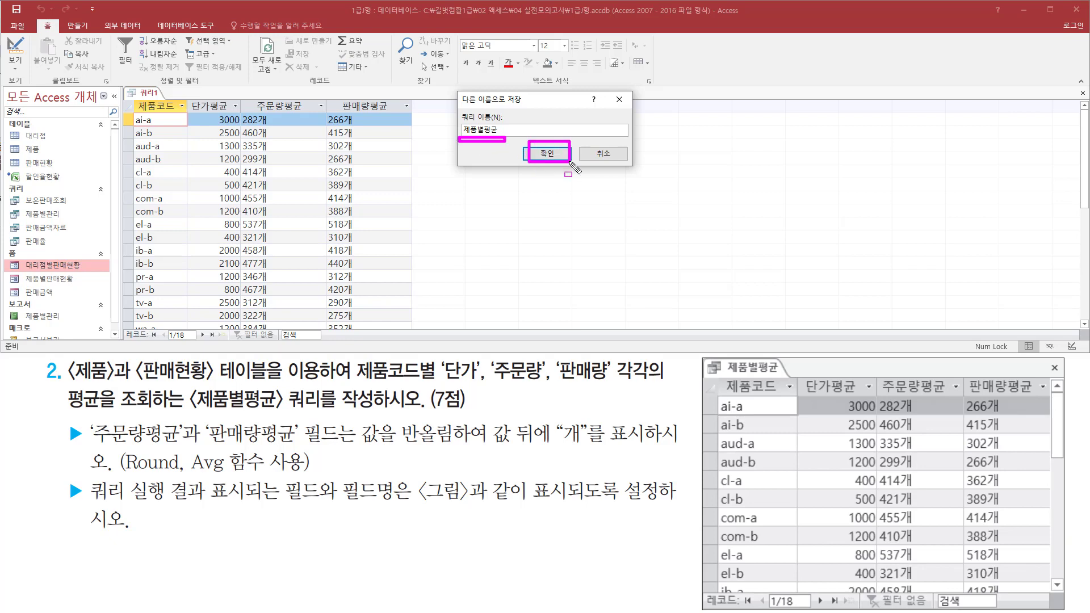
key("Escape")
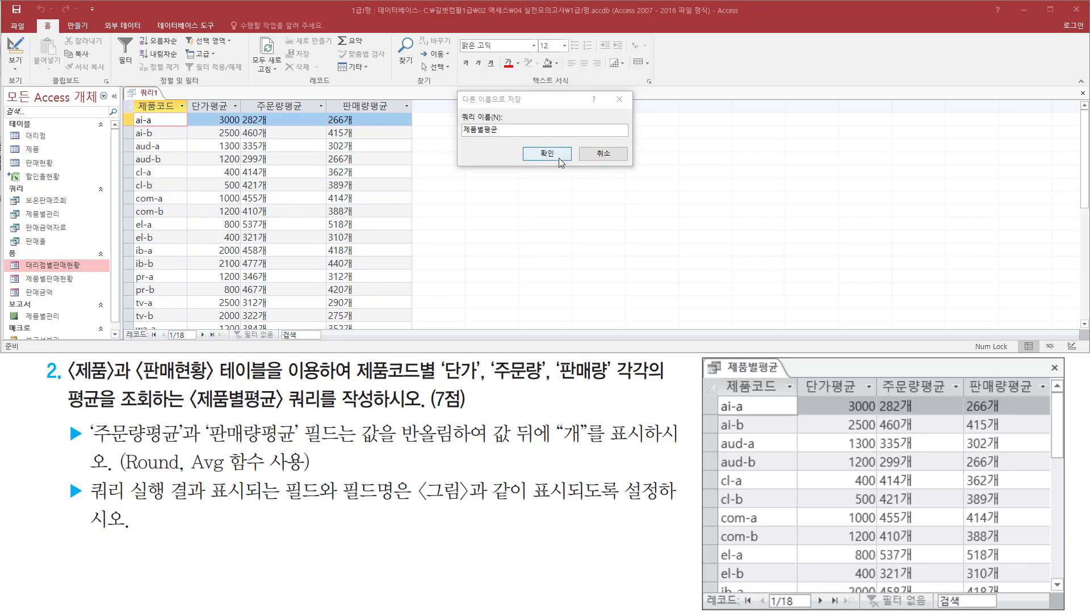
left_click(559, 161)
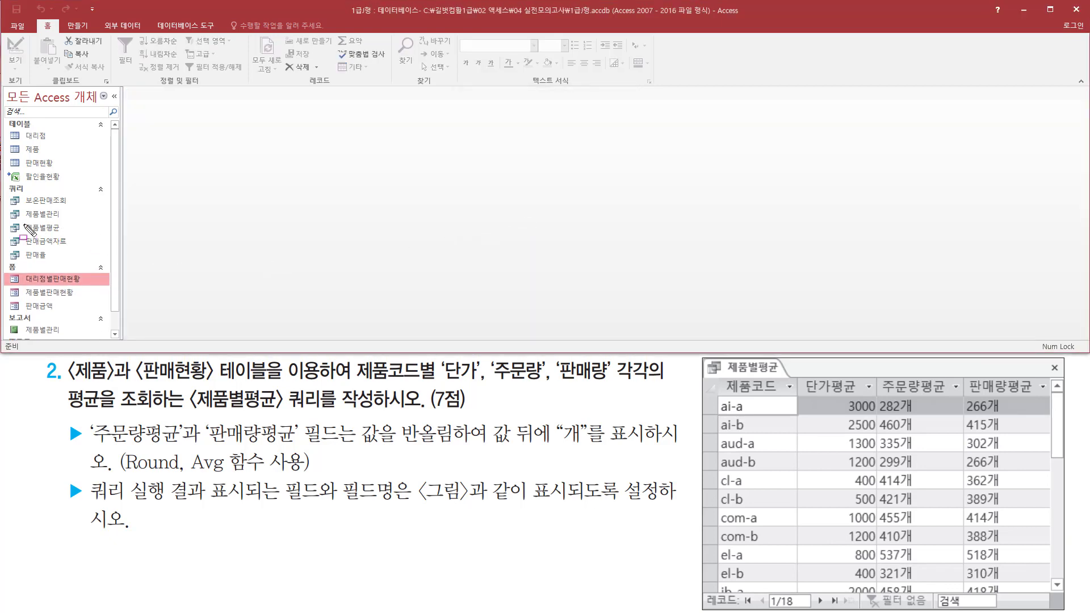
mouse_move(5, 235)
left_mouse_down()
mouse_move(76, 230)
mouse_move(78, 219)
left_mouse_up()
key("Escape")
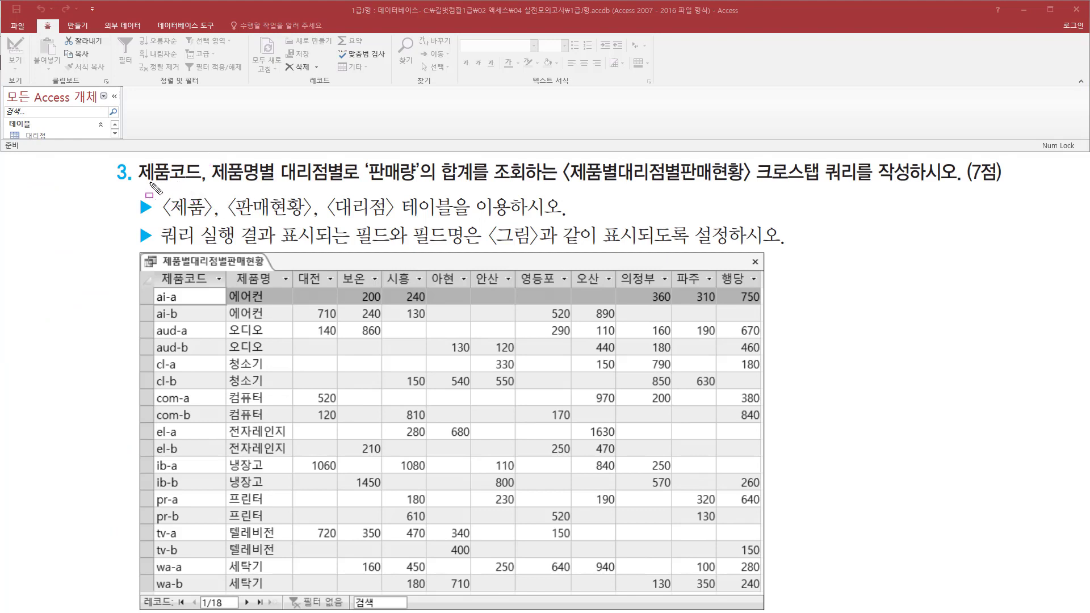
- Read task 3's requirements for the 제품별대리점별판매현황 crosstab query: grouping, summed field, source tables and displayed field names
mouse_move(138, 186)
left_mouse_down()
mouse_move(345, 185)
mouse_move(492, 201)
left_mouse_up()
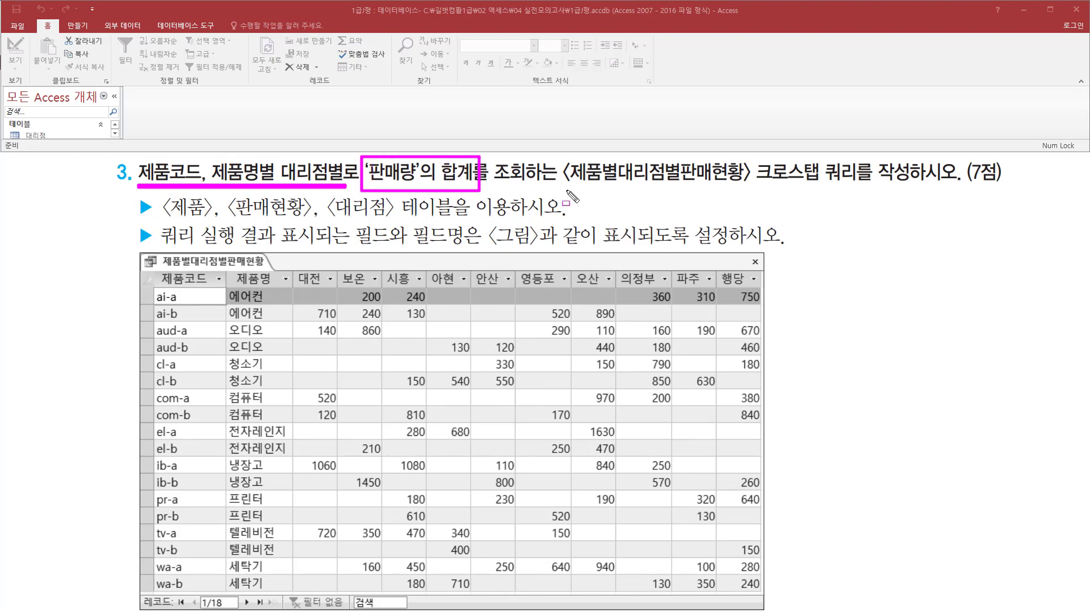
left_click_drag(566, 190, 750, 188)
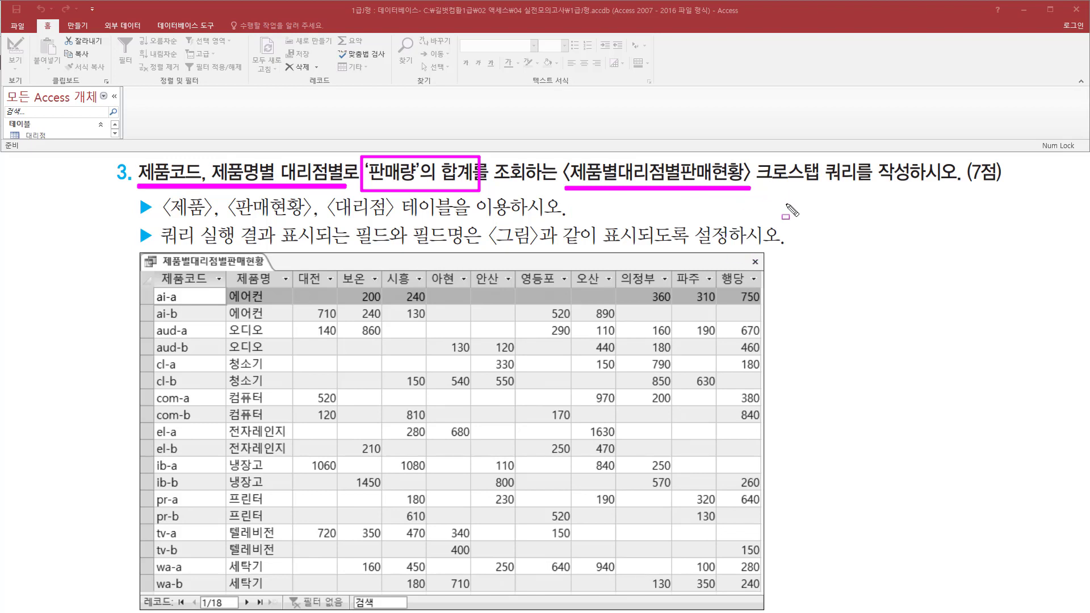
key("e")
mouse_move(756, 186)
left_mouse_down()
mouse_move(855, 186)
mouse_move(860, 160)
left_mouse_up()
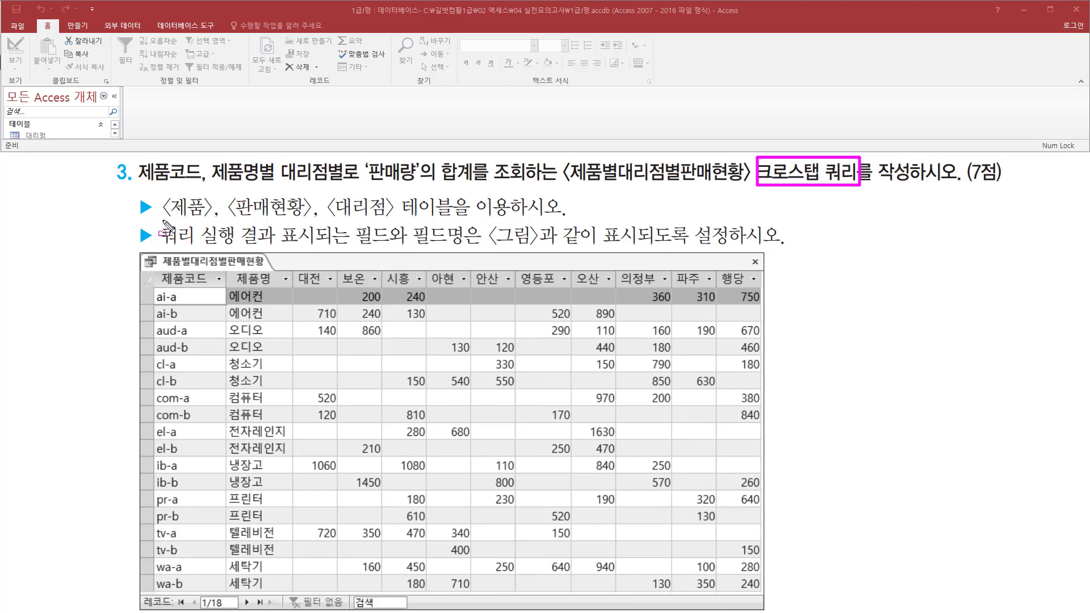
mouse_move(163, 221)
left_mouse_down()
mouse_move(467, 222)
mouse_move(520, 203)
mouse_move(515, 194)
left_mouse_up()
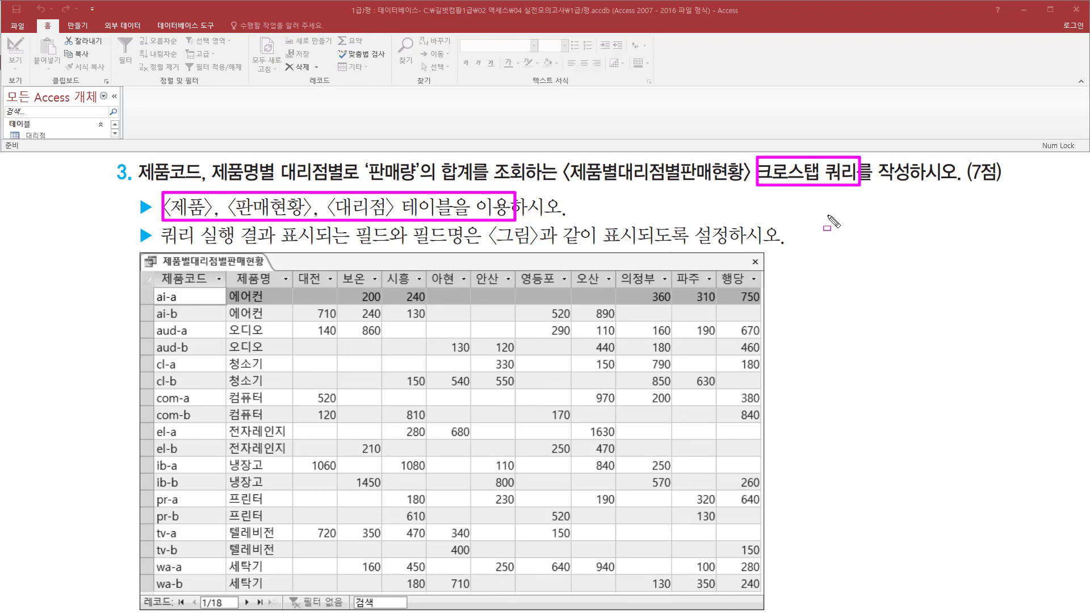
left_click_drag(163, 243, 785, 241)
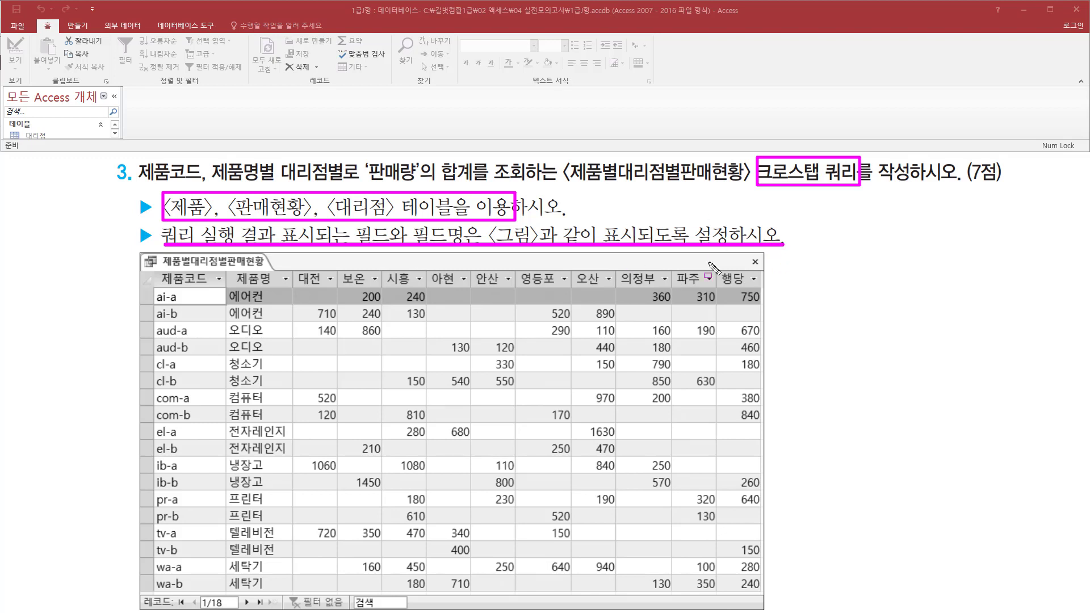
key("e")
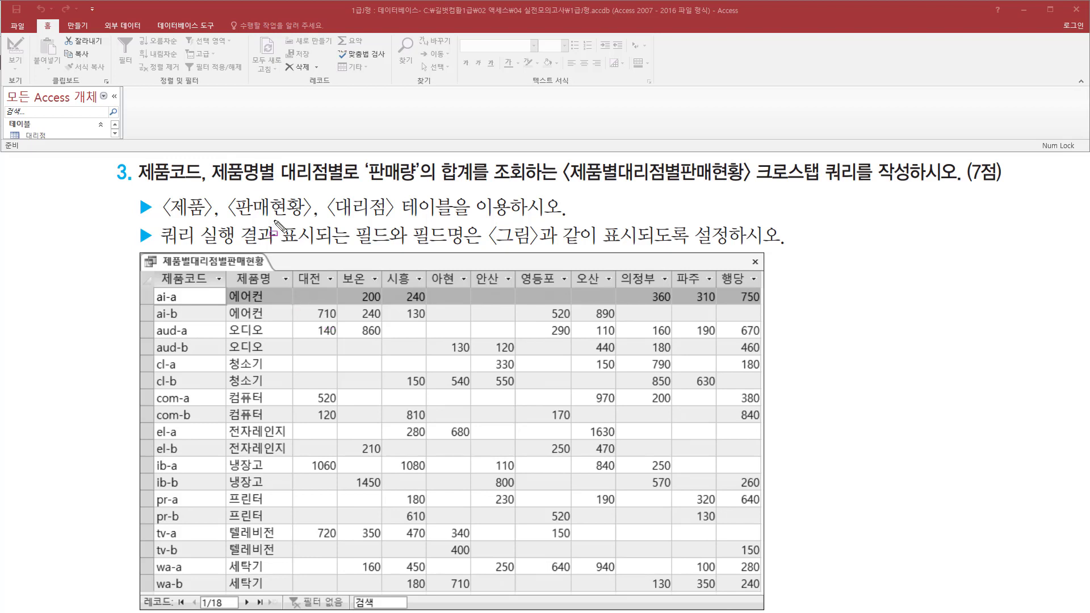
- Examine in the sample result which fields form the crosstab's row headings, column headings and summed values
mouse_move(139, 184)
left_mouse_down()
mouse_move(346, 186)
mouse_move(383, 175)
mouse_move(480, 188)
left_mouse_up()
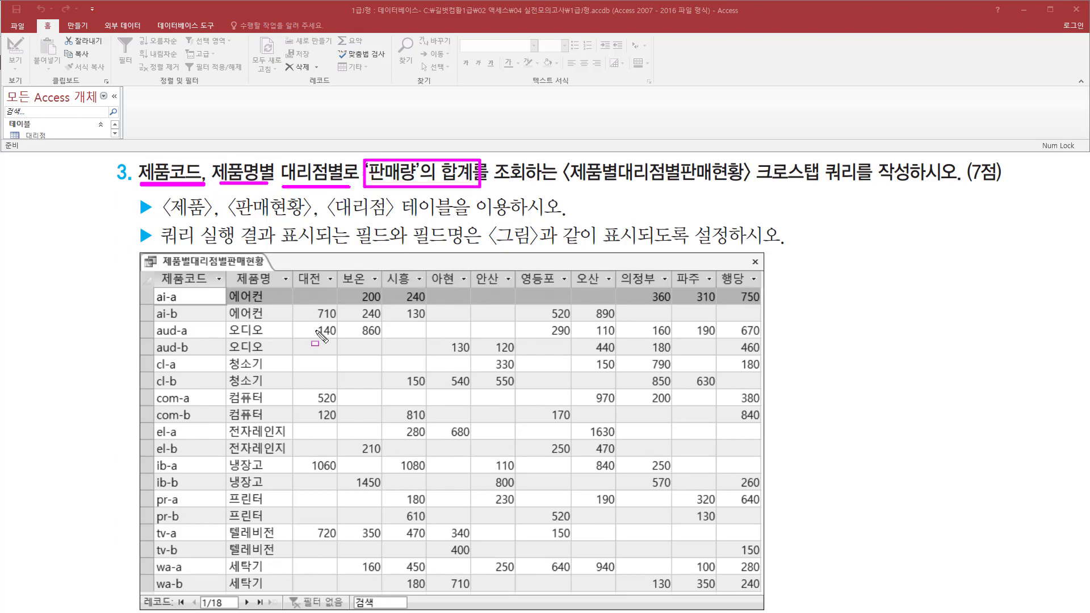
left_click_drag(295, 288, 764, 596)
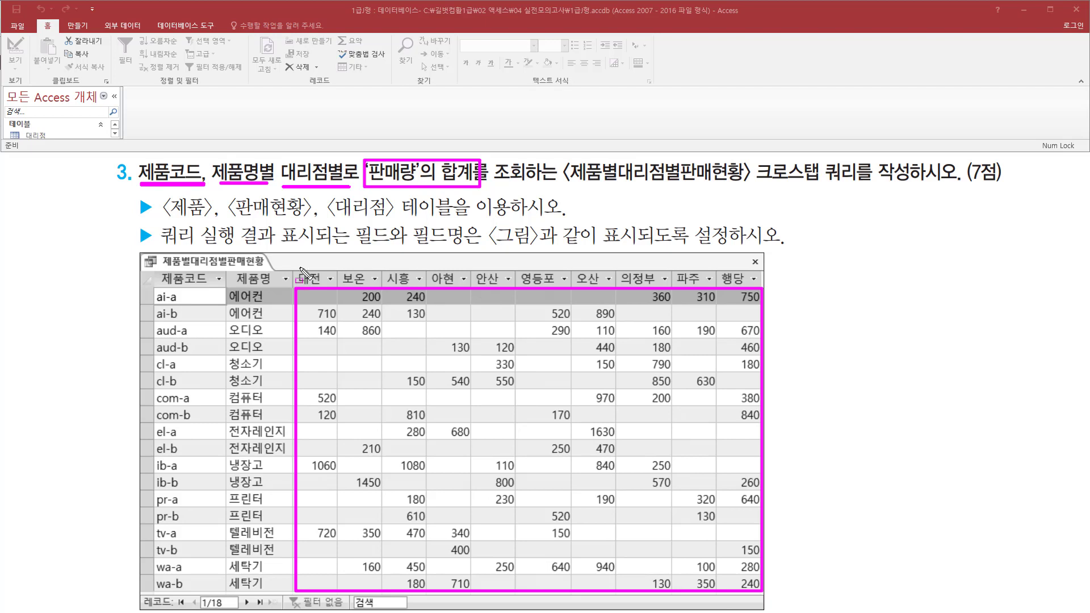
mouse_move(295, 263)
left_mouse_down()
mouse_move(313, 284)
mouse_move(350, 289)
mouse_move(767, 291)
left_mouse_up()
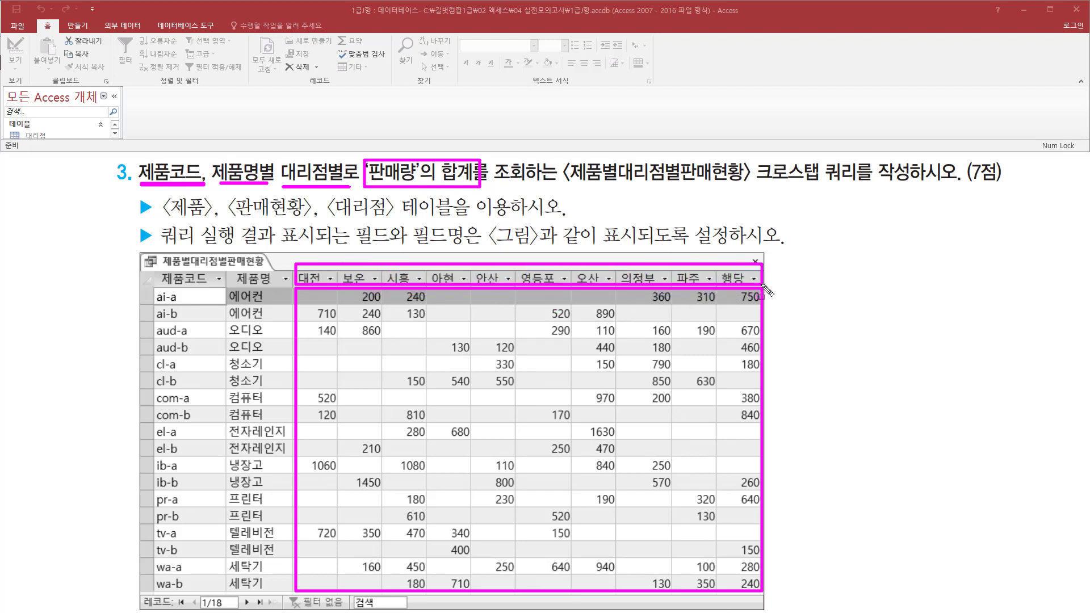
mouse_move(283, 159)
left_mouse_down()
mouse_move(284, 177)
mouse_move(348, 185)
left_mouse_up()
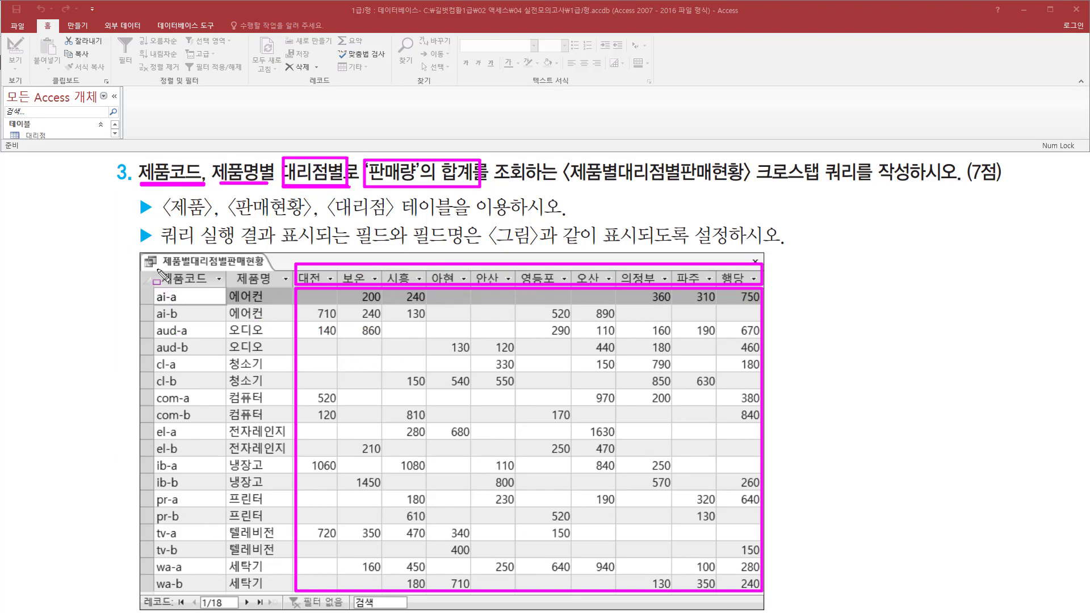
left_click_drag(158, 270, 277, 286)
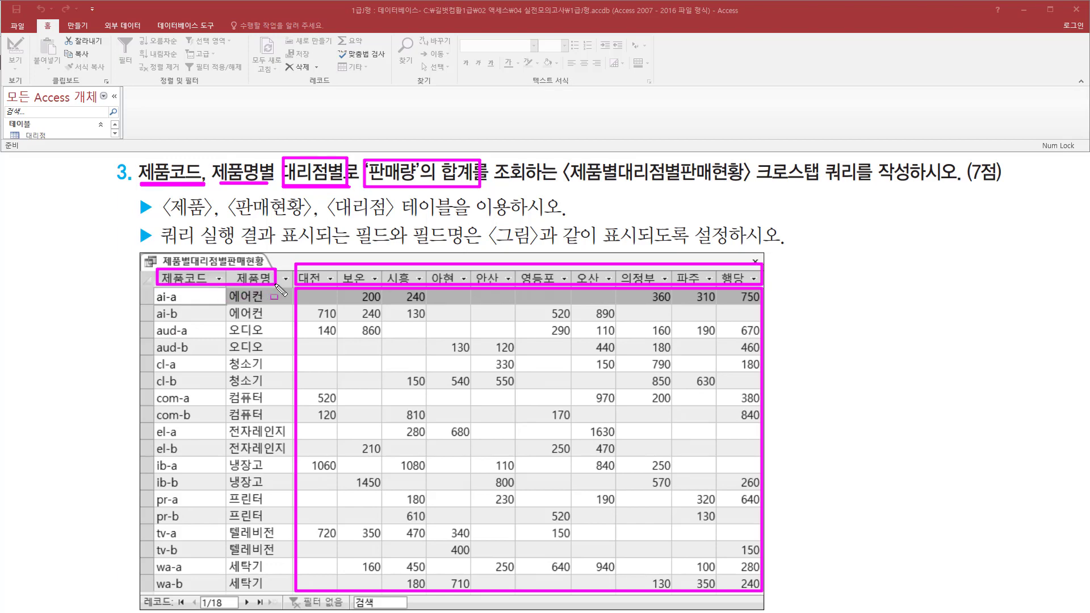
left_click_drag(277, 286, 279, 590)
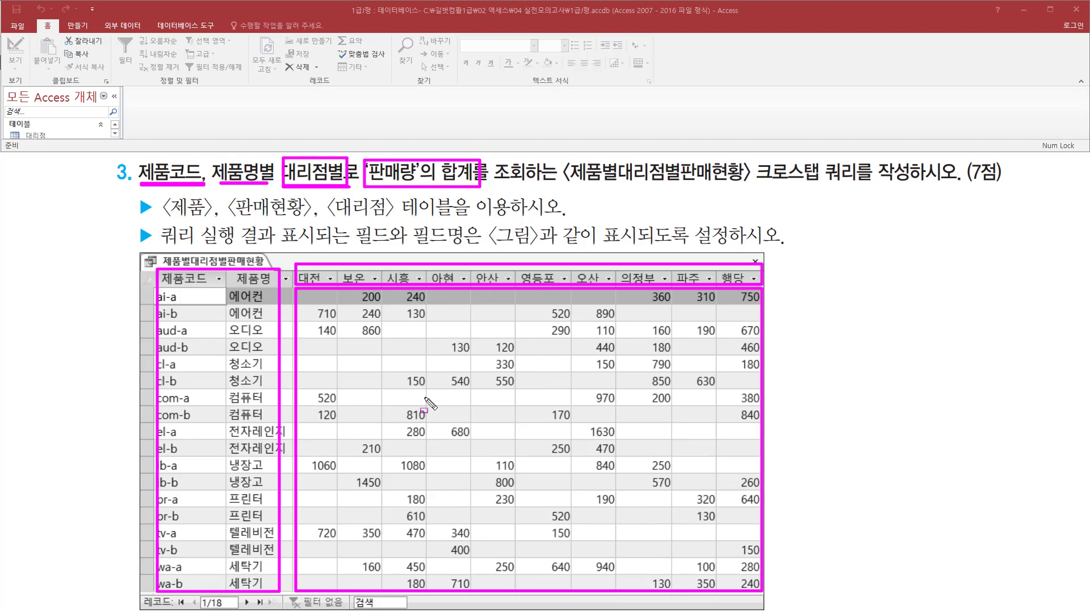
key("Escape")
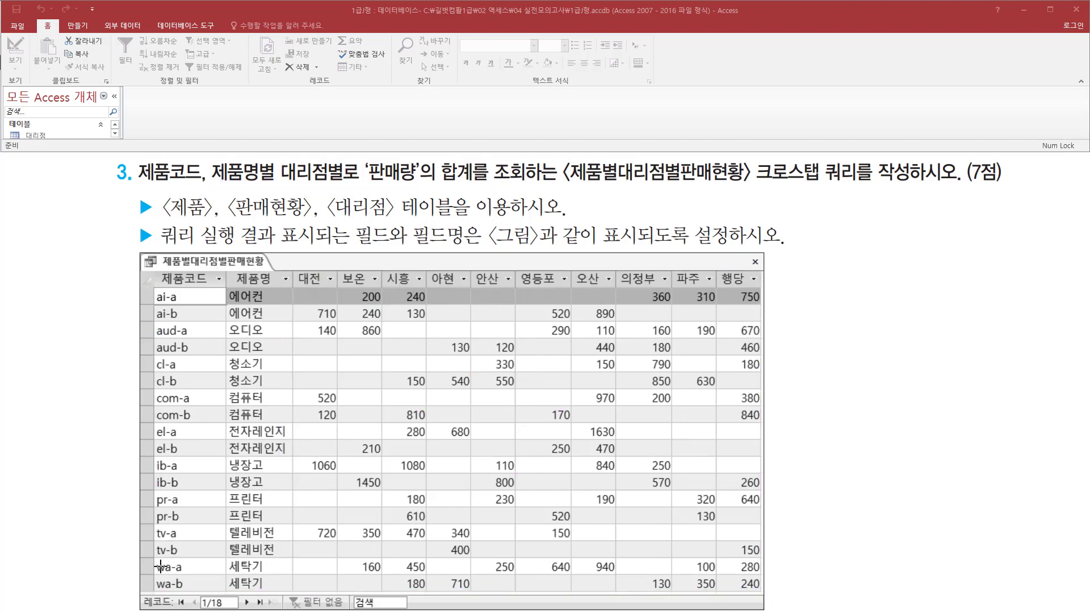
mouse_move(136, 591)
left_mouse_down()
mouse_move(183, 610)
mouse_move(287, 610)
left_mouse_up()
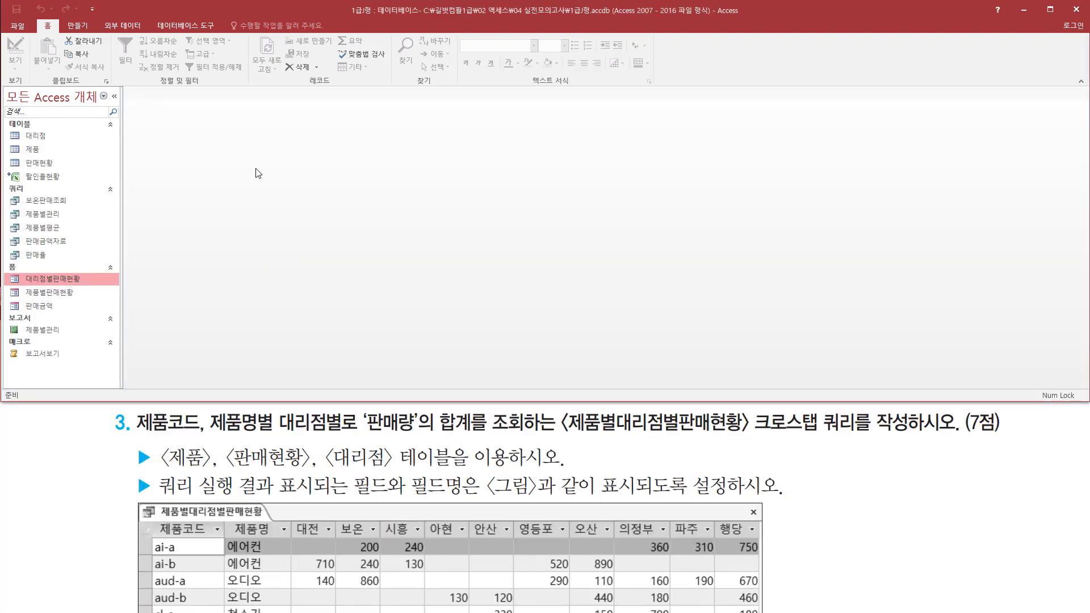
- Create a new query in design view and add the 제품, 판매현황 and 대리점 tables to it
left_click(77, 26)
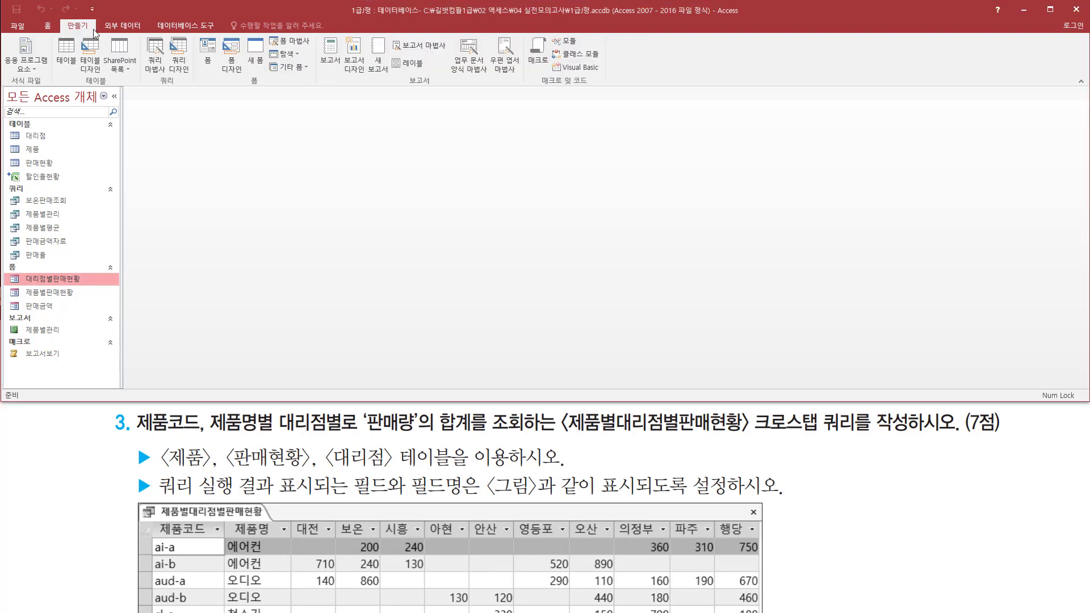
left_click(179, 64)
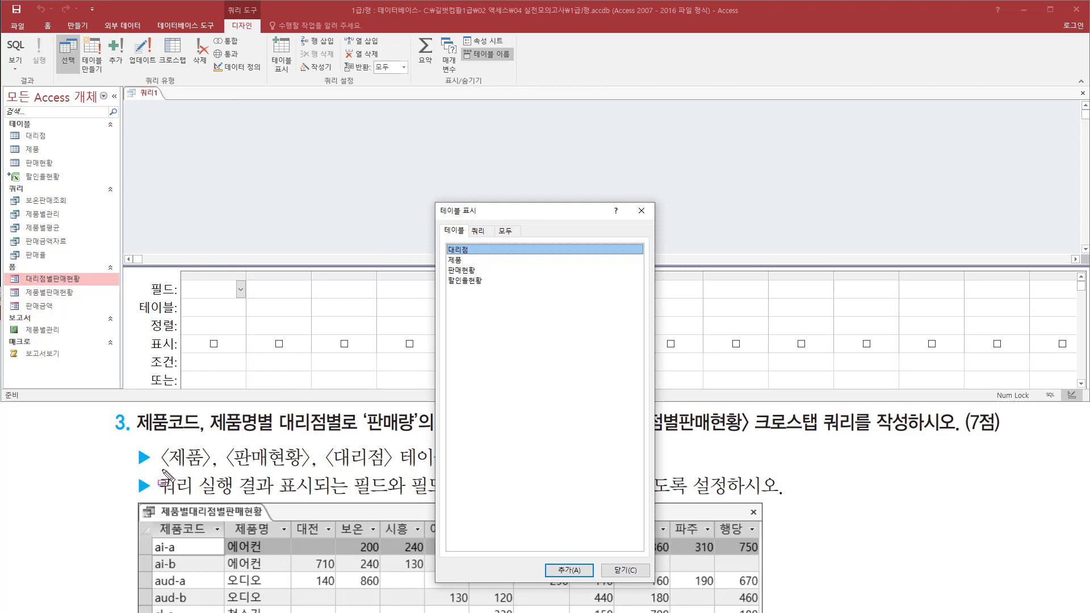
left_click_drag(163, 470, 394, 470)
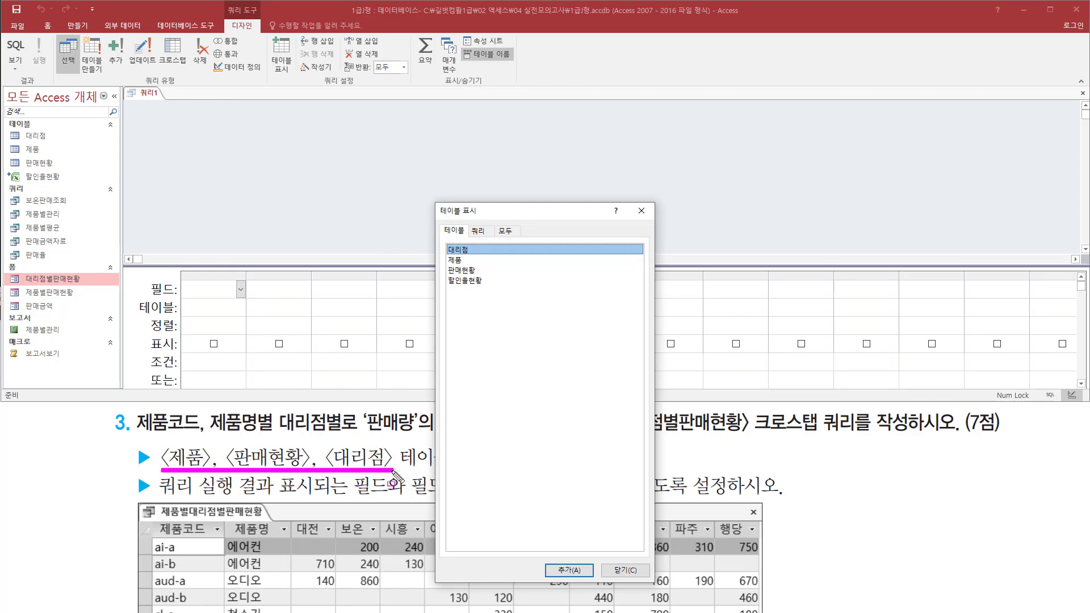
key("Escape")
double_click(472, 261)
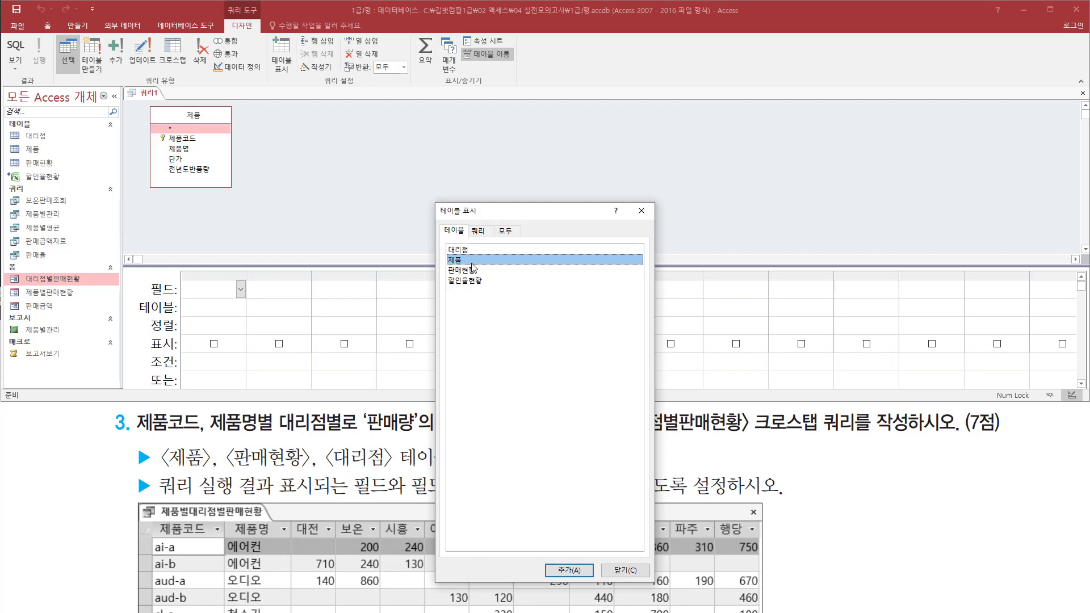
left_click(472, 272)
double_click(475, 271)
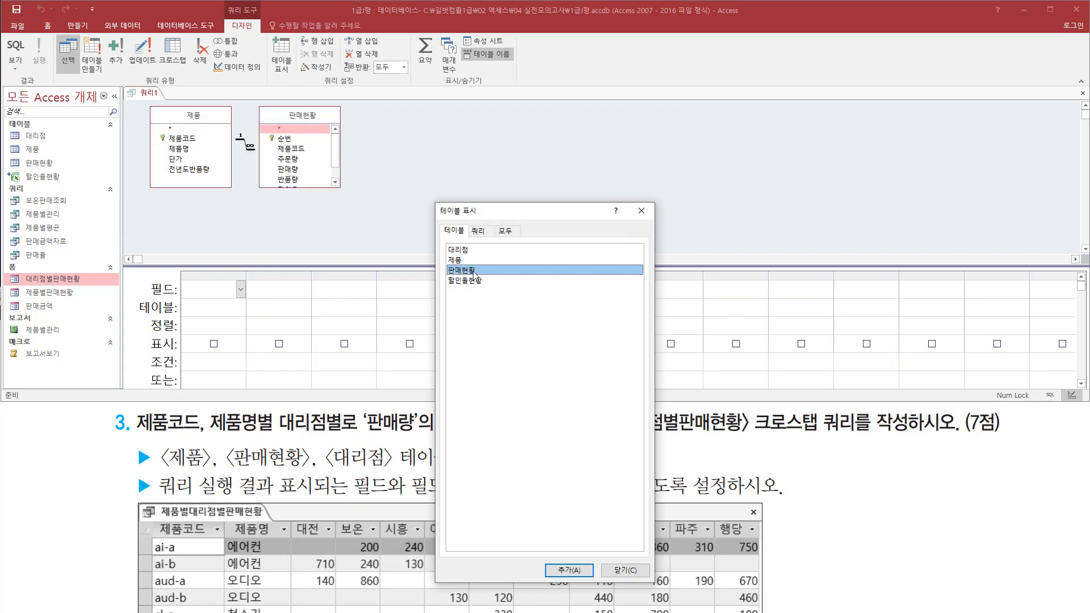
left_click(467, 250)
double_click(467, 250)
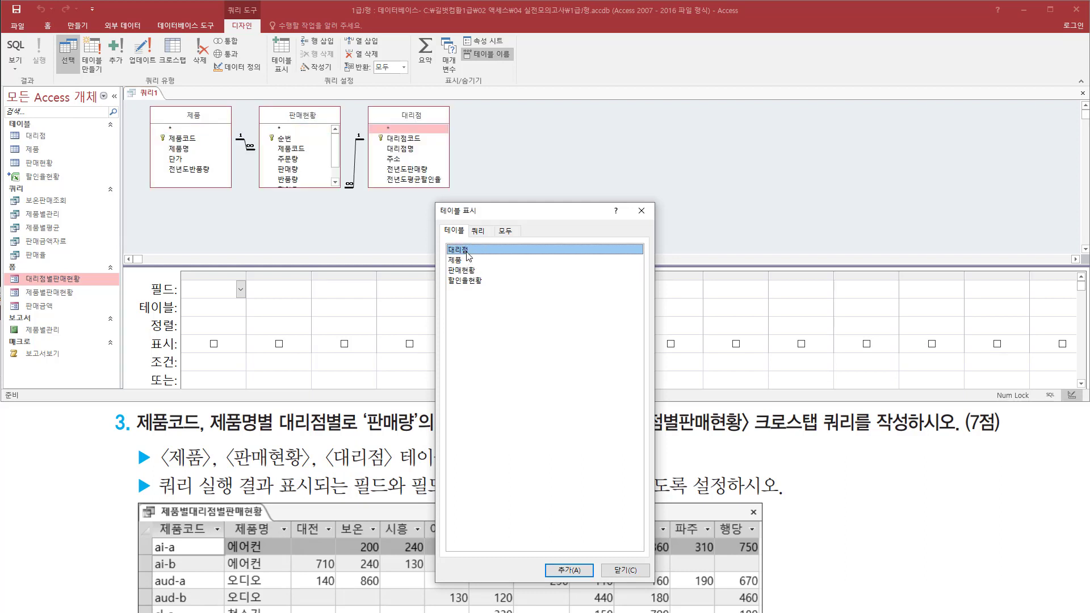
left_click_drag(141, 102, 462, 199)
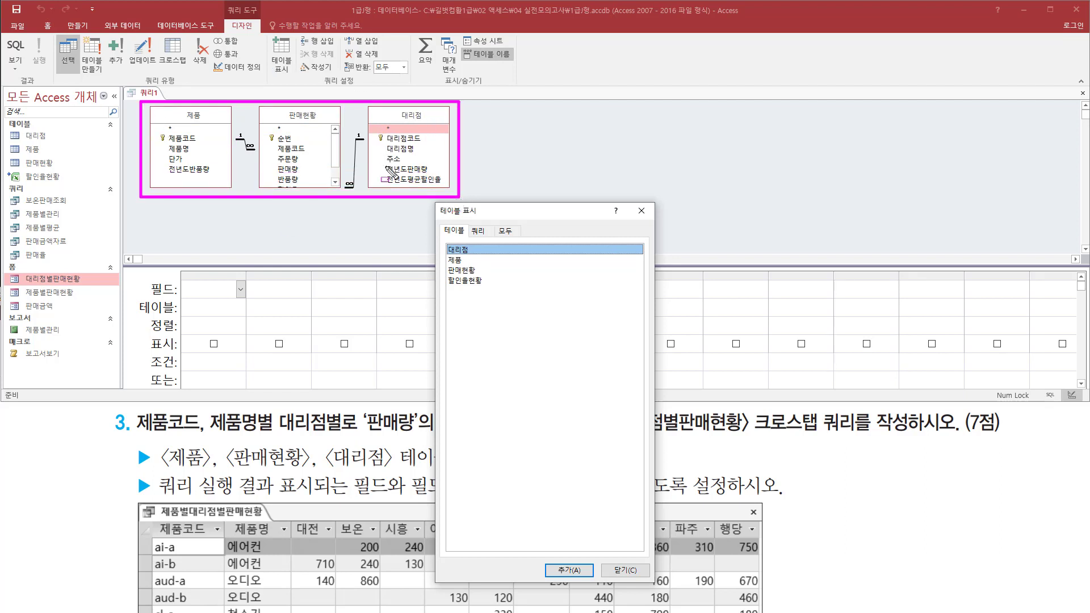
left_click_drag(521, 230, 528, 235)
left_click_drag(630, 201, 655, 220)
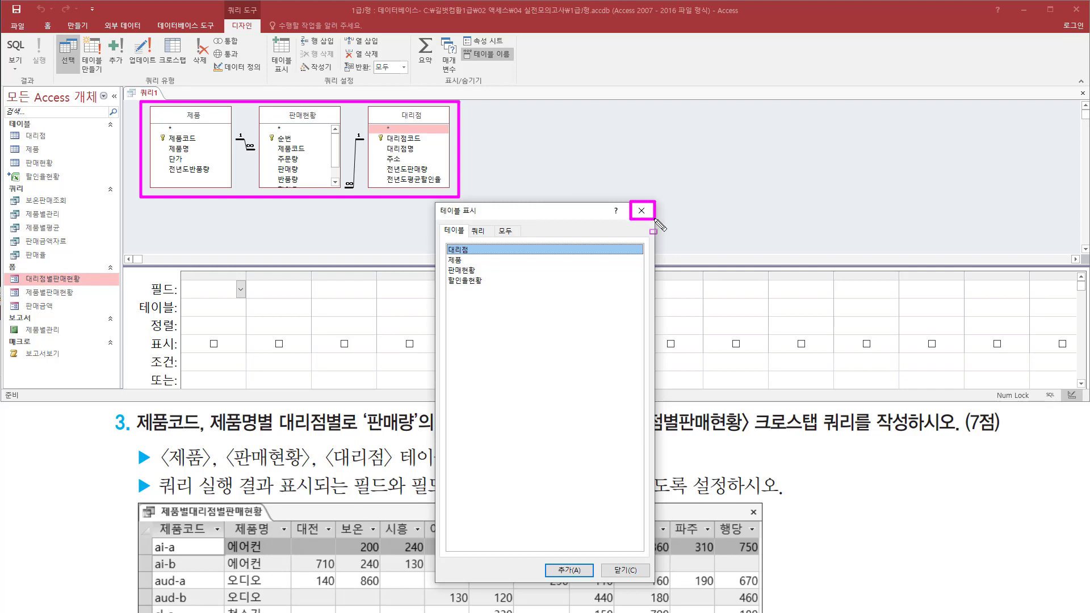
key("Escape")
left_click(642, 211)
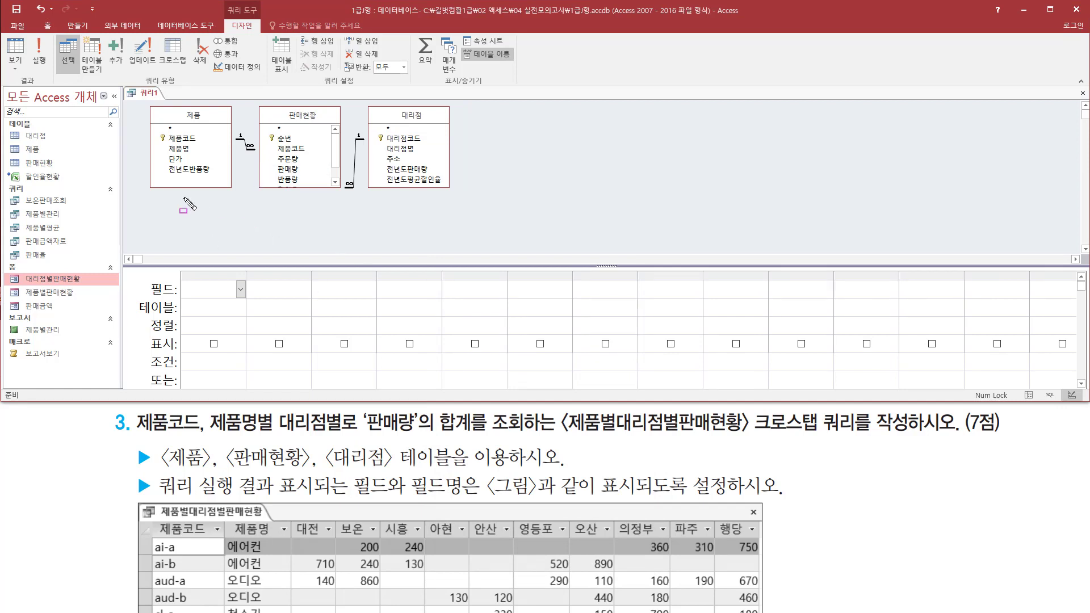
- Change the query type to crosstab and enlarge the design grid area so more of its rows fit
mouse_move(55, 33)
left_mouse_down()
mouse_move(164, 75)
mouse_move(267, 89)
left_mouse_up()
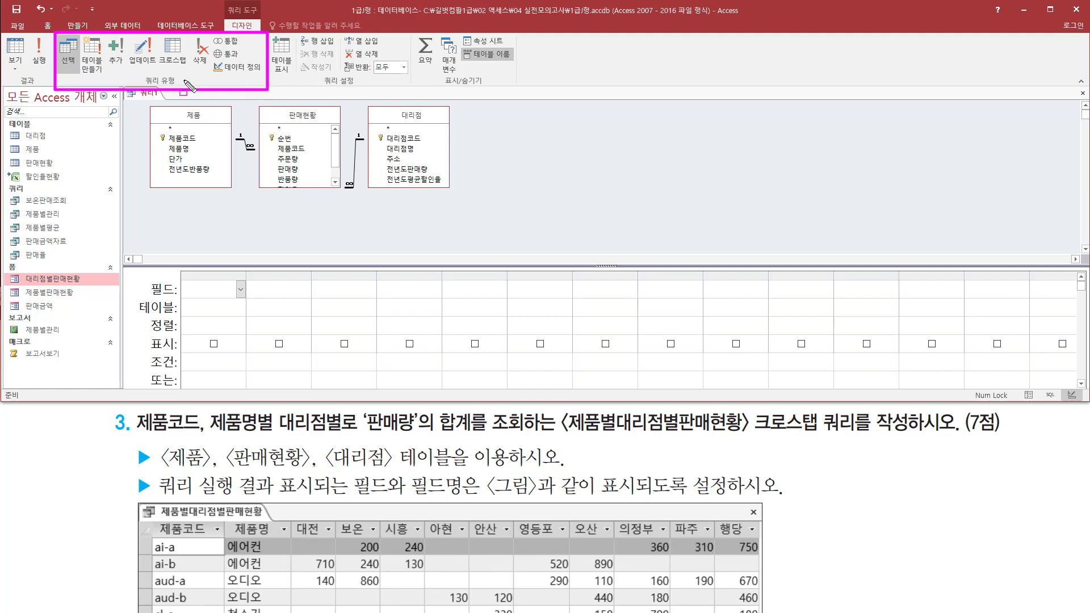
left_click_drag(148, 34, 203, 86)
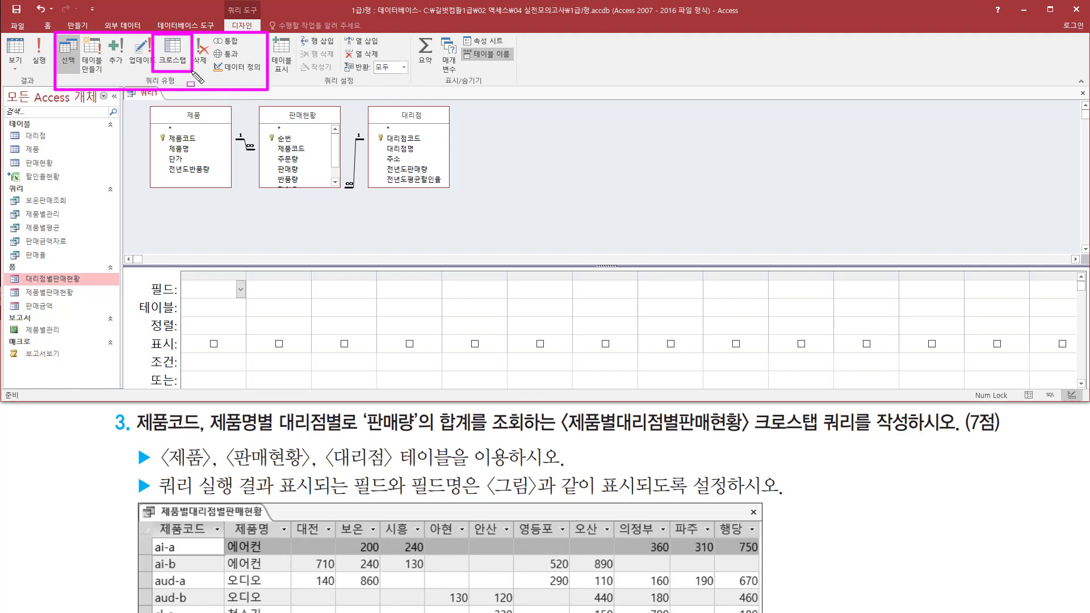
key("Escape")
left_click(175, 54)
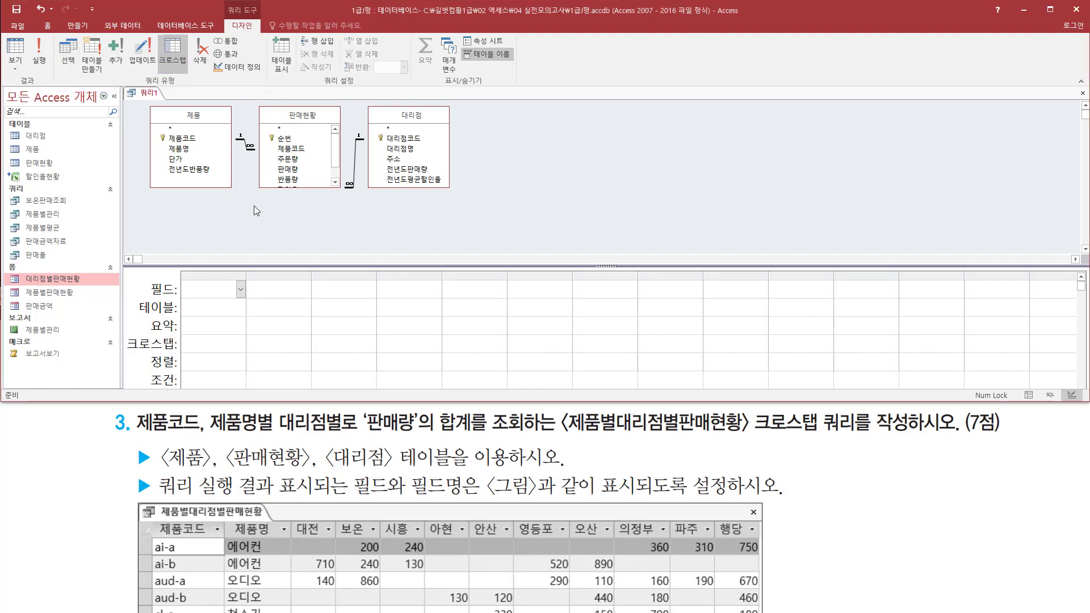
mouse_move(121, 332)
left_mouse_down()
mouse_move(219, 357)
mouse_move(713, 357)
mouse_move(666, 355)
left_mouse_up()
left_click_drag(163, 265, 164, 211)
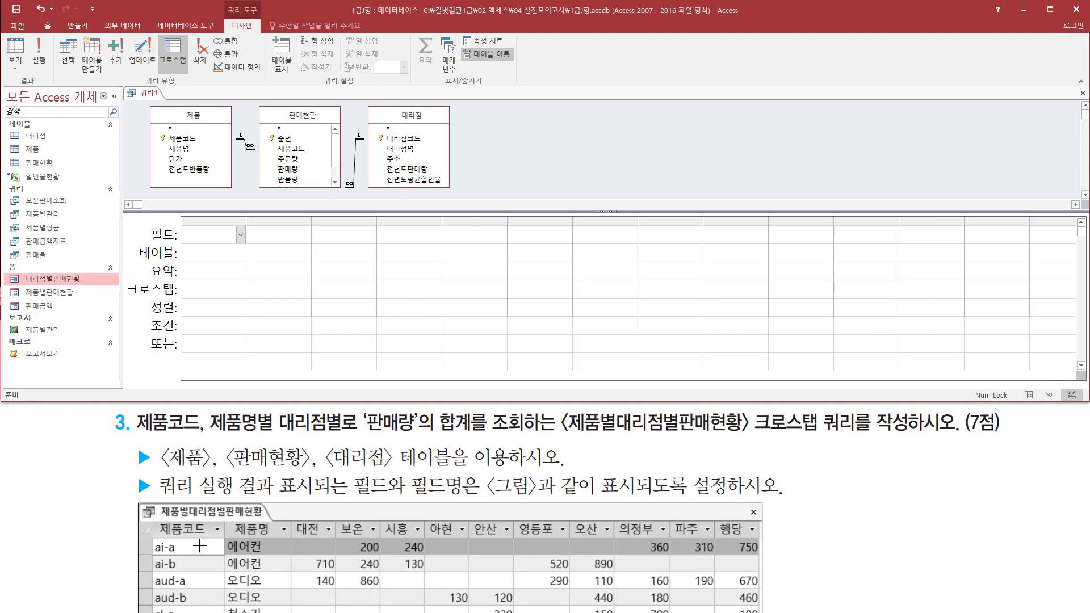
- Add the 제품코드 and 제품명 fields from the 제품 table to the query grid
mouse_move(153, 516)
left_mouse_down()
mouse_move(174, 537)
mouse_move(267, 543)
mouse_move(280, 604)
left_mouse_up()
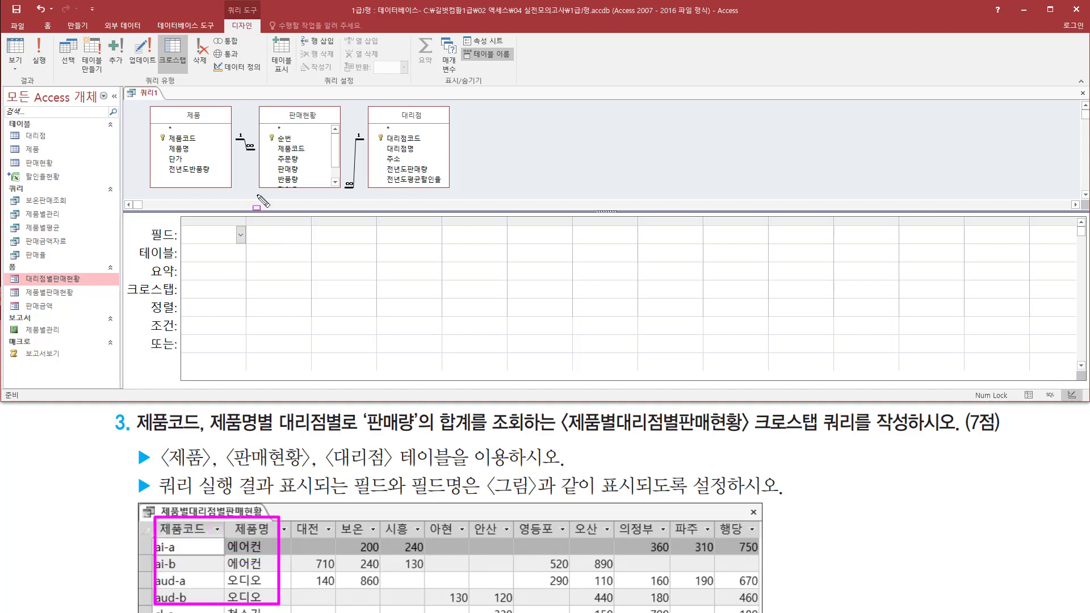
key("Escape")
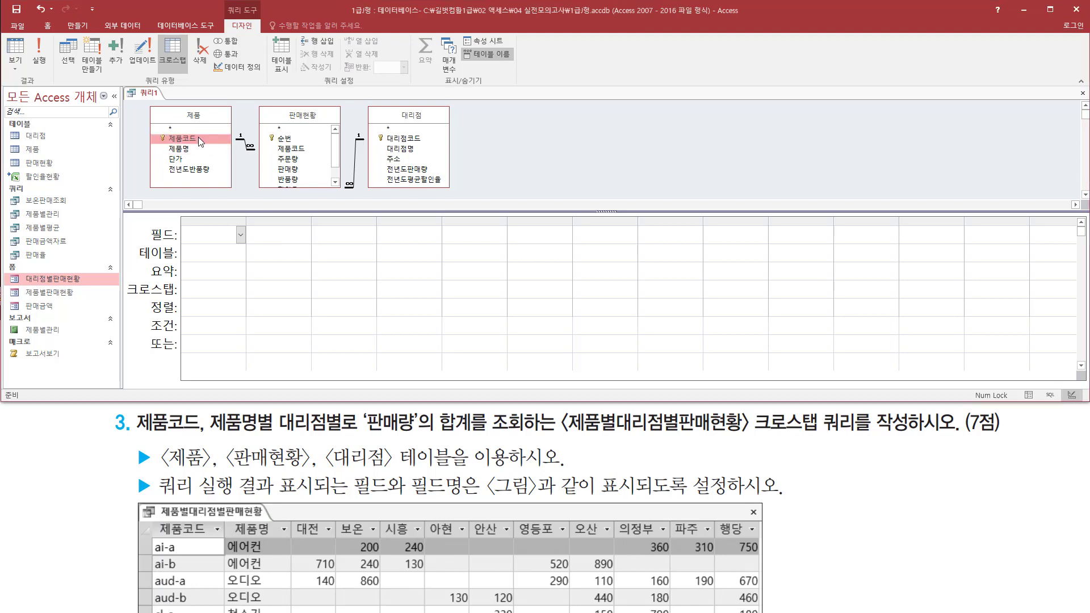
double_click(199, 137)
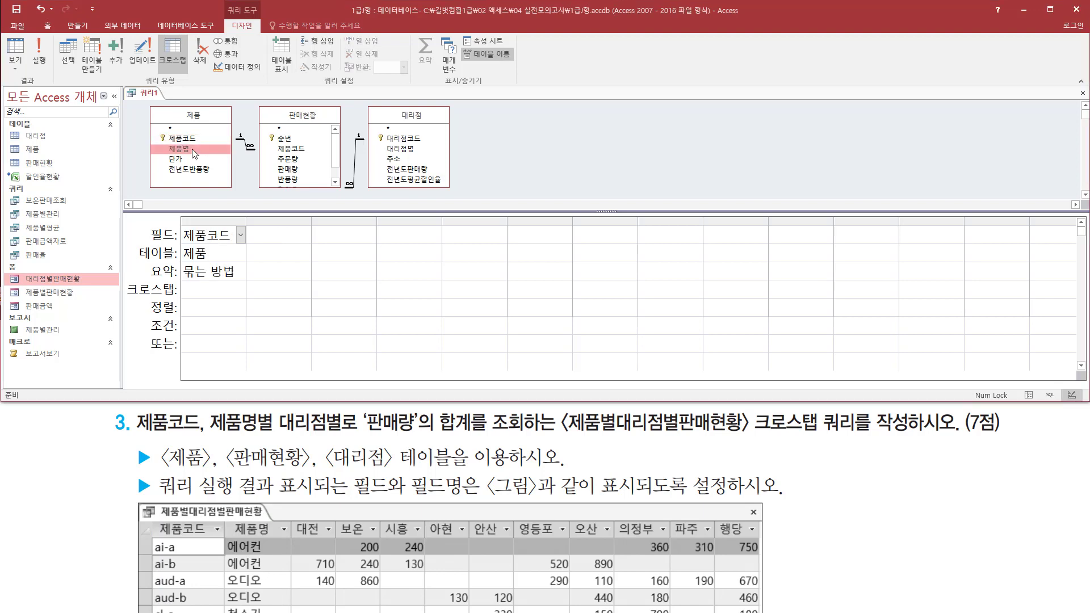
double_click(192, 149)
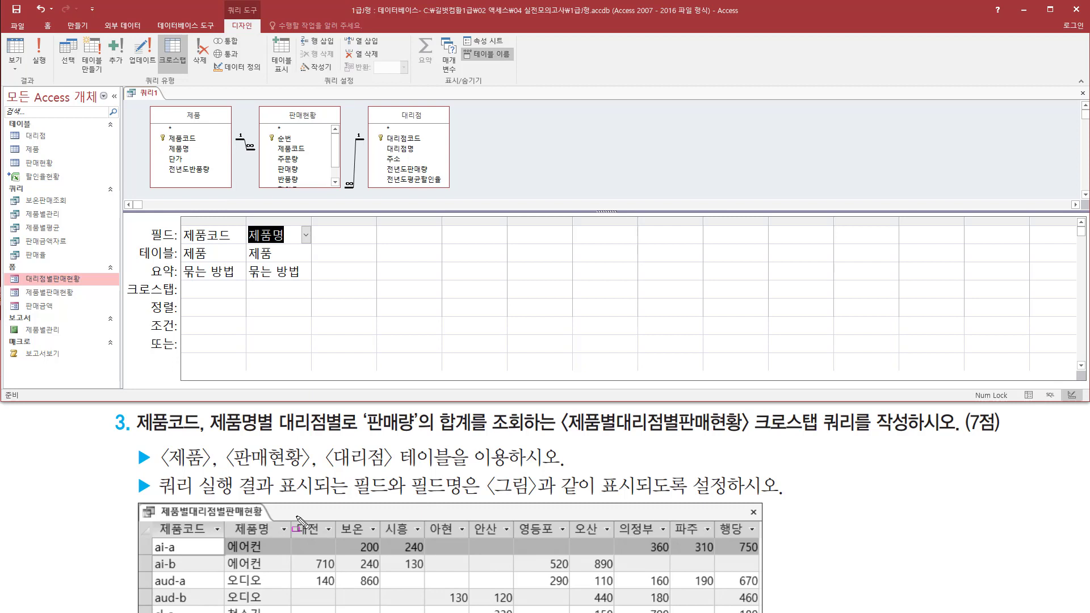
- Add the 대리점명 field from the 대리점 table to the query grid
left_click_drag(295, 517, 758, 541)
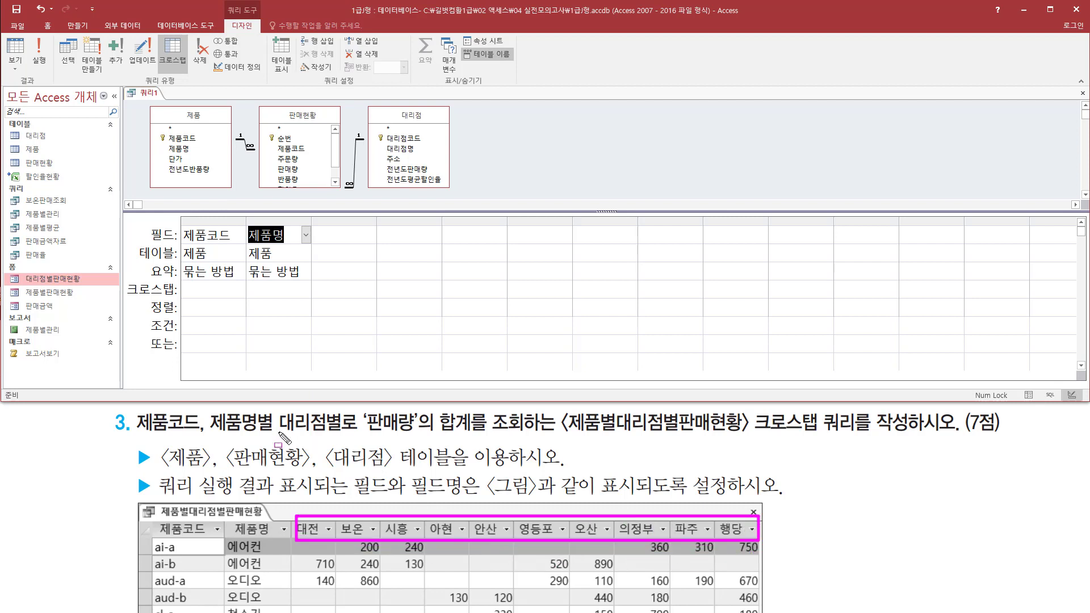
left_click_drag(278, 436, 346, 437)
key("Escape")
left_click(407, 149)
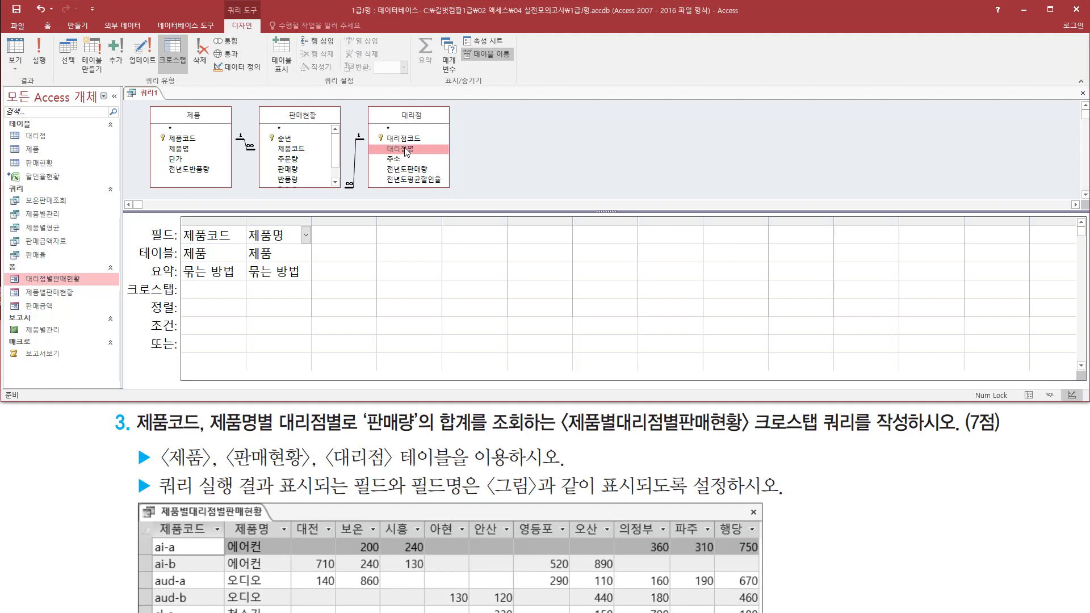
double_click(406, 149)
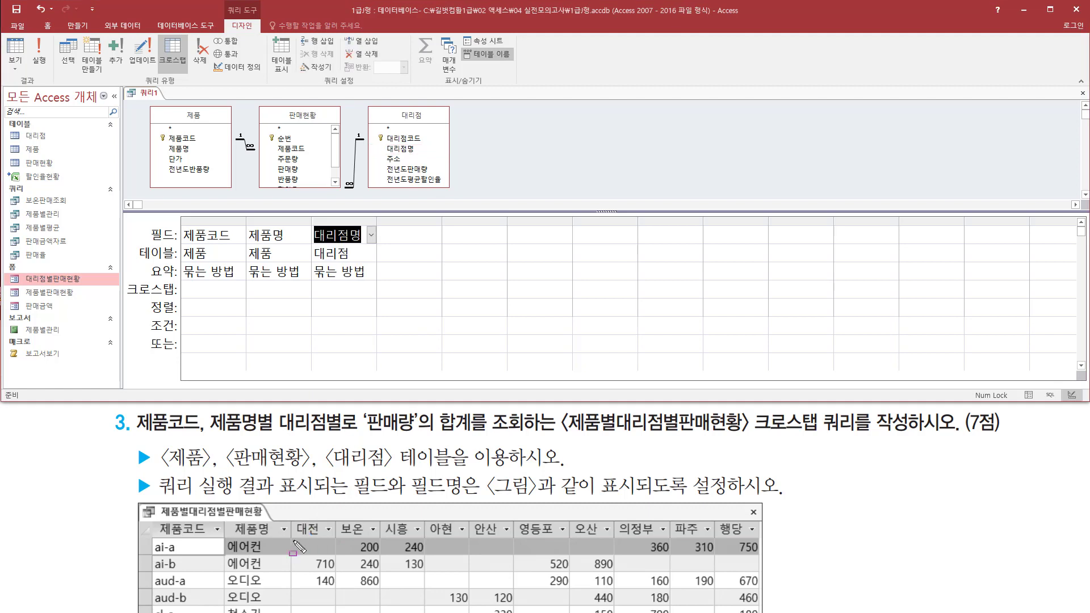
- Add the 판매량 field from the 판매현황 table to the query grid
left_click_drag(293, 538, 760, 607)
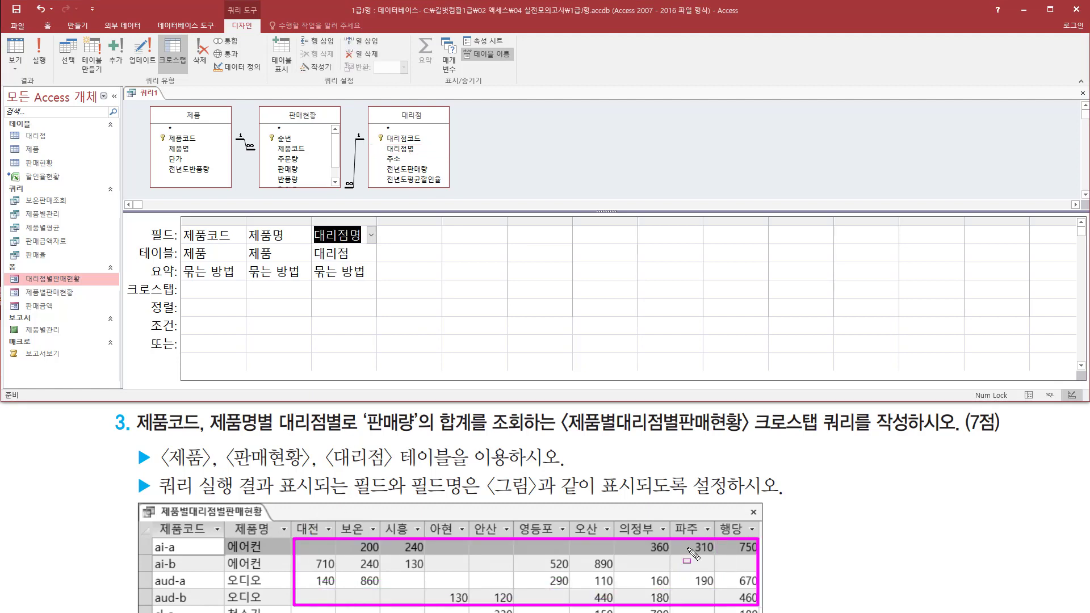
mouse_move(367, 444)
left_mouse_down()
mouse_move(484, 450)
mouse_move(473, 415)
left_mouse_up()
key("Escape")
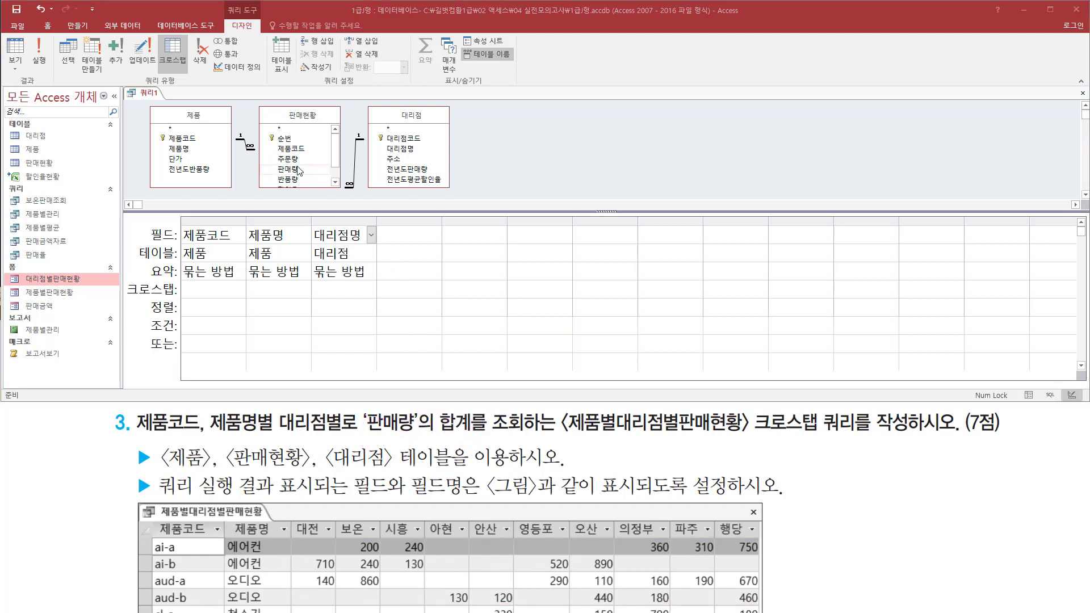
left_click(295, 170)
double_click(294, 171)
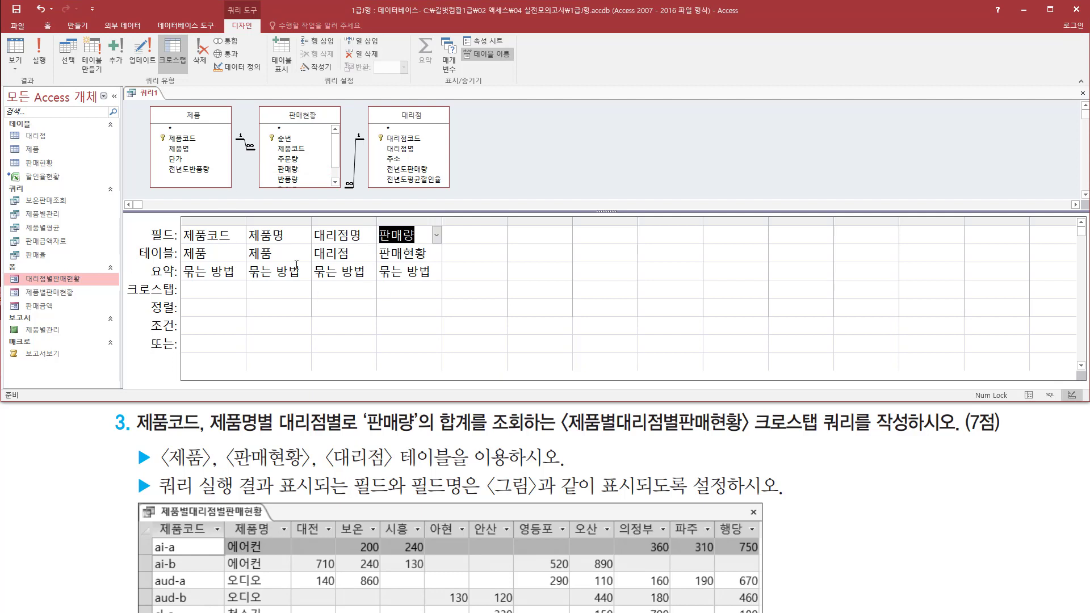
- Set the crosstab role of both 제품코드 and 제품명 to 행 머리글
mouse_move(127, 281)
left_mouse_down()
mouse_move(311, 304)
mouse_move(445, 312)
mouse_move(441, 302)
left_mouse_up()
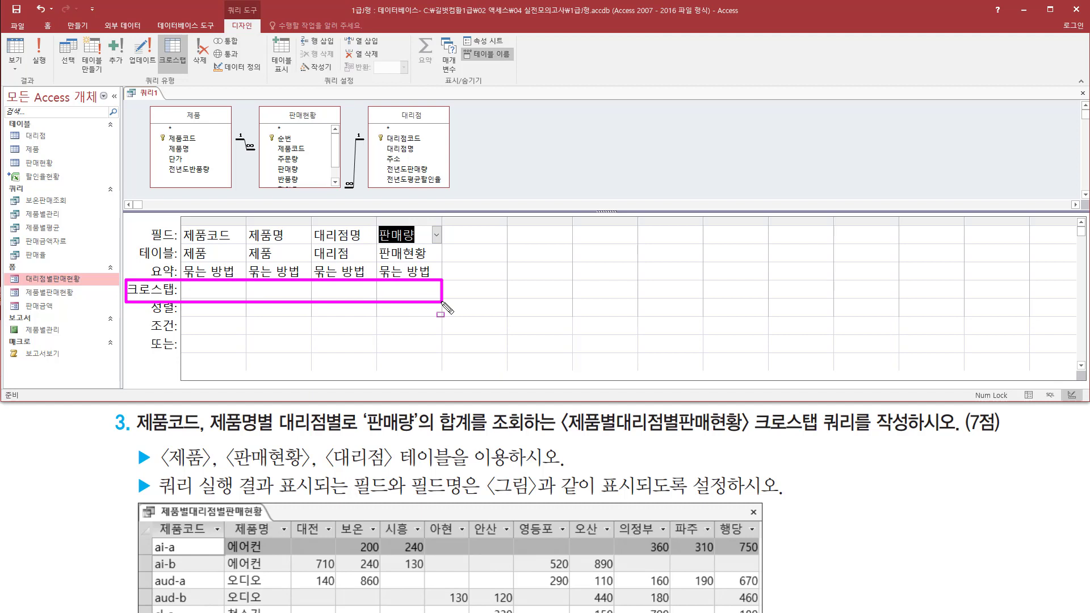
left_click(225, 290)
left_click(240, 291)
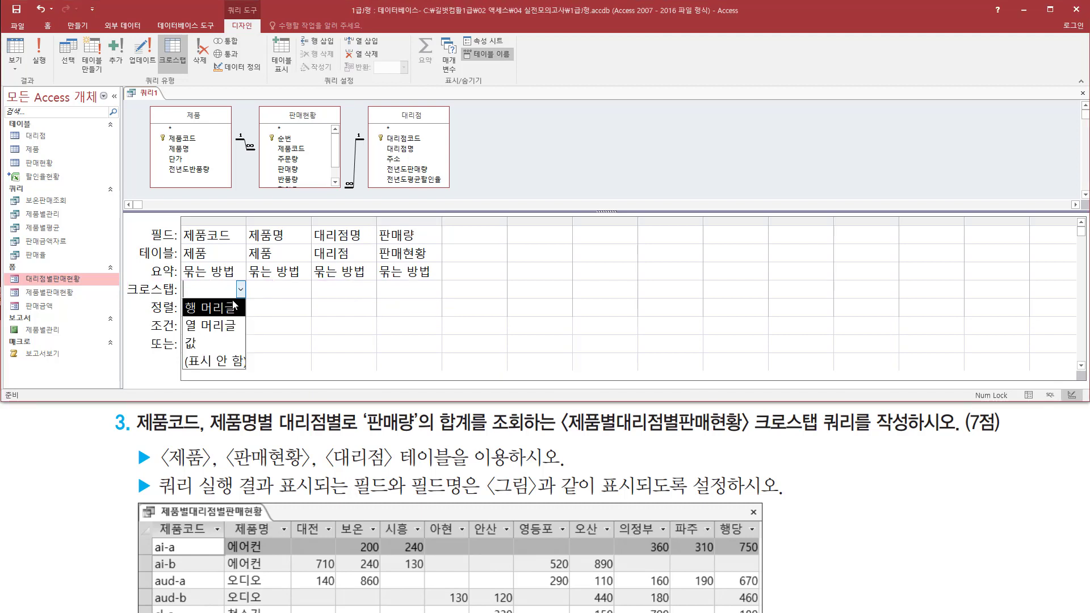
left_click(237, 308)
left_click(279, 291)
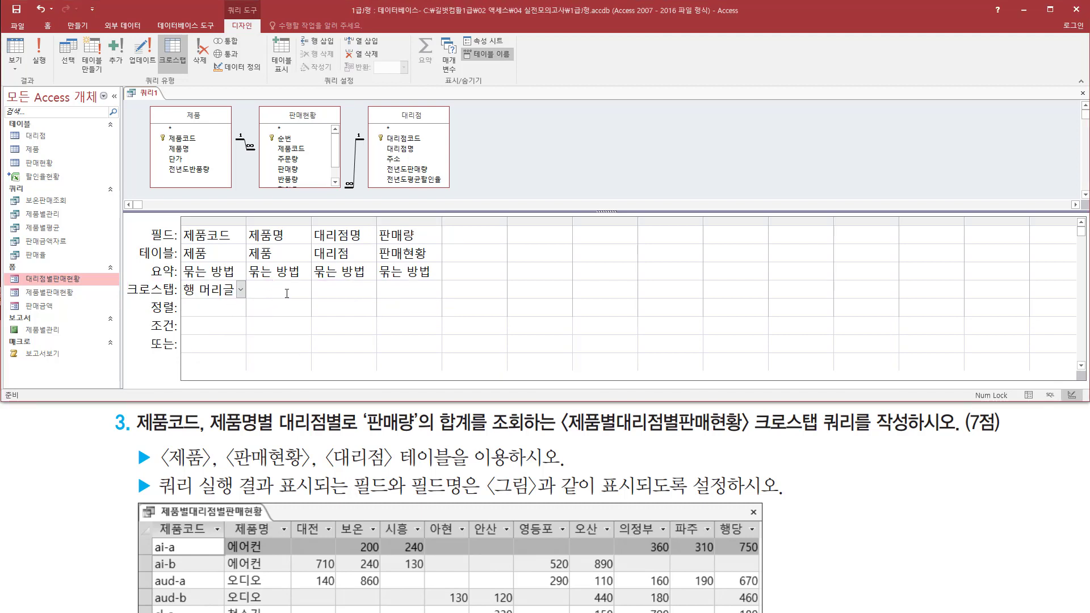
left_click(305, 289)
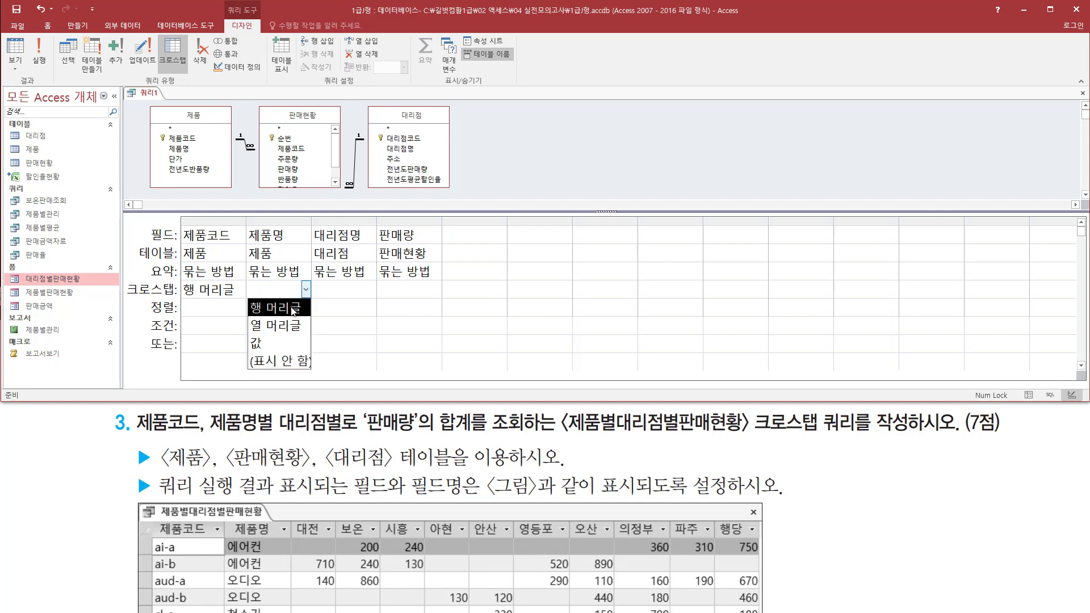
left_click(292, 309)
- Set the crosstab role of 대리점명 to 열 머리글 and that of 판매량 to 값
left_click(344, 291)
left_click(371, 290)
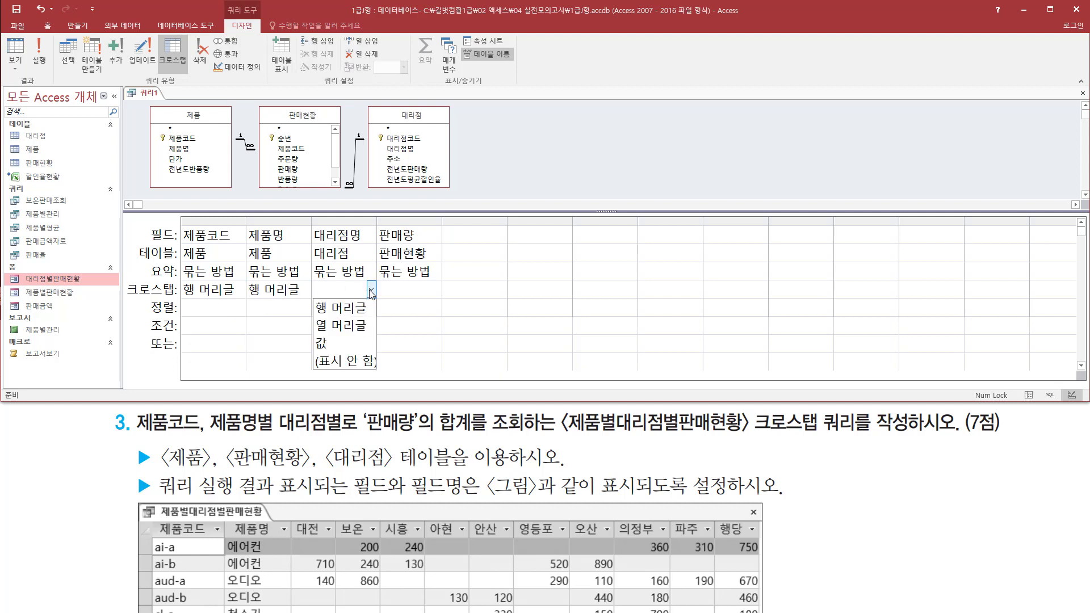
left_click(347, 326)
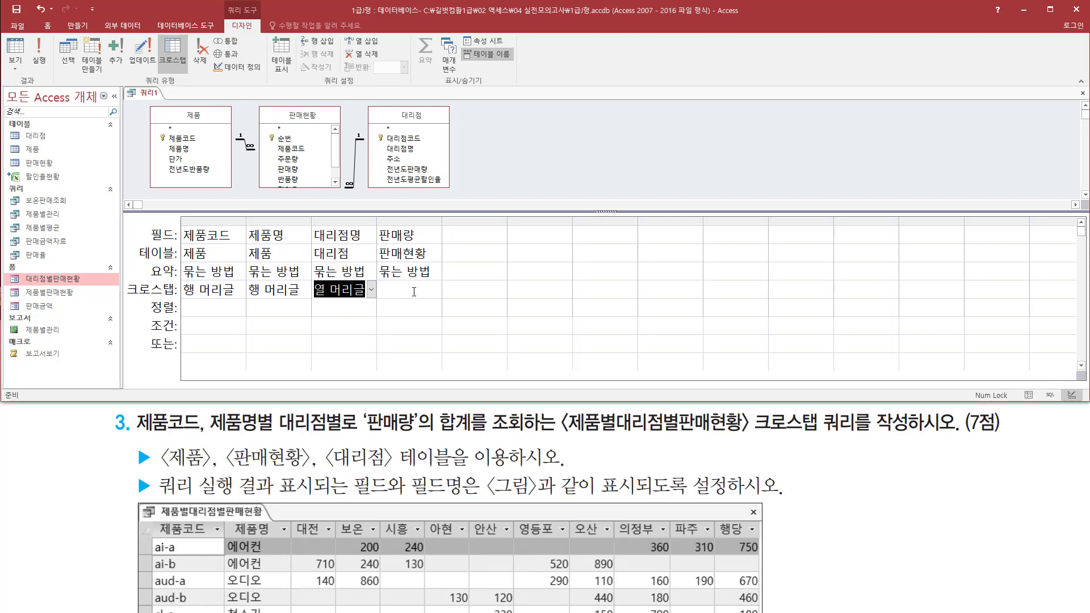
left_click(419, 290)
left_click(436, 291)
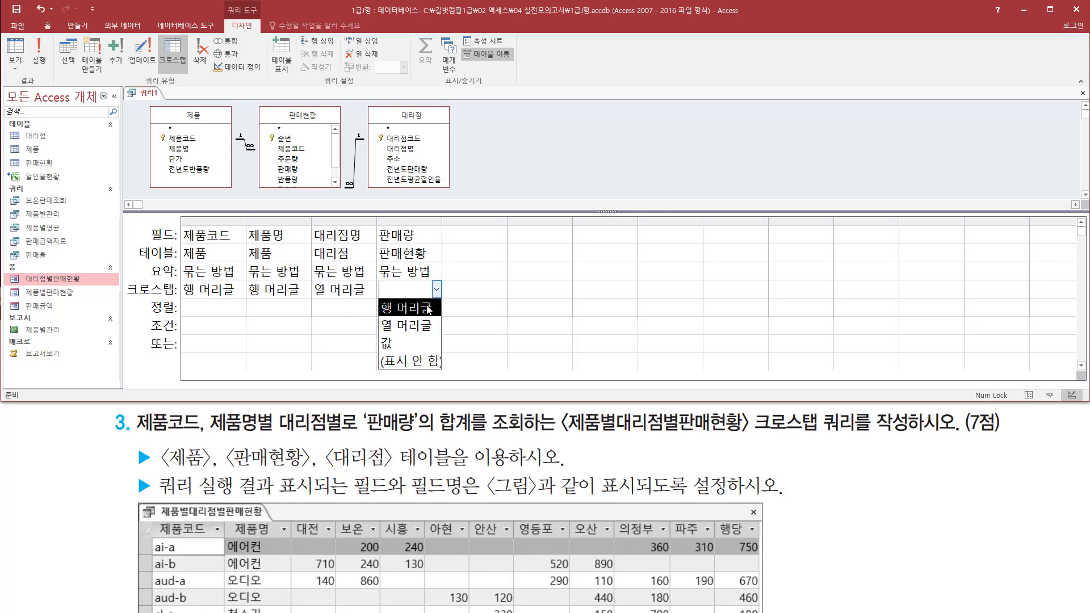
left_click(405, 339)
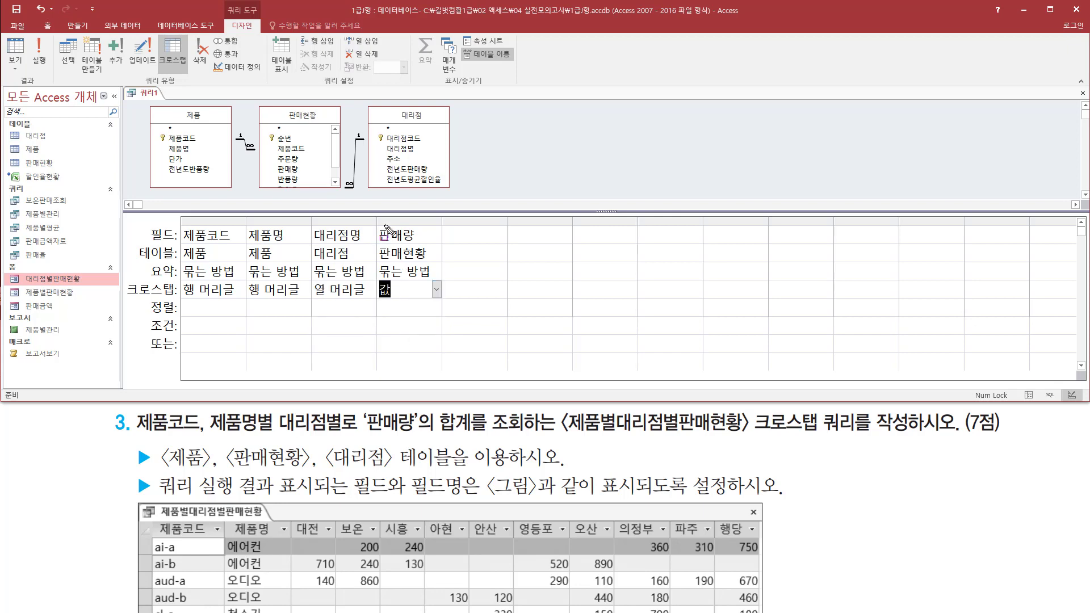
- Set the summary function of the 판매량 field to 합계
left_click_drag(374, 220, 421, 244)
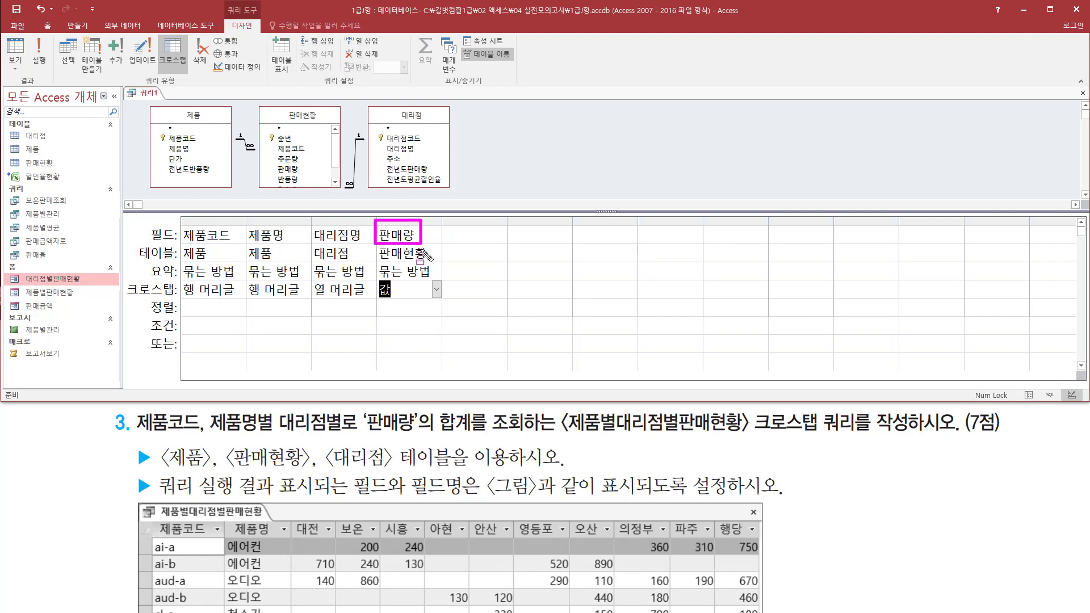
left_click_drag(362, 435, 485, 435)
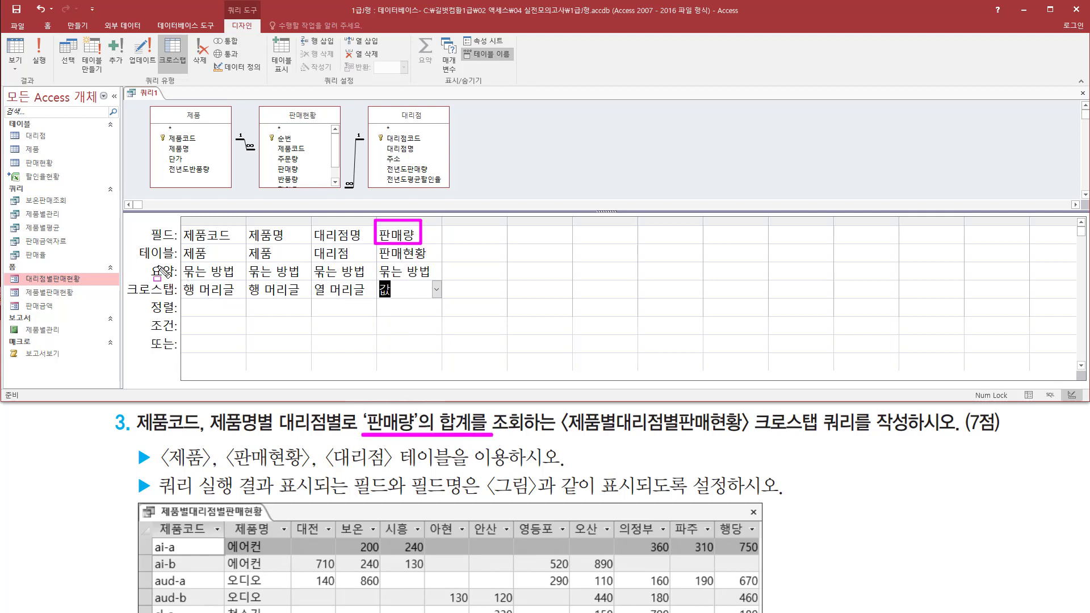
left_click_drag(149, 261, 186, 278)
left_click_drag(377, 261, 446, 279)
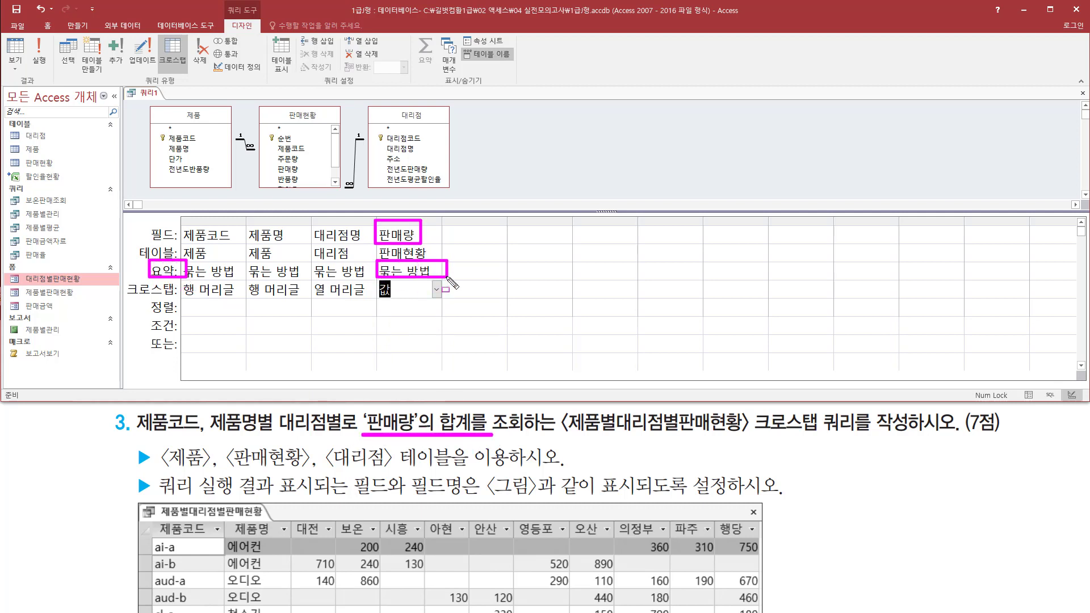
key("Escape")
left_click(436, 271)
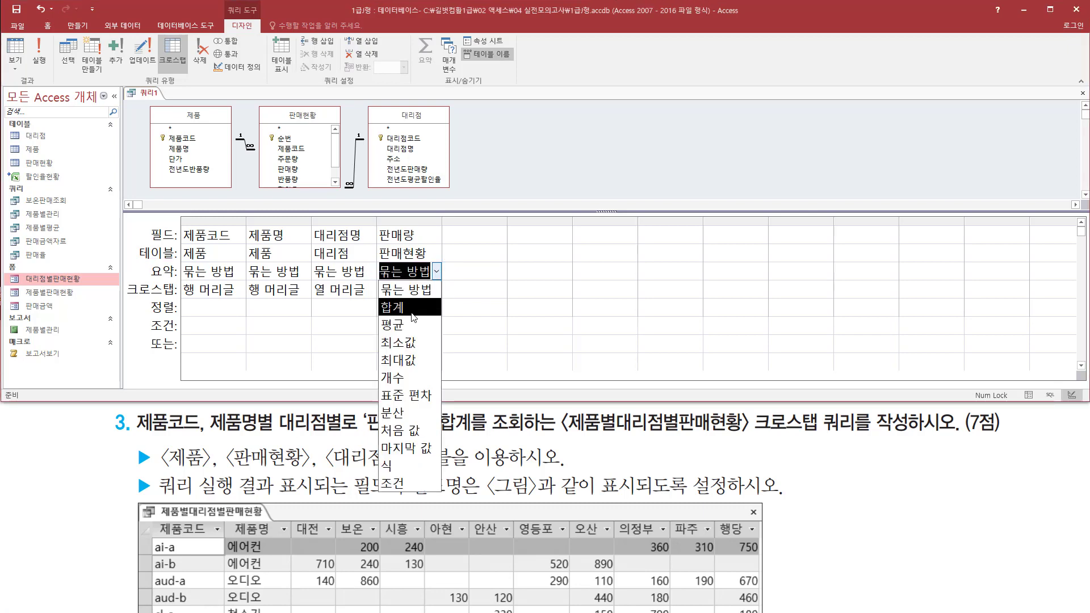
left_click(413, 308)
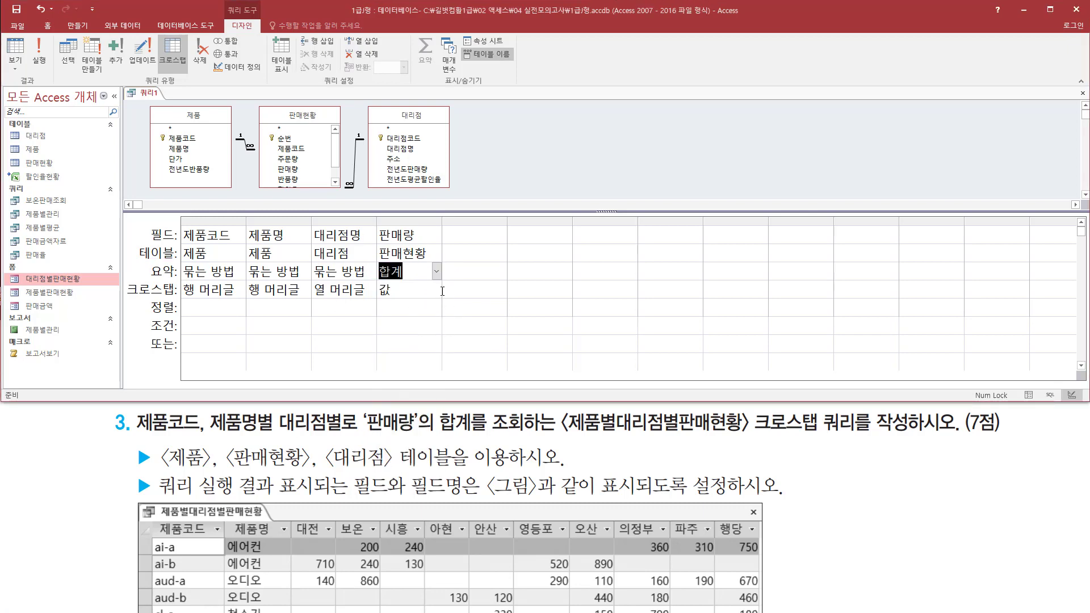
left_click(358, 290)
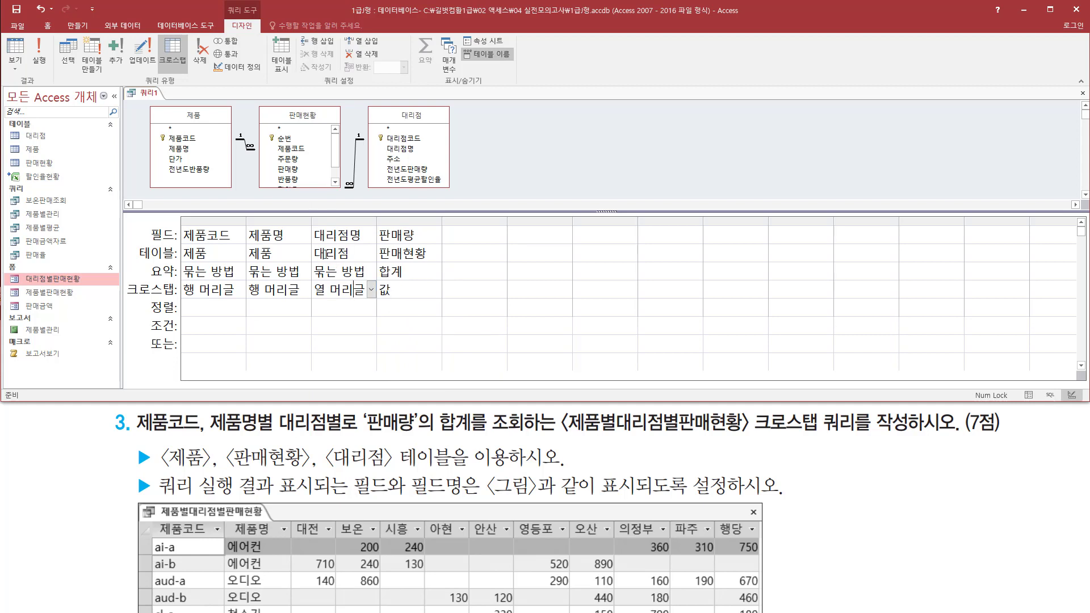
- Run the crosstab query and compare its row headings, column headings, values and record count with the expected result in question 3
left_click(51, 69)
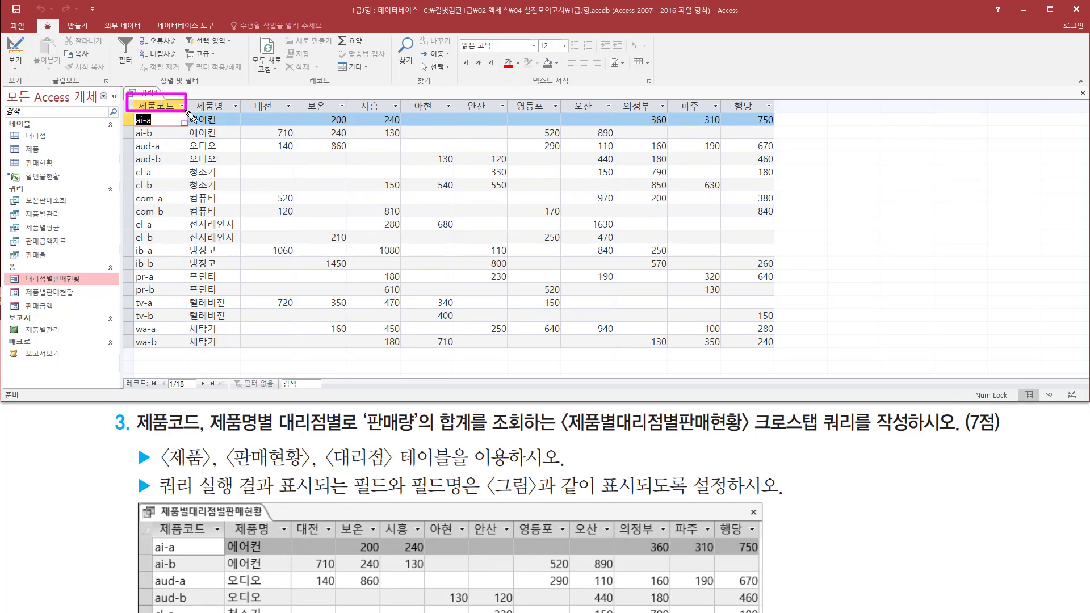
left_click_drag(228, 111, 239, 111)
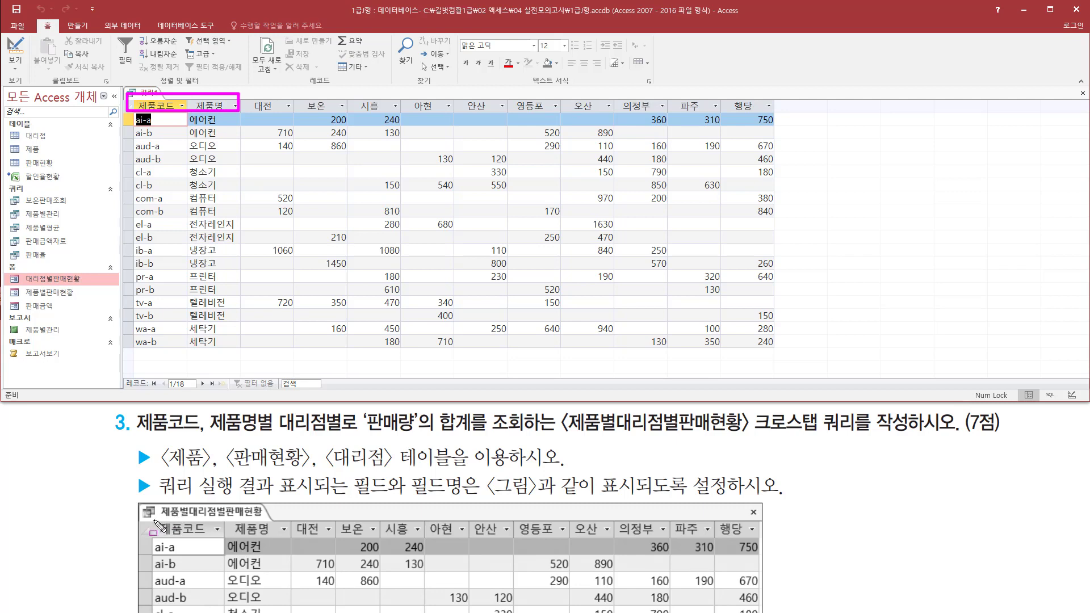
left_click_drag(154, 521, 285, 540)
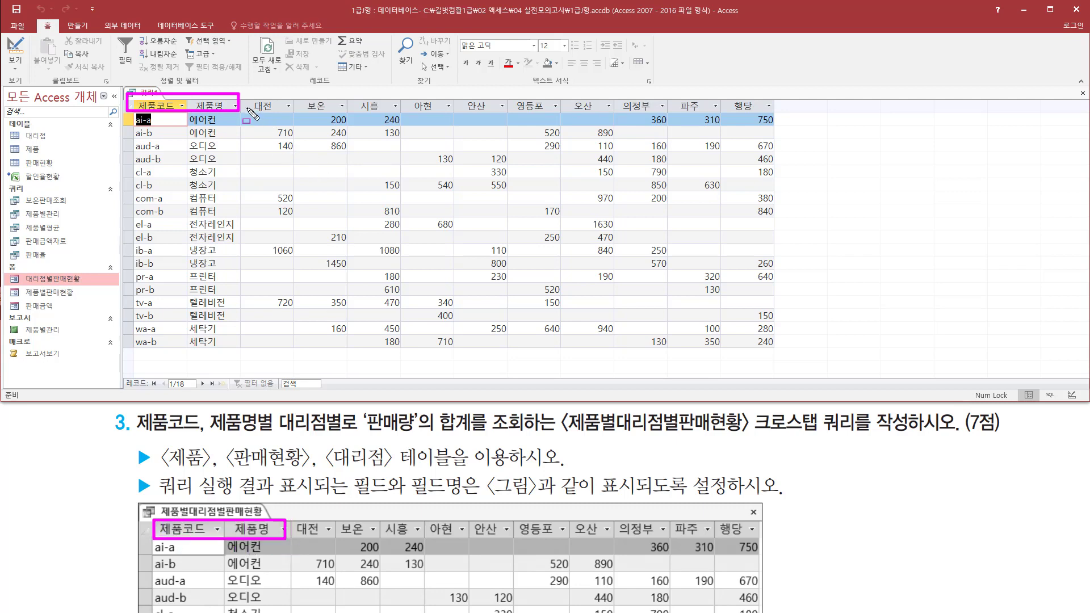
mouse_move(245, 110)
left_mouse_down()
mouse_move(758, 115)
mouse_move(779, 98)
left_mouse_up()
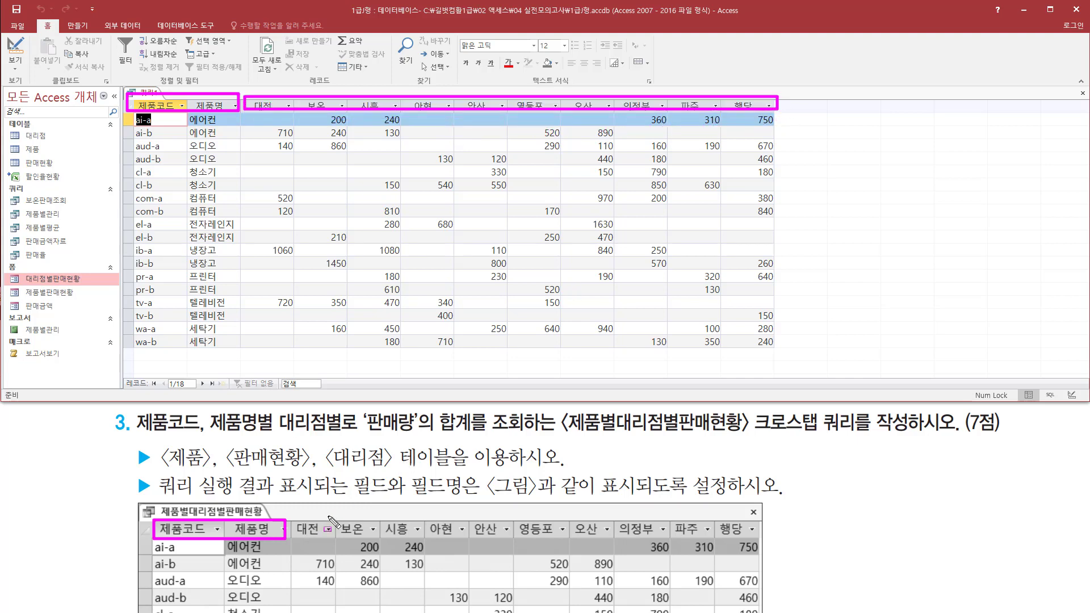
mouse_move(294, 519)
left_mouse_down()
mouse_move(724, 545)
mouse_move(754, 538)
left_mouse_up()
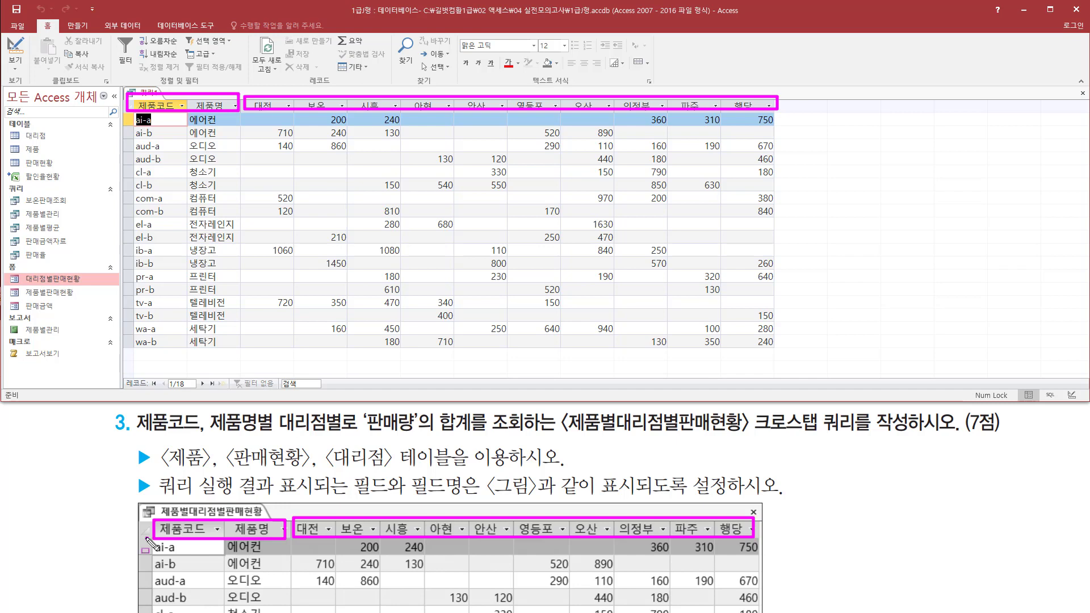
mouse_move(148, 540)
left_mouse_down()
mouse_move(165, 559)
mouse_move(188, 558)
mouse_move(206, 611)
left_mouse_up()
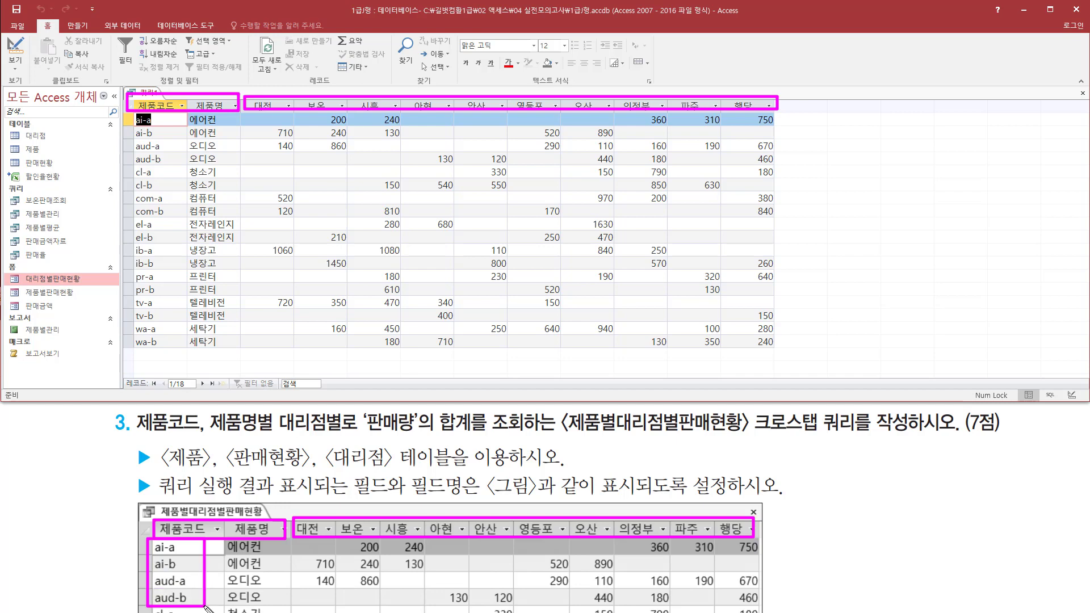
left_click_drag(129, 112, 171, 167)
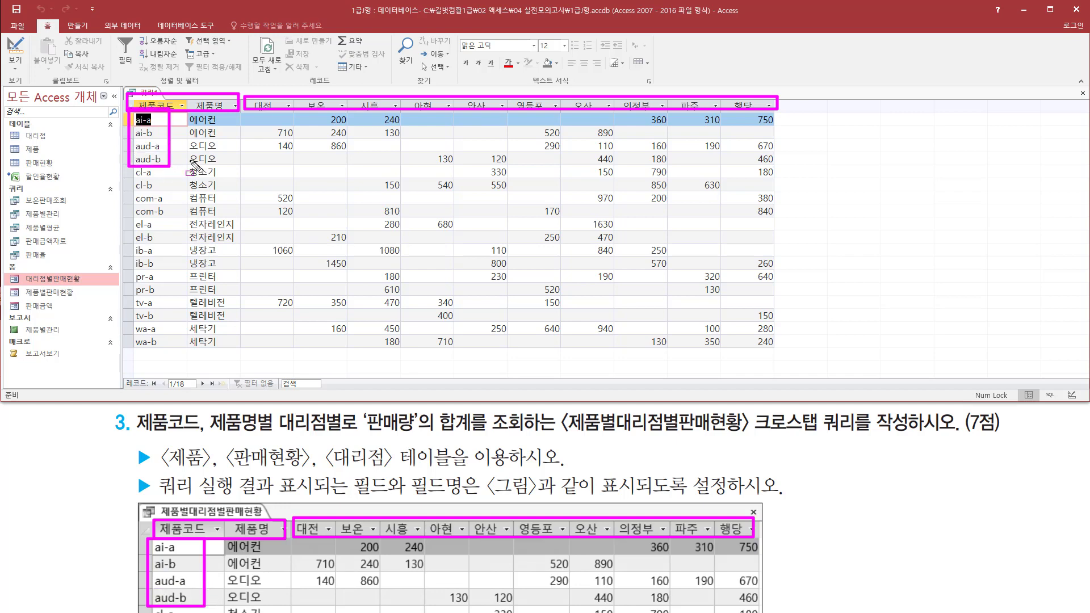
mouse_move(183, 112)
left_mouse_down()
mouse_move(188, 135)
mouse_move(227, 167)
left_mouse_up()
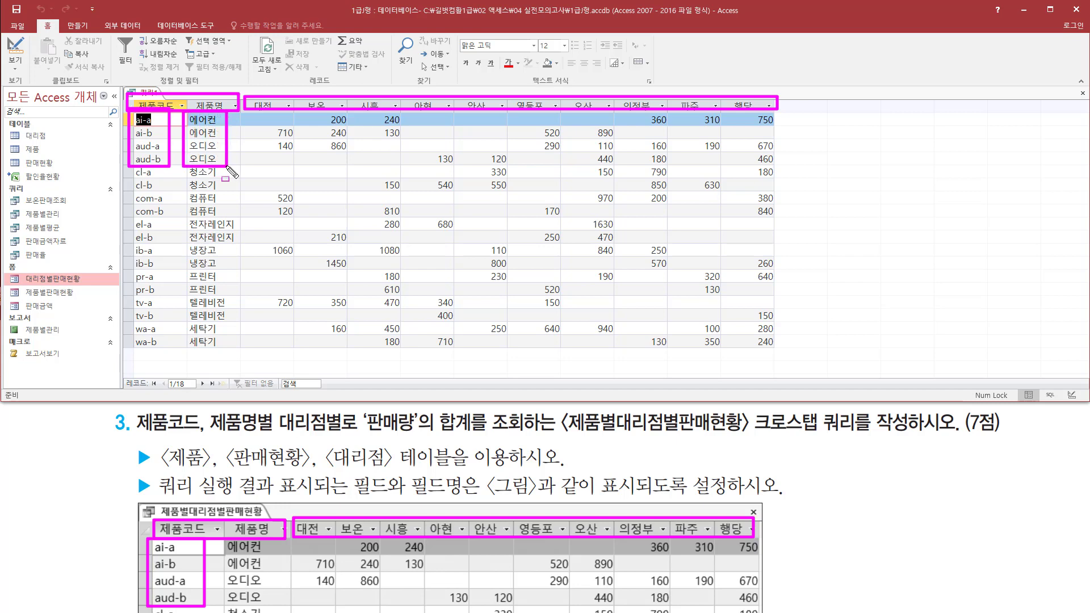
left_click_drag(218, 540, 271, 600)
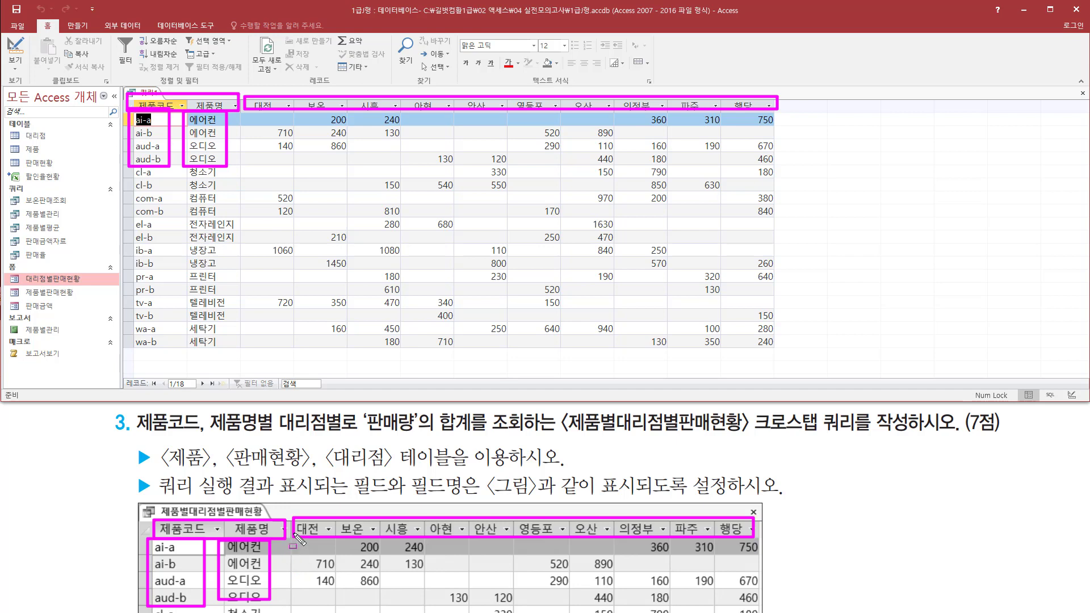
mouse_move(294, 539)
left_mouse_down()
mouse_move(571, 612)
mouse_move(758, 610)
left_mouse_up()
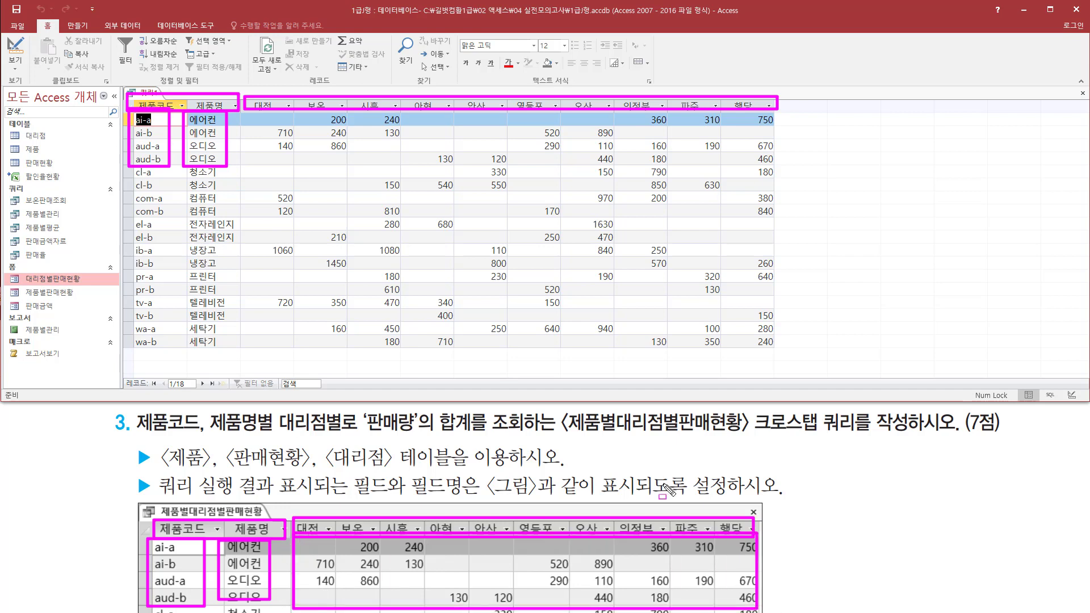
mouse_move(245, 112)
left_mouse_down()
mouse_move(607, 168)
mouse_move(779, 167)
left_mouse_up()
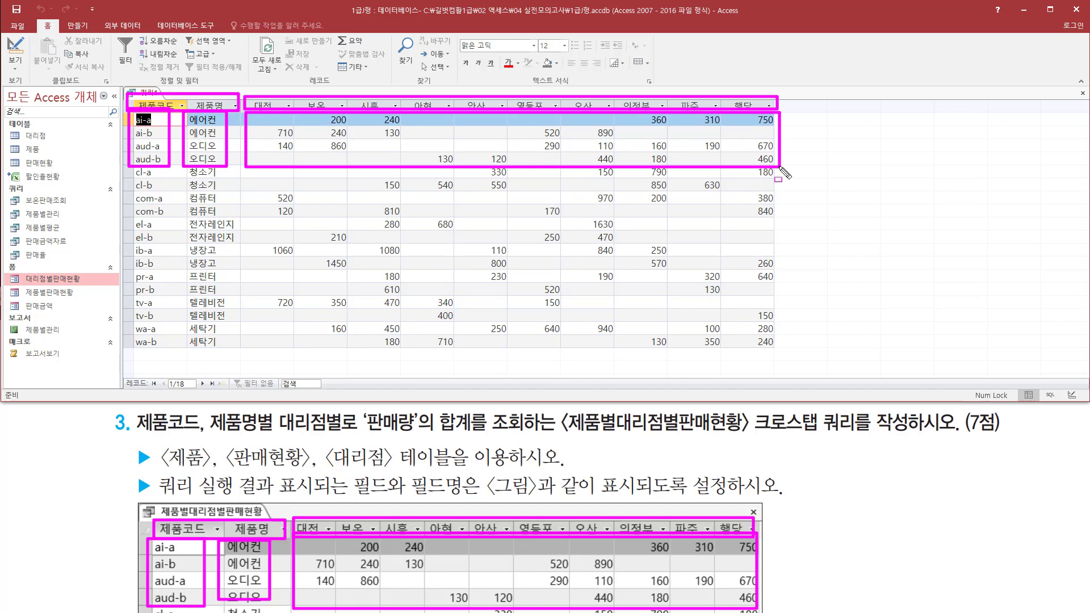
left_click_drag(122, 375, 223, 402)
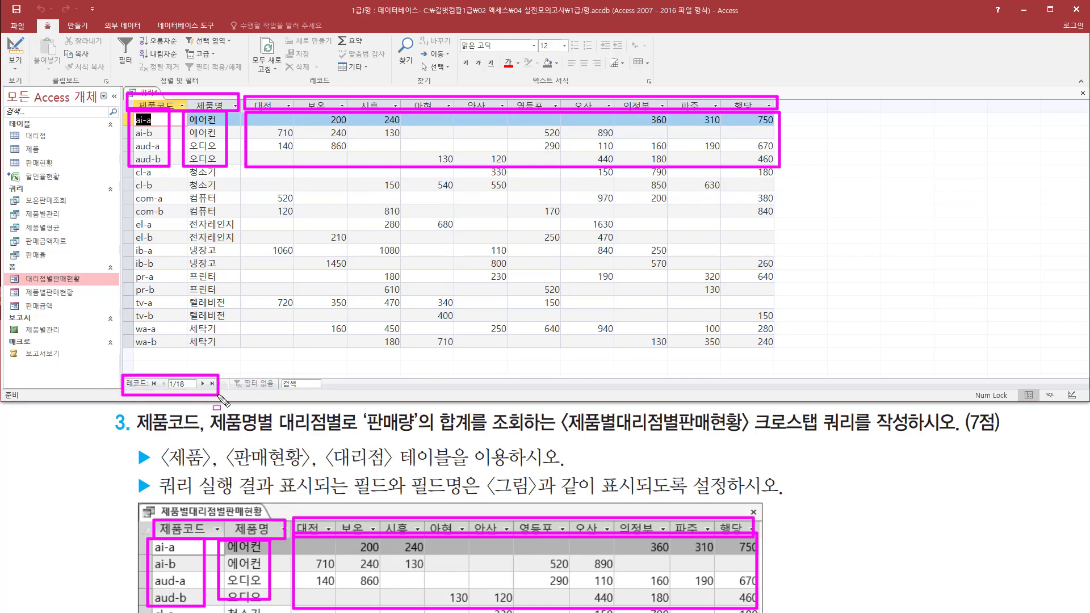
key("Escape")
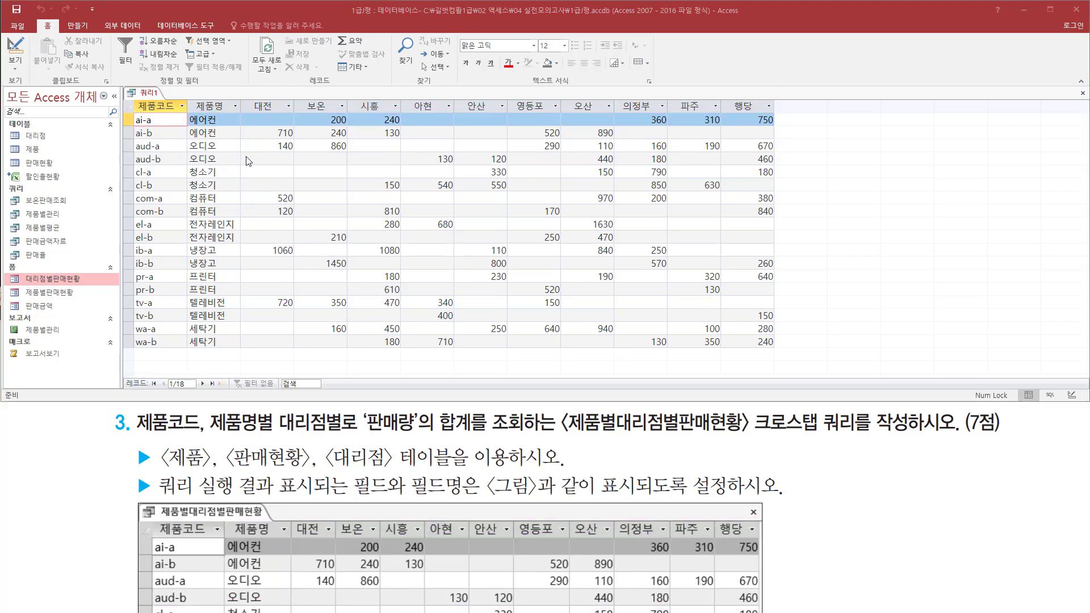
- Close the crosstab query and save it under the name 제품별대리점별판매현황
right_click(153, 95)
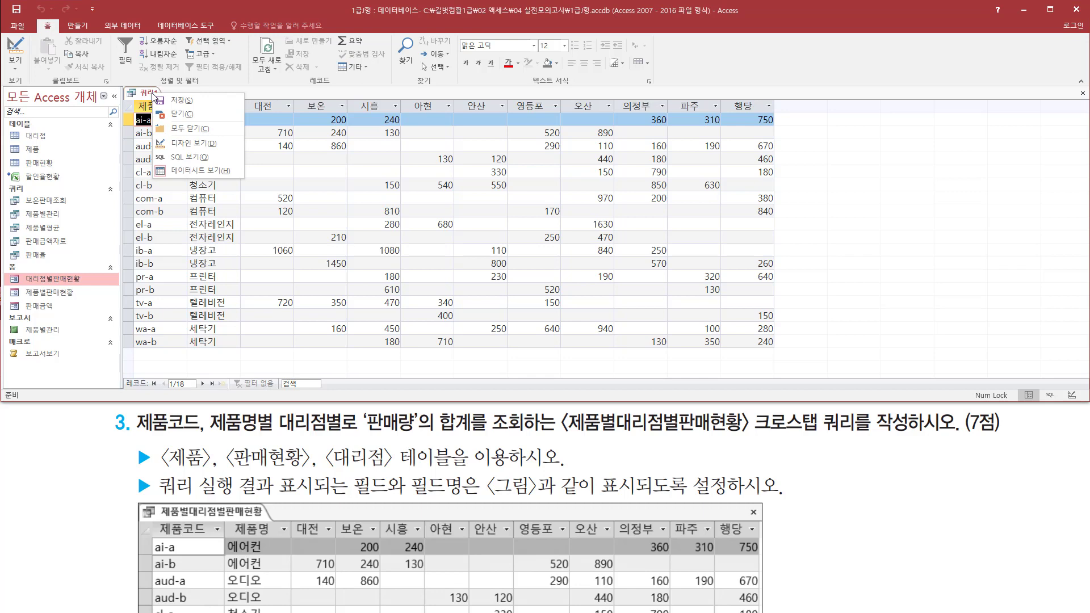
left_click(174, 115)
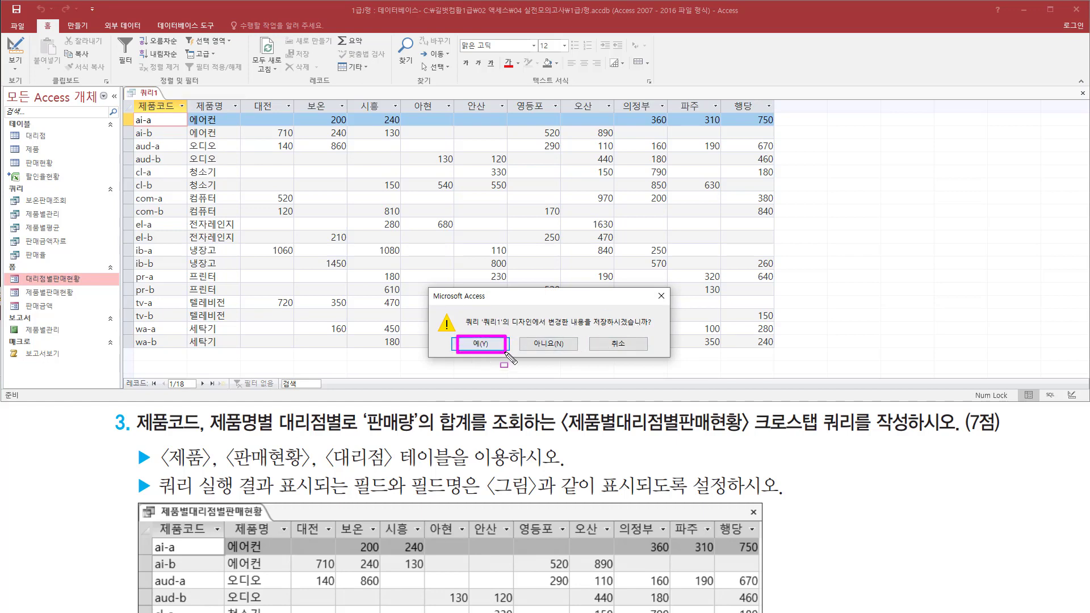
left_click(487, 345)
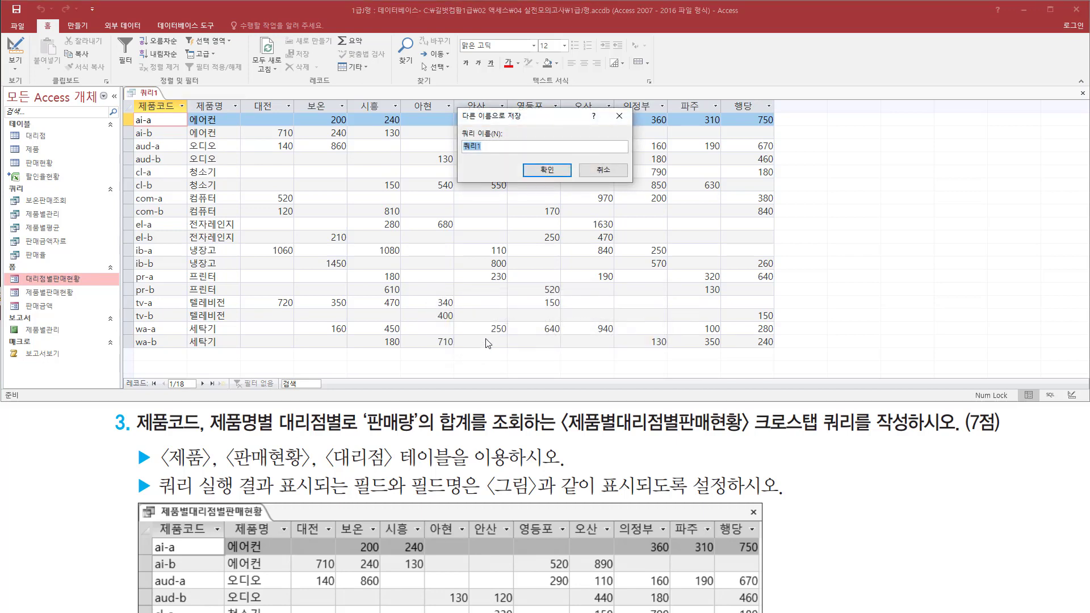
left_click_drag(456, 121, 505, 163)
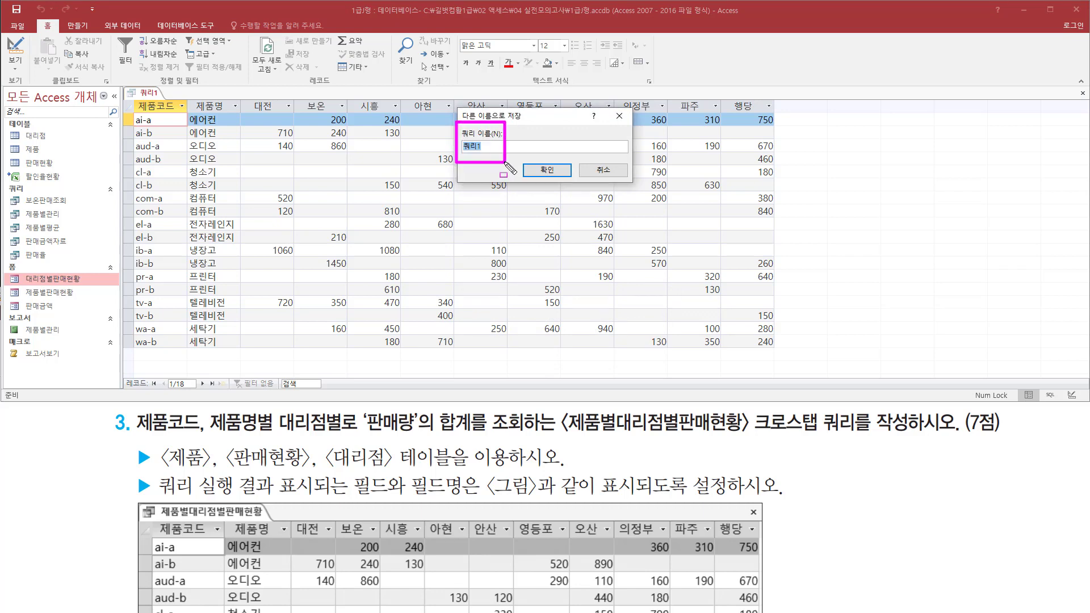
left_click_drag(559, 434, 755, 435)
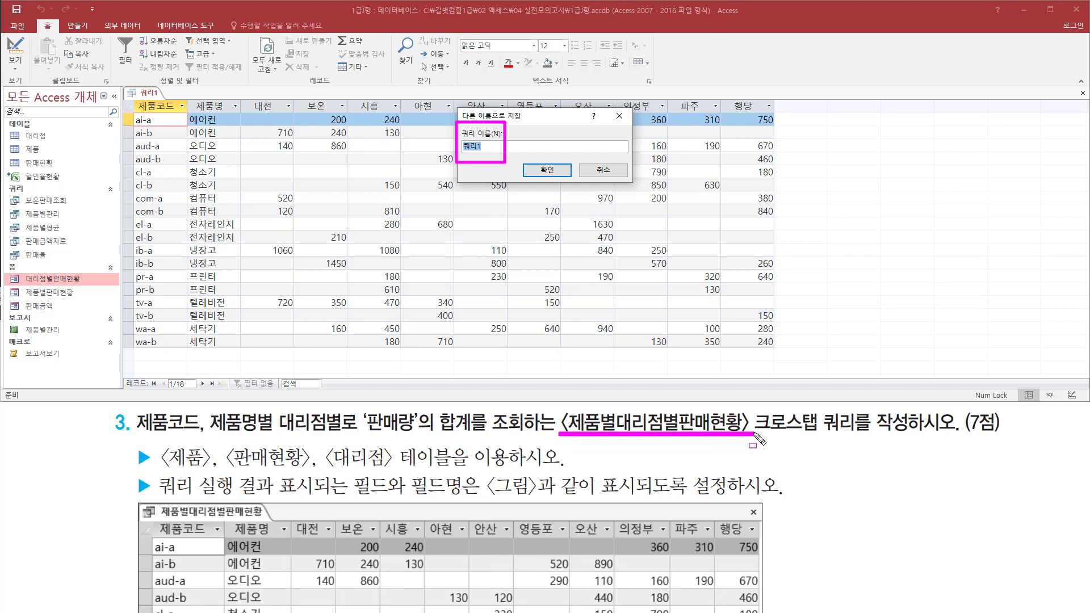
key("Escape")
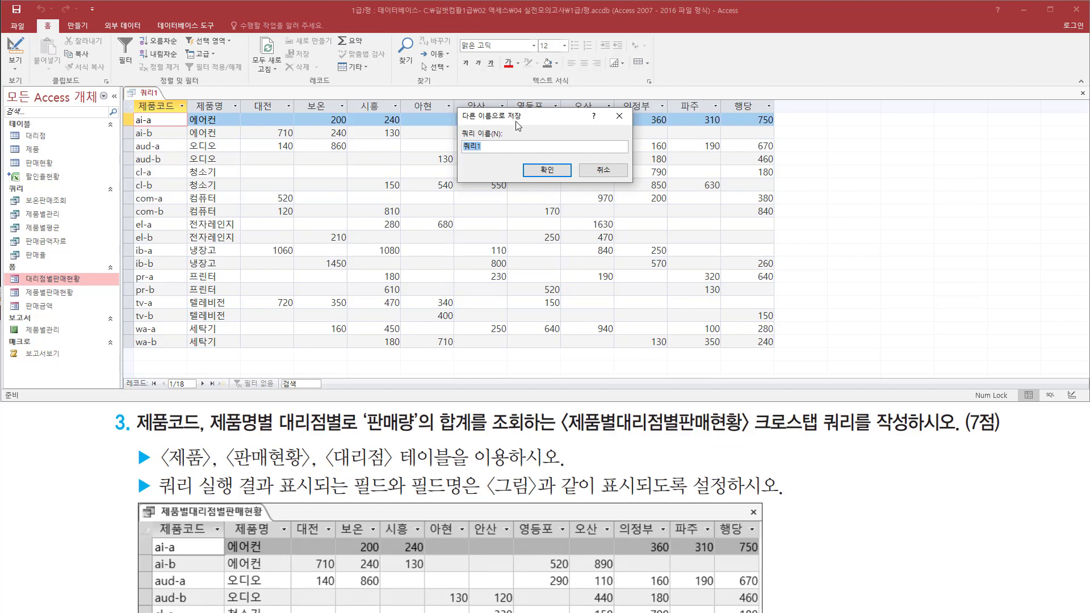
type("제품별대리점별판매현황")
mouse_move(460, 157)
left_mouse_down()
mouse_move(569, 157)
mouse_move(567, 182)
left_mouse_up()
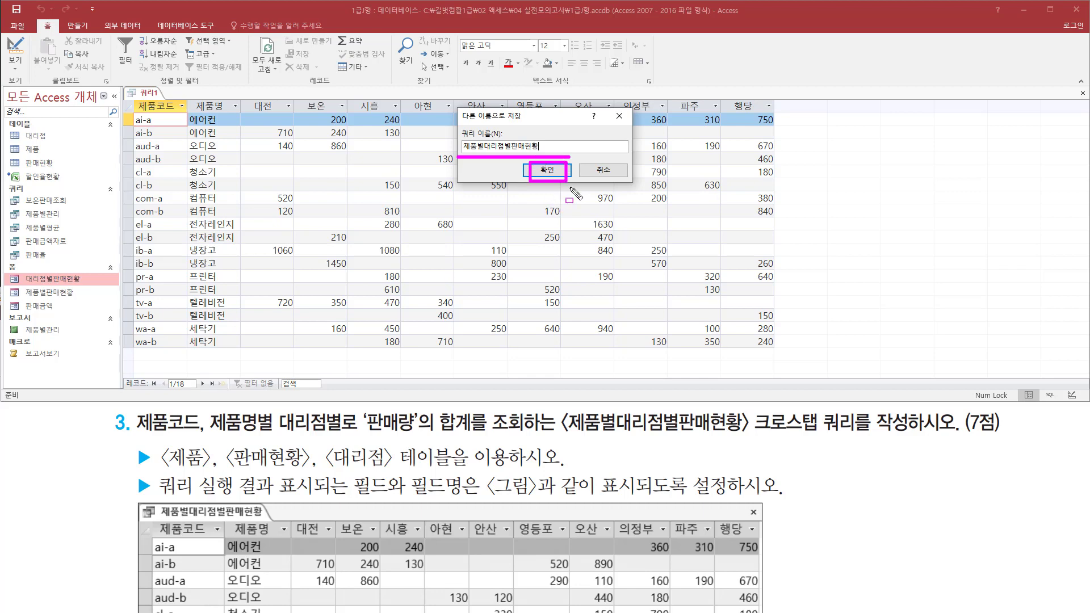
left_click(546, 170)
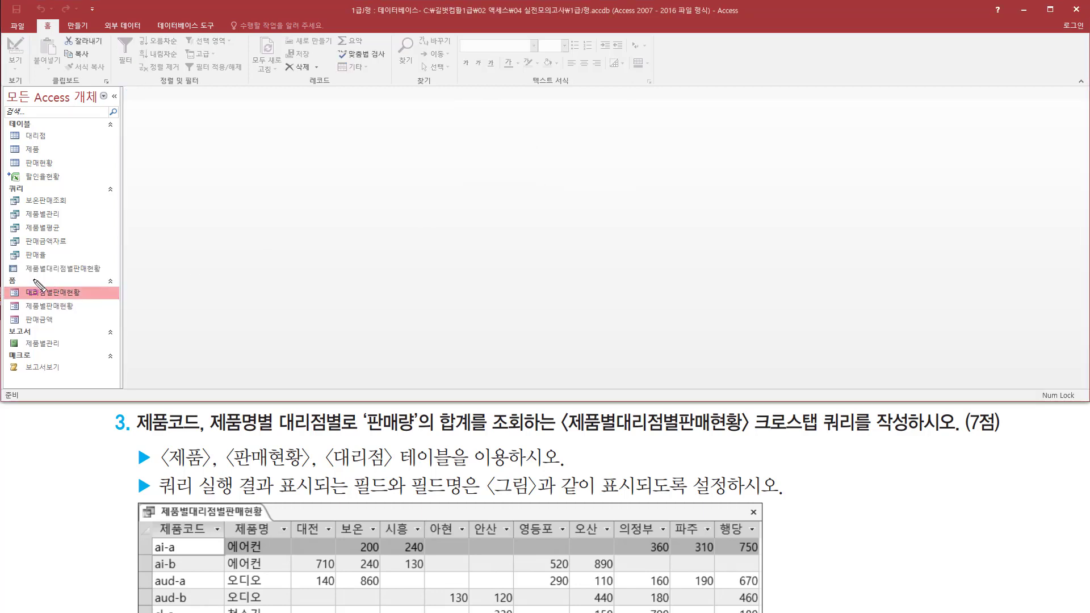
mouse_move(8, 277)
left_mouse_down()
mouse_move(111, 277)
mouse_move(7, 275)
left_mouse_up()
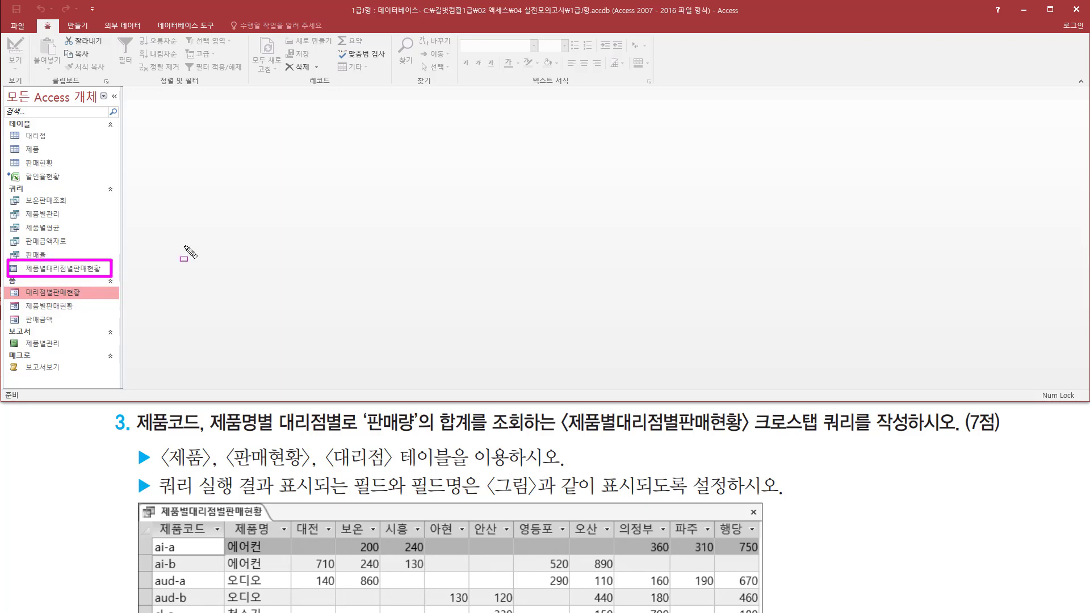
key("Escape")
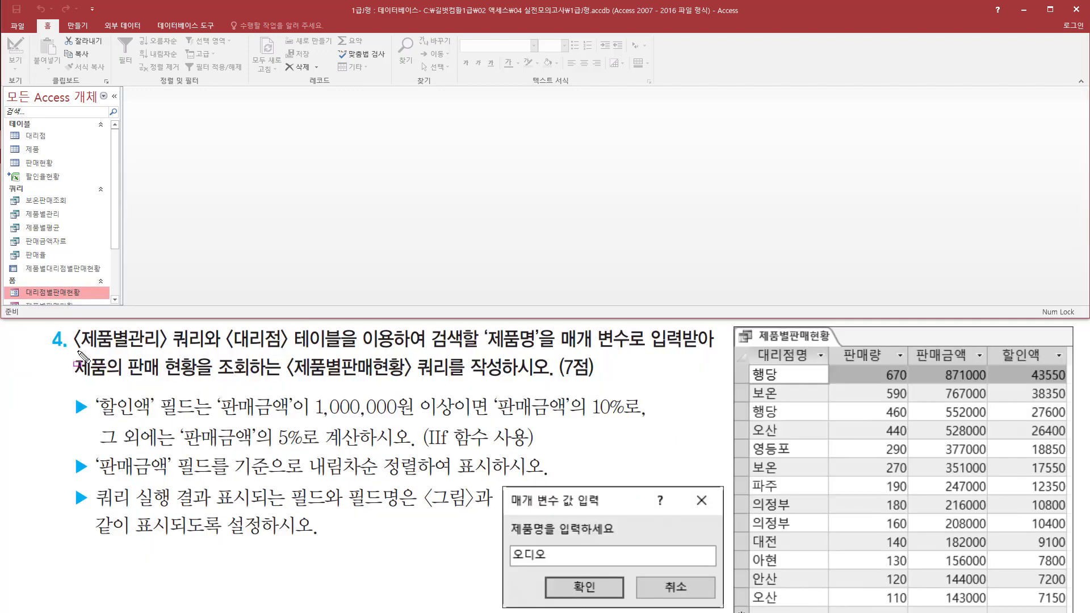
- Examine question 4 for the 제품별판매현황 query's source objects, 제품명 parameter prompt and expected result fields
left_click_drag(73, 351, 344, 352)
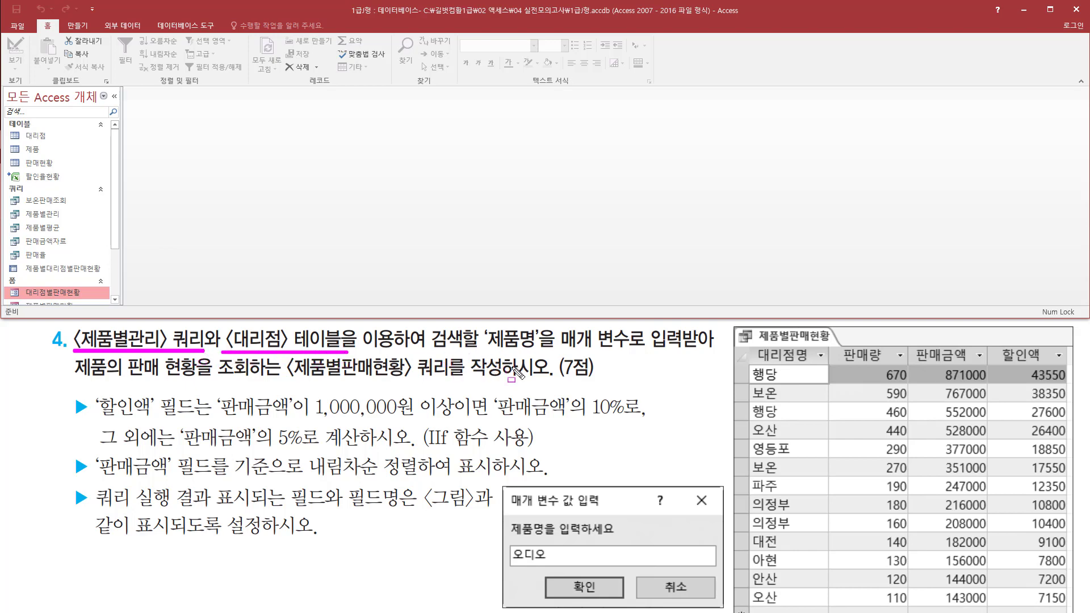
mouse_move(486, 327)
left_mouse_down()
mouse_move(498, 342)
mouse_move(551, 353)
mouse_move(710, 353)
left_mouse_up()
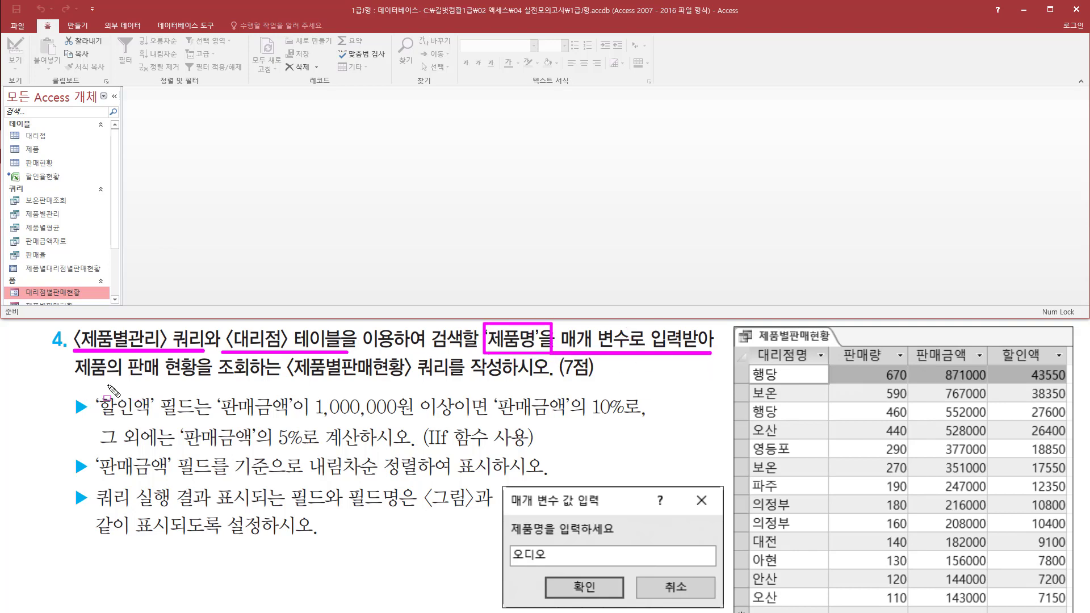
left_click_drag(82, 382, 304, 381)
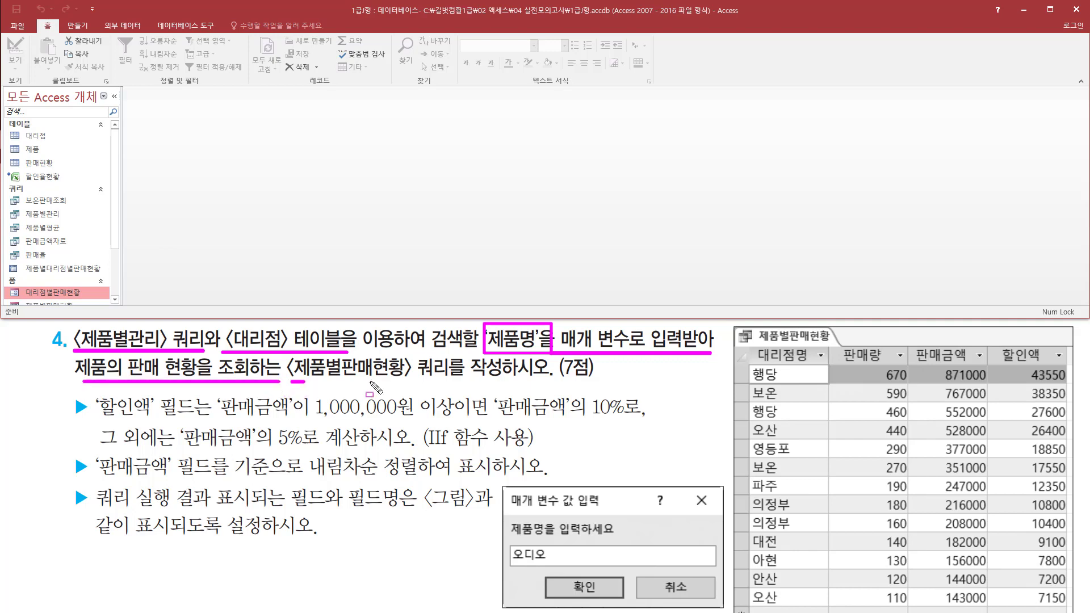
left_click_drag(372, 384, 550, 382)
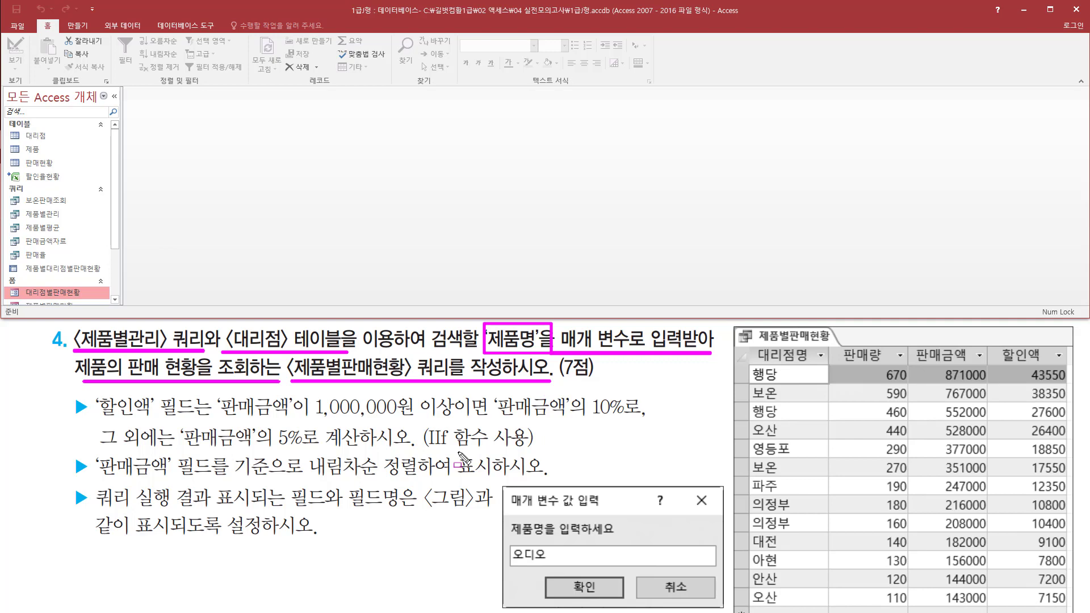
mouse_move(501, 486)
left_mouse_down()
mouse_move(530, 555)
mouse_move(725, 610)
left_mouse_up()
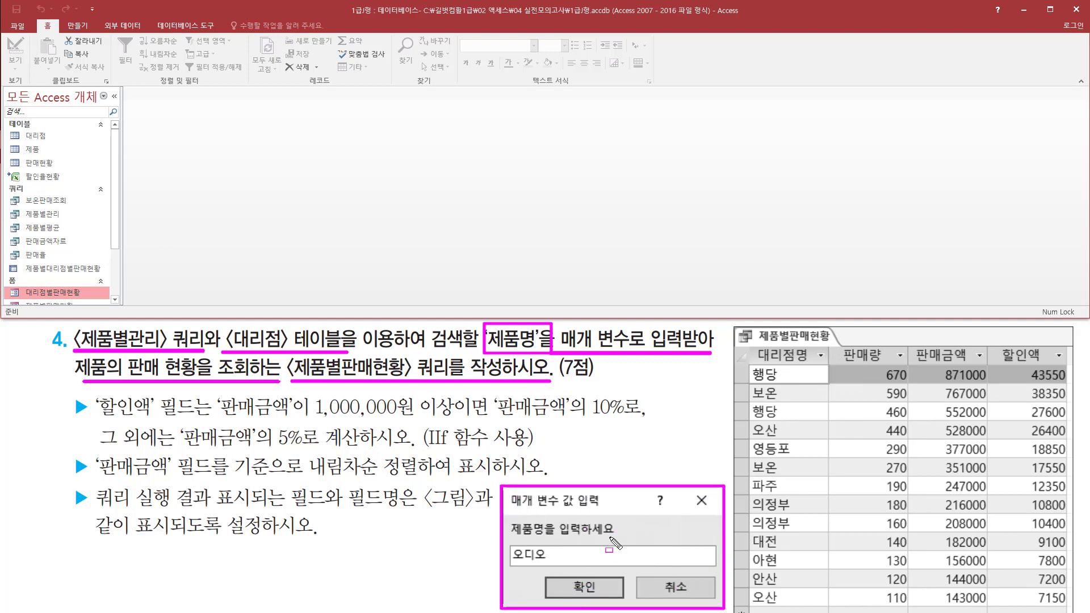
mouse_move(510, 566)
left_mouse_down()
mouse_move(546, 566)
mouse_move(550, 545)
left_mouse_up()
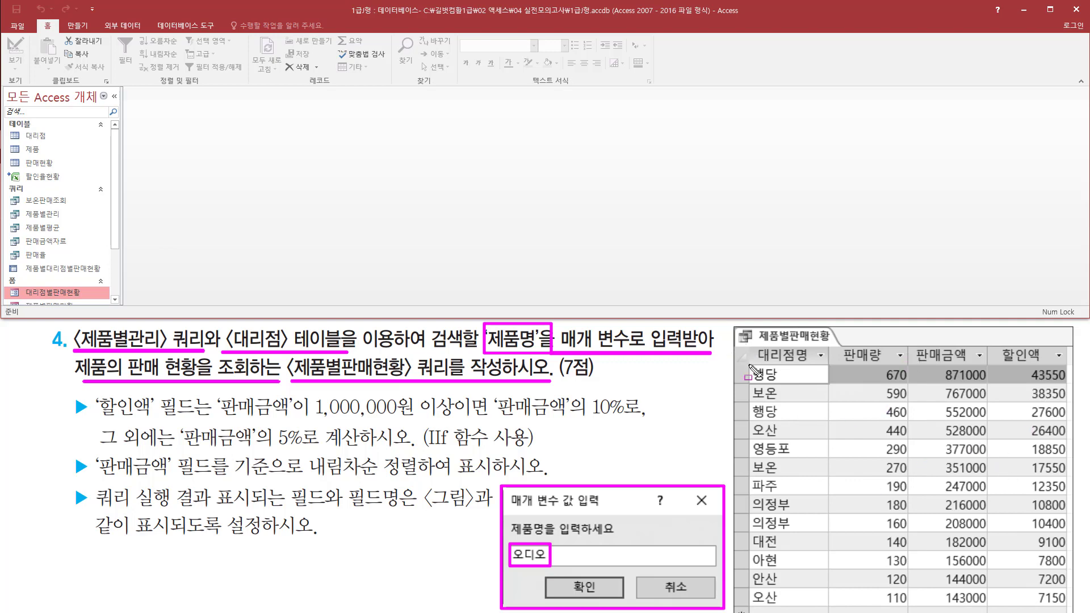
left_click_drag(746, 342, 1072, 609)
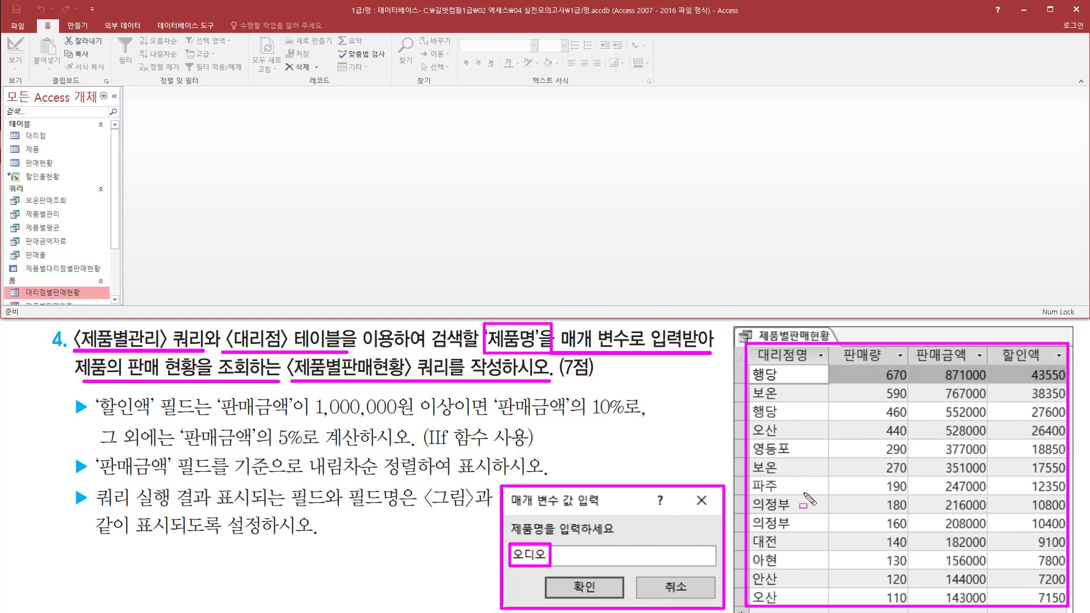
key("Escape")
- Create a new query in design view
left_click(78, 27)
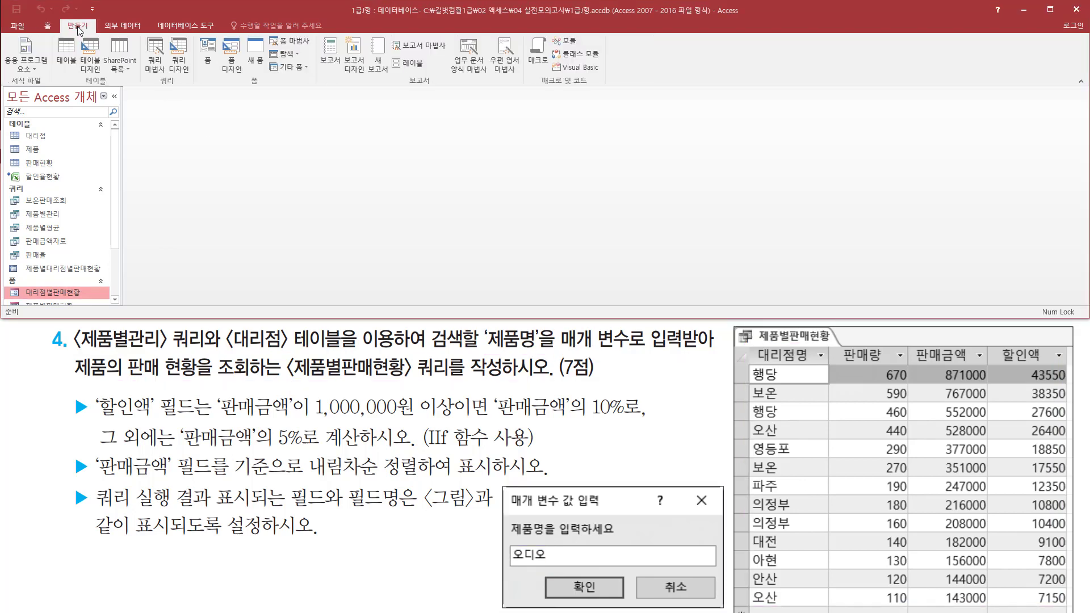
left_click_drag(59, 18, 96, 33)
left_click_drag(165, 34, 195, 78)
key("Escape")
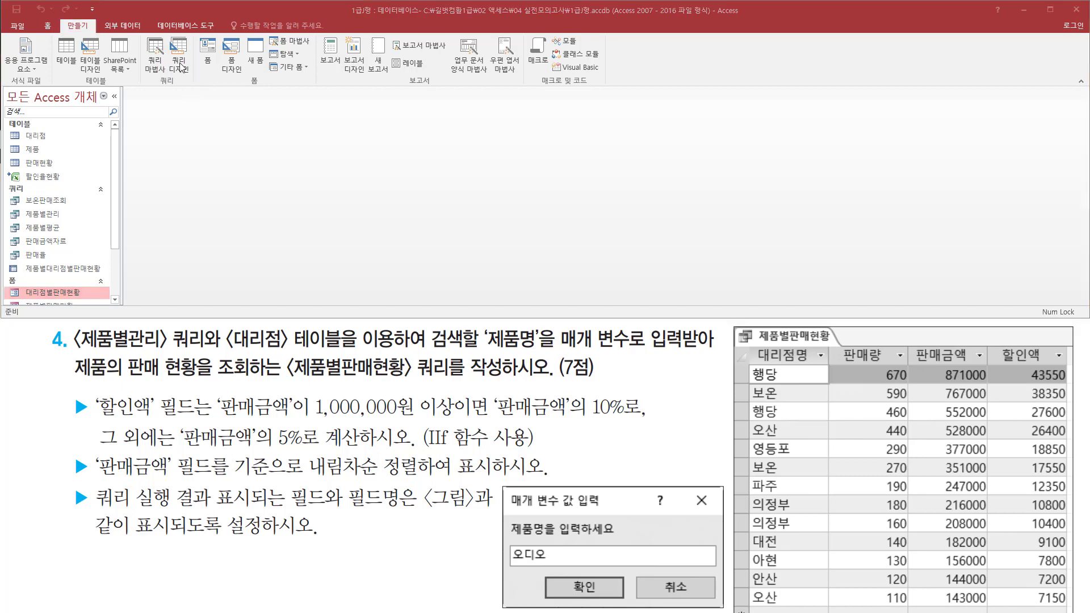
left_click(178, 56)
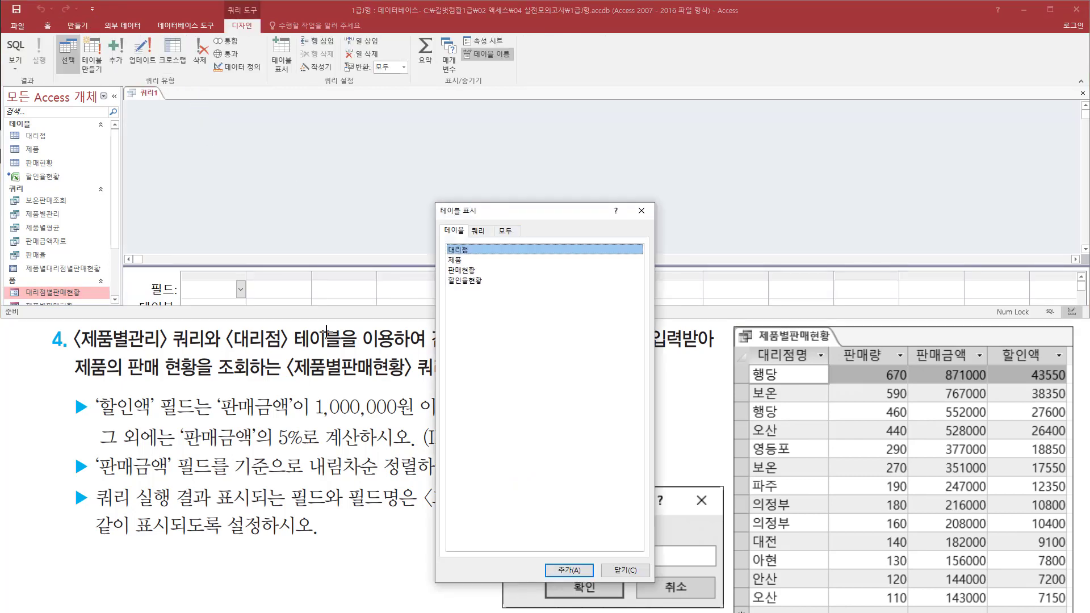
- Add the 제품별관리 query as a source of the new query
left_click_drag(74, 350, 203, 351)
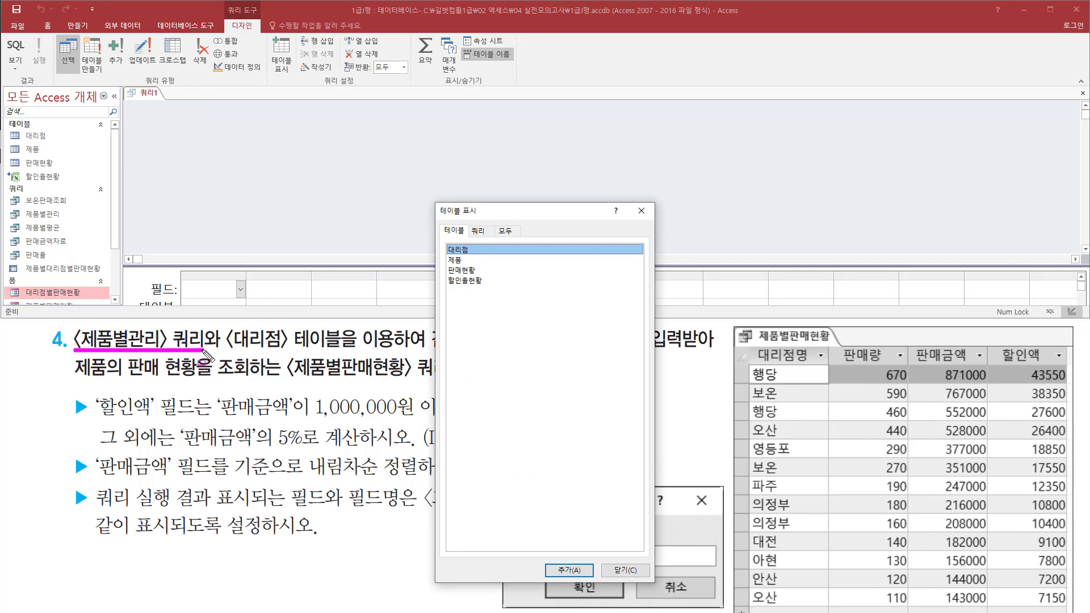
key("Escape")
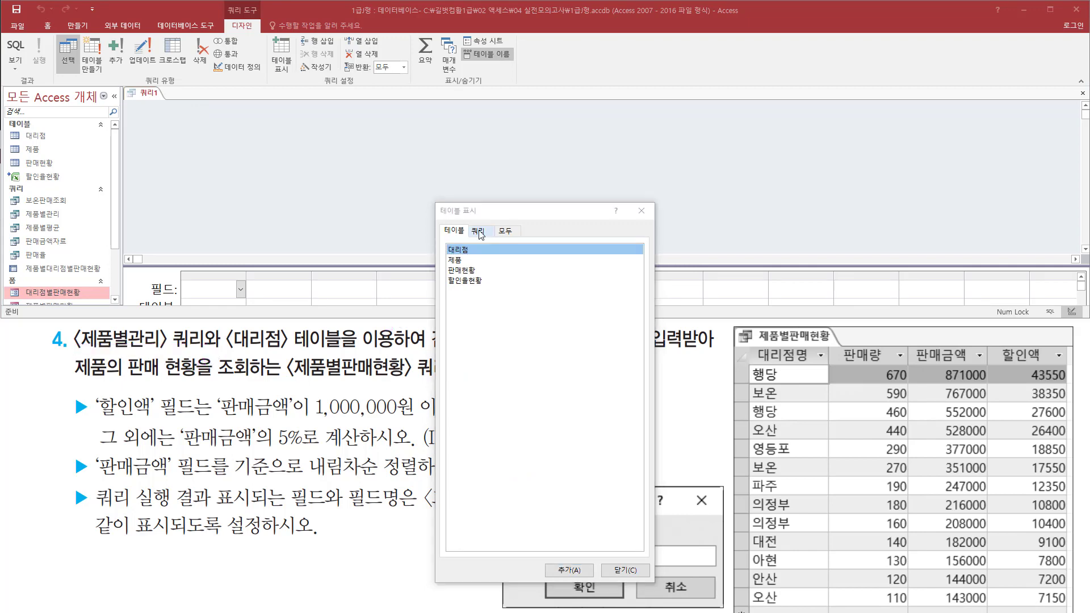
left_click(479, 231)
key("ctrl+2")
left_click_drag(467, 220, 493, 235)
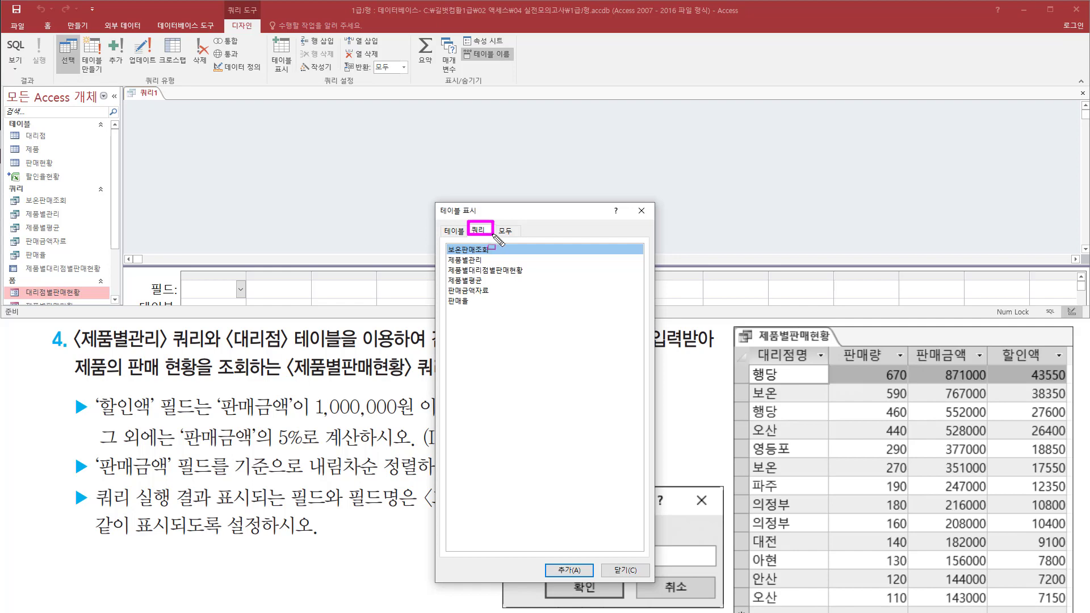
key("Escape")
left_click(467, 261)
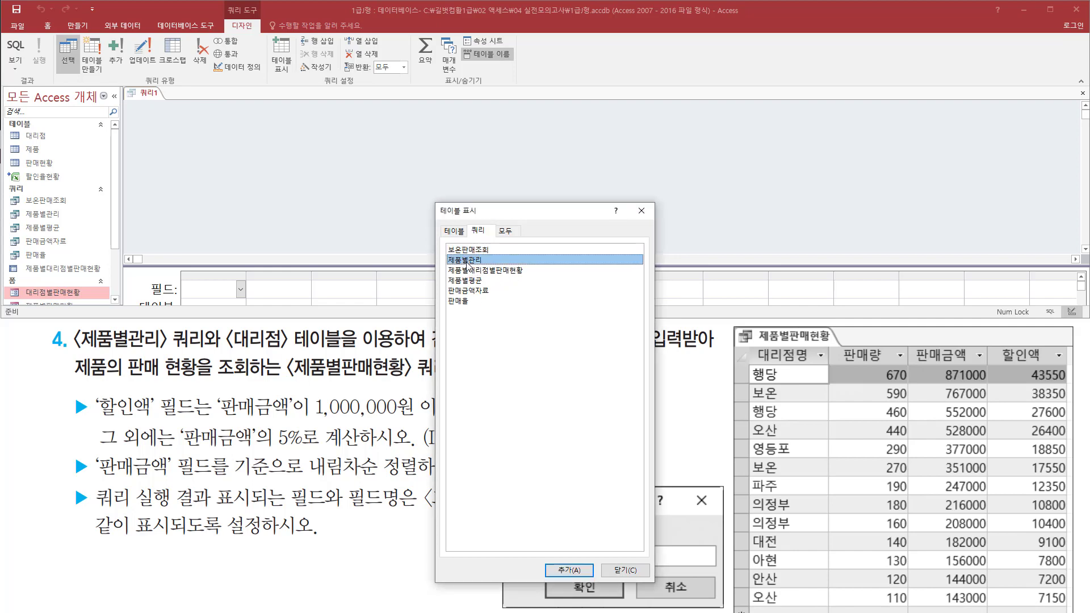
double_click(483, 261)
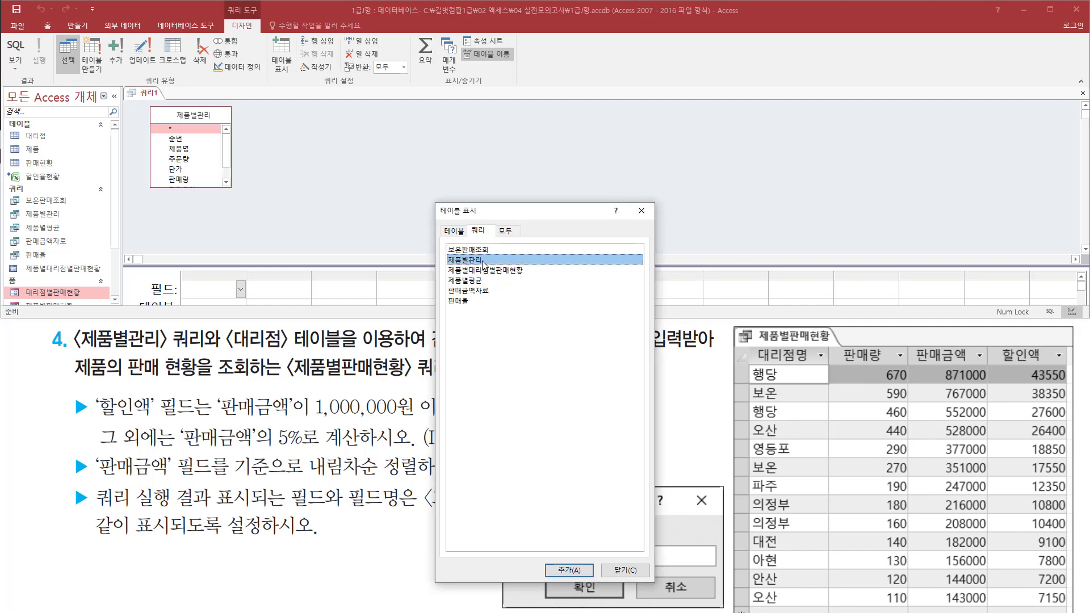
- Add the 대리점 table as the second source and finish choosing source objects
key("ctrl+2")
left_click_drag(226, 344, 393, 345)
key("Escape")
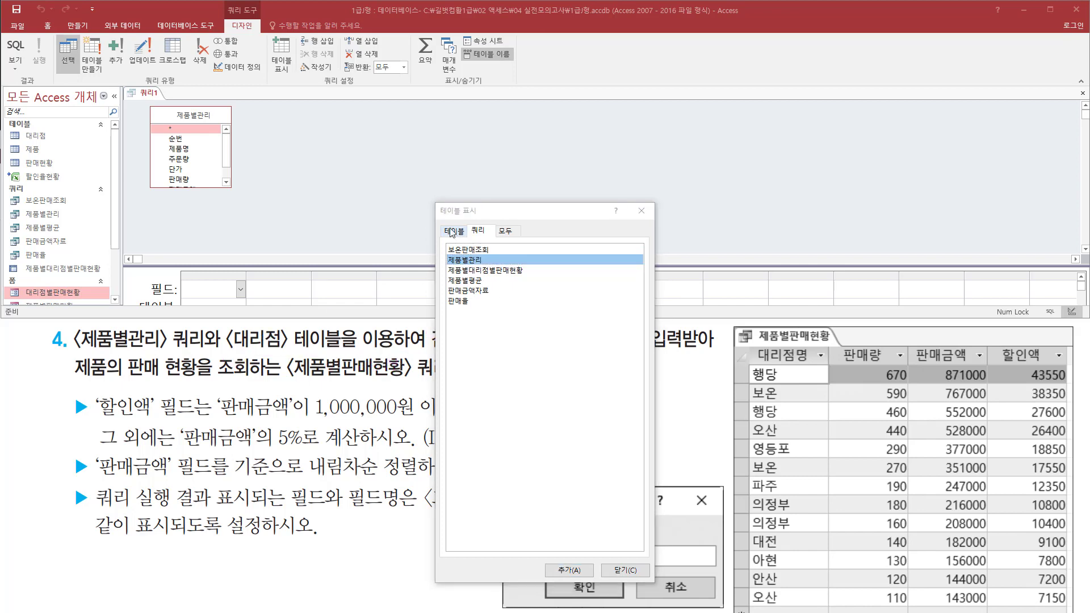
left_click(452, 231)
left_click_drag(445, 222, 467, 237)
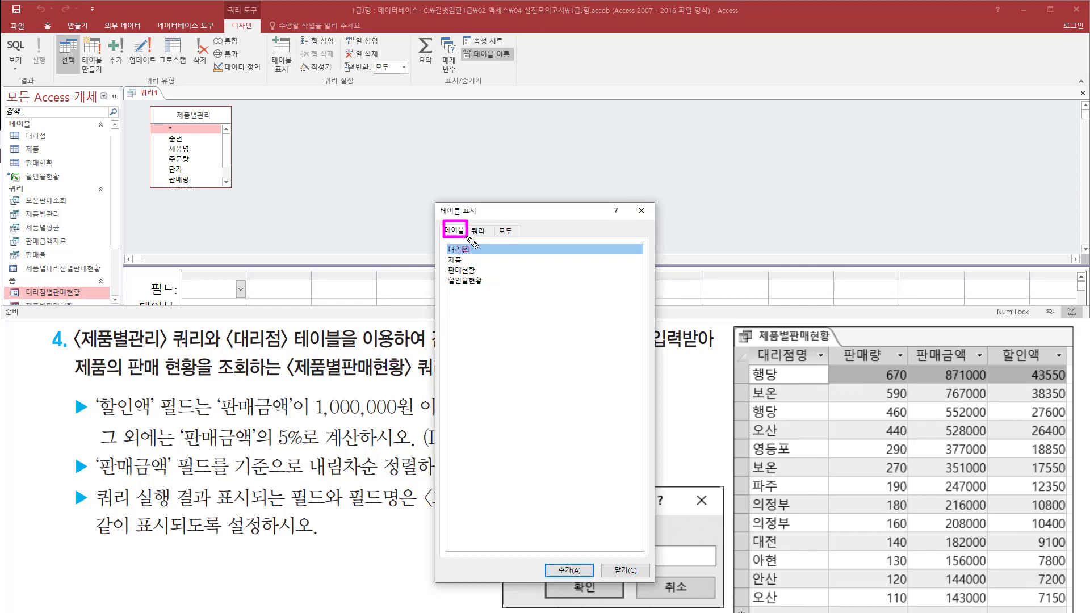
key("Escape")
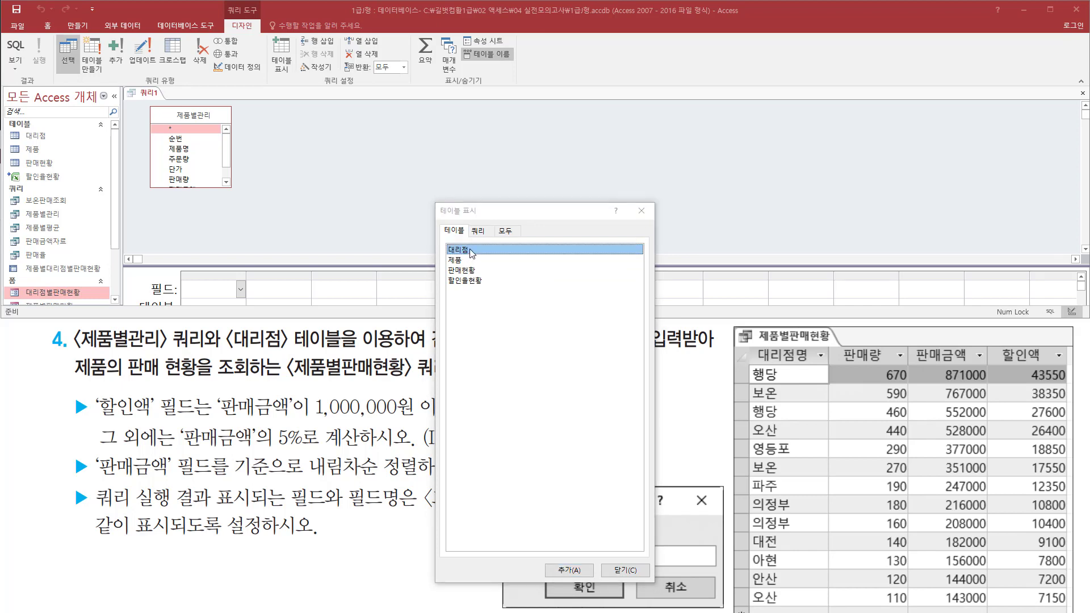
double_click(470, 250)
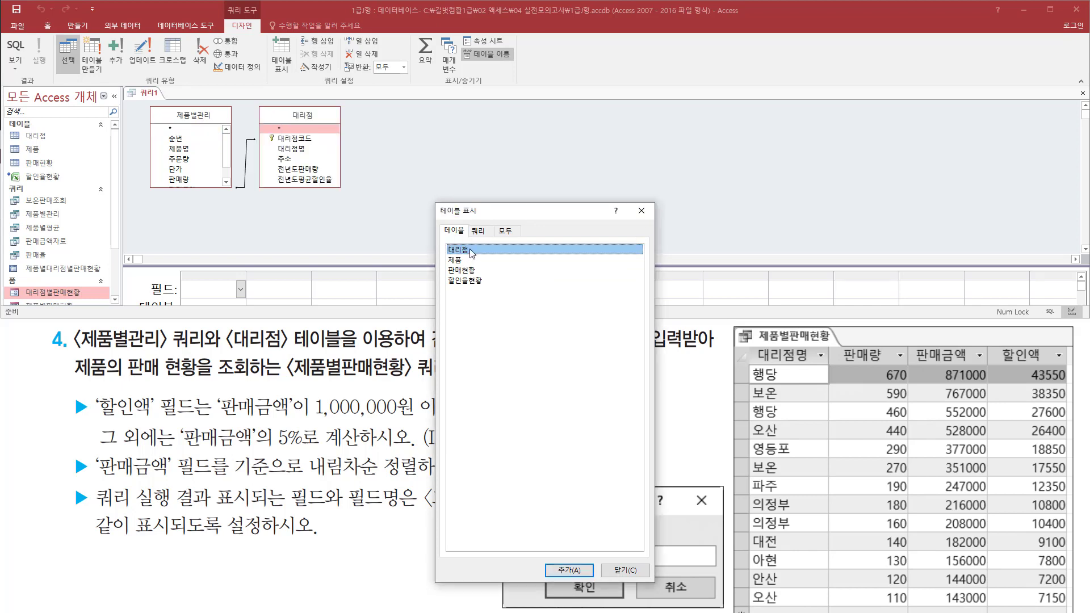
left_click_drag(147, 102, 352, 196)
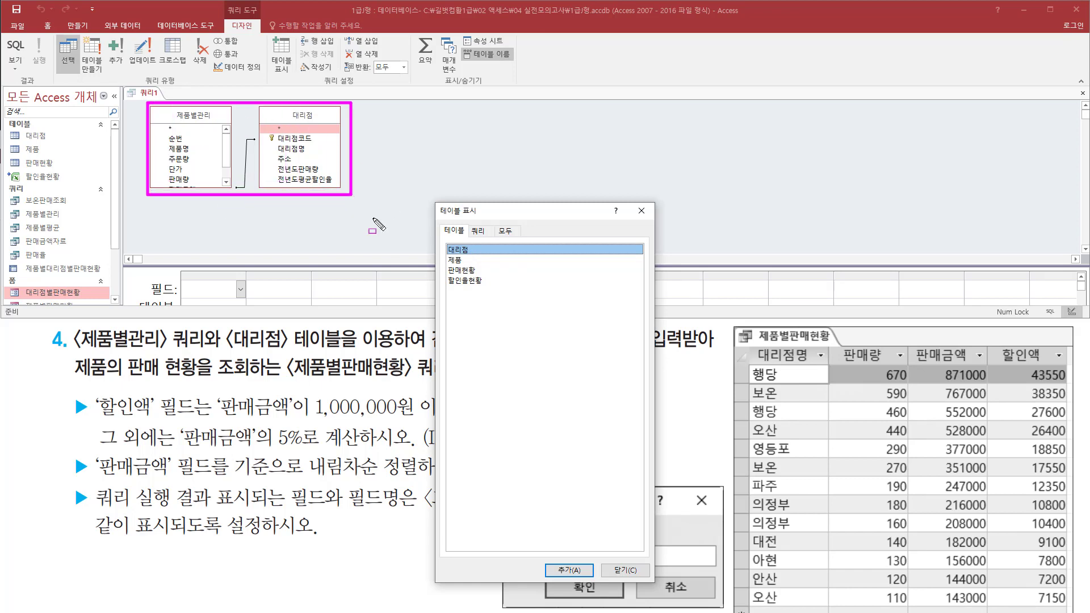
left_click_drag(633, 201, 654, 225)
left_click(641, 212)
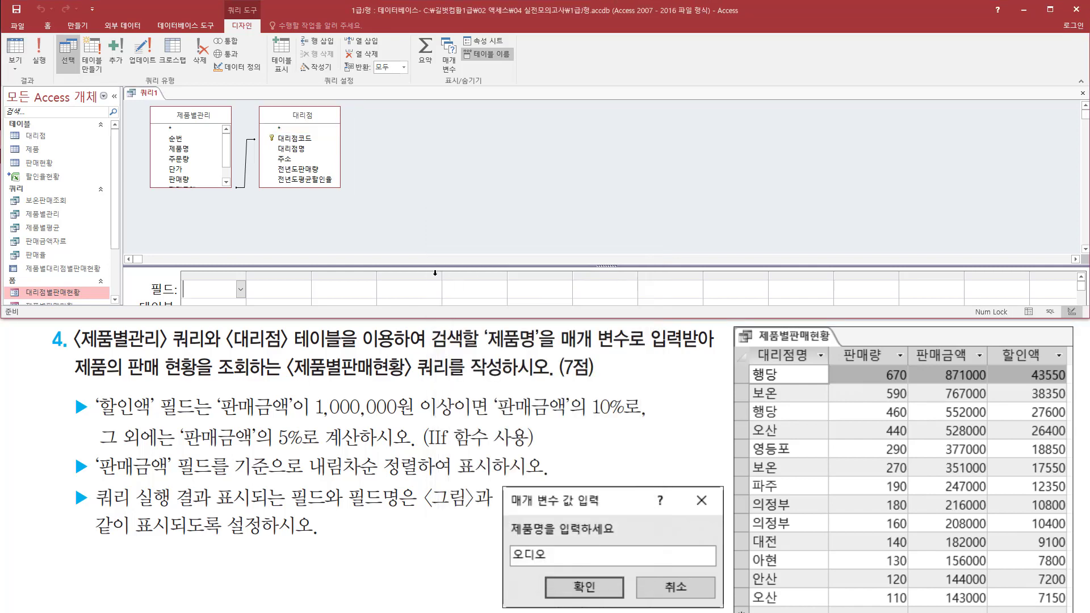
- Add 대리점명 from the 대리점 table, plus 판매량 and 판매금액 from the 제품별관리 query, to the design grid
left_click_drag(435, 273, 458, 195)
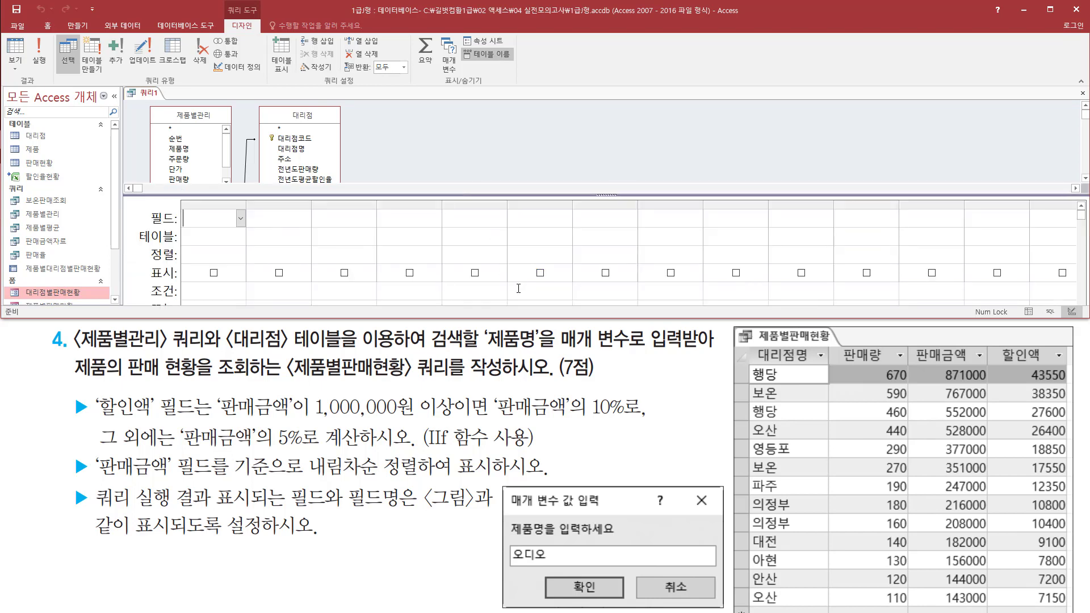
mouse_move(755, 342)
left_mouse_down()
mouse_move(773, 363)
mouse_move(825, 379)
mouse_move(1066, 374)
left_mouse_up()
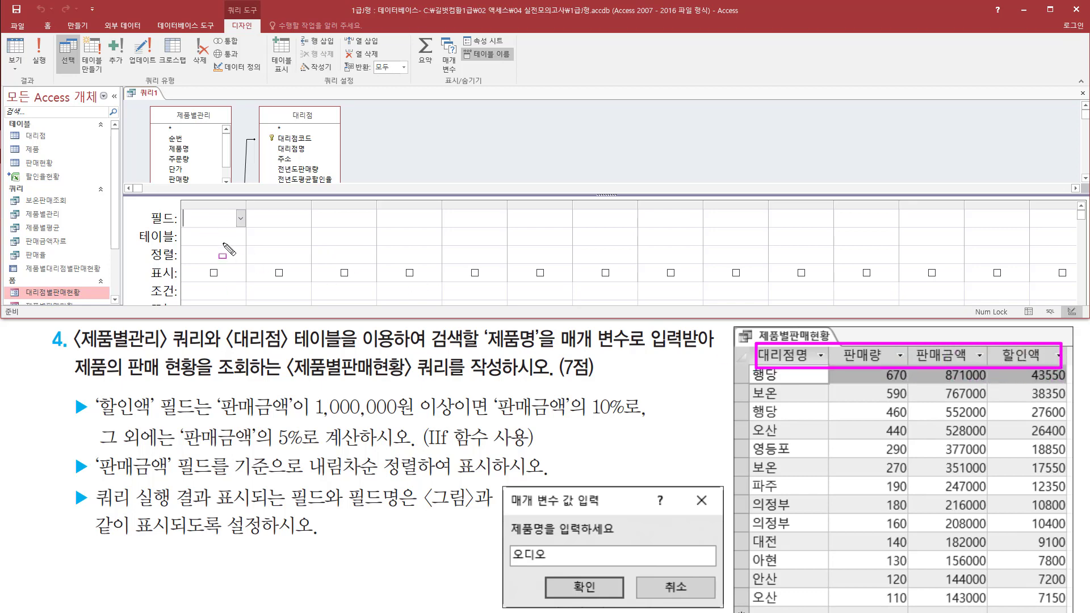
key("Escape")
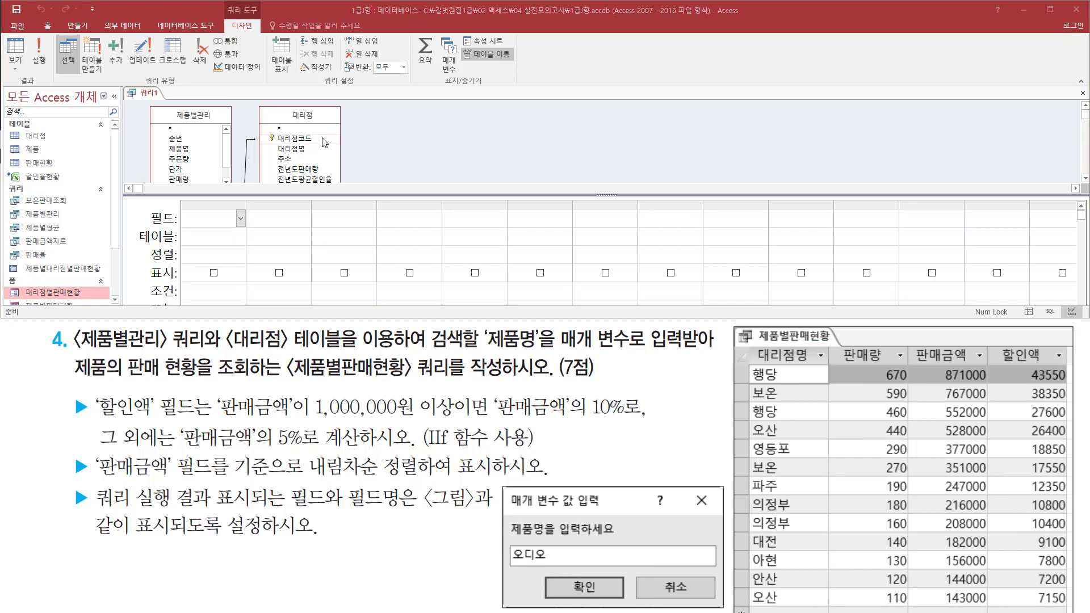
left_click(292, 150)
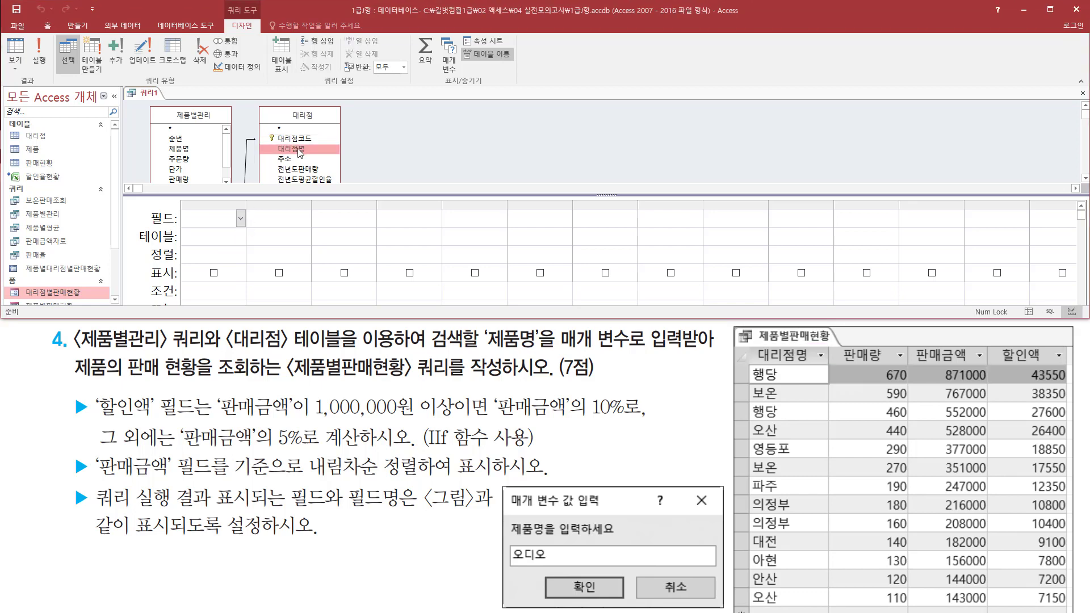
double_click(300, 153)
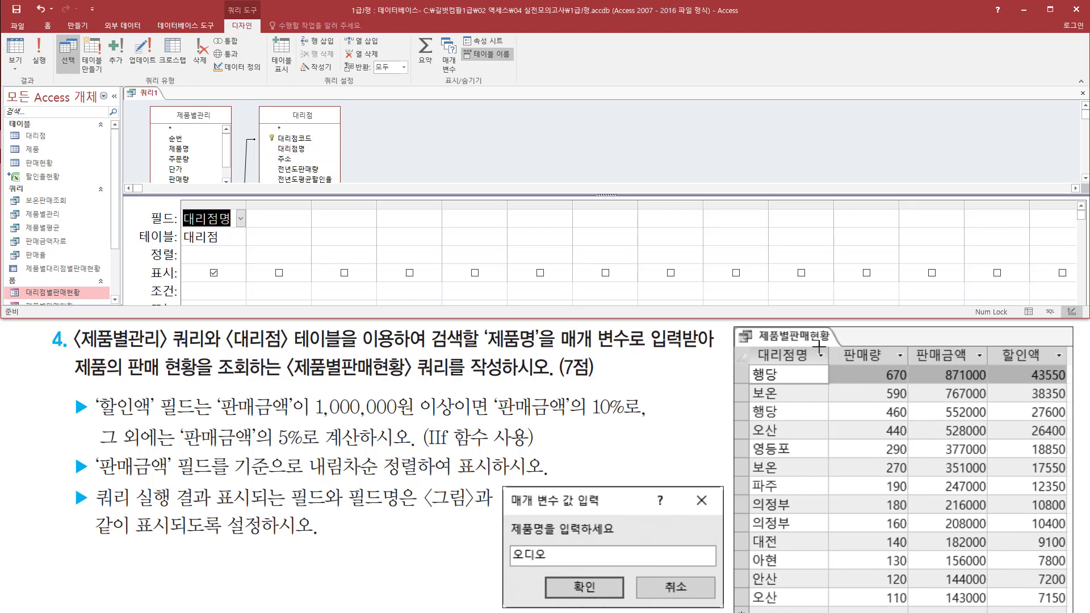
left_click(183, 177)
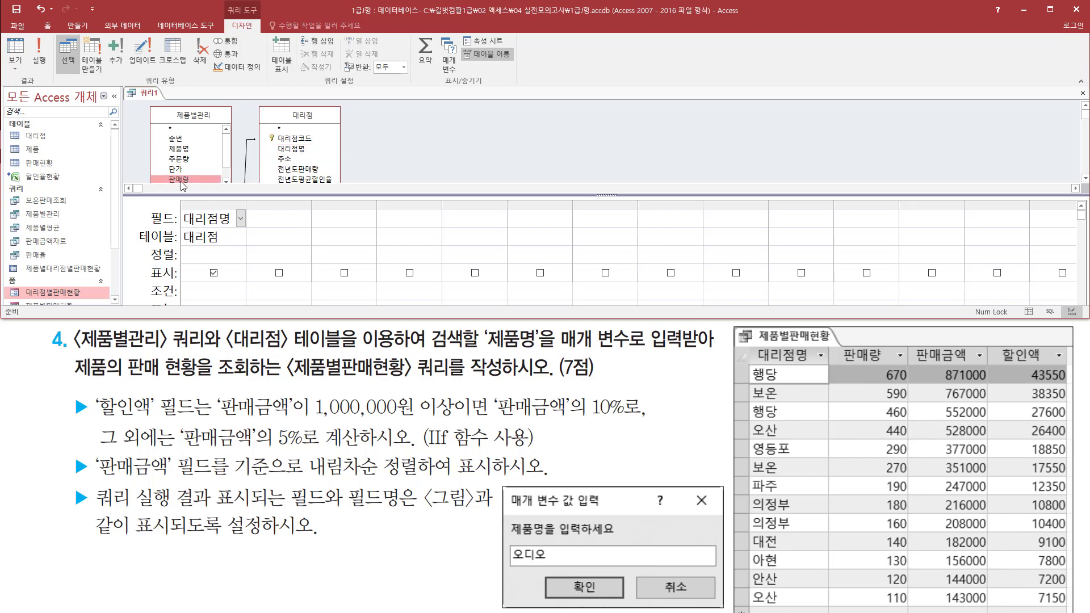
double_click(184, 177)
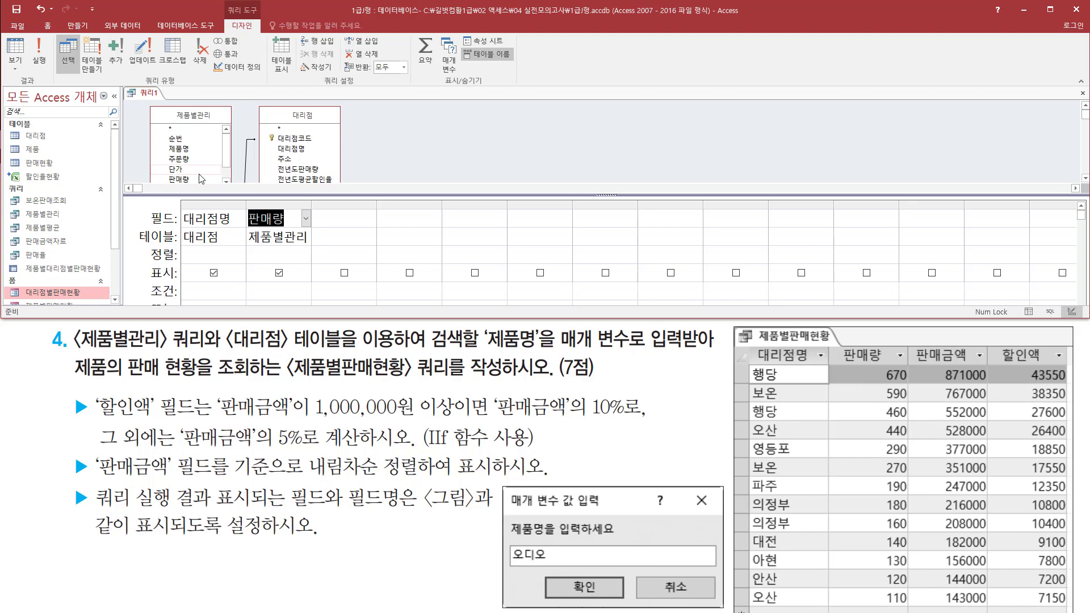
scroll(201, 179, "down", 1)
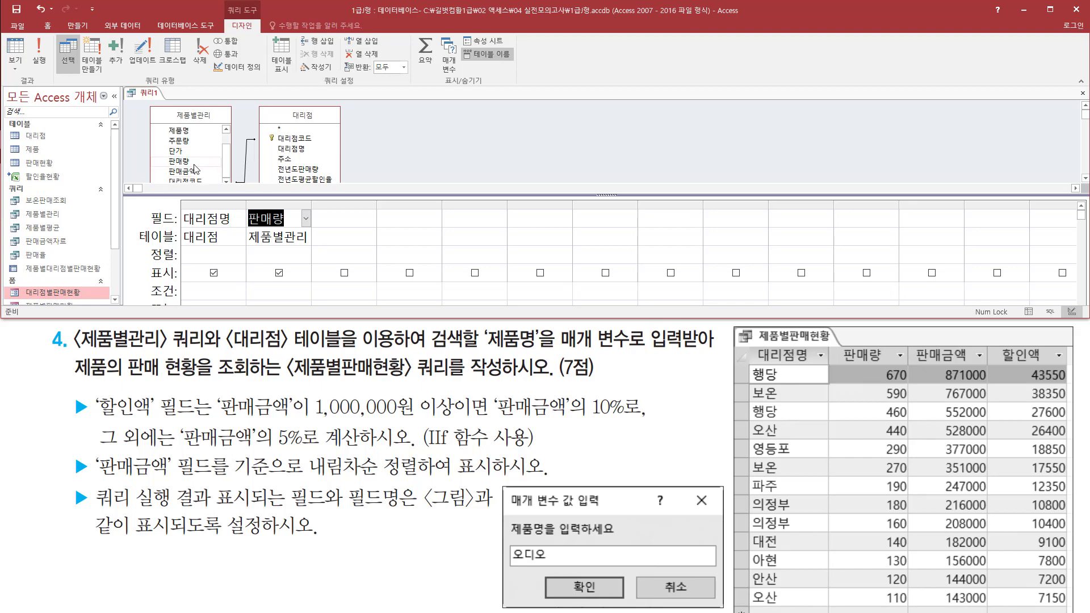
double_click(190, 171)
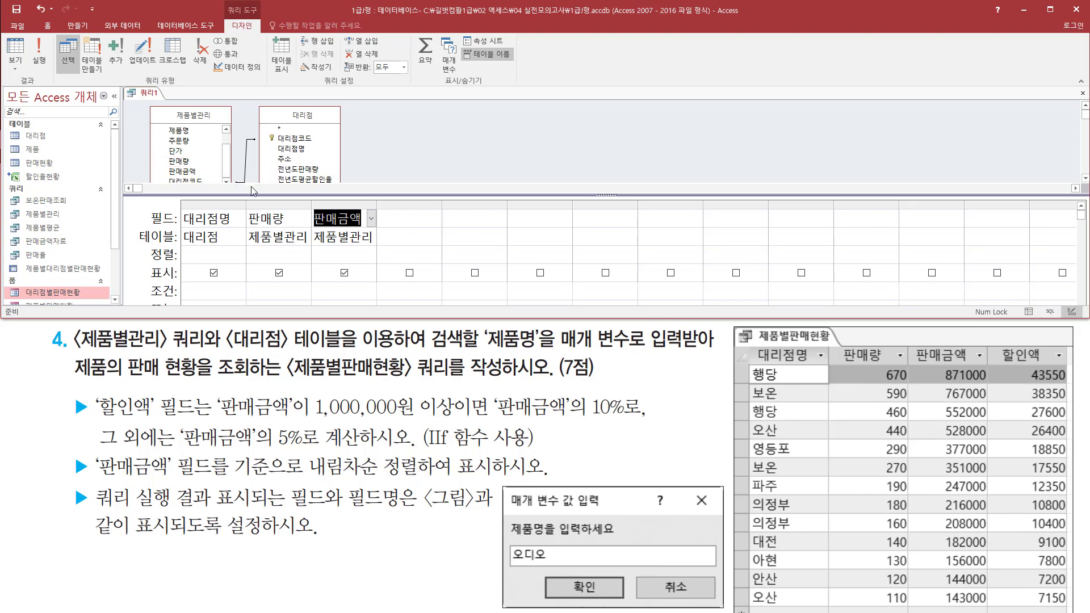
- Examine the source field list and question 4's calculation rule for the 할인액 field
left_click_drag(250, 194, 250, 207)
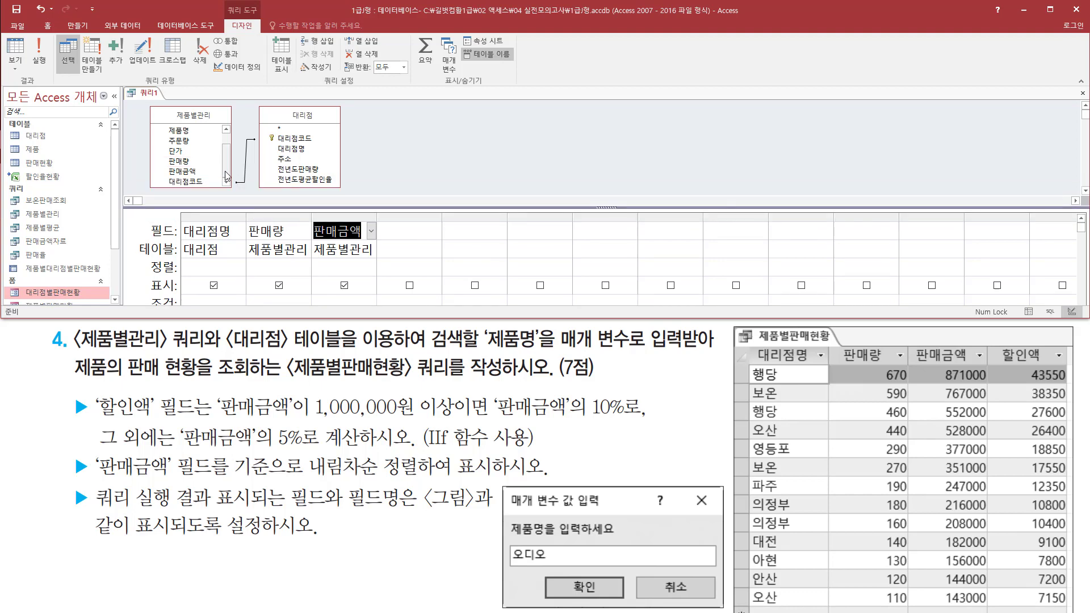
scroll(233, 151, "up", 2)
scroll(234, 159, "down", 2)
mouse_move(71, 390)
left_mouse_down()
mouse_move(92, 430)
mouse_move(653, 419)
left_mouse_up()
left_click_drag(88, 449, 191, 448)
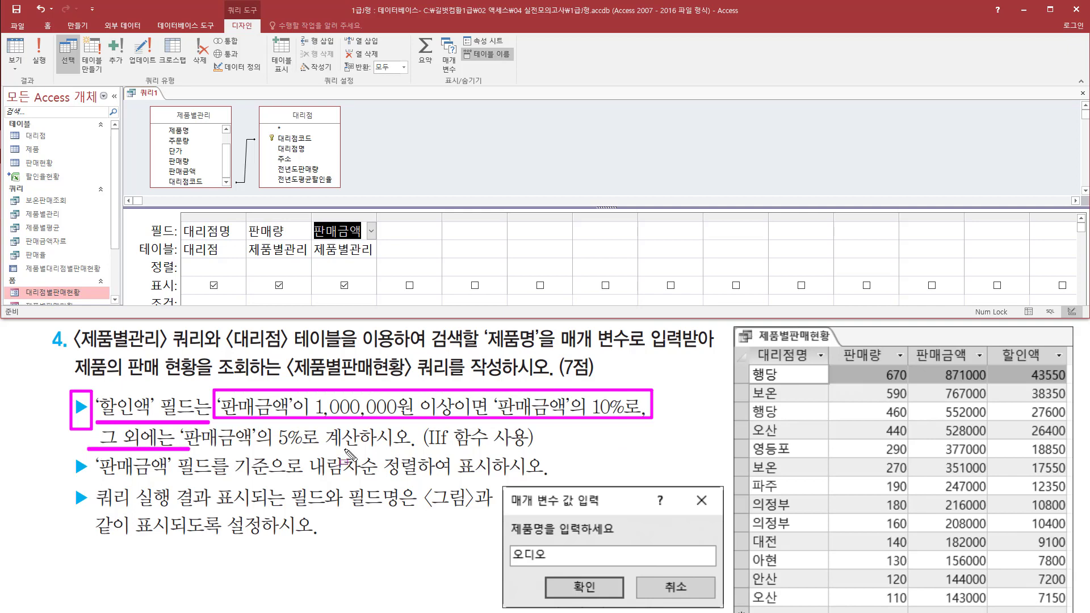
left_click_drag(345, 450, 543, 449)
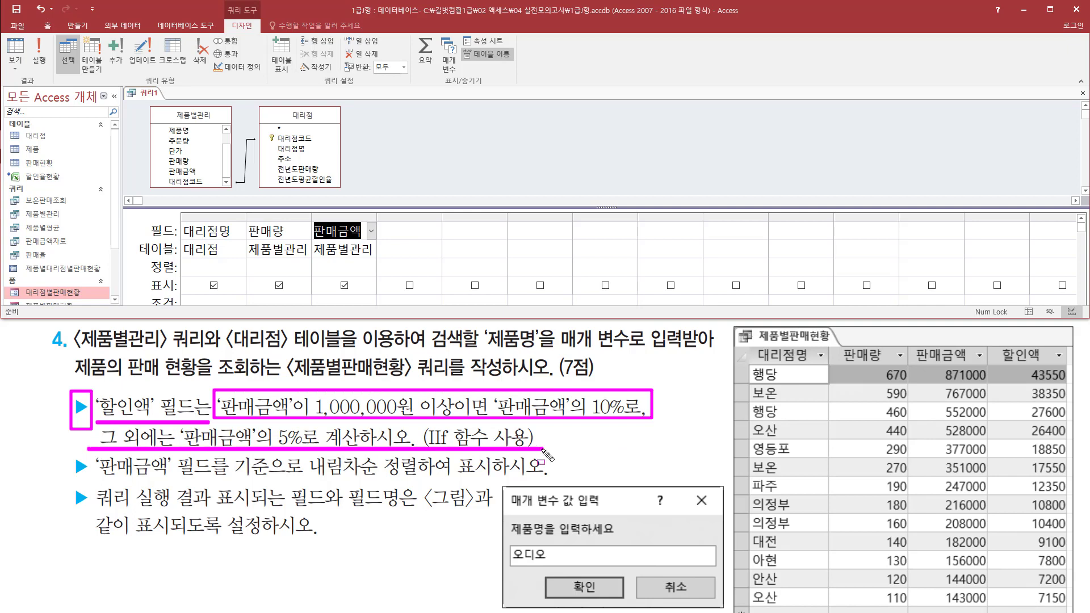
key("Escape")
- Widen the empty fourth column of the design grid and start a calculated field there named 할인액
left_click(441, 218)
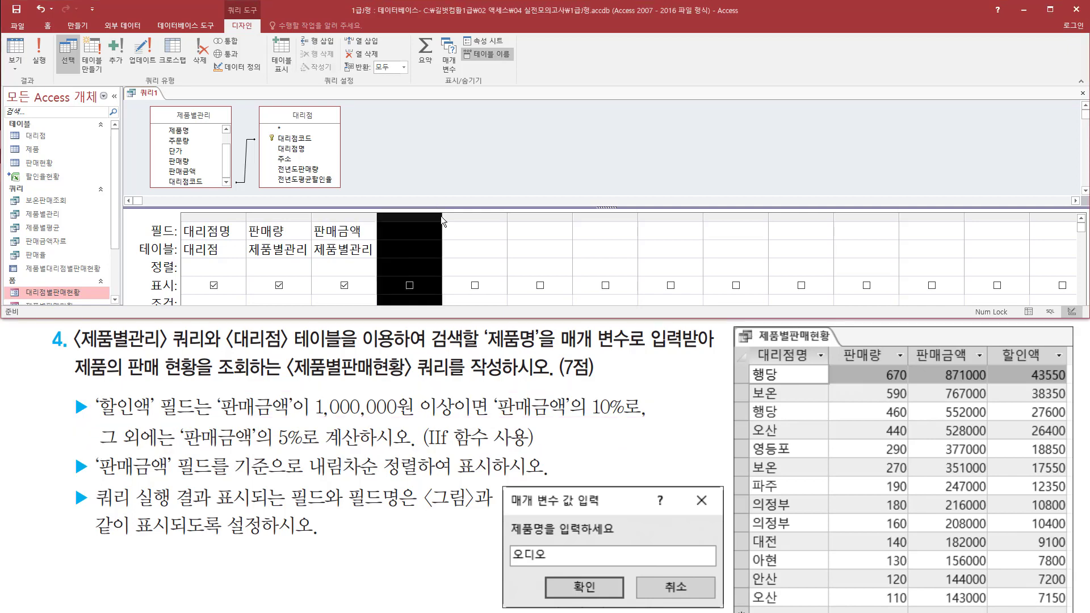
left_click_drag(442, 218, 737, 226)
left_click(415, 230)
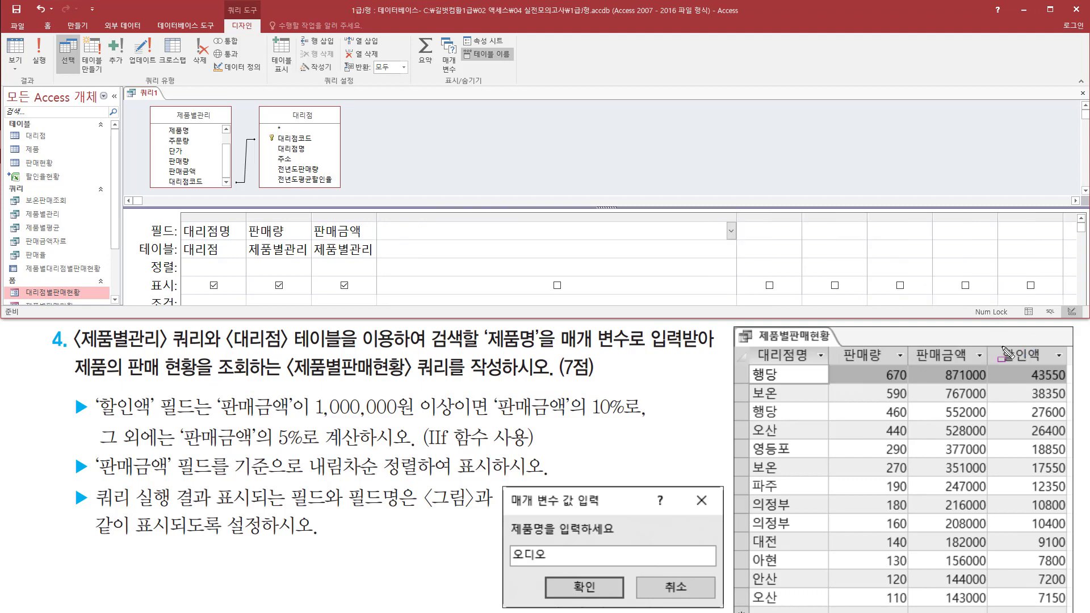
left_click_drag(992, 338, 1060, 369)
left_click(434, 232)
type("할인")
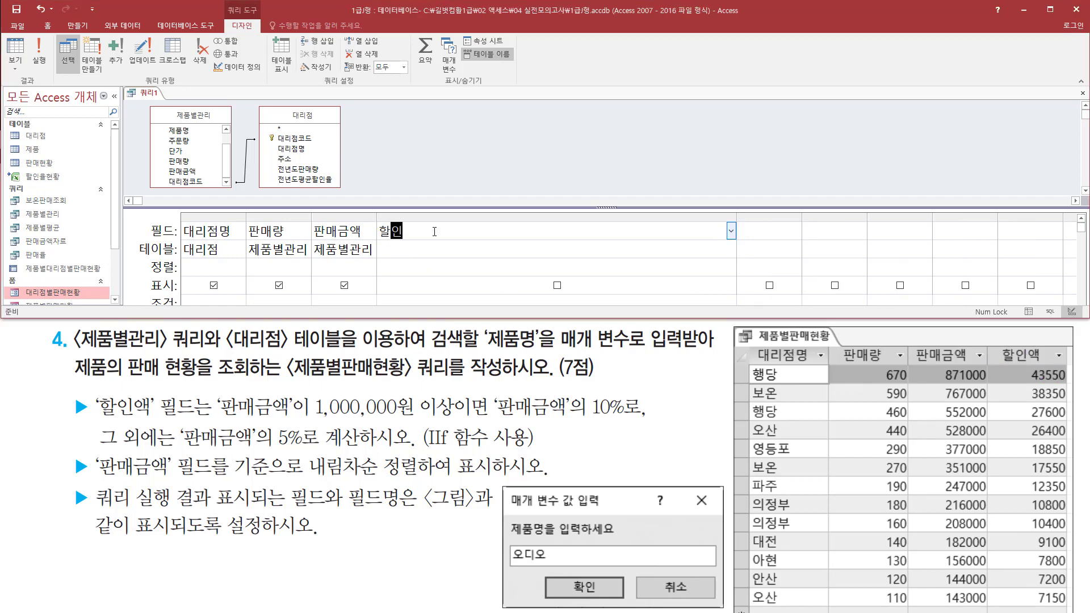
type("액:")
- Begin the 할인액 expression with an IIf function that tests the condition [판매금액]>=1000000
mouse_move(215, 421)
left_mouse_down()
mouse_move(295, 421)
mouse_move(295, 389)
mouse_move(319, 418)
mouse_move(448, 418)
left_mouse_up()
left_click_drag(488, 389, 641, 423)
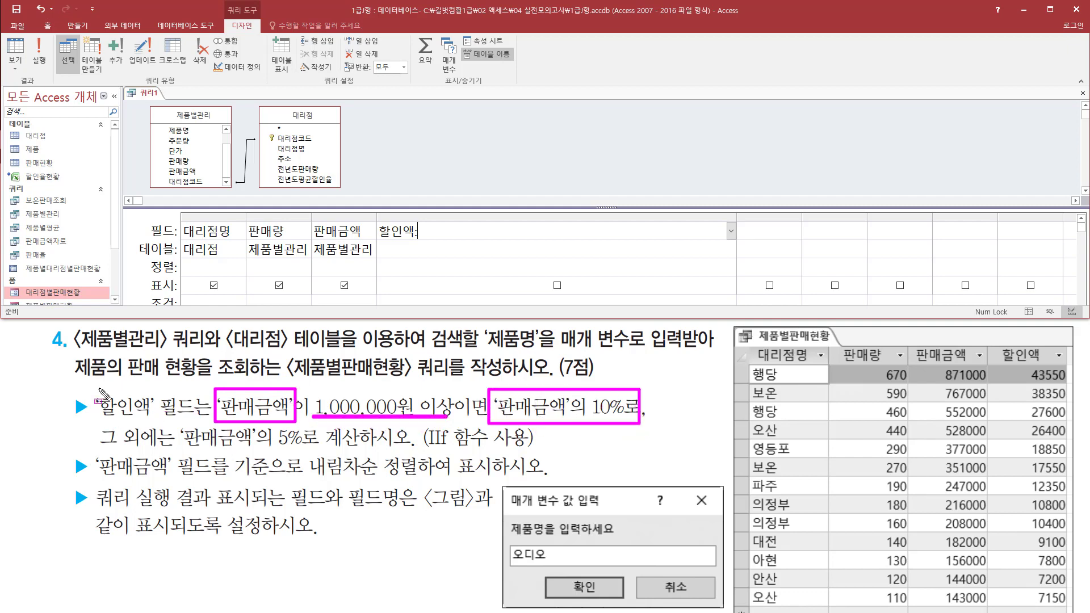
left_click_drag(94, 448, 309, 452)
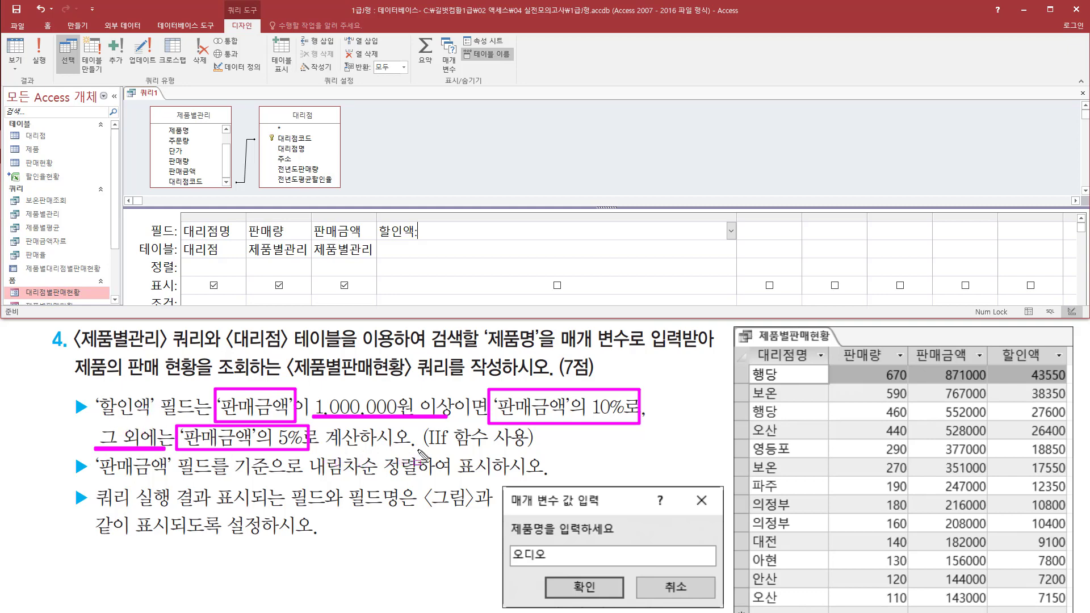
left_click_drag(425, 452, 522, 452)
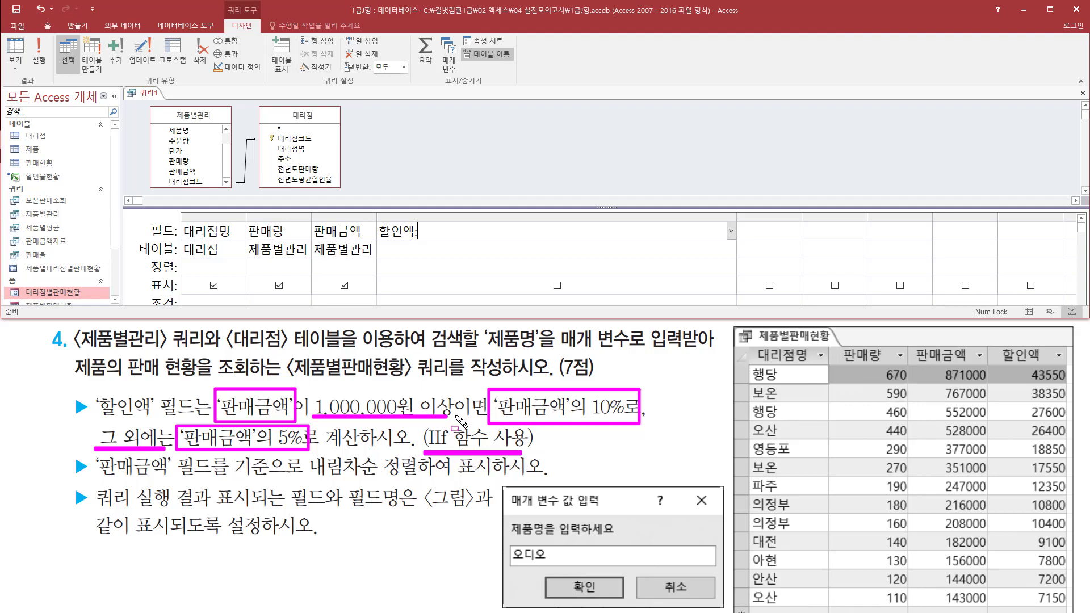
key("Escape")
left_click(441, 231)
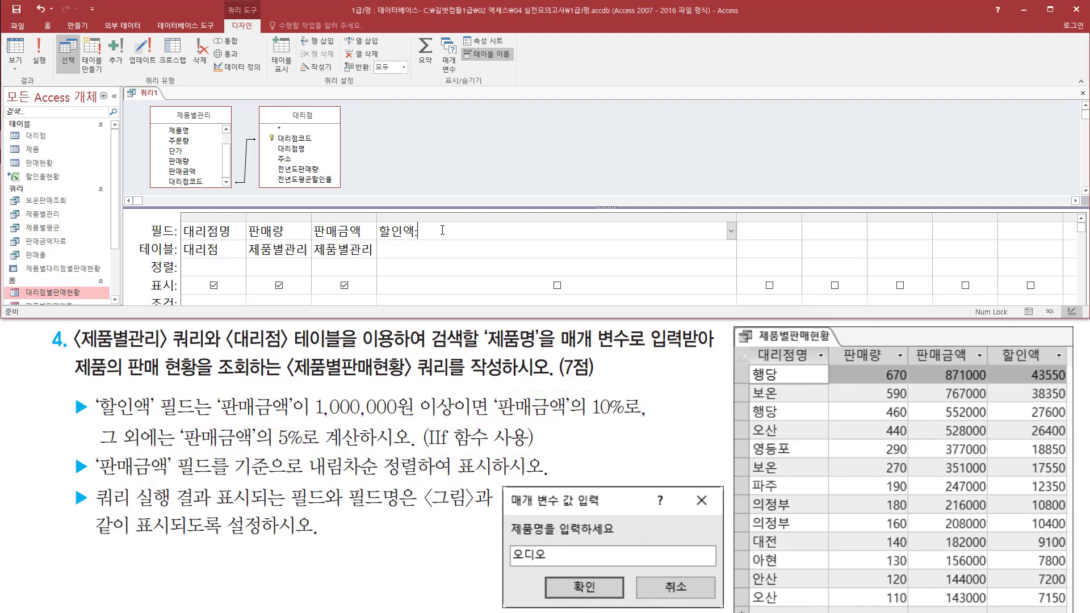
type("ㅑㅑ")
type("판매그")
type("액]")
type(">=1000000, [")
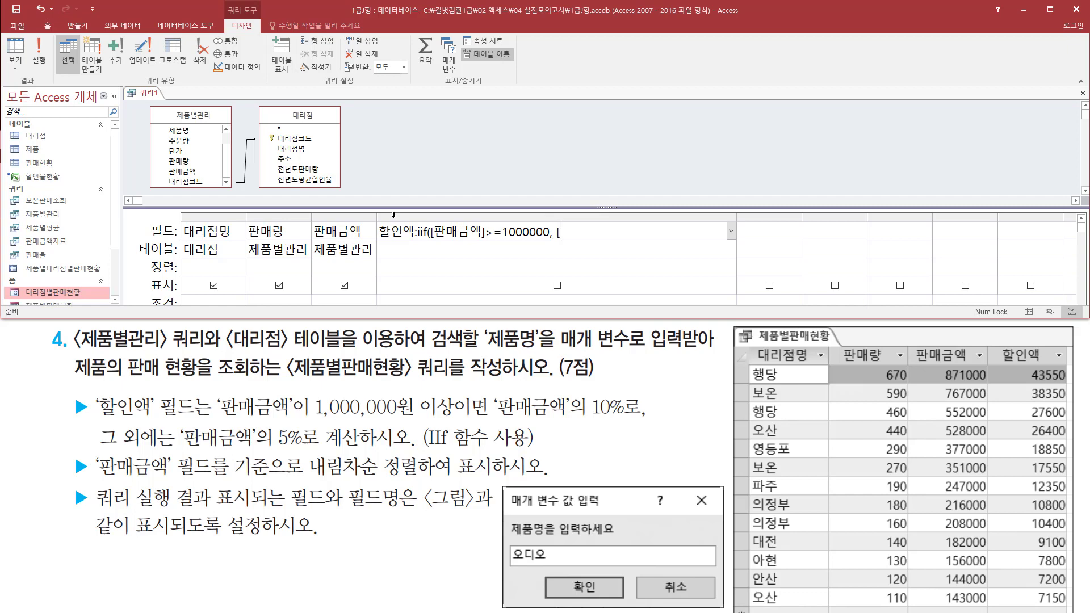
- Complete the 할인액 IIf expression with [판매금액]*0.1 when true and [판매금액]*0.05 otherwise, and fit the column width to it
type("vk")
type("판")
type("ㄱ")
type("매금액")
type("]")
type("*0.")
type("1, [판매ㄱ")
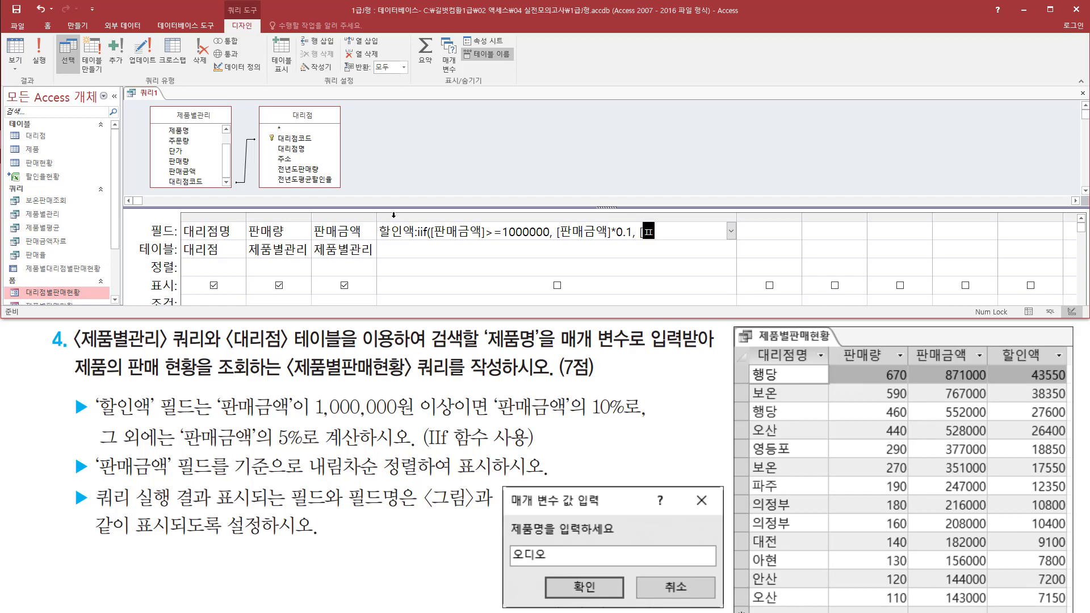
type("금액]*0.05")
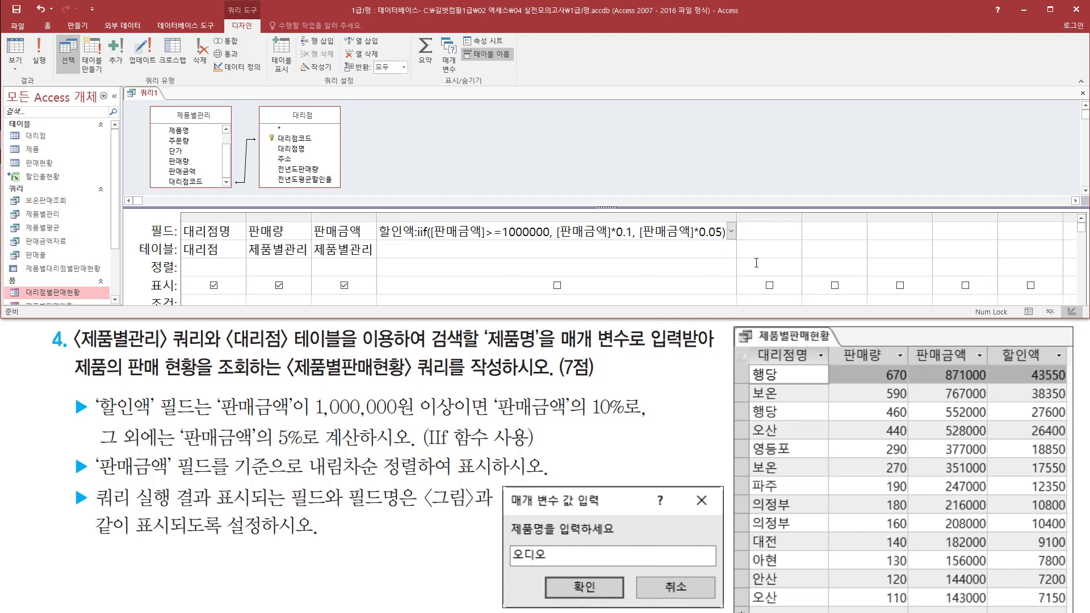
double_click(736, 217)
left_click(452, 250)
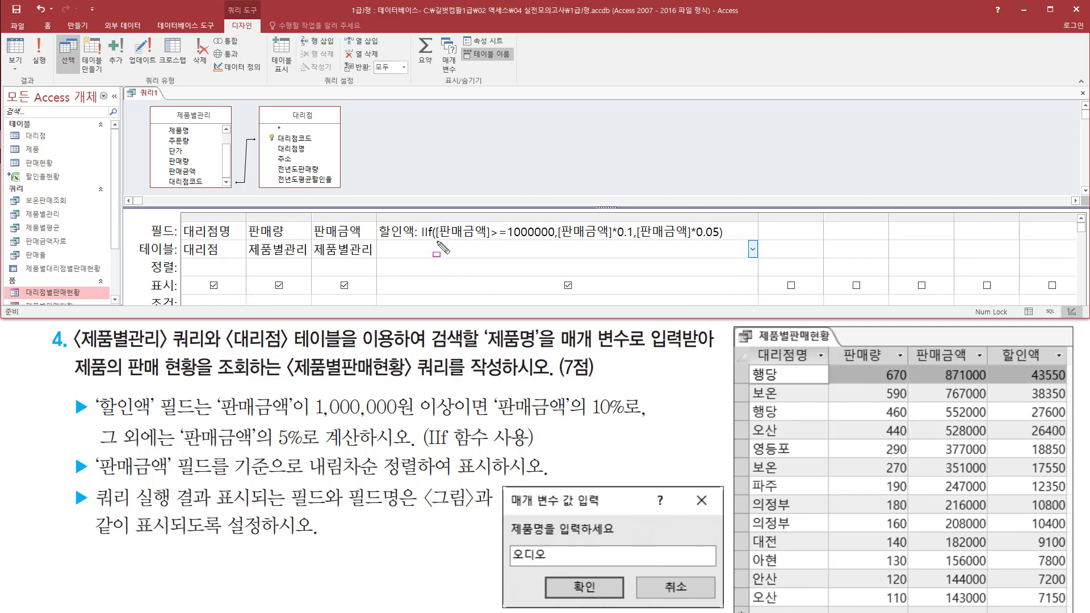
left_click_drag(436, 241, 718, 244)
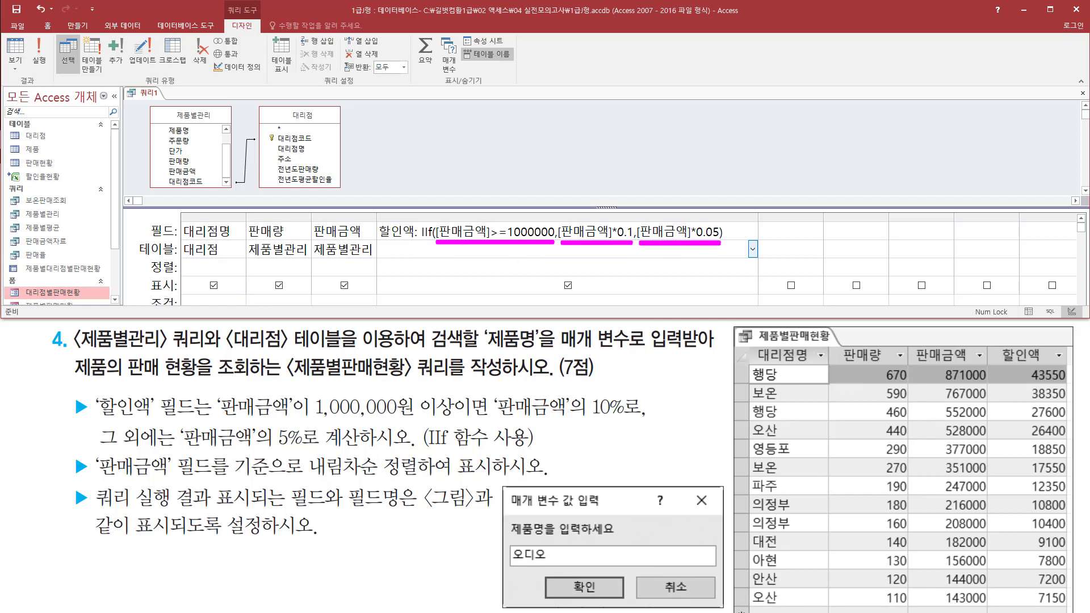
left_click_drag(448, 216, 471, 209)
key("Escape")
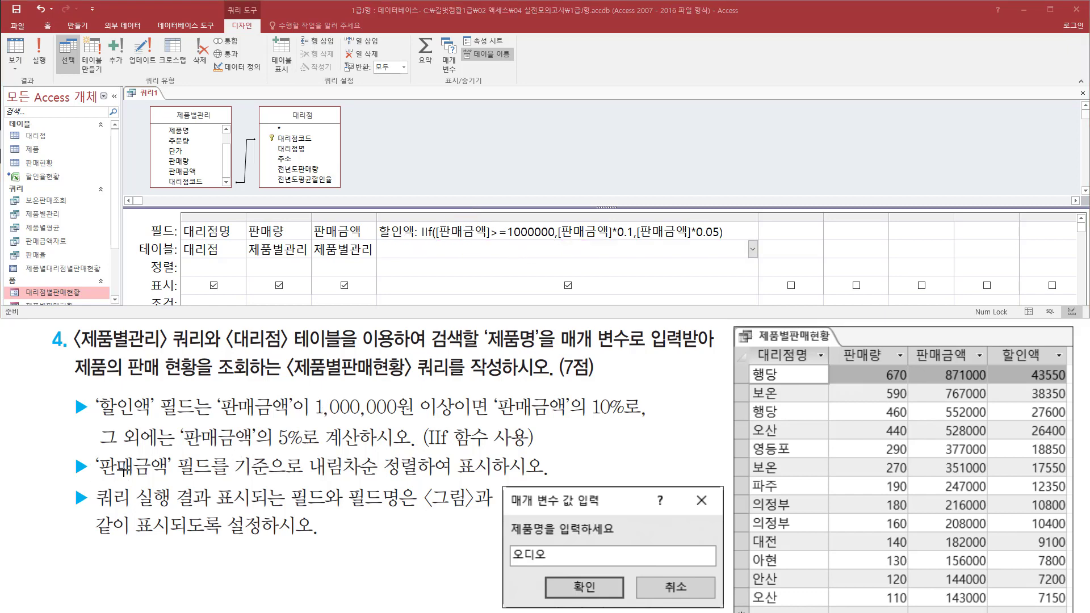
- Sort the query by 판매금액 in descending order (내림차순), as question 4 requires
mouse_move(68, 453)
left_mouse_down()
mouse_move(104, 490)
mouse_move(541, 478)
left_mouse_up()
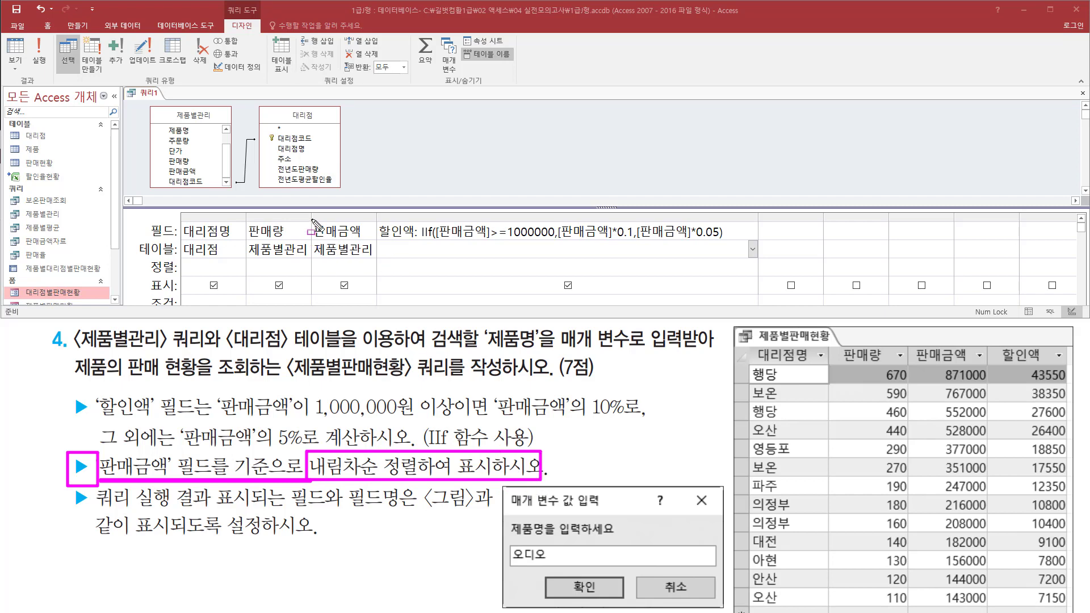
left_click_drag(311, 219, 379, 243)
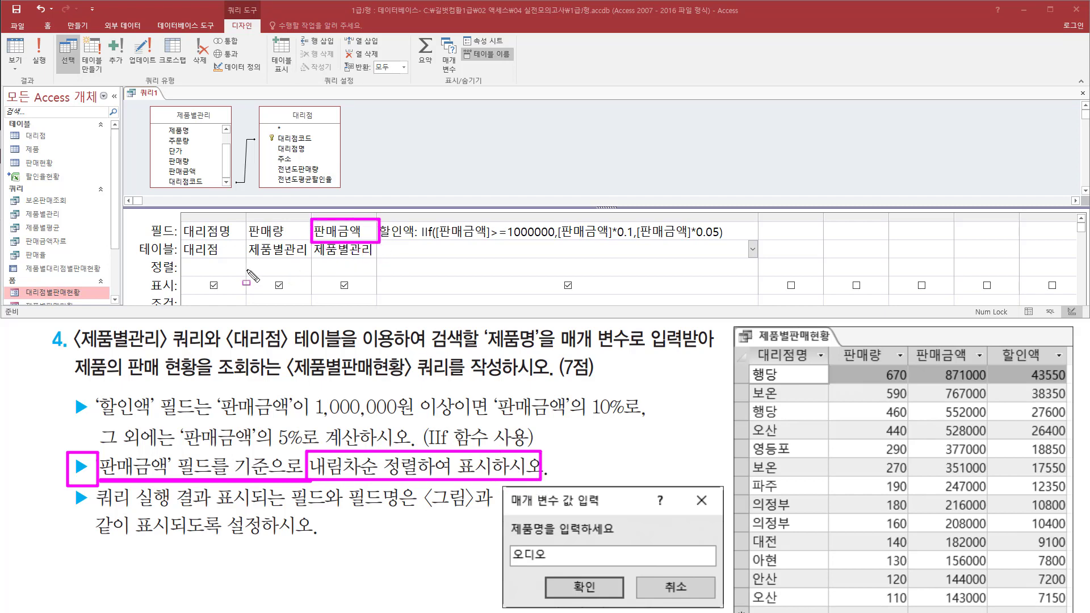
left_click_drag(142, 276, 185, 278)
mouse_move(315, 258)
left_mouse_down()
mouse_move(369, 282)
mouse_move(373, 260)
mouse_move(315, 258)
left_mouse_up()
key("Escape")
left_click(371, 267)
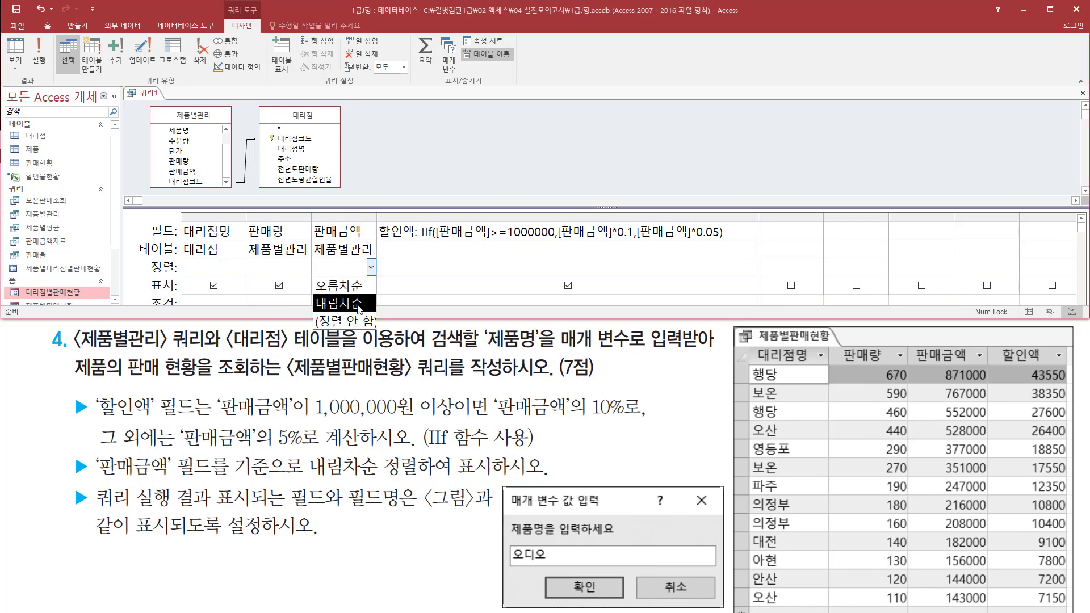
left_click(358, 304)
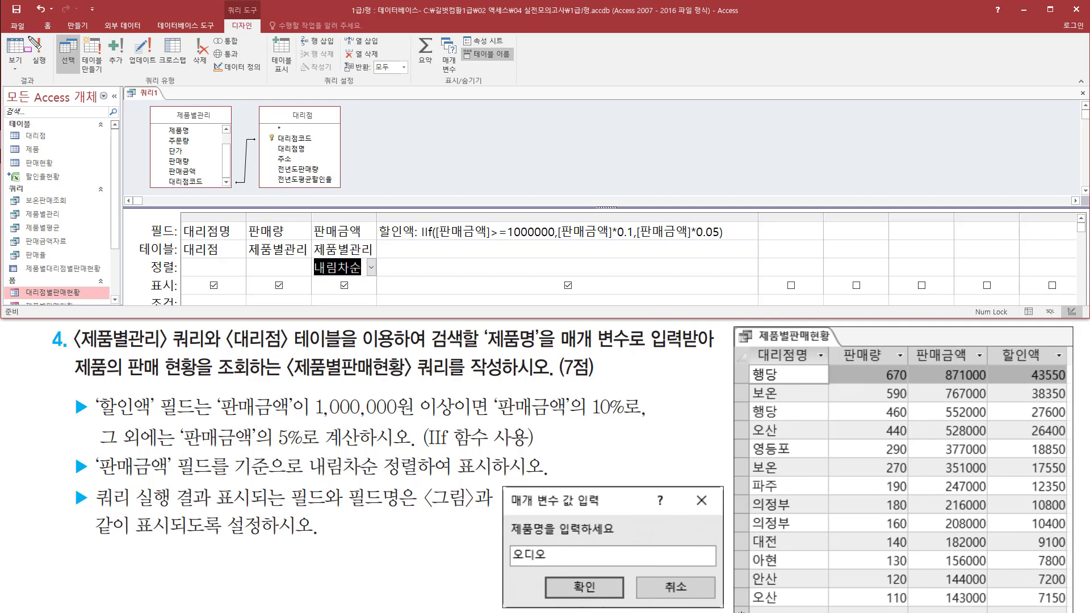
- Preview the query results and check the 판매금액 order and 할인액 amounts on both sides of 1,000,000 against question 4
left_click(49, 70)
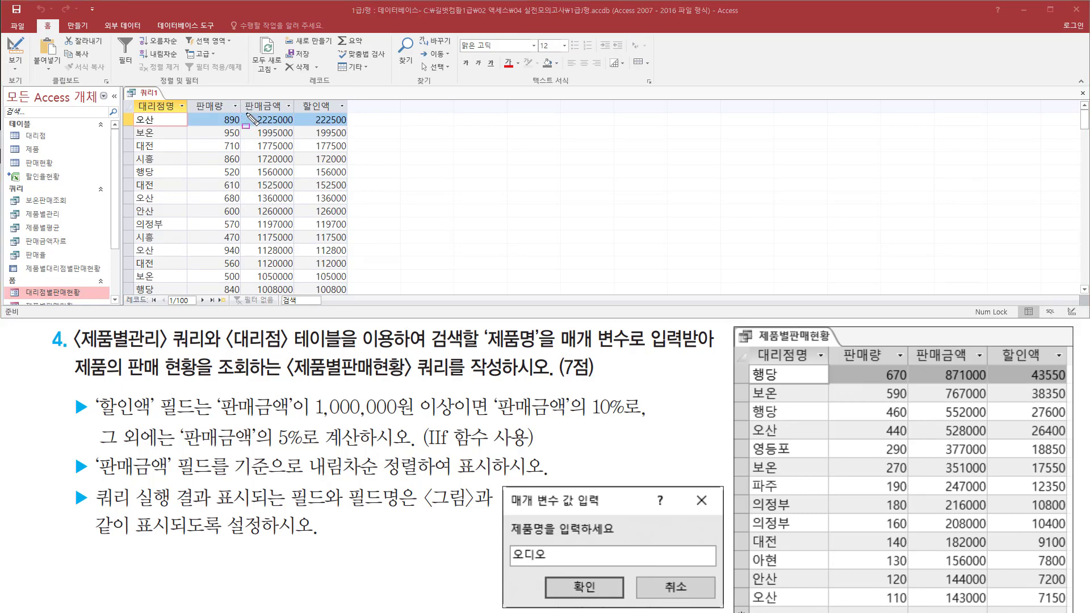
left_click_drag(248, 115, 301, 295)
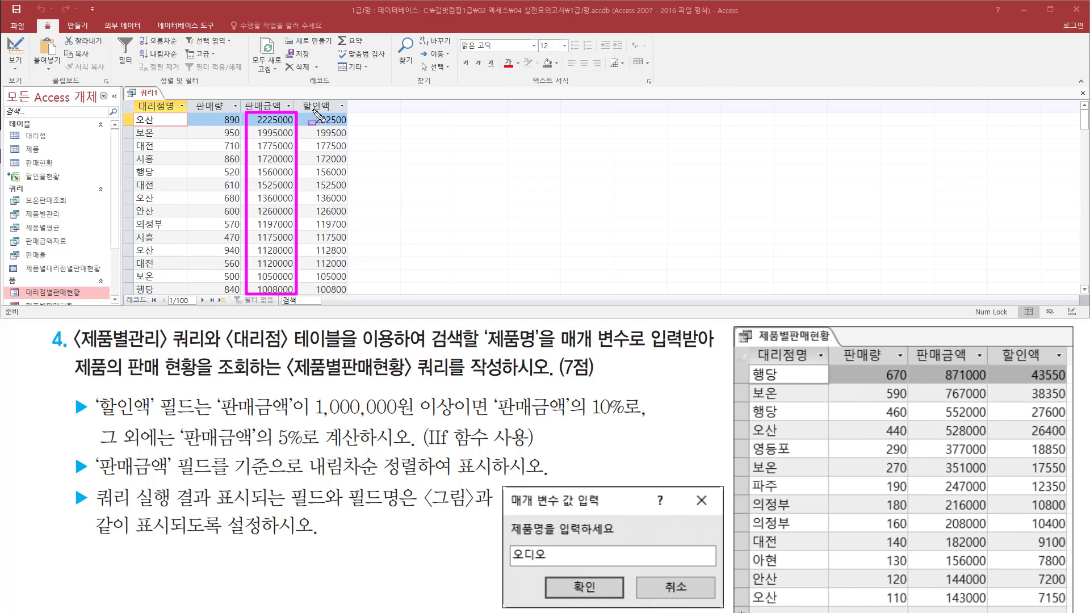
mouse_move(313, 110)
left_mouse_down()
mouse_move(370, 291)
mouse_move(350, 296)
left_mouse_up()
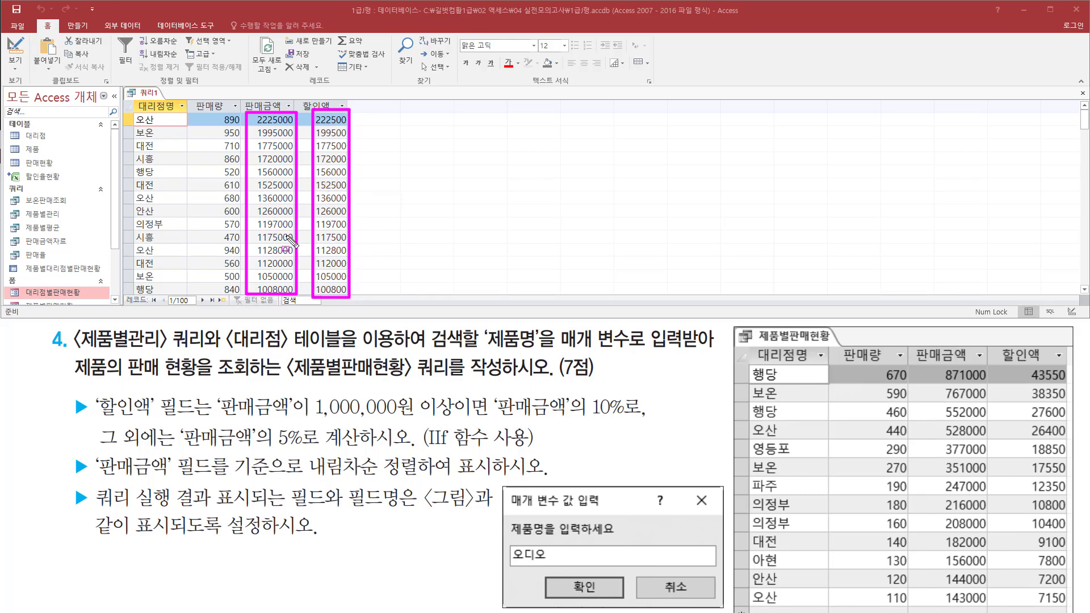
key("Escape")
scroll(291, 236, "down", 4)
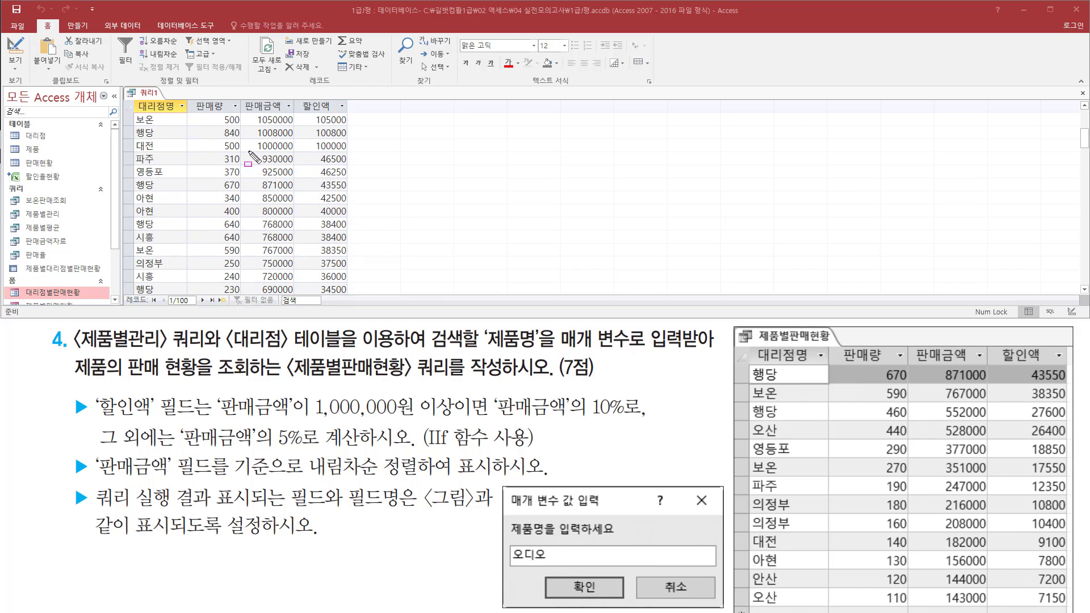
left_click_drag(248, 151, 295, 296)
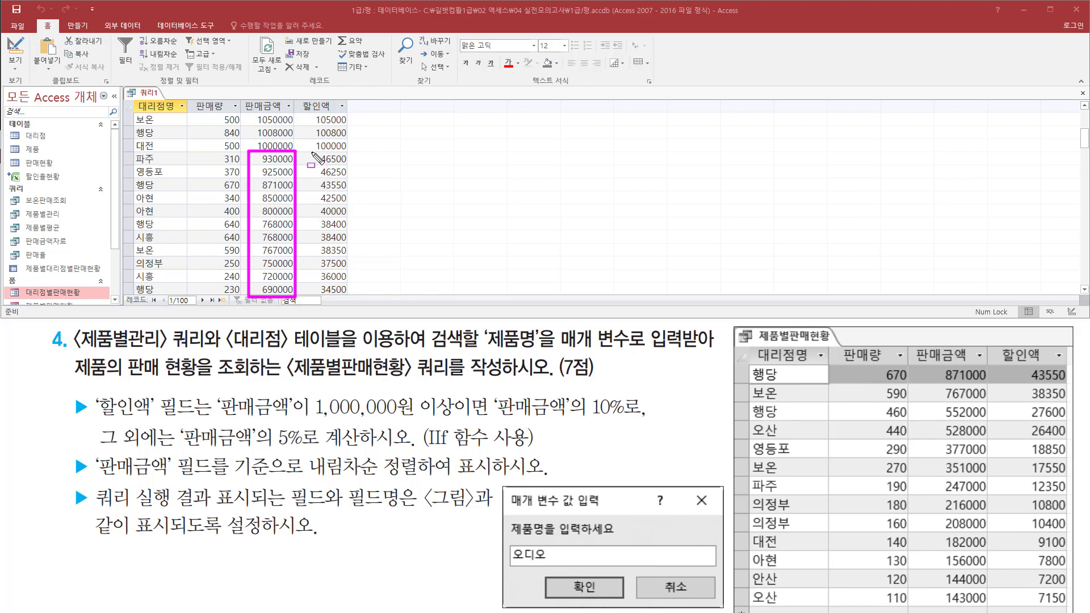
mouse_move(312, 151)
left_mouse_down()
mouse_move(326, 266)
mouse_move(353, 297)
left_mouse_up()
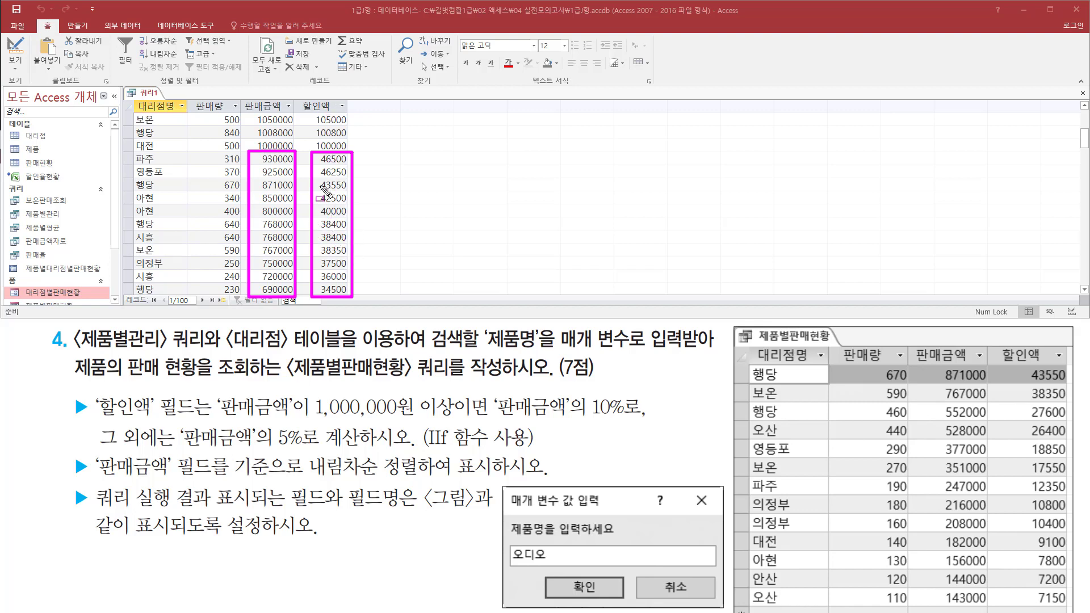
scroll(326, 189, "up", 4)
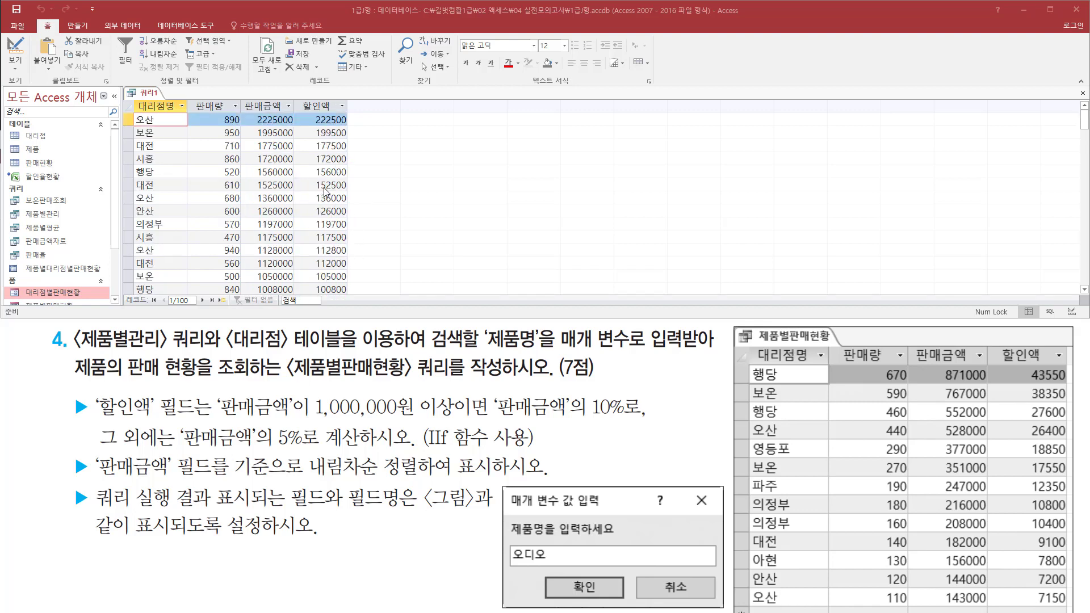
mouse_move(121, 290)
left_mouse_down()
mouse_move(202, 324)
mouse_move(229, 308)
left_mouse_up()
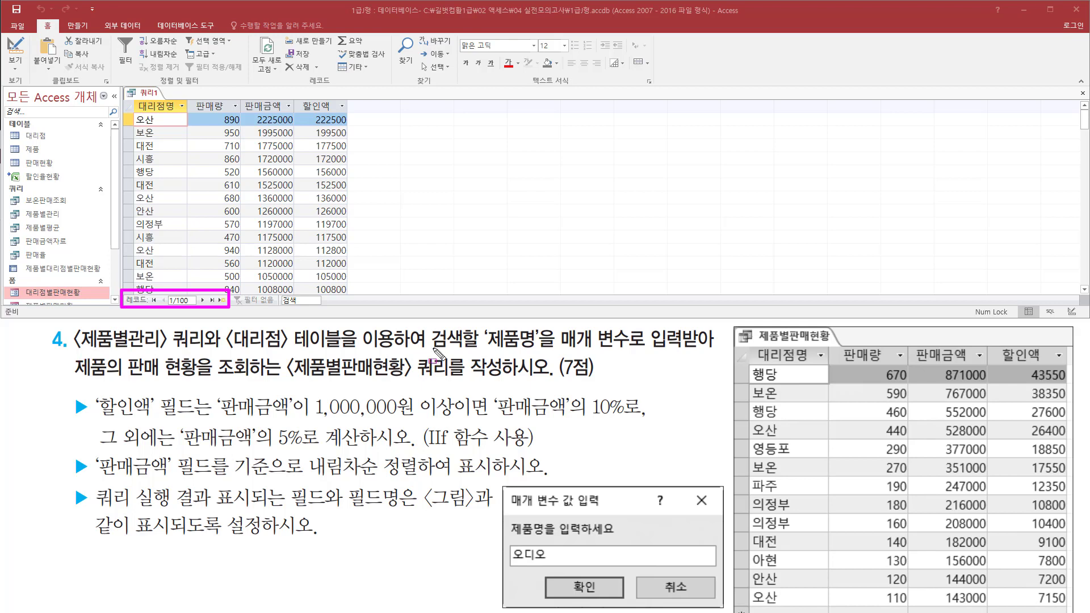
left_click_drag(428, 350, 719, 353)
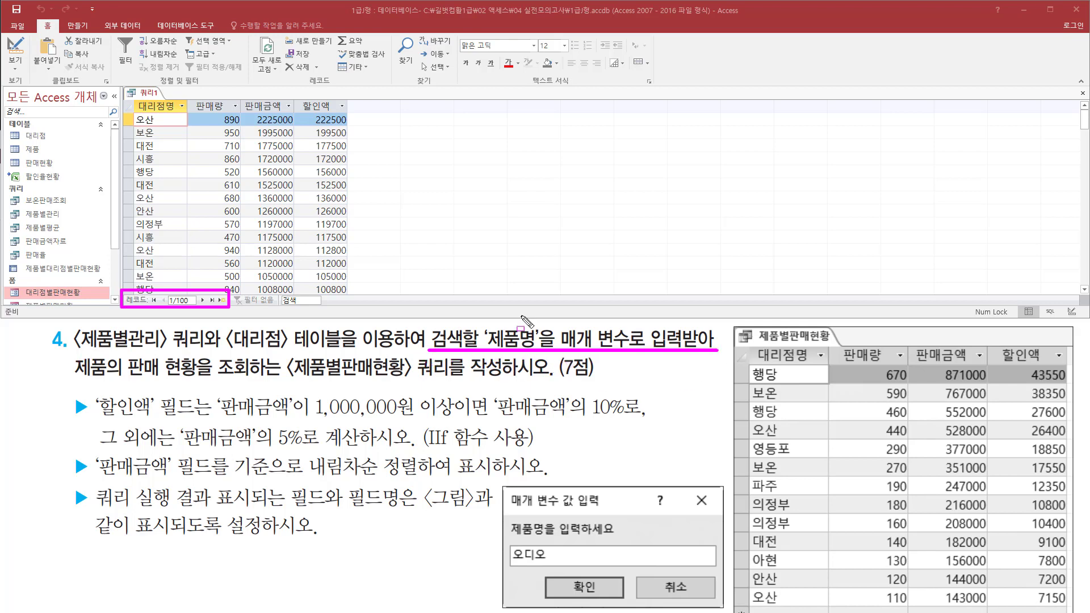
left_click_drag(70, 380, 282, 381)
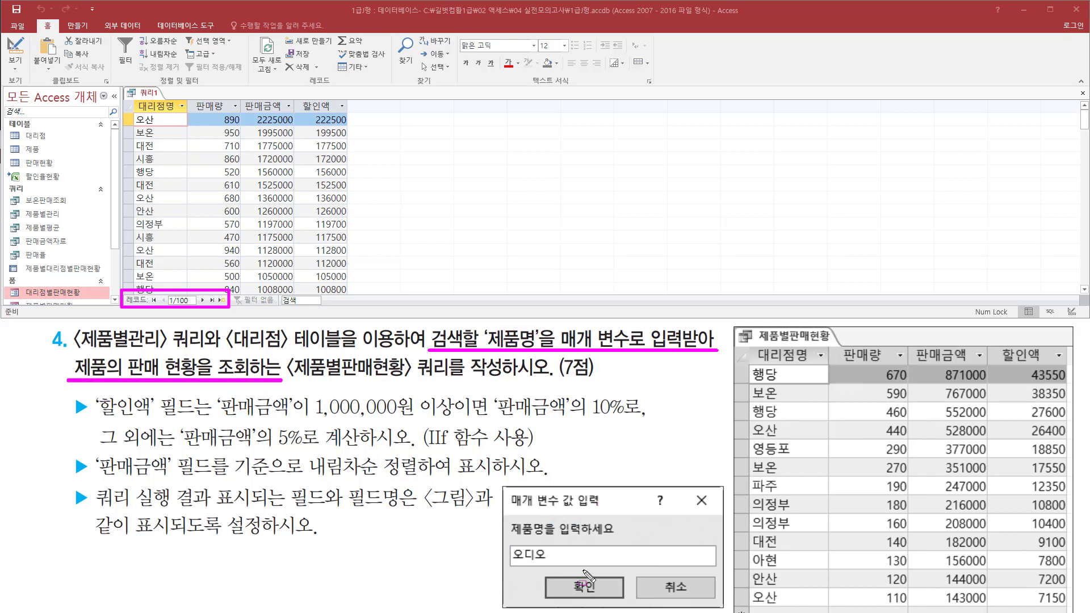
key("Escape")
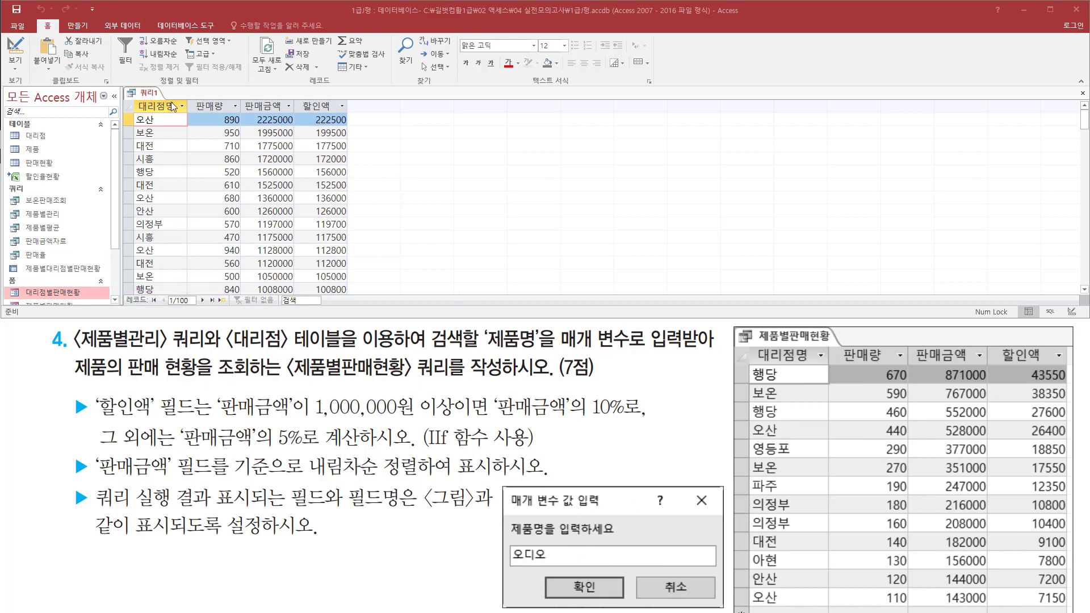
- Return to the query design and add the 제품명 field from 제품별관리 after the 할인액 column
right_click(155, 97)
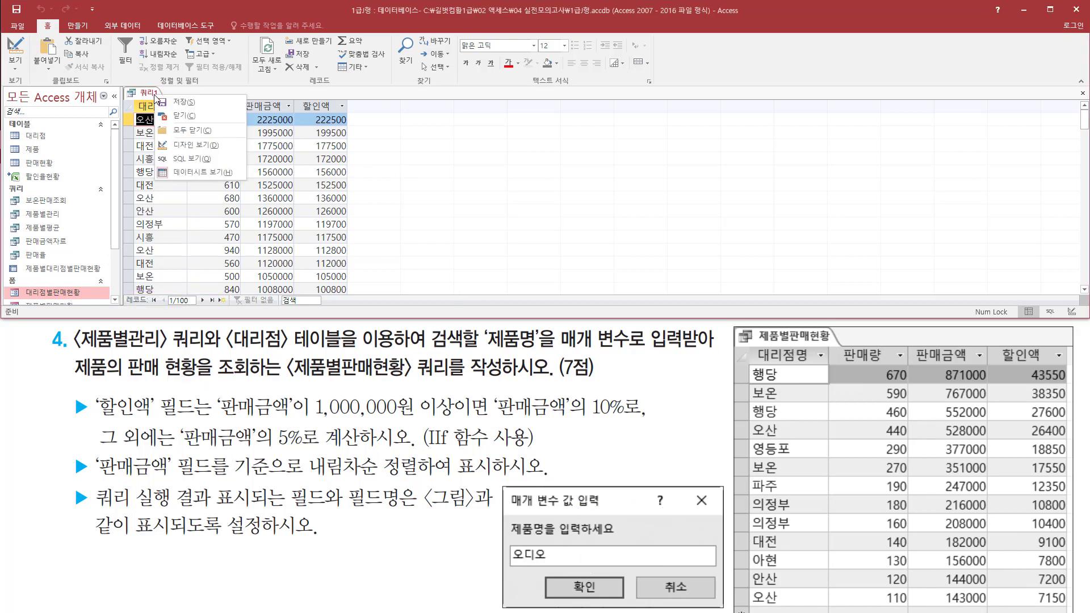
left_click(201, 149)
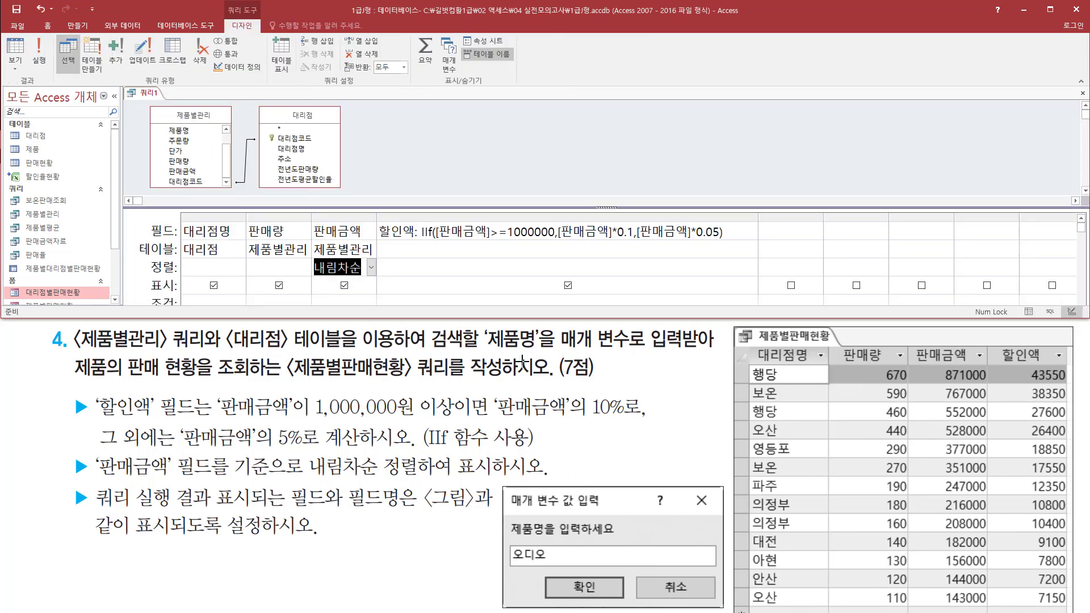
left_click_drag(477, 326, 546, 356)
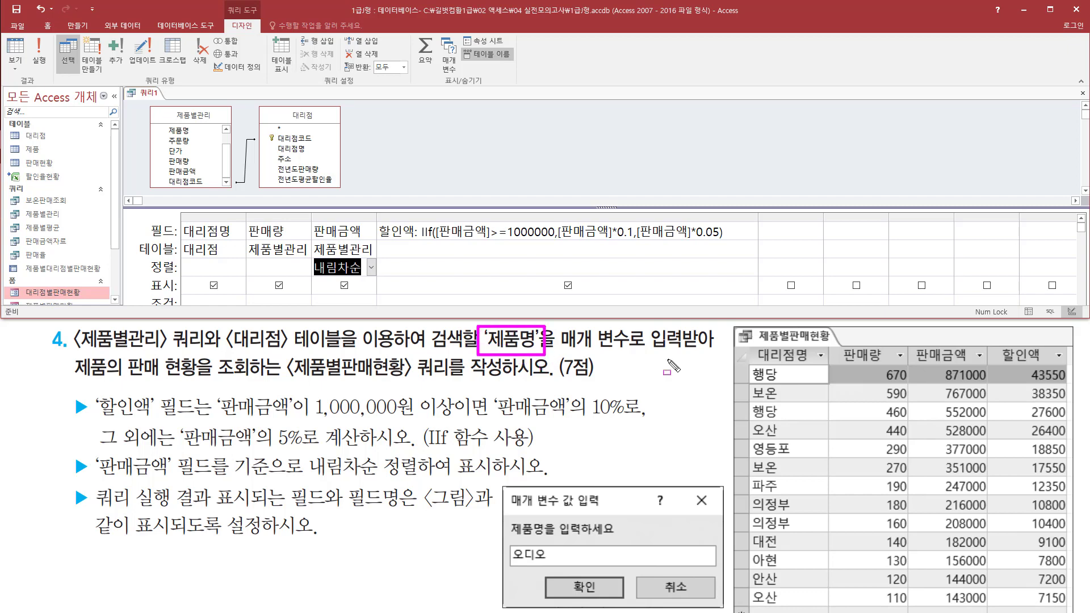
key("Escape")
left_click(183, 133)
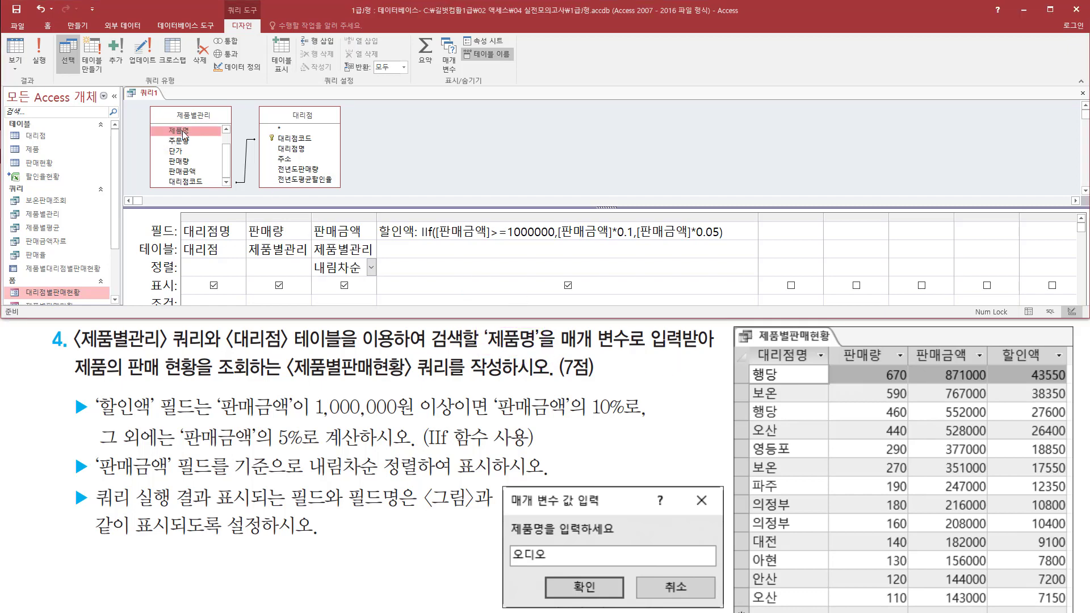
double_click(183, 133)
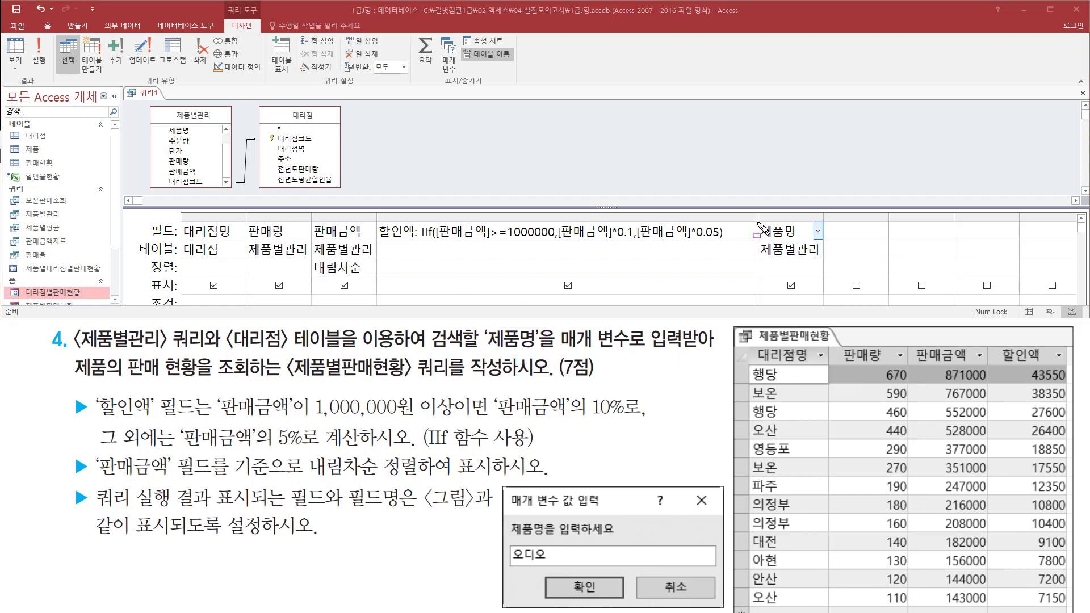
mouse_move(753, 212)
left_mouse_down()
mouse_move(774, 238)
mouse_move(828, 267)
left_mouse_up()
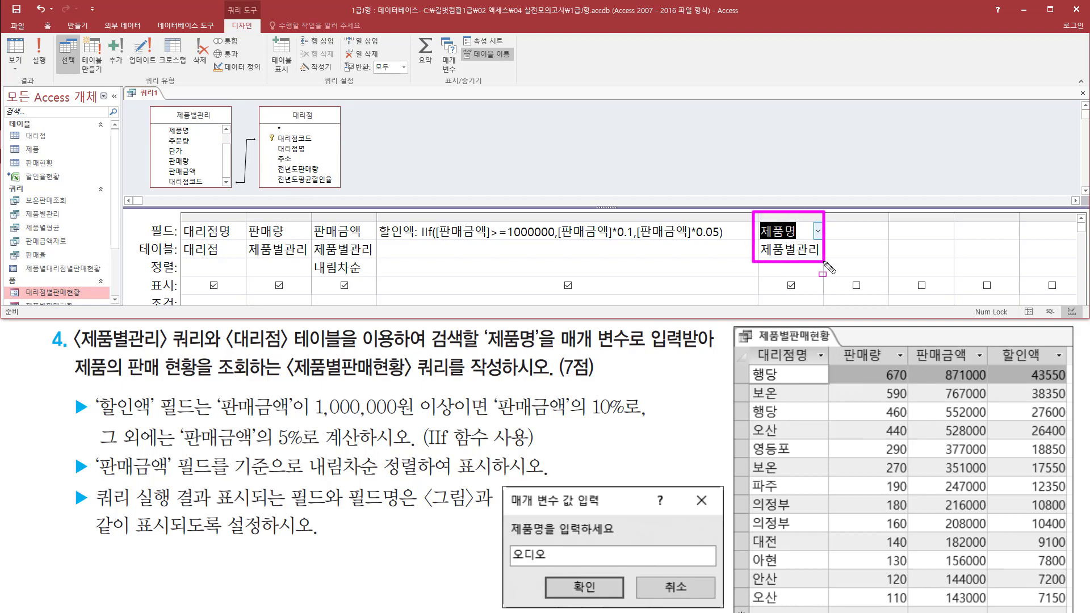
key("Escape")
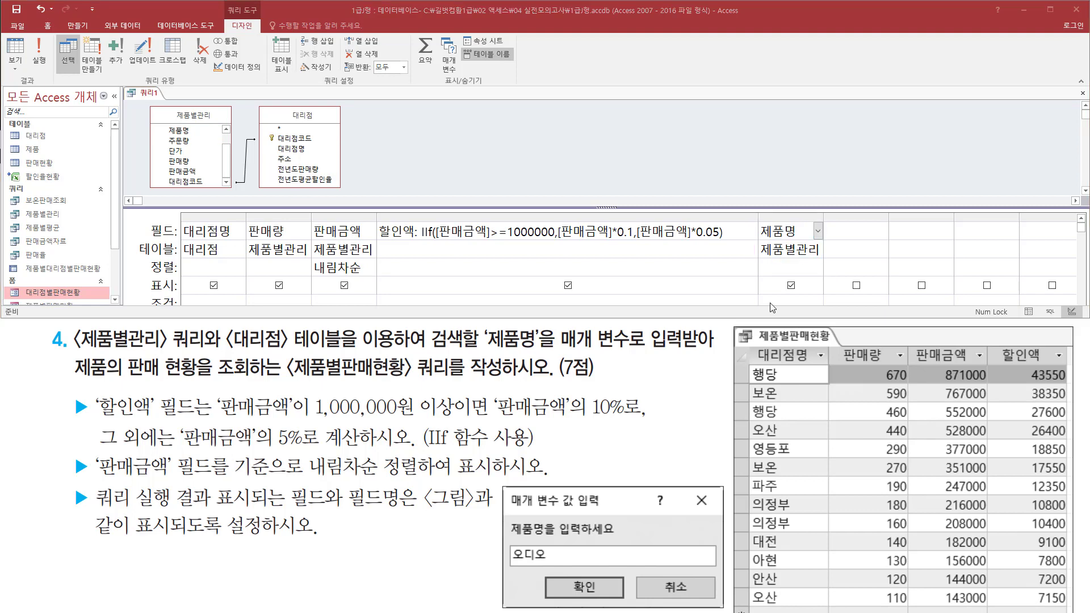
- Enter the parameter prompt [제품명을 입력하세요] as the 제품명 criterion and widen that column to fit it
left_click_drag(147, 293, 180, 307)
key("Escape")
left_click_drag(854, 321, 854, 327)
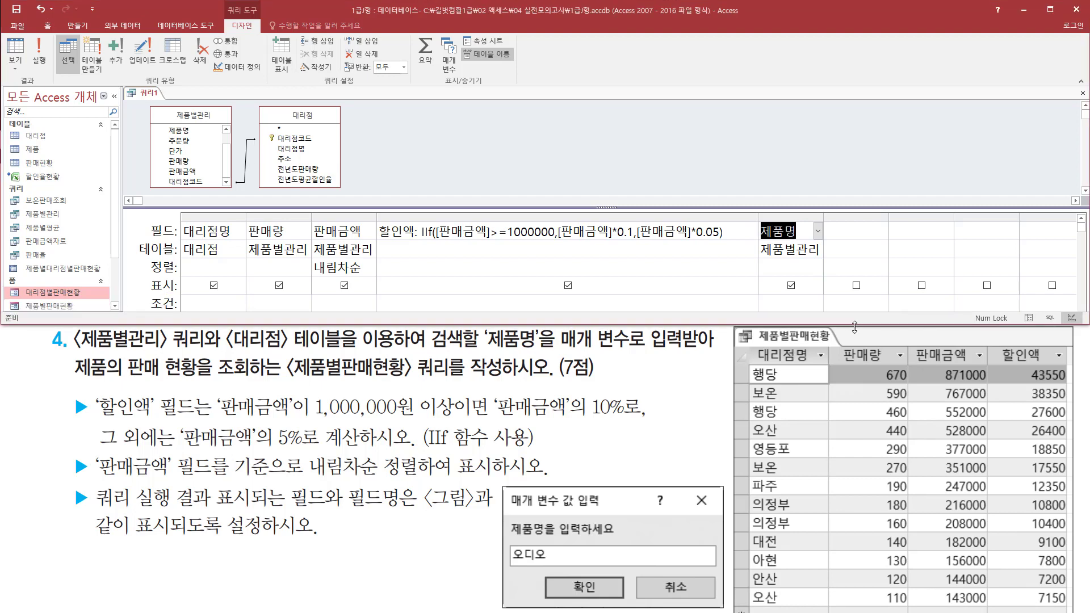
left_click(807, 303)
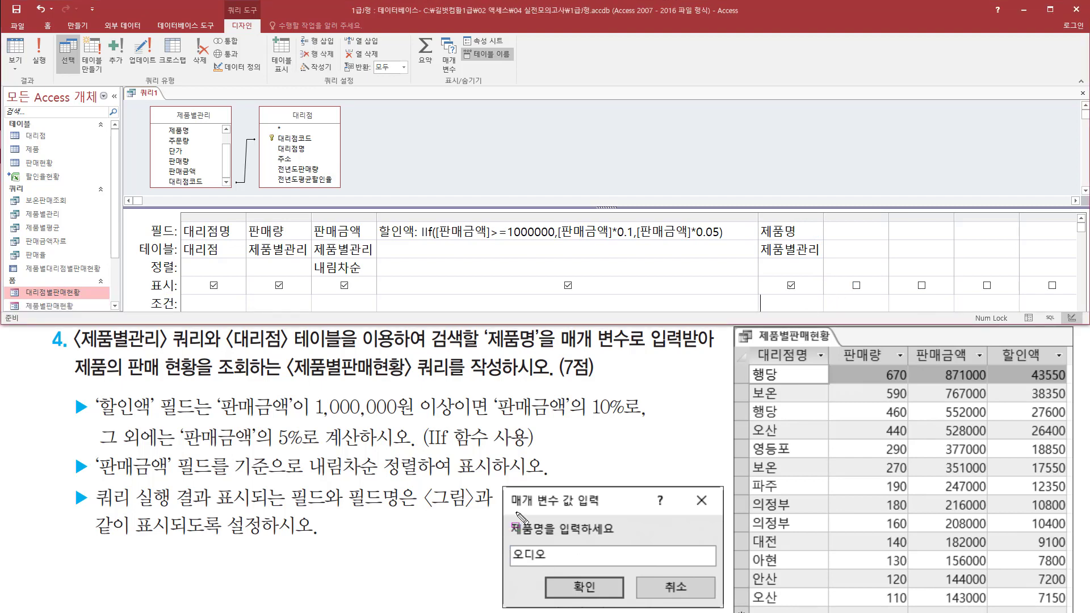
mouse_move(510, 536)
left_mouse_down()
mouse_move(616, 536)
mouse_move(628, 524)
left_mouse_up()
left_click_drag(824, 217, 941, 217)
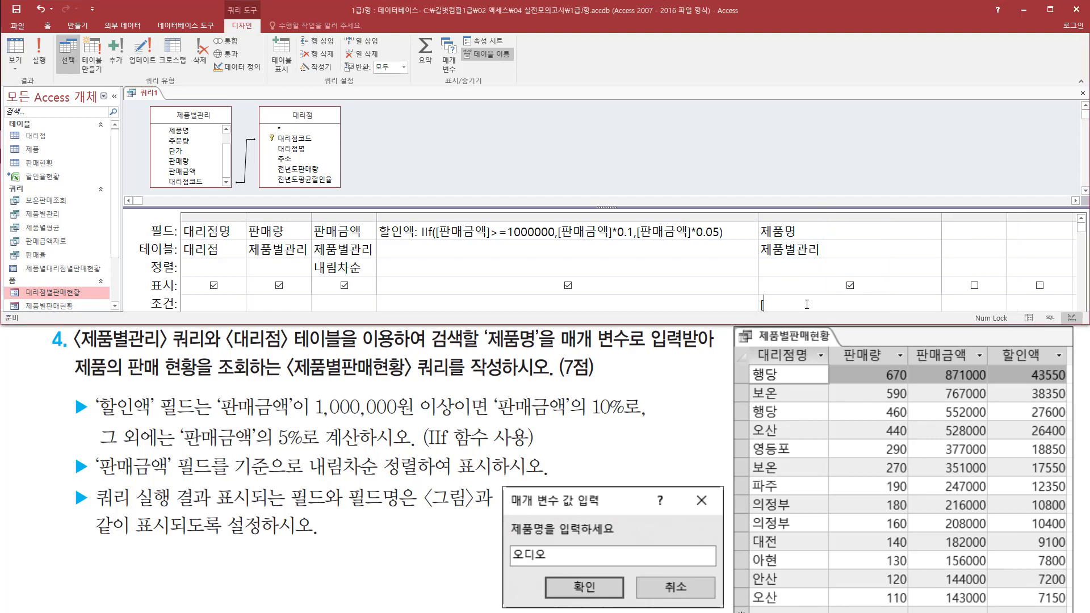
type("제품명을 입력하세요")
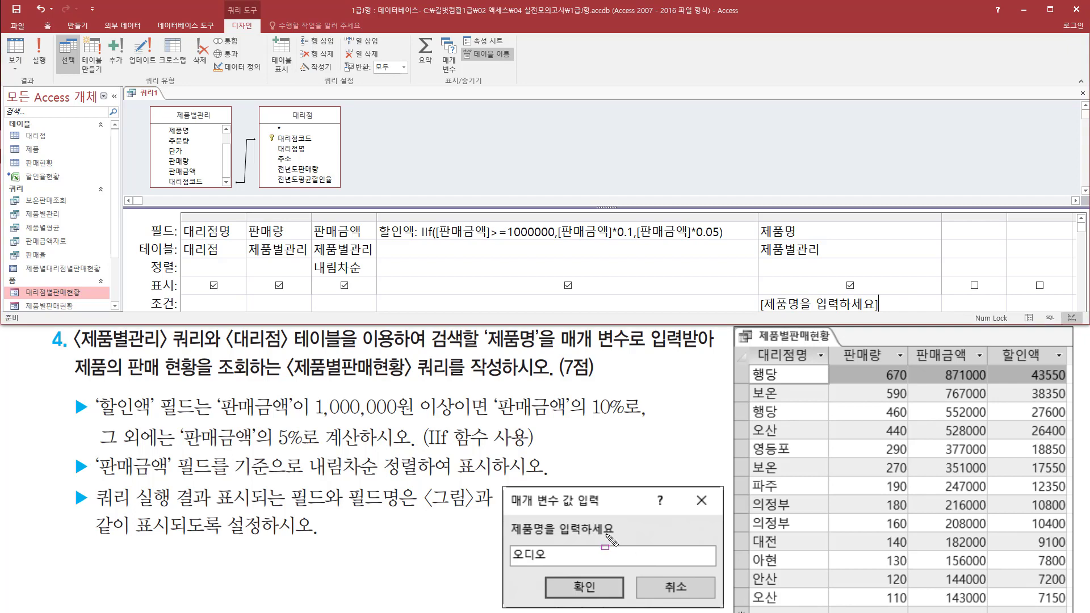
left_click_drag(606, 535, 620, 536)
mouse_move(753, 294)
left_mouse_down()
mouse_move(885, 316)
mouse_move(889, 306)
left_mouse_up()
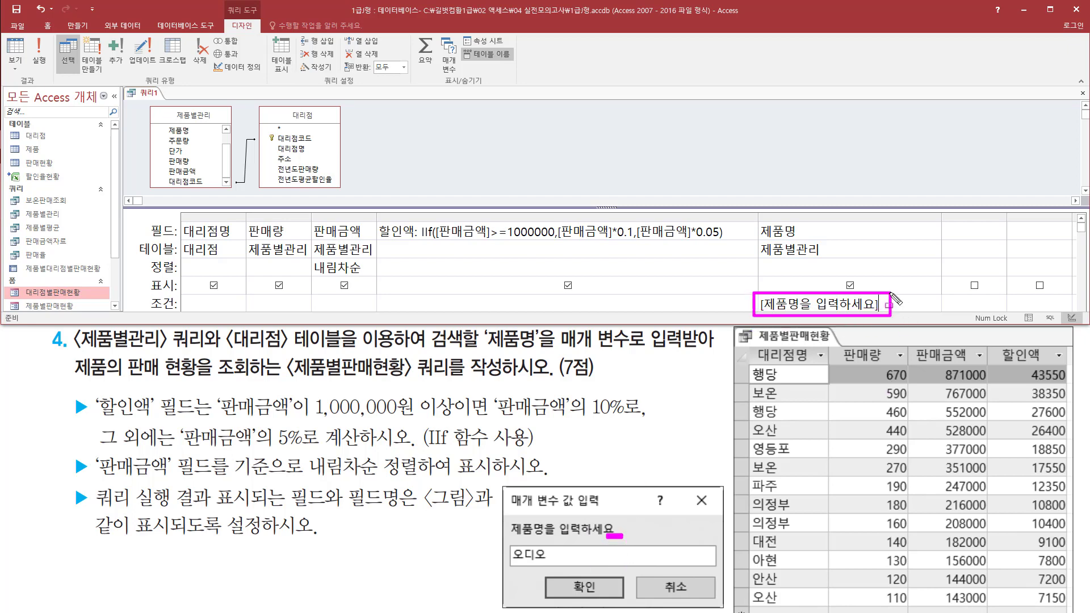
mouse_move(511, 563)
left_mouse_down()
mouse_move(556, 550)
mouse_move(553, 565)
left_mouse_up()
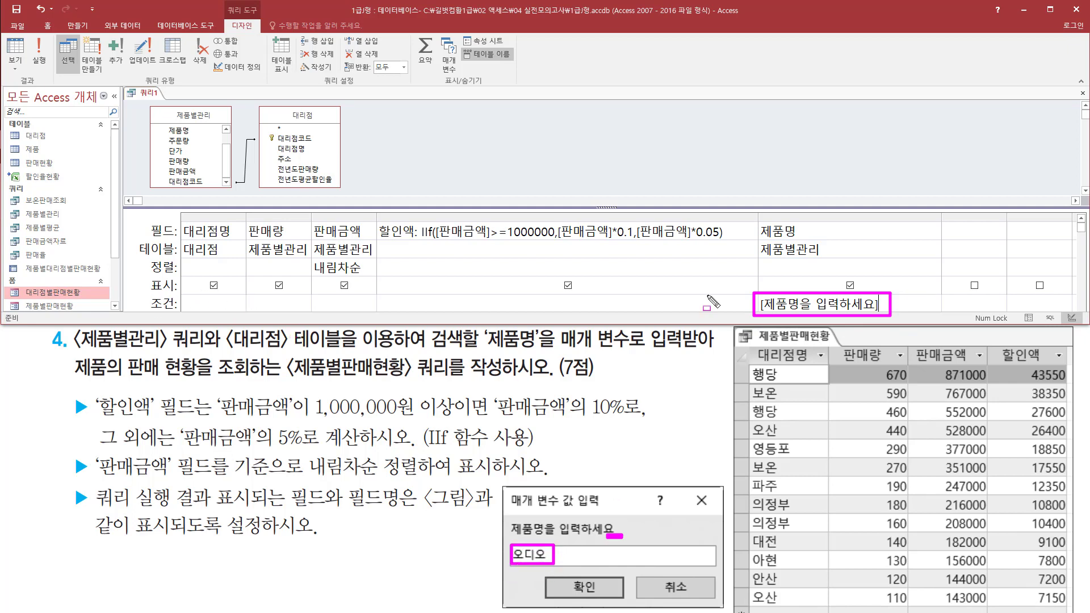
left_click_drag(766, 296, 831, 314)
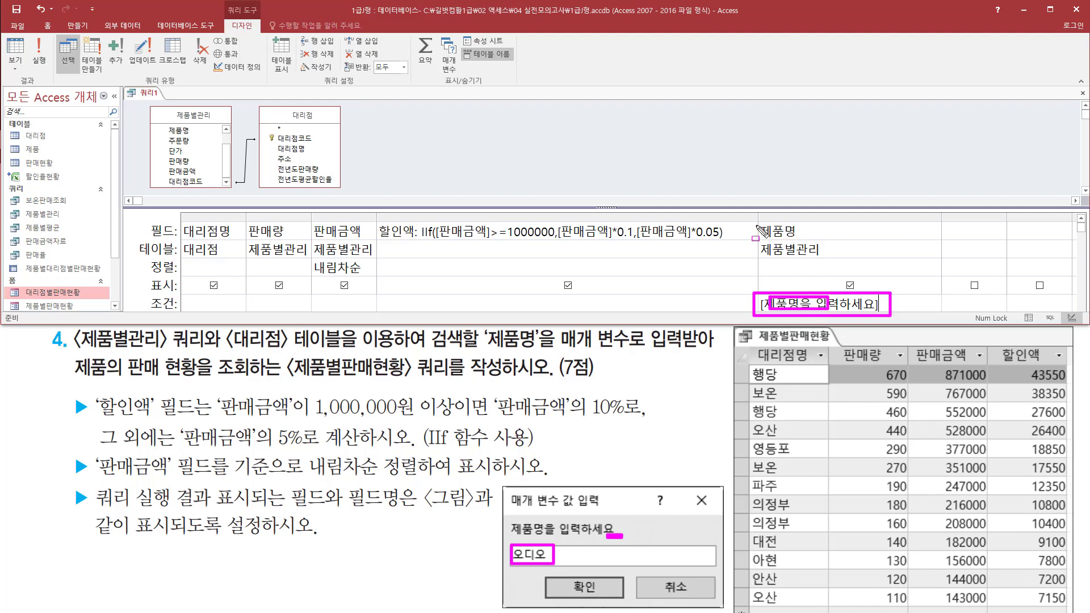
left_click_drag(756, 219, 807, 250)
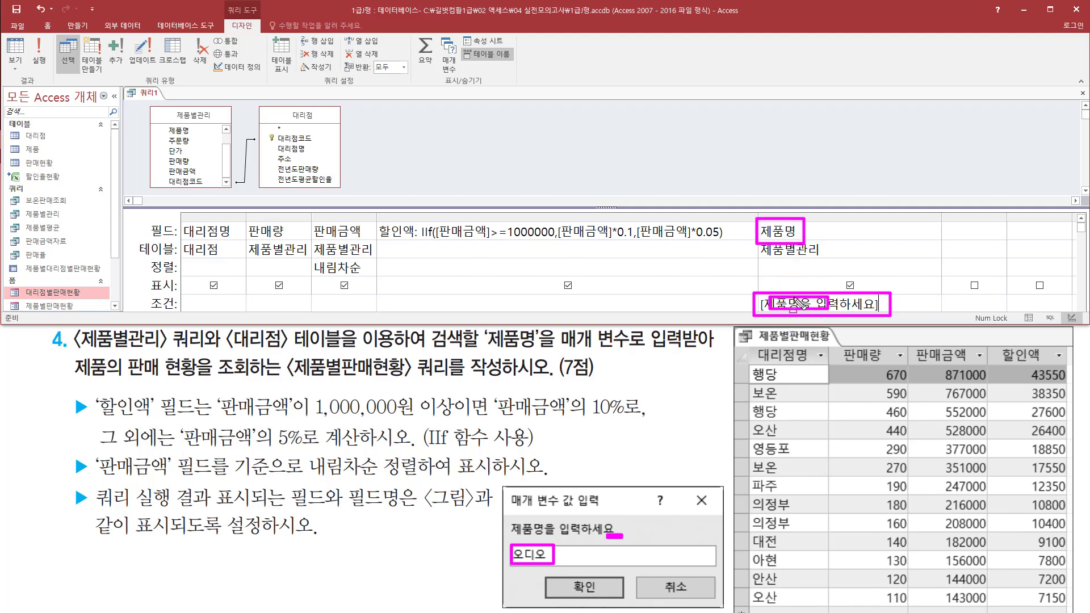
- Run the query with 오디오 as the 제품명 parameter value
key("Escape")
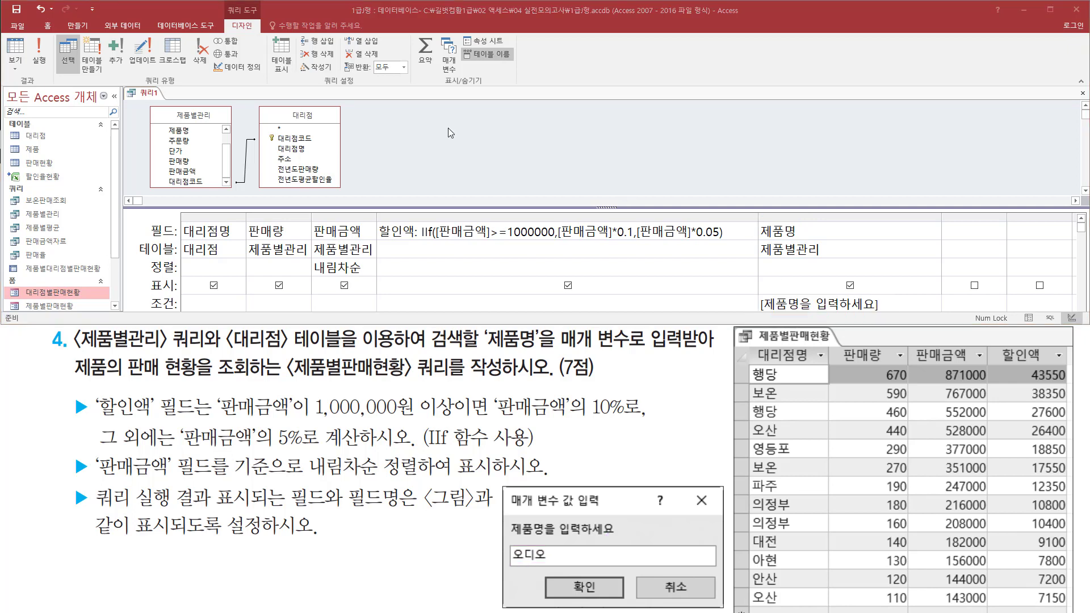
left_click(388, 119)
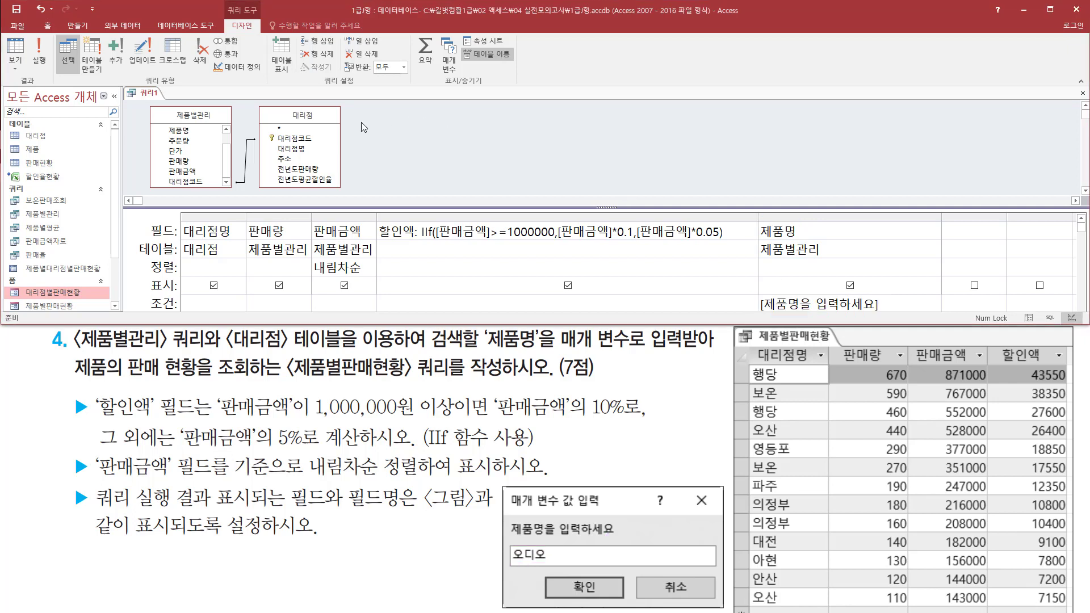
key("ctrl+2")
left_click_drag(27, 35, 50, 75)
key("Escape")
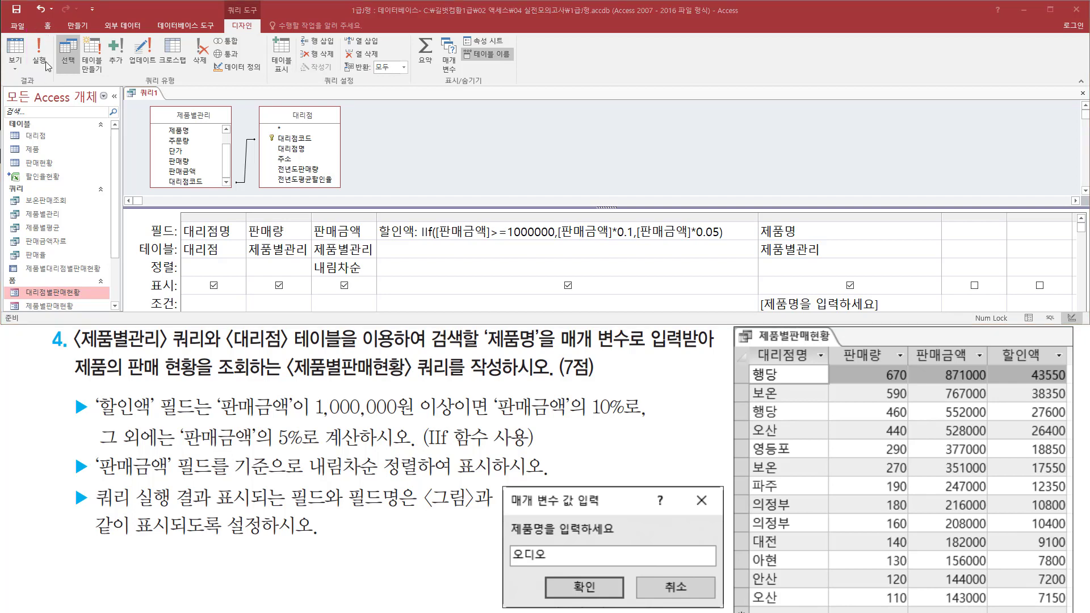
left_click(48, 64)
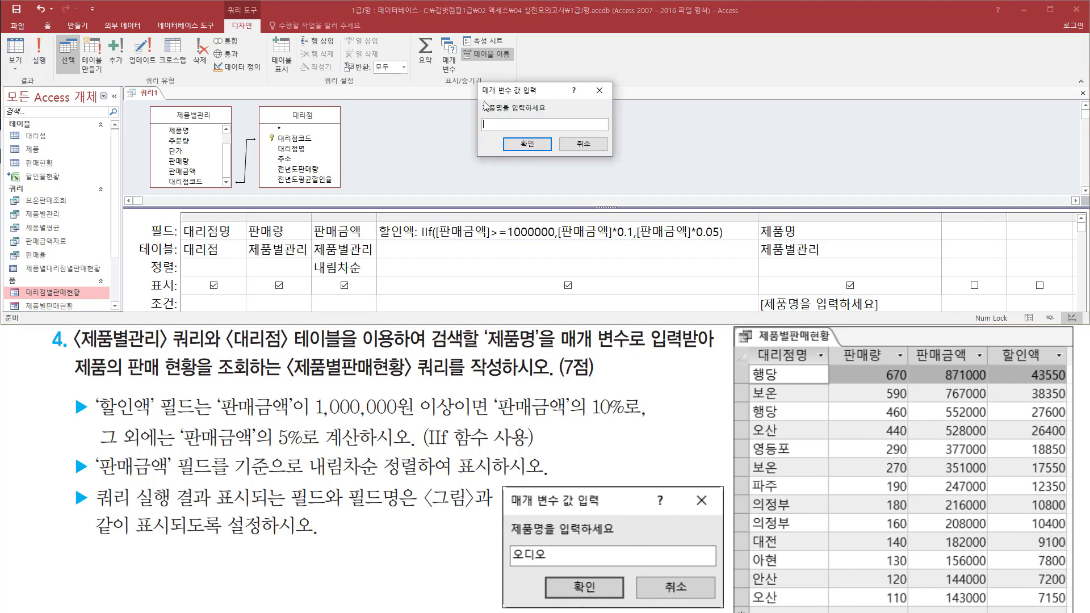
mouse_move(477, 82)
left_mouse_down()
mouse_move(493, 149)
mouse_move(617, 159)
left_mouse_up()
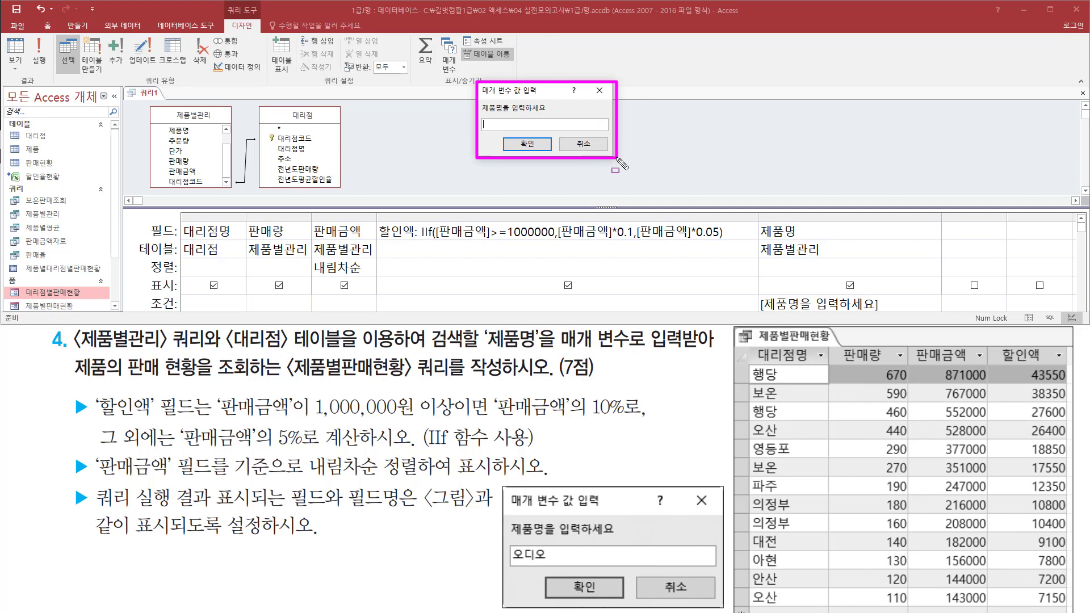
key("Escape")
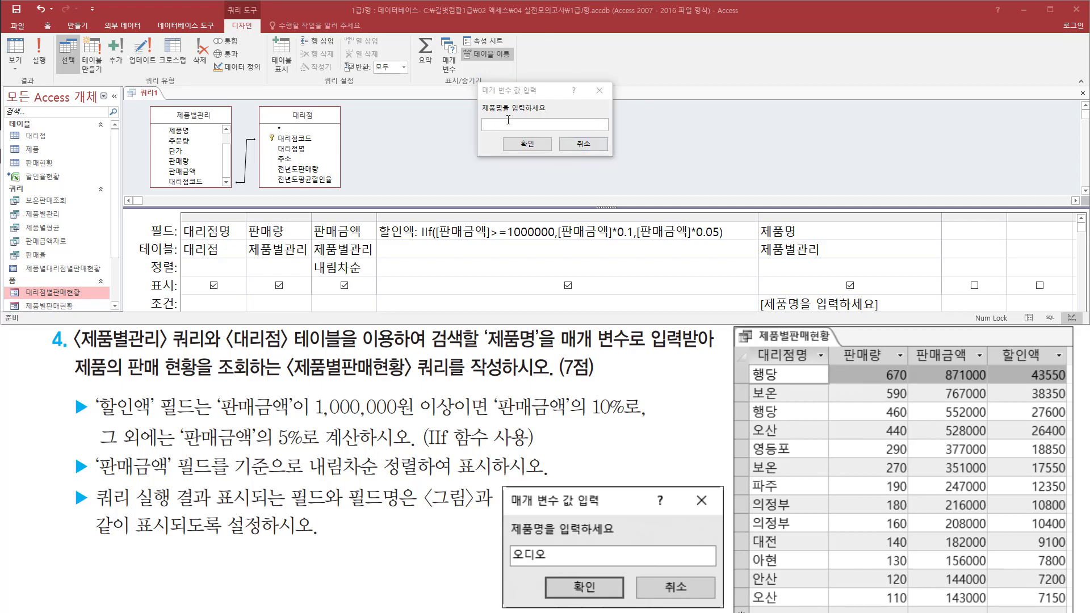
left_click(508, 122)
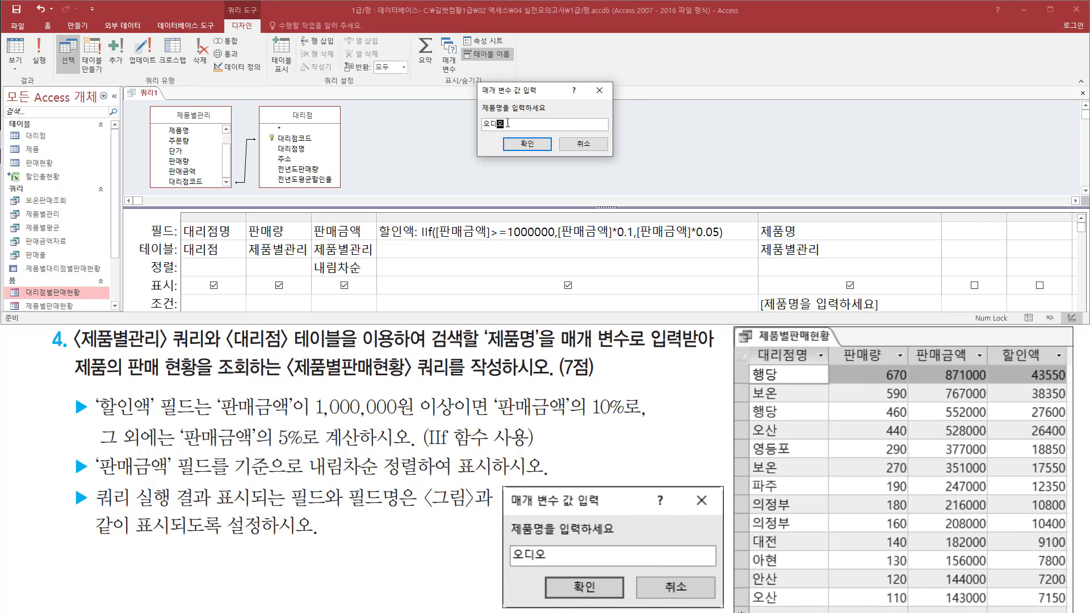
mouse_move(482, 131)
left_mouse_down()
mouse_move(509, 131)
mouse_move(544, 155)
left_mouse_up()
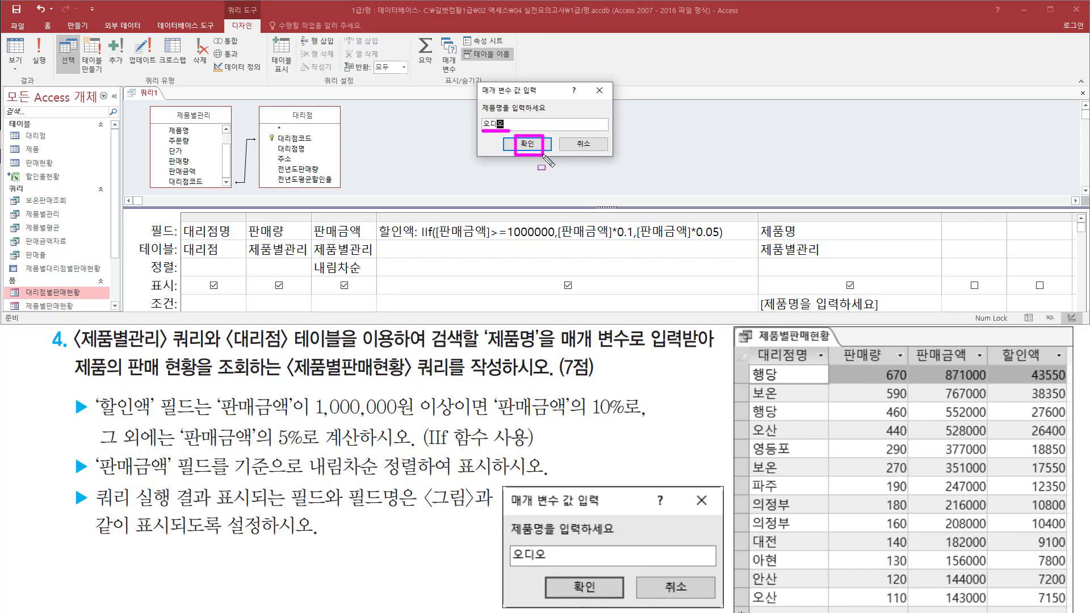
left_click(537, 148)
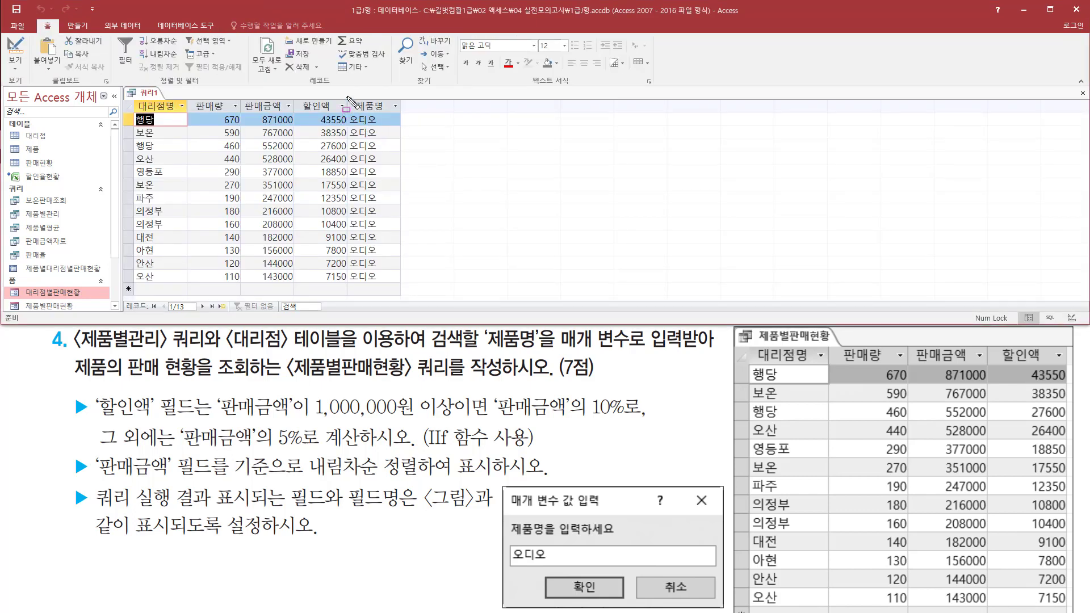
- Compare the result's field names and its 대리점명 and 판매량 values with the 제품별판매현황 figure, checking for the extra 제품명 column
mouse_move(348, 101)
left_mouse_down()
mouse_move(381, 291)
mouse_move(407, 100)
mouse_move(406, 289)
left_mouse_up()
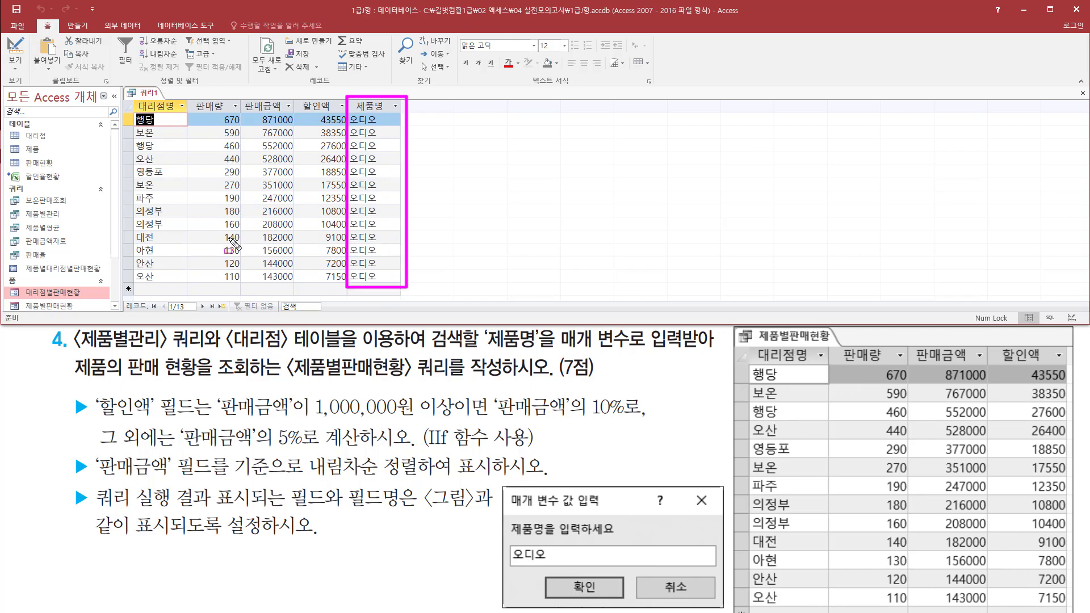
left_click_drag(96, 510, 488, 511)
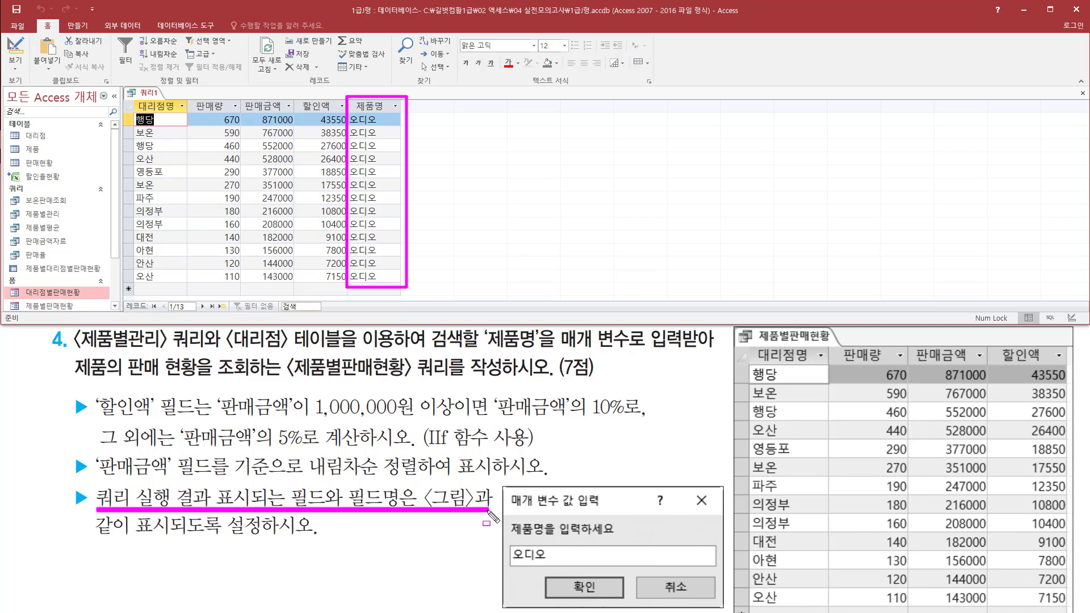
left_click_drag(95, 544, 315, 543)
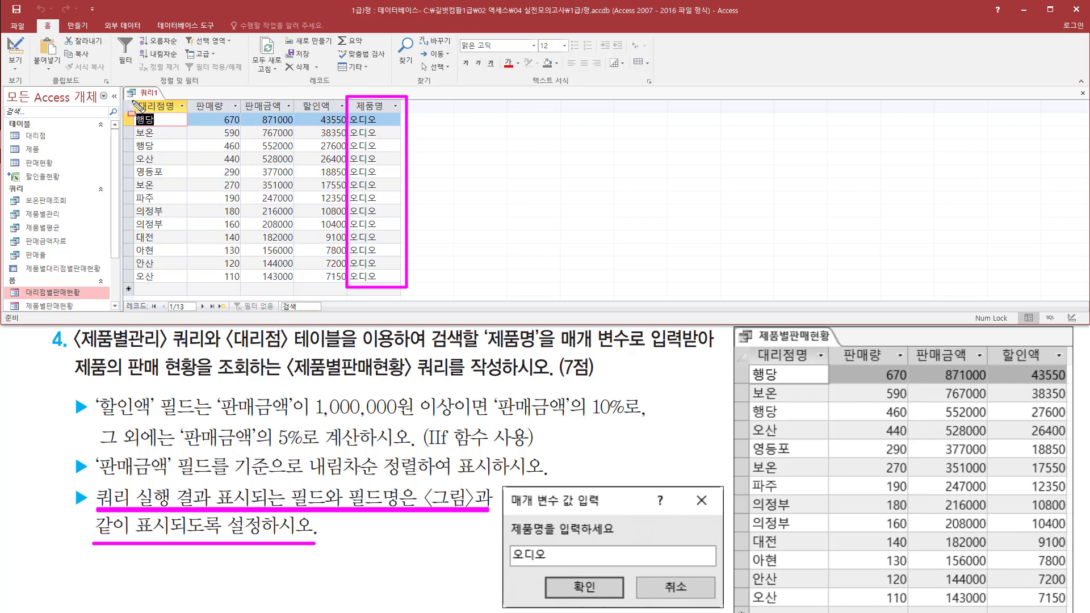
mouse_move(132, 96)
left_mouse_down()
mouse_move(295, 130)
mouse_move(290, 112)
mouse_move(341, 112)
left_mouse_up()
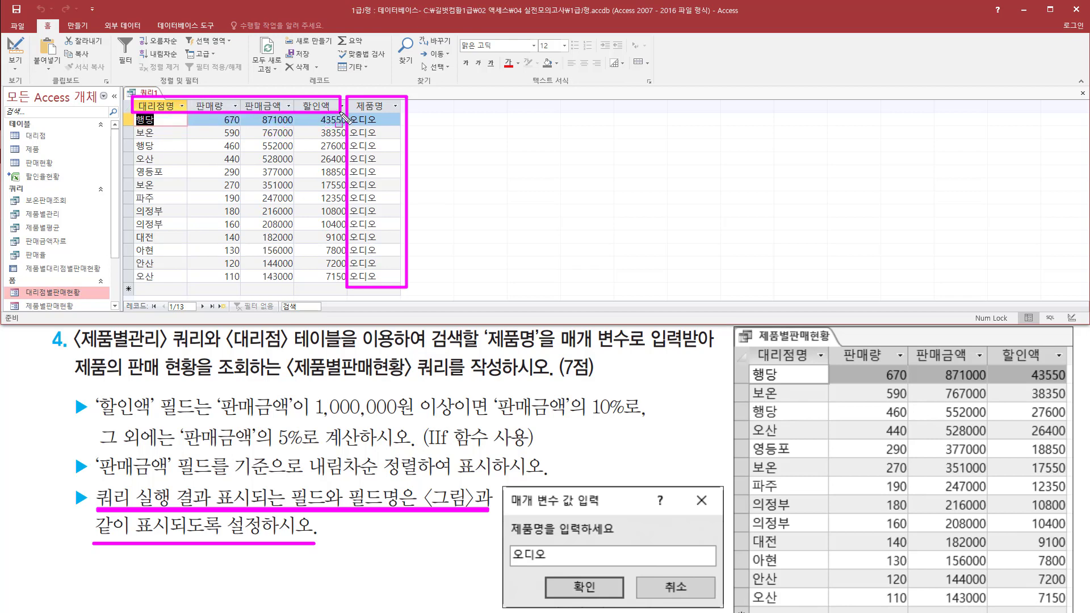
left_click_drag(755, 348, 1063, 363)
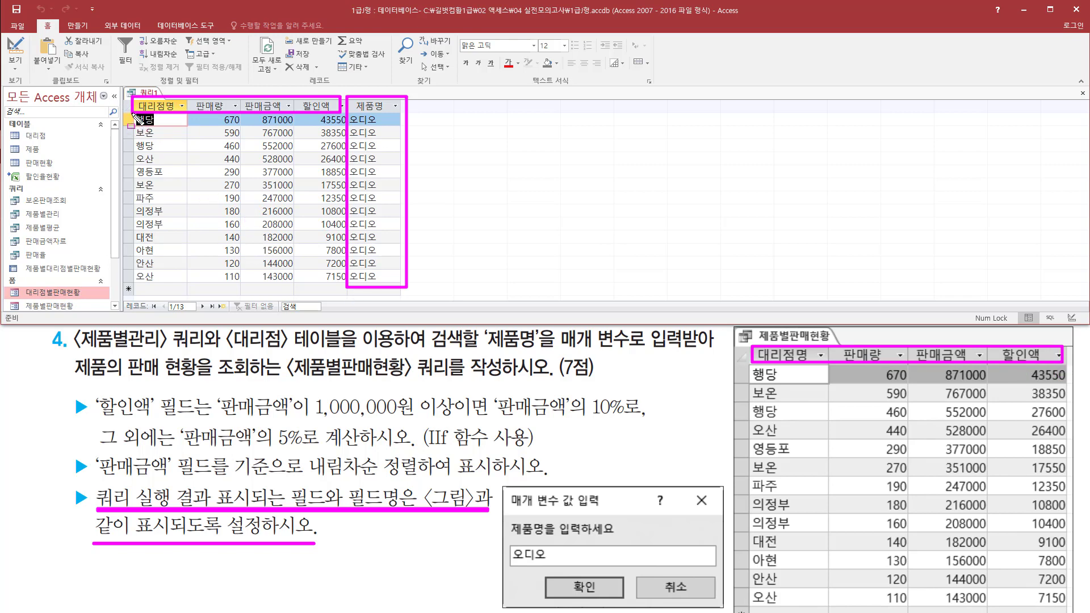
mouse_move(131, 112)
left_mouse_down()
mouse_move(162, 148)
mouse_move(178, 290)
left_mouse_up()
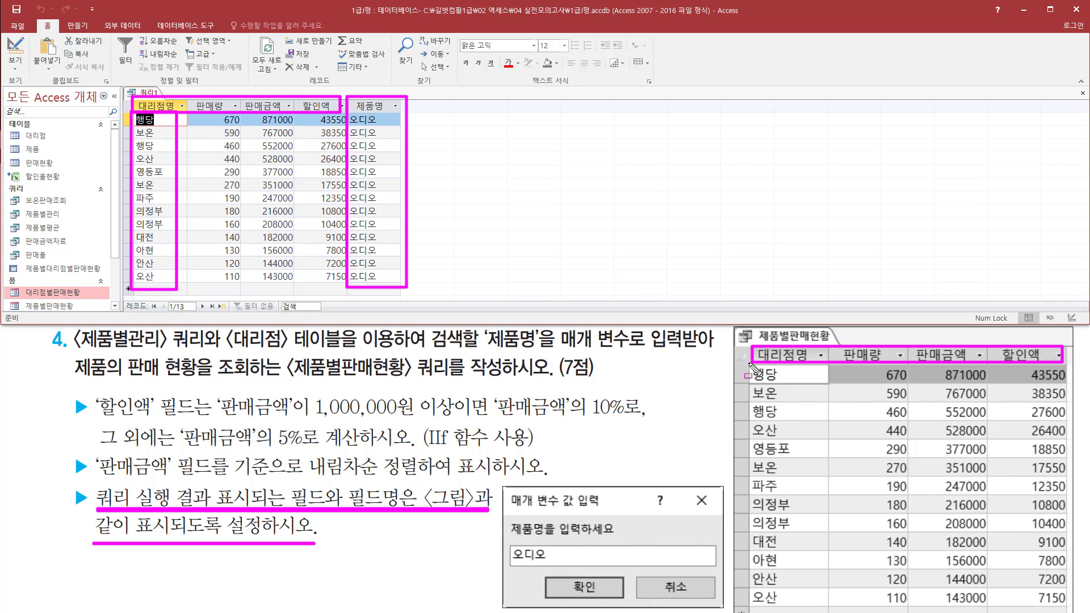
mouse_move(748, 364)
left_mouse_down()
mouse_move(799, 601)
mouse_move(820, 605)
mouse_move(812, 603)
left_mouse_up()
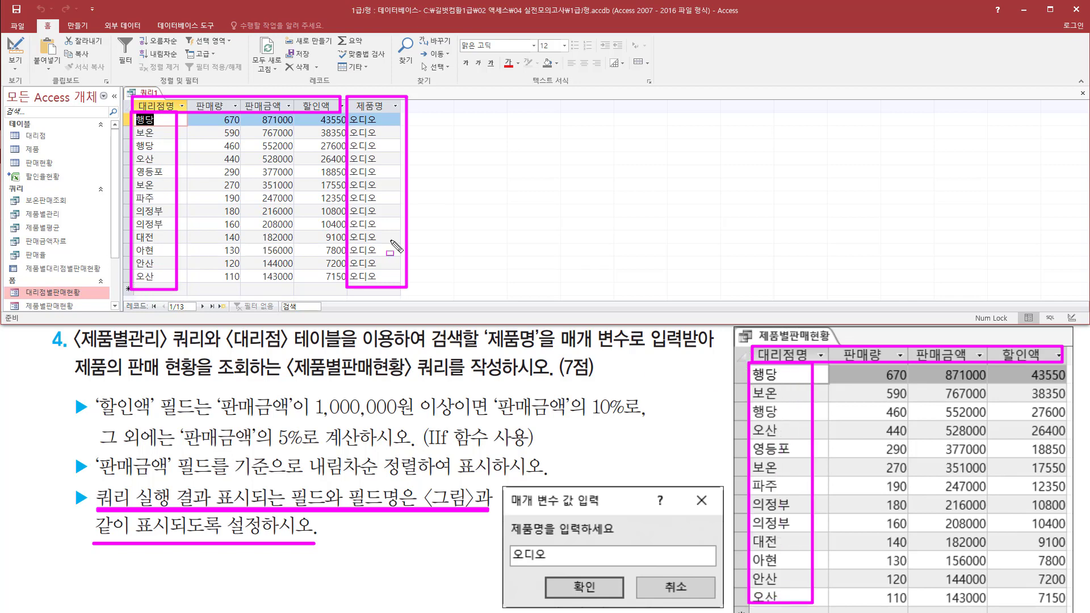
mouse_move(214, 114)
left_mouse_down()
mouse_move(243, 139)
mouse_move(244, 250)
left_mouse_up()
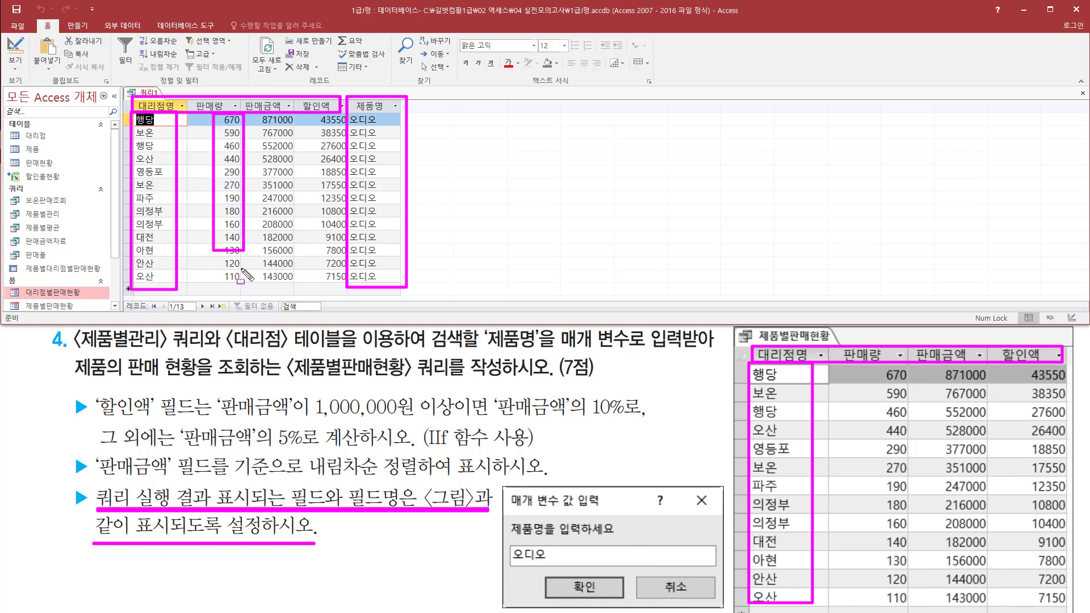
left_click_drag(876, 361, 914, 606)
mouse_move(931, 365)
left_mouse_down()
mouse_move(1006, 607)
mouse_move(1071, 605)
left_mouse_up()
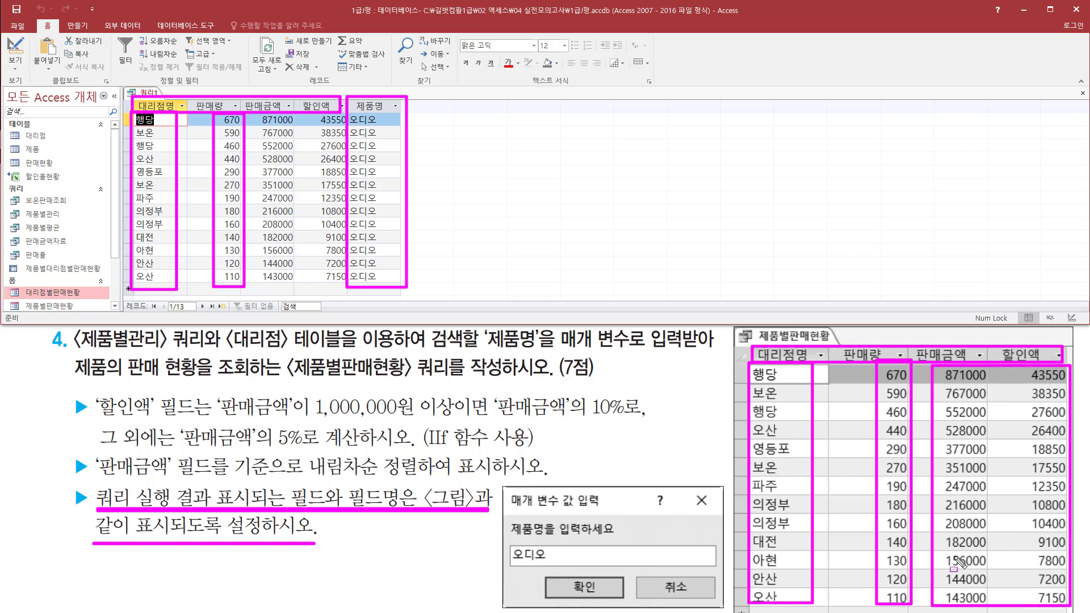
left_click_drag(258, 114, 346, 294)
key("Escape")
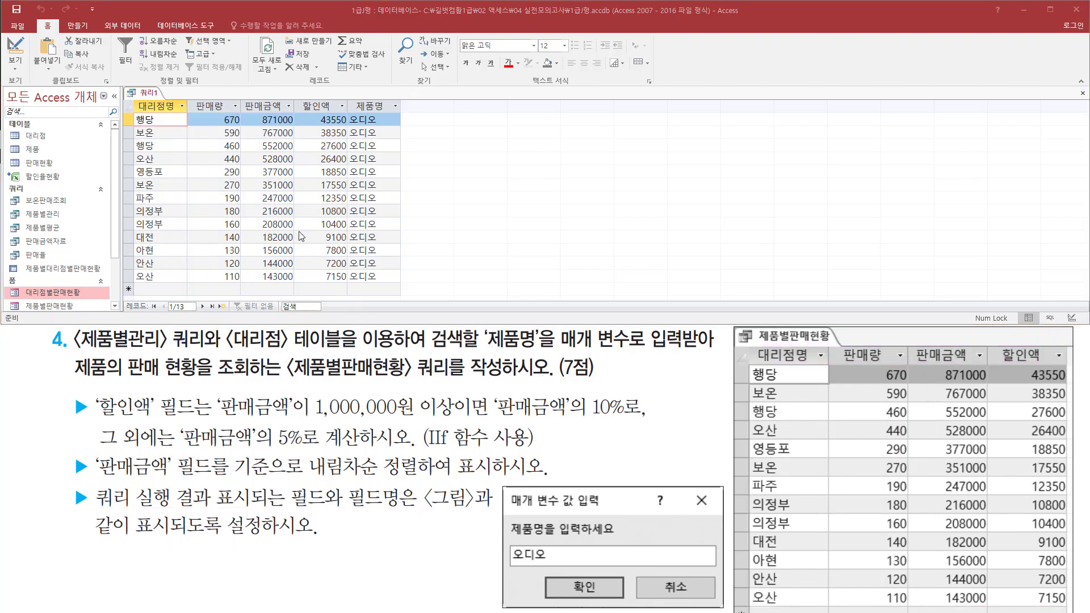
- Compare the 판매금액 and 할인액 values with the figure, and examine the 제품명 column that the figure does not include
left_click_drag(257, 114, 300, 284)
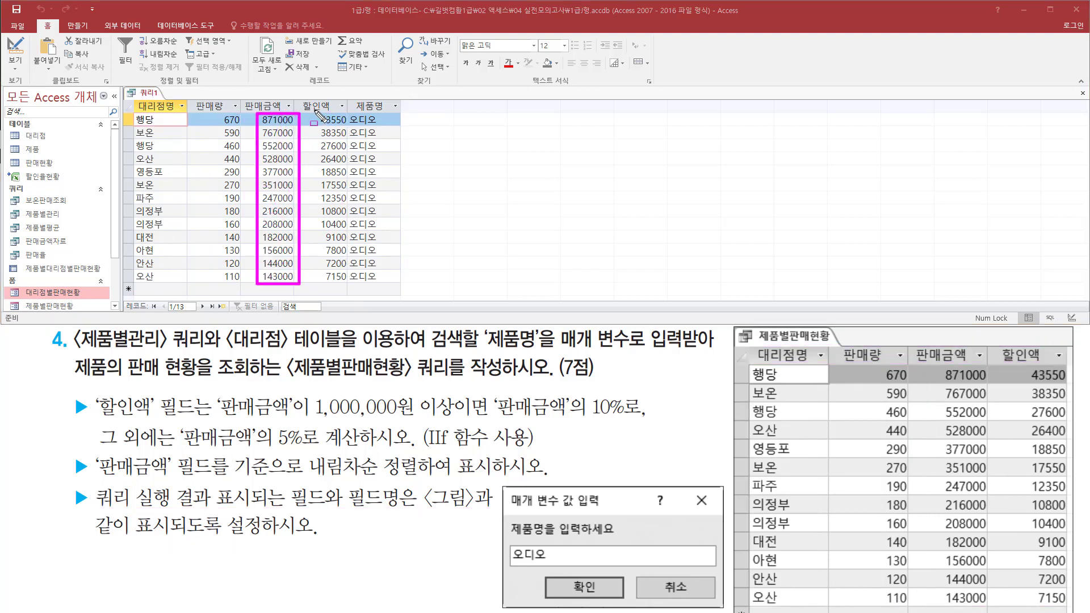
left_click_drag(313, 114, 349, 288)
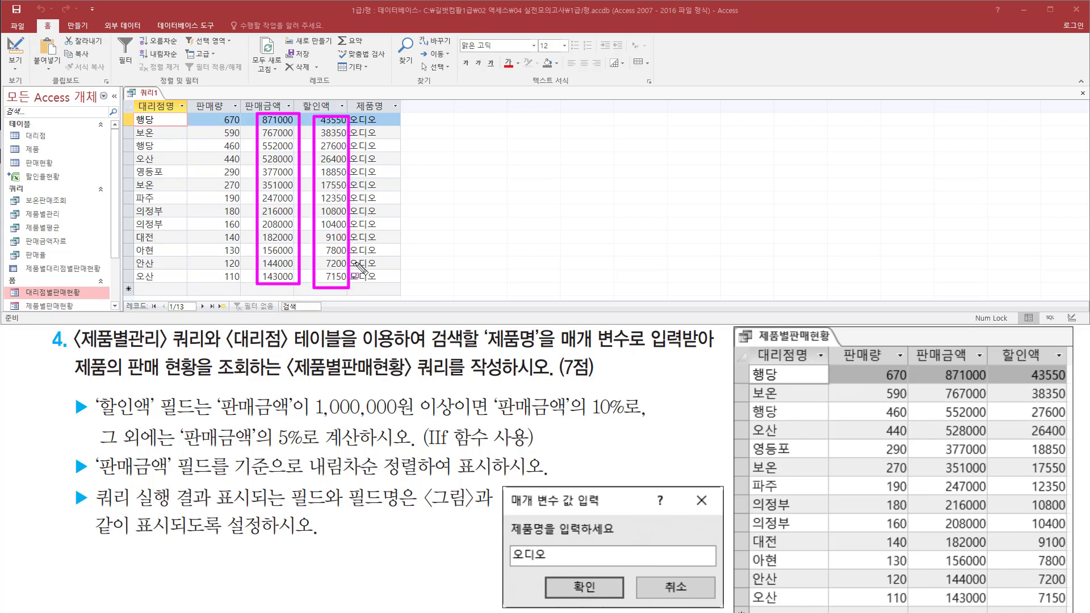
left_click_drag(924, 367, 1071, 611)
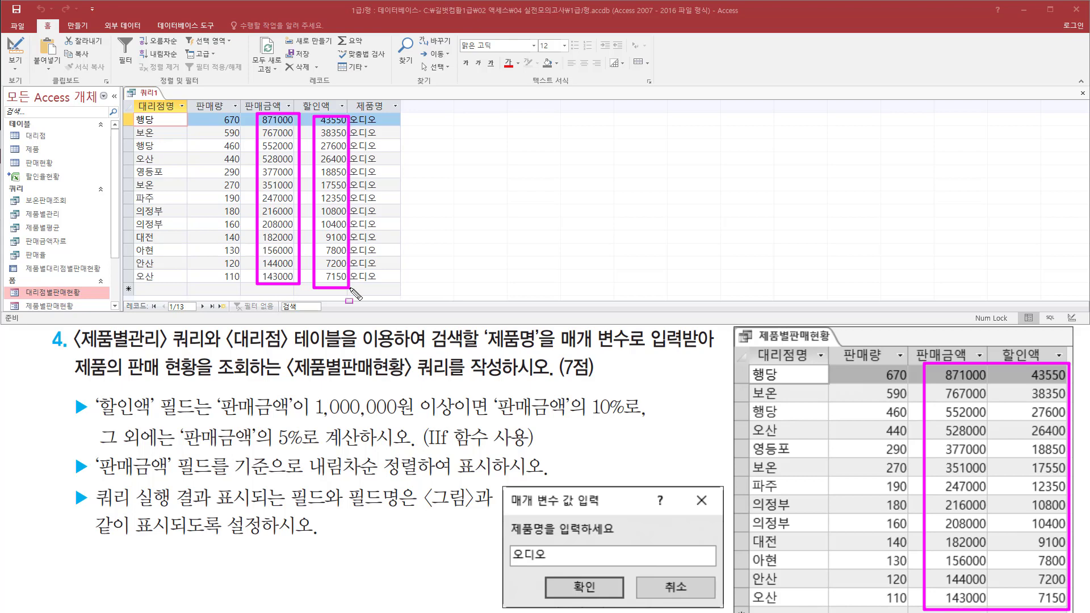
key("Escape")
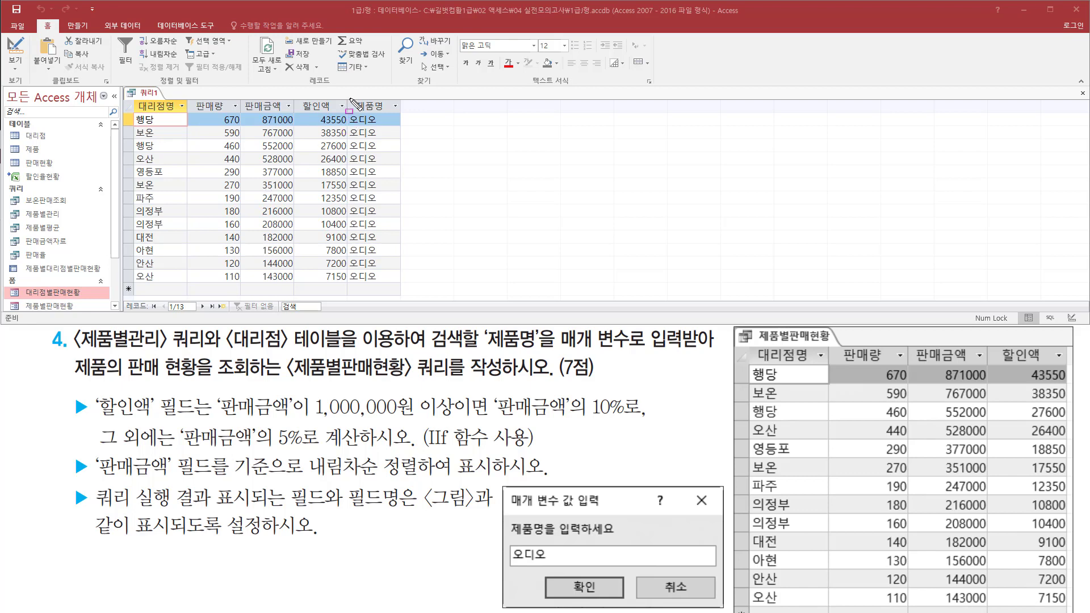
key("ctrl+2")
left_click_drag(343, 95, 403, 292)
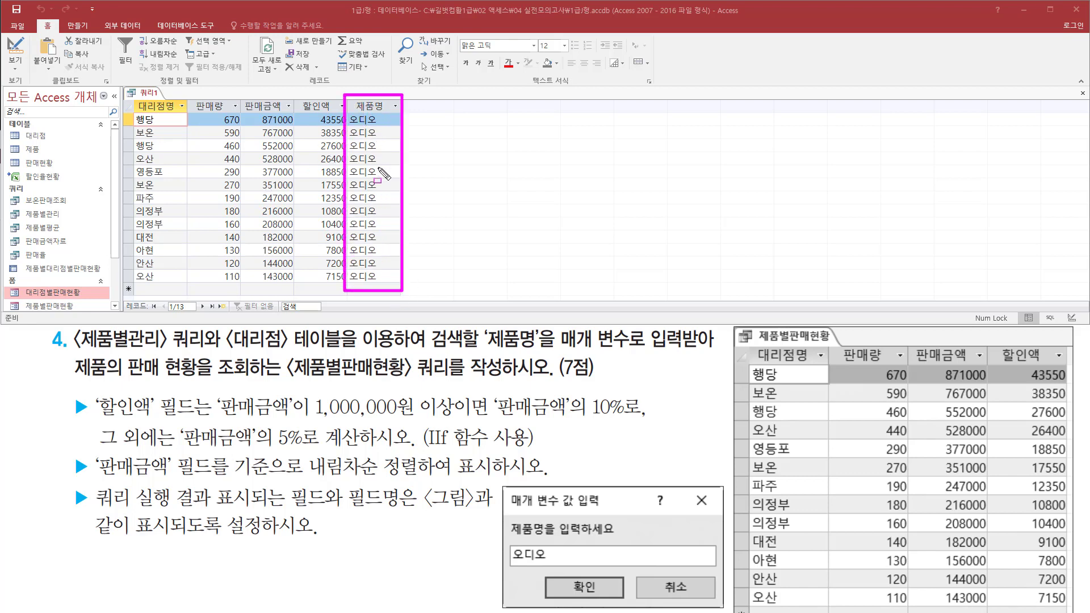
key("Escape")
- Return to the query design and hide the 제품명 field from the results, keeping its parameter criterion
right_click(153, 97)
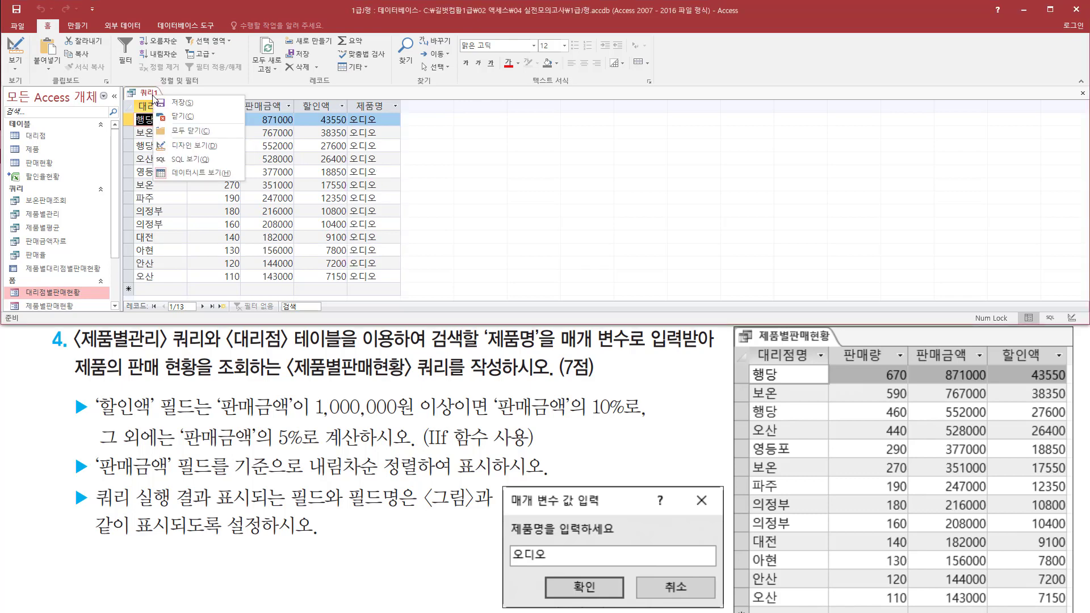
left_click(193, 147)
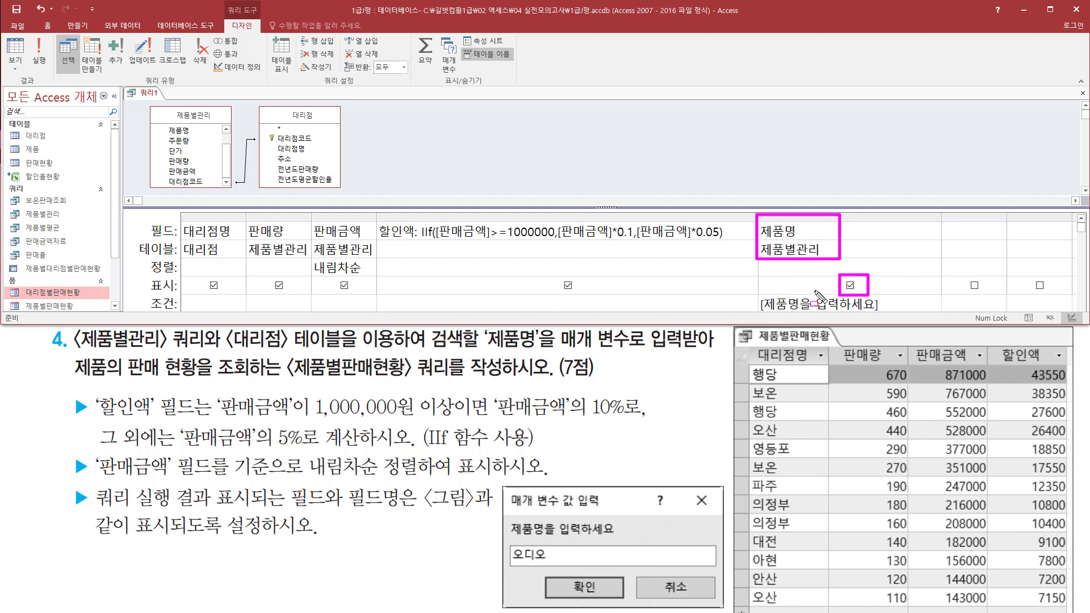
left_click(851, 287)
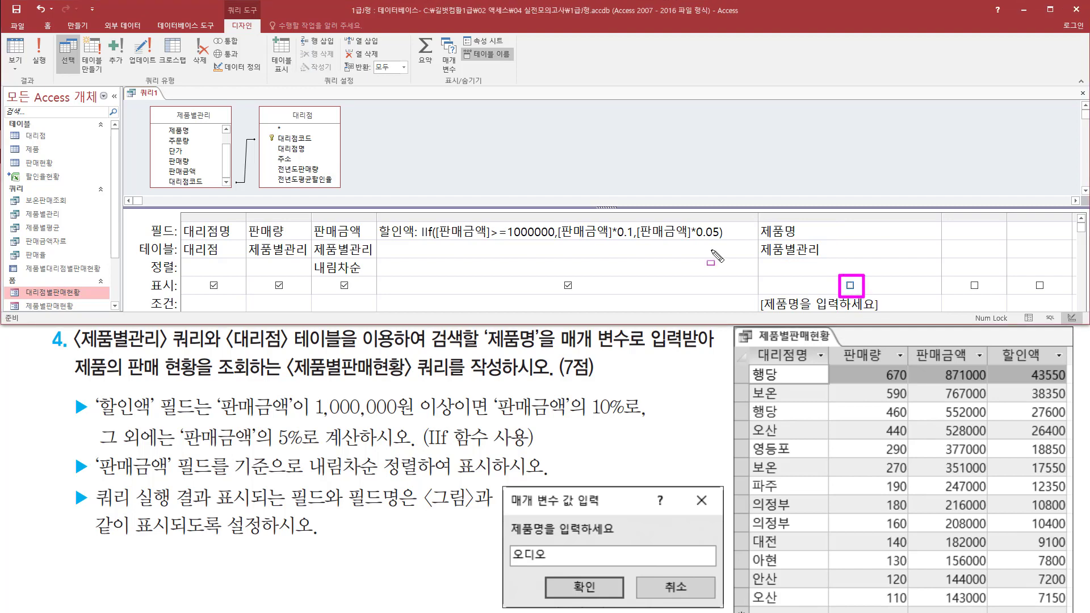
- Run the query again for 오디오 and compare the whole result with the figure in question 4
left_click(45, 62)
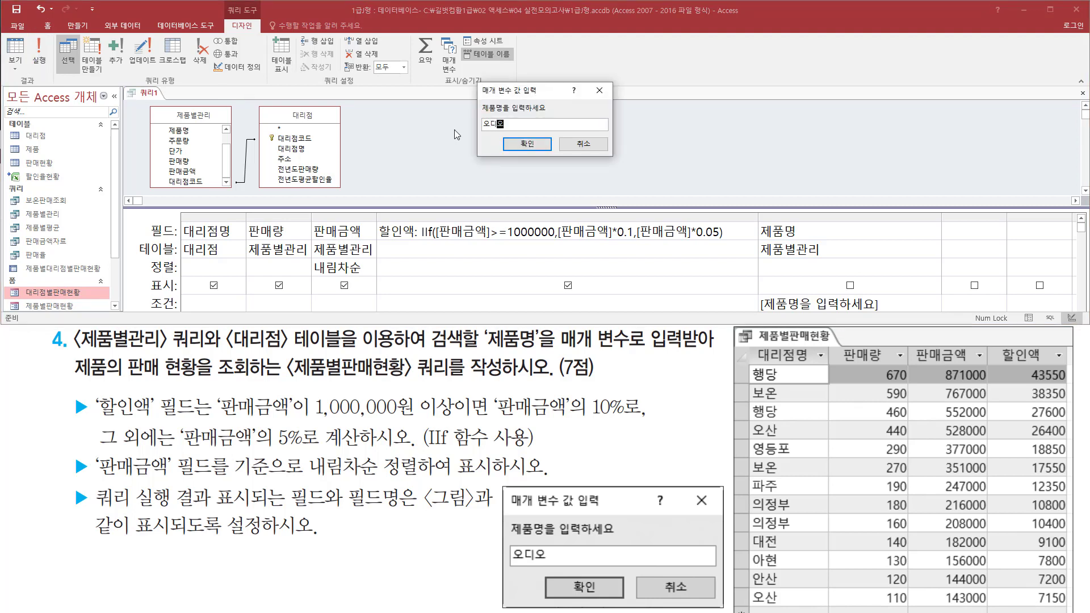
type("오디오")
left_click(518, 146)
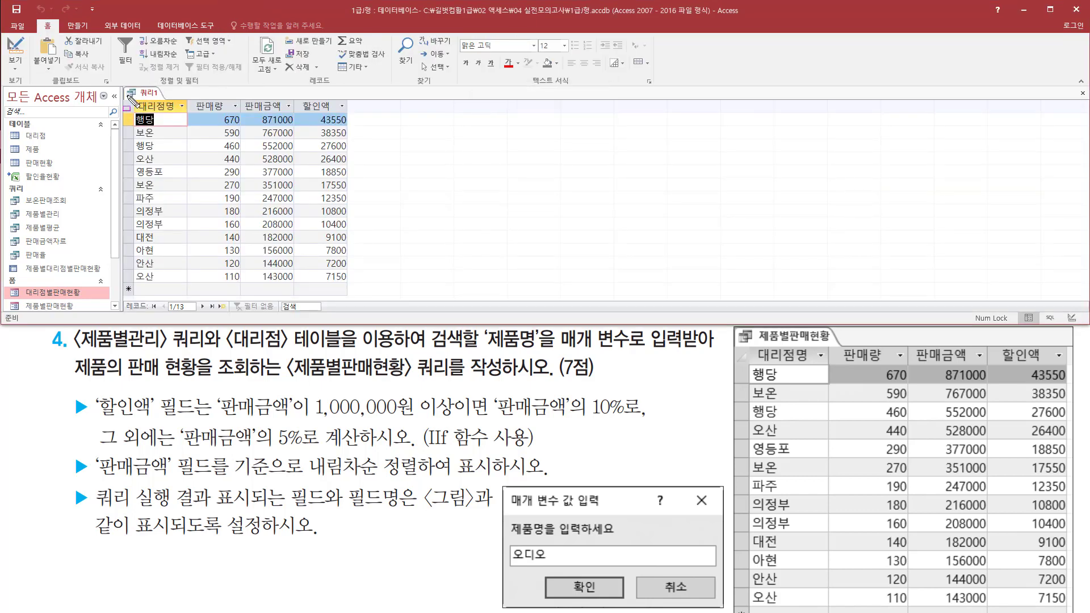
mouse_move(128, 95)
left_mouse_down()
mouse_move(156, 216)
mouse_move(356, 295)
left_mouse_up()
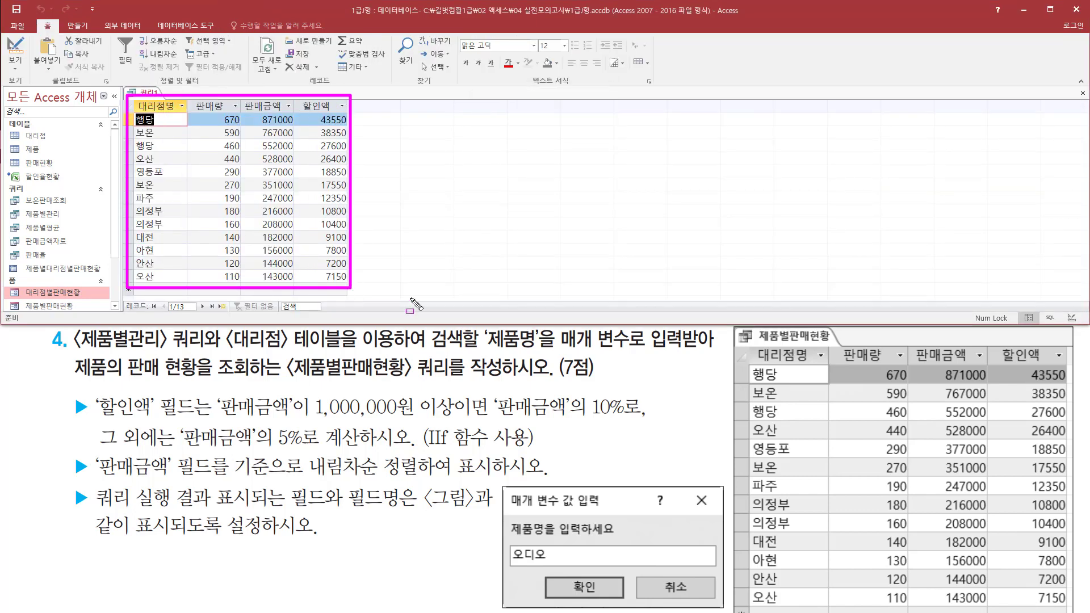
mouse_move(747, 346)
left_mouse_down()
mouse_move(773, 559)
mouse_move(1073, 610)
left_mouse_up()
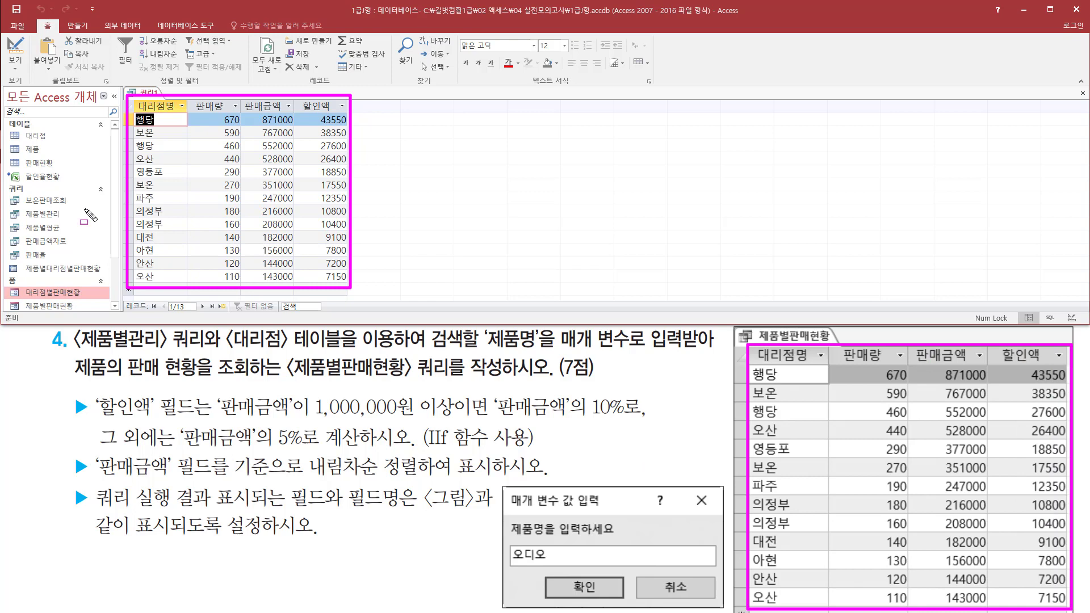
key("Escape")
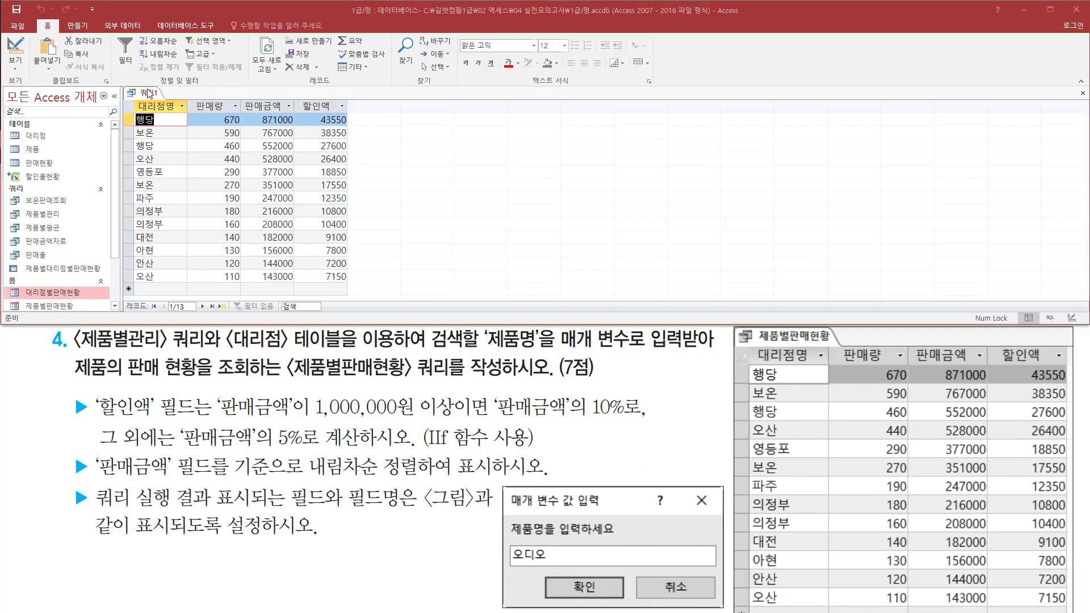
- Close the finished query, saving its design changes under the name 제품별판매현황
right_click(148, 92)
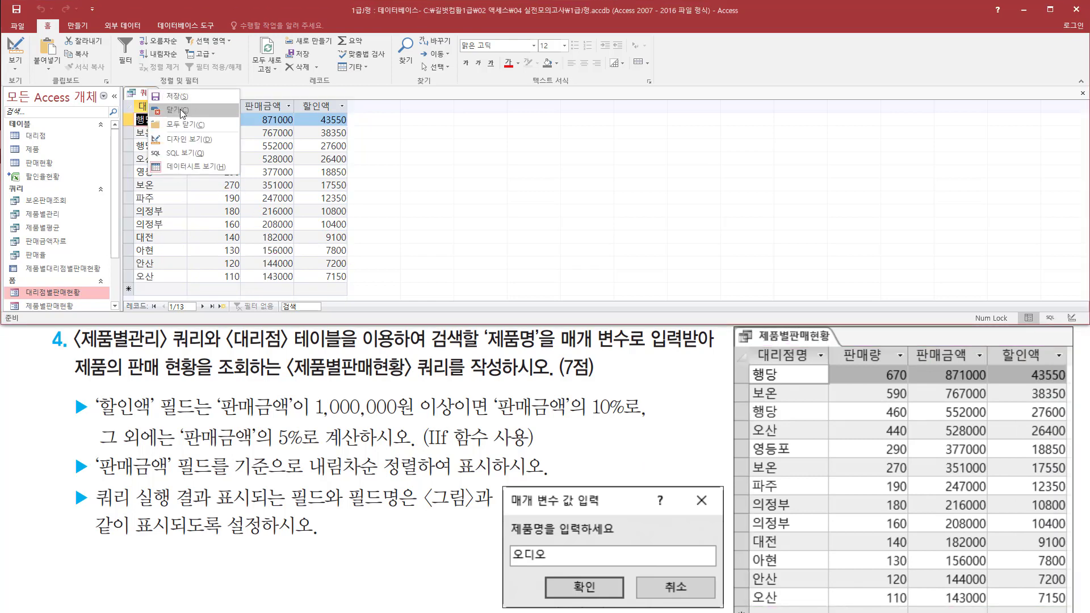
left_click(182, 112)
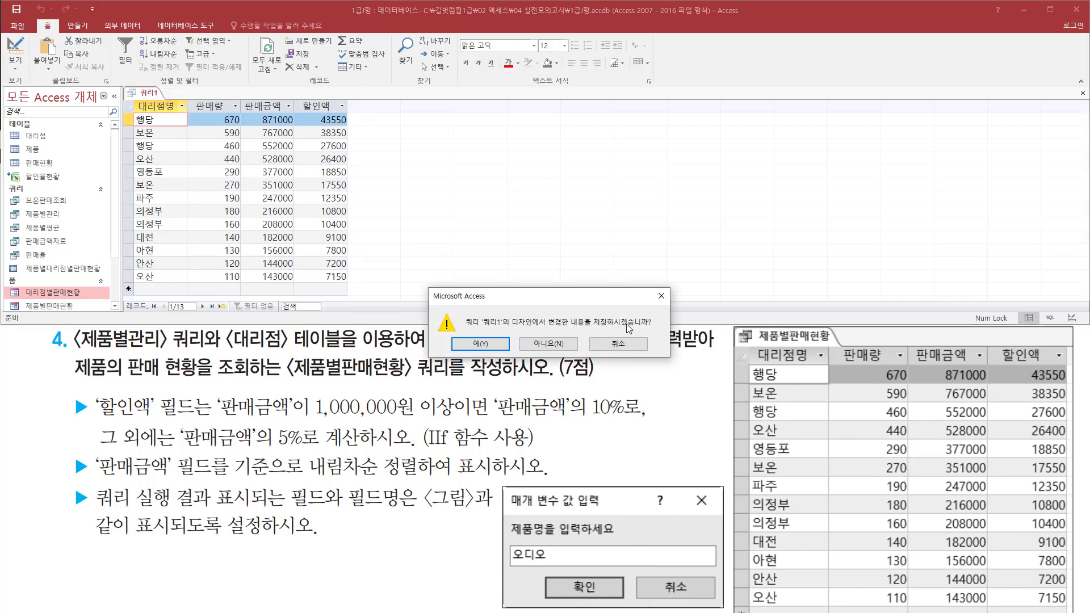
left_click(495, 348)
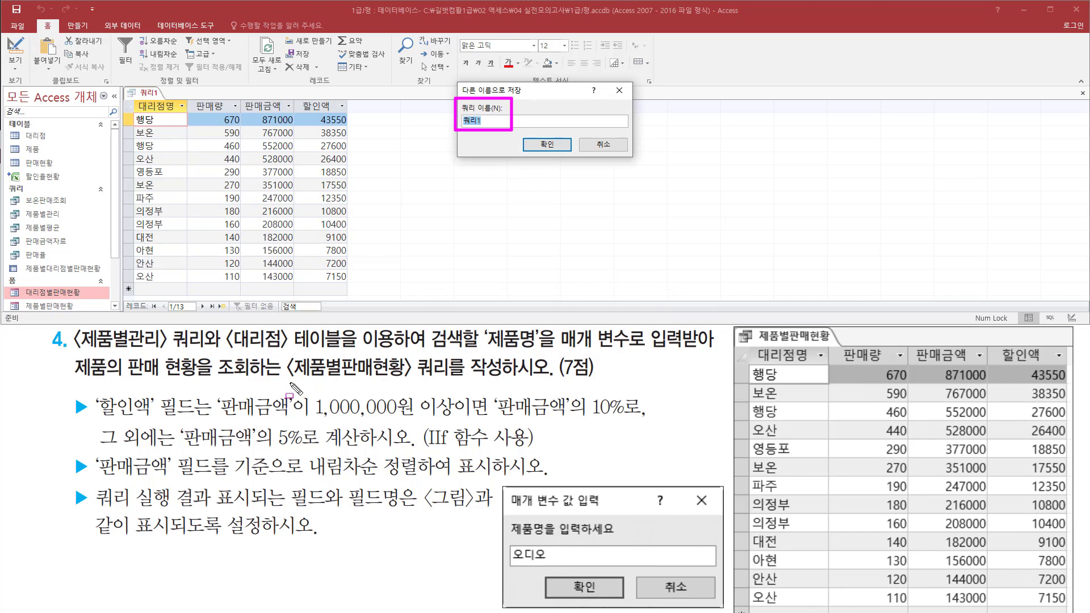
left_click_drag(289, 382, 504, 384)
key("Escape")
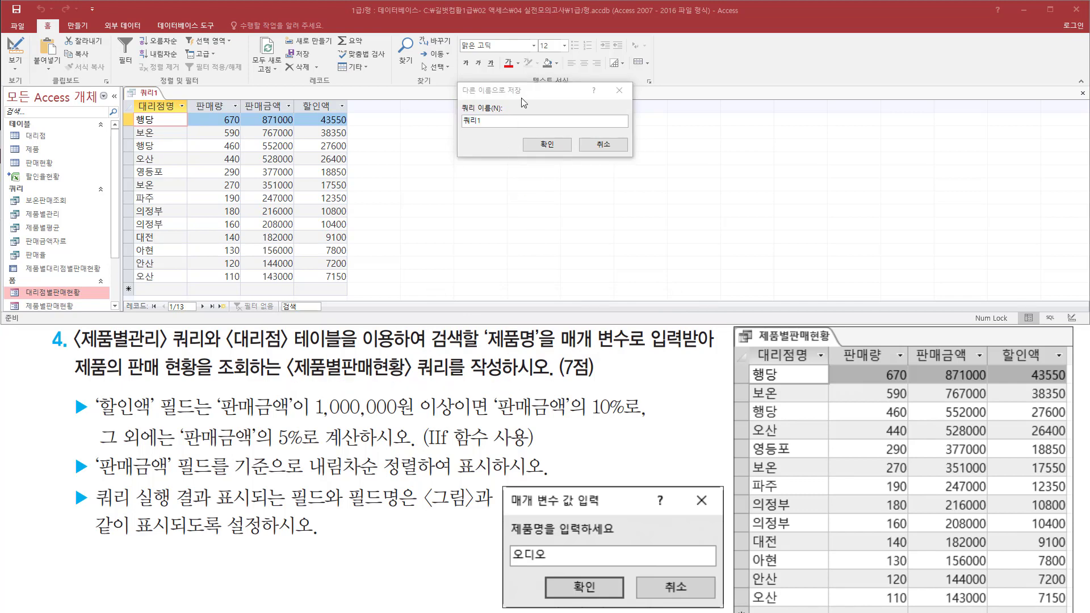
left_click(525, 106)
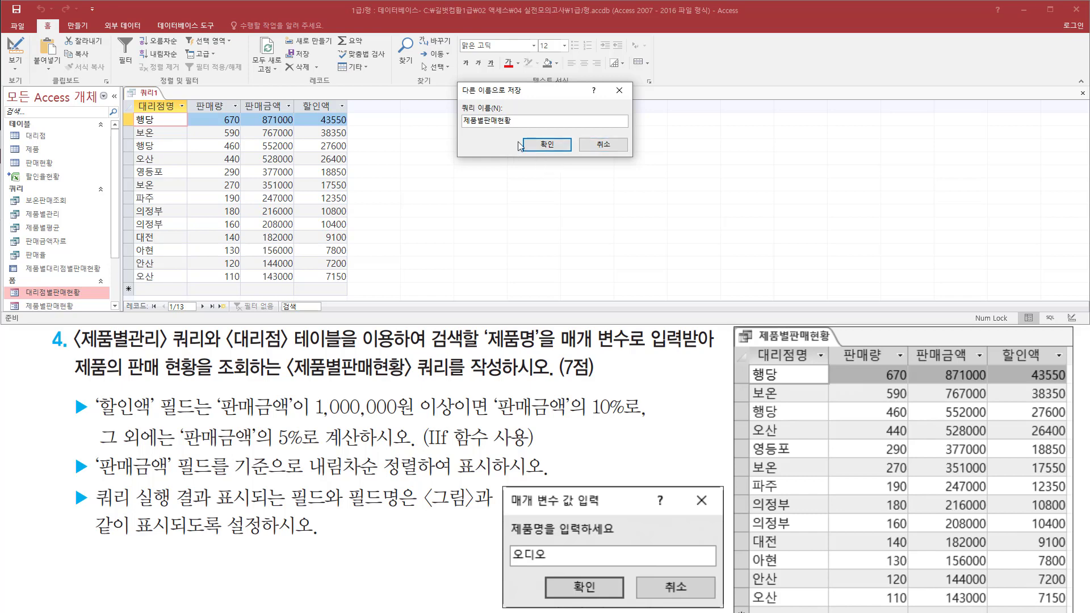
left_click_drag(523, 134, 571, 155)
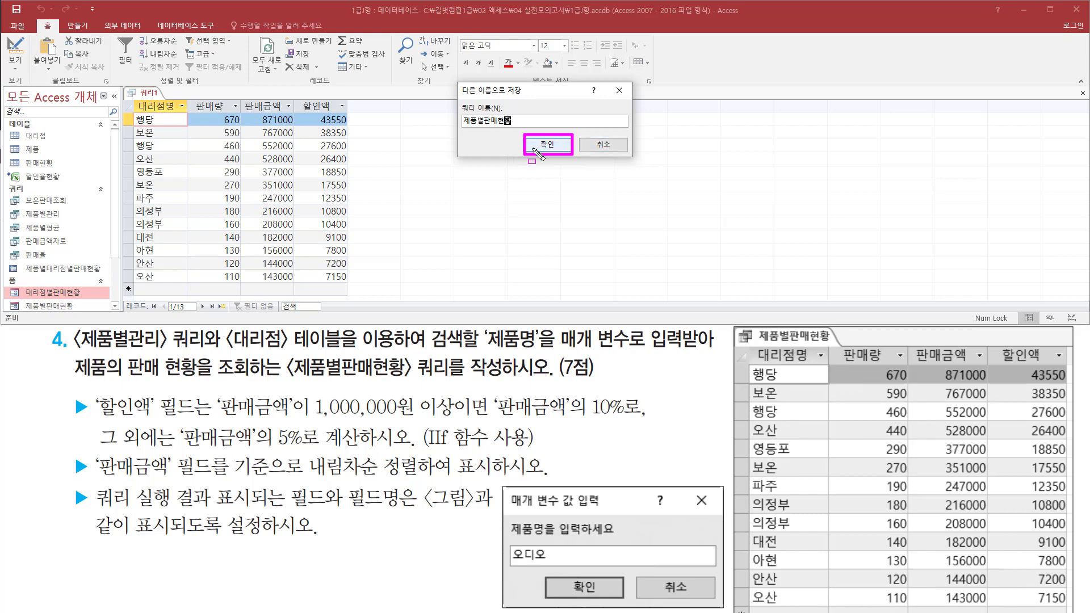
left_click(559, 149)
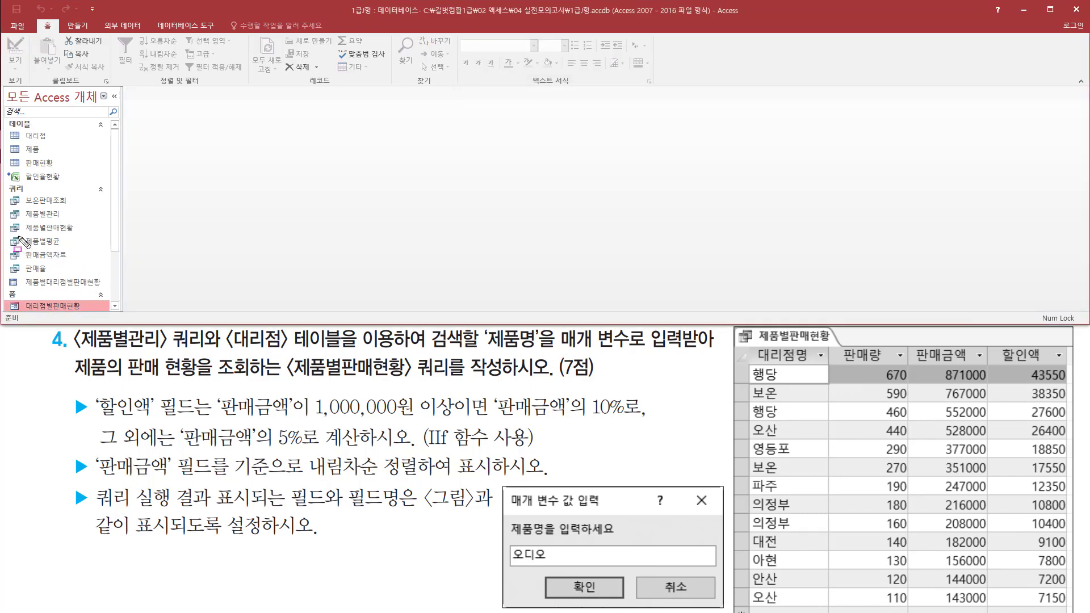
mouse_move(9, 234)
left_mouse_down()
mouse_move(85, 232)
mouse_move(83, 221)
left_mouse_up()
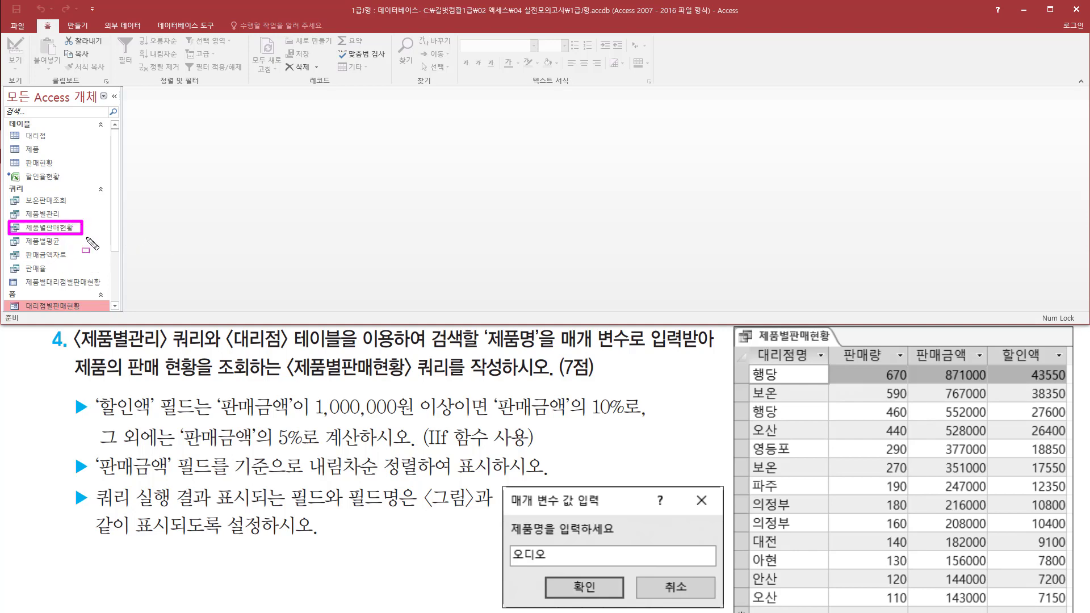
key("Escape")
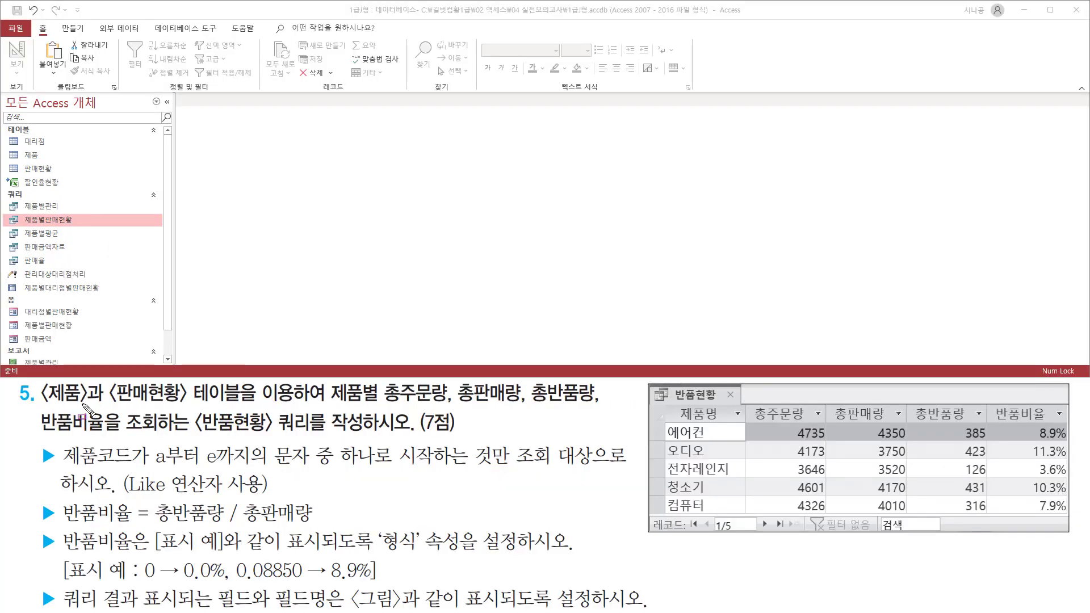
- Read question 5 for the source tables, the per-product totals and the query name, and examine the fields in the 반품현황 figure
left_click_drag(41, 404, 245, 405)
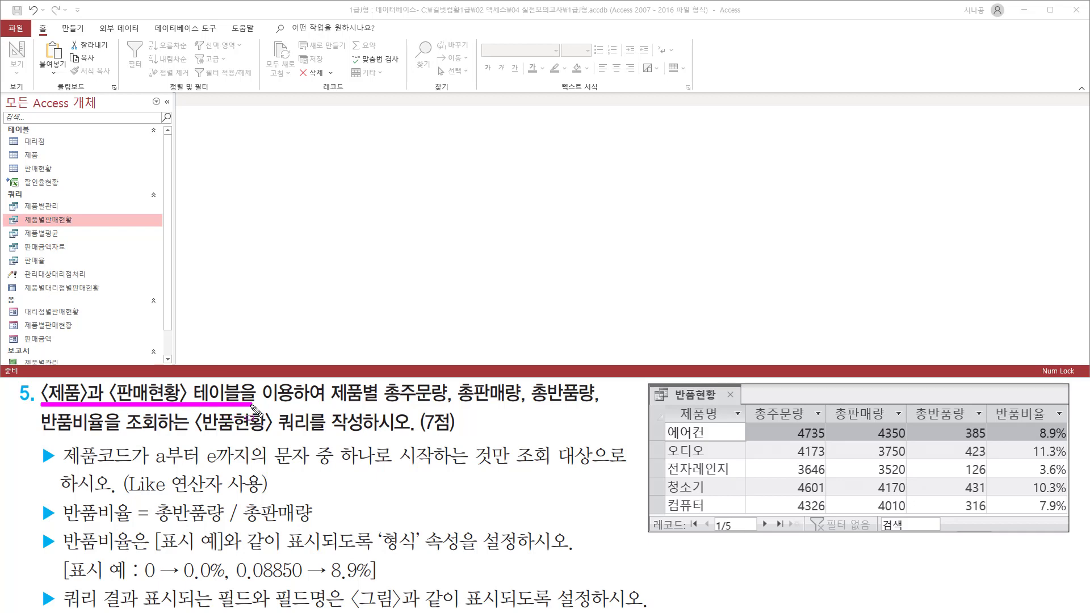
mouse_move(325, 380)
left_mouse_down()
mouse_move(340, 400)
mouse_move(382, 407)
mouse_move(590, 407)
left_mouse_up()
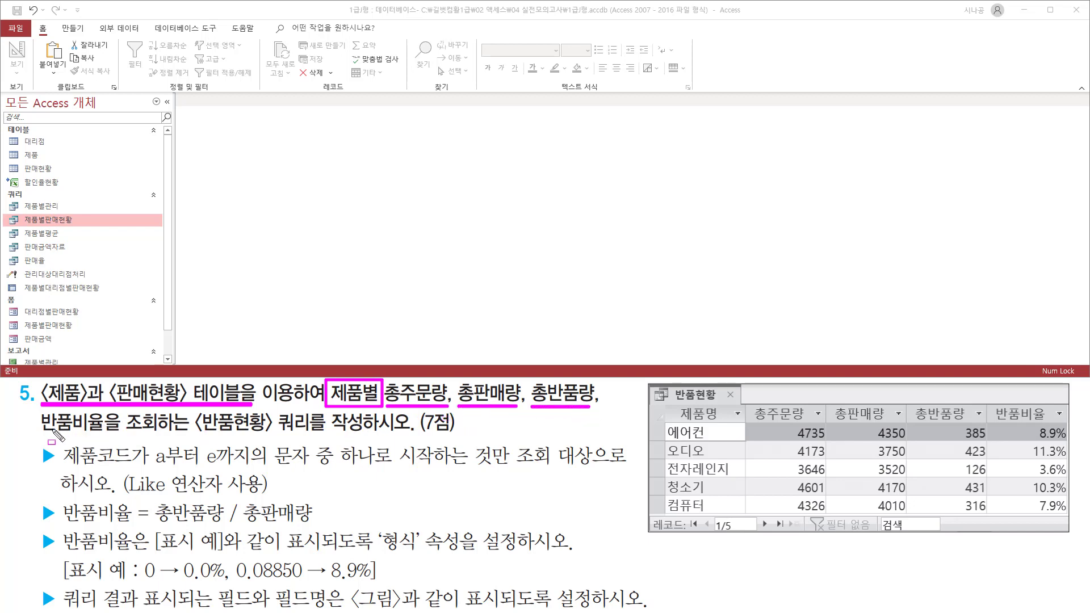
left_click_drag(38, 433, 97, 435)
left_click_drag(191, 436, 370, 436)
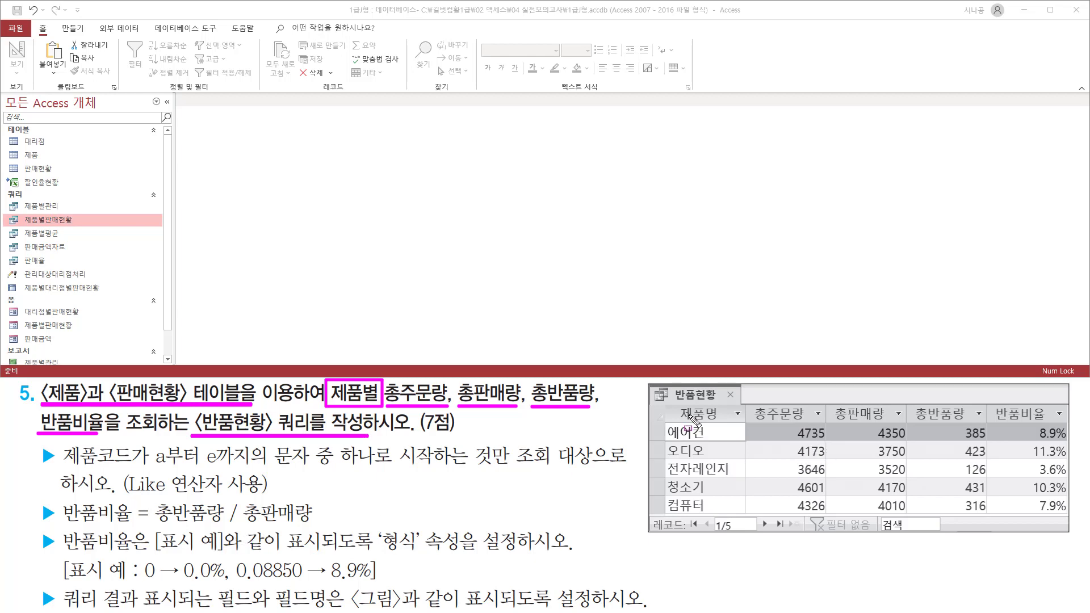
left_click_drag(662, 405, 738, 513)
left_click_drag(755, 421, 1050, 424)
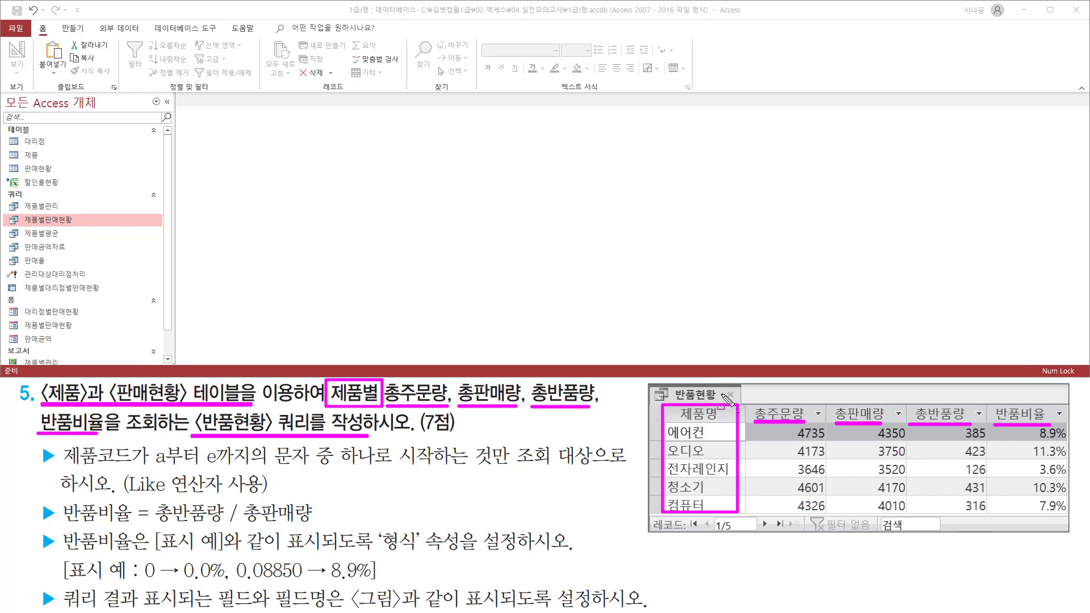
key("Escape")
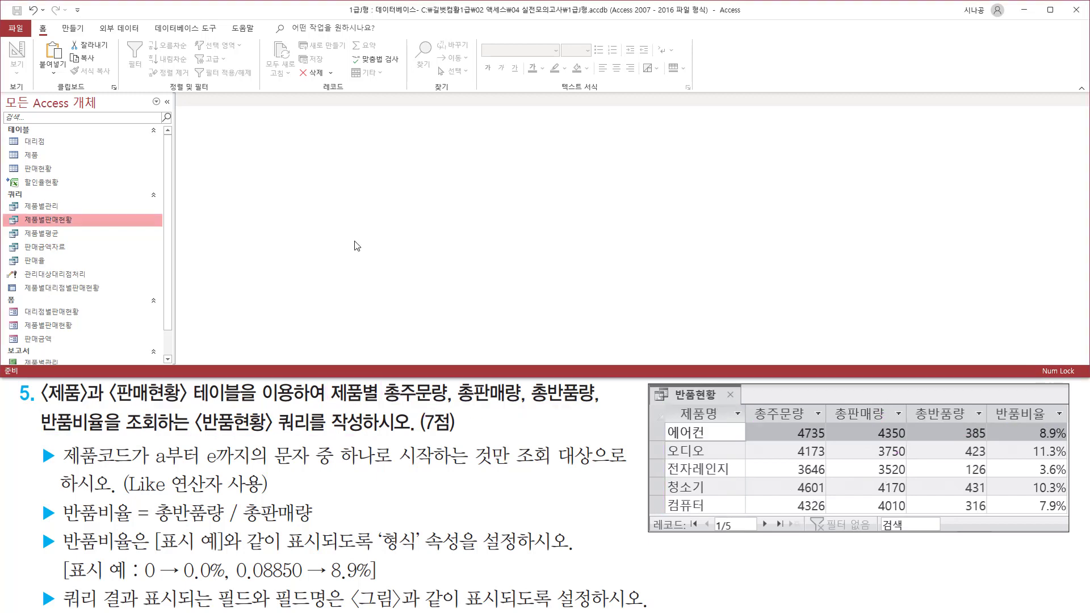
- Create a new blank query in Design view for question 5
left_click(74, 28)
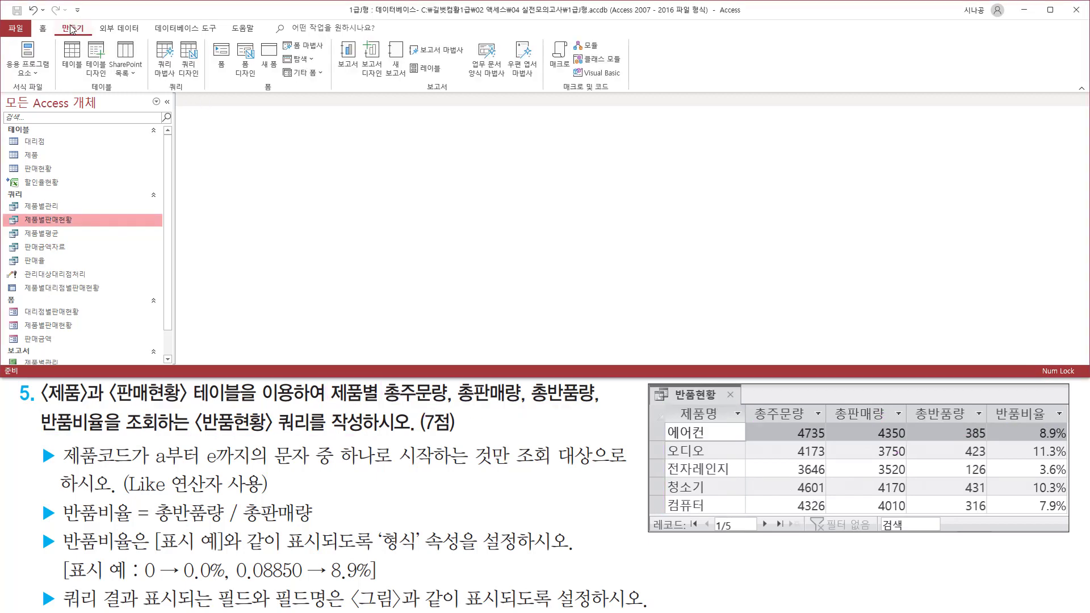
left_click_drag(58, 21, 91, 38)
left_click_drag(165, 80, 200, 99)
left_click_drag(179, 37, 203, 78)
key("Escape")
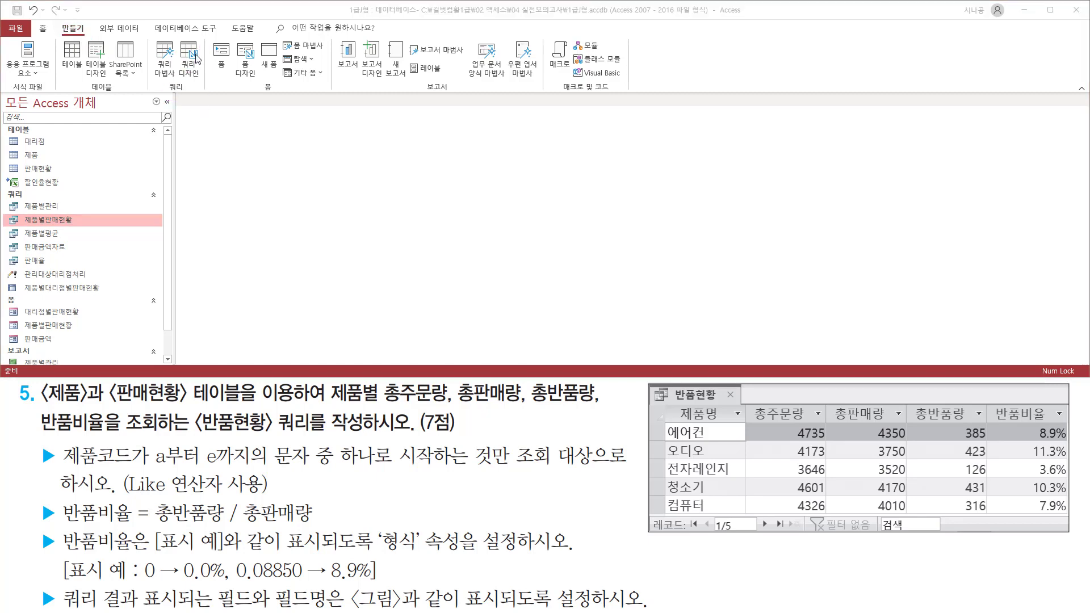
left_click(189, 56)
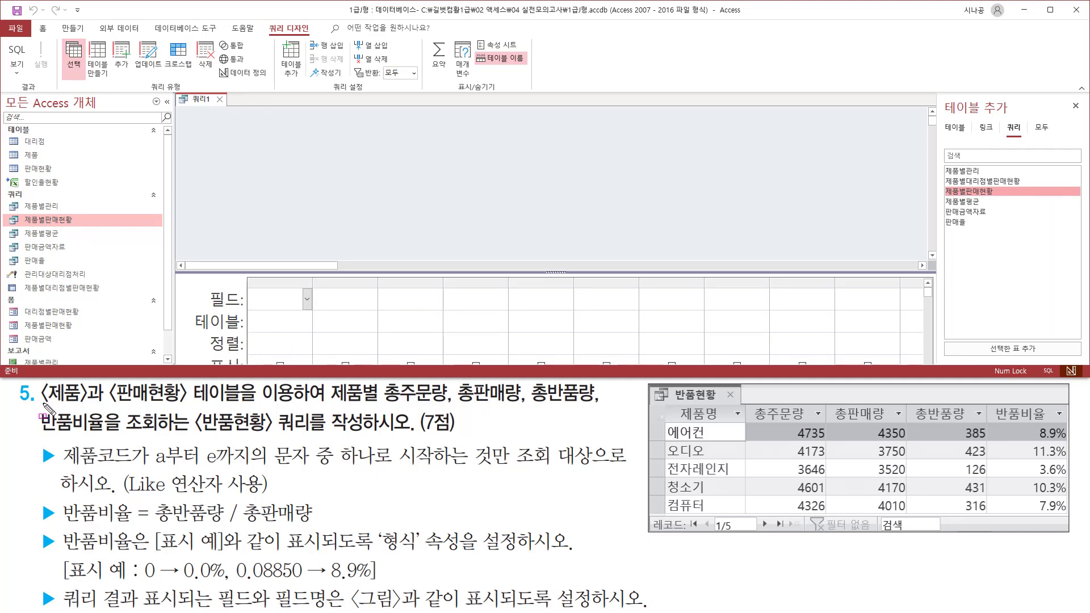
- Add the 제품 and 판매현황 tables to the new query as its data sources
left_click_drag(43, 405, 187, 406)
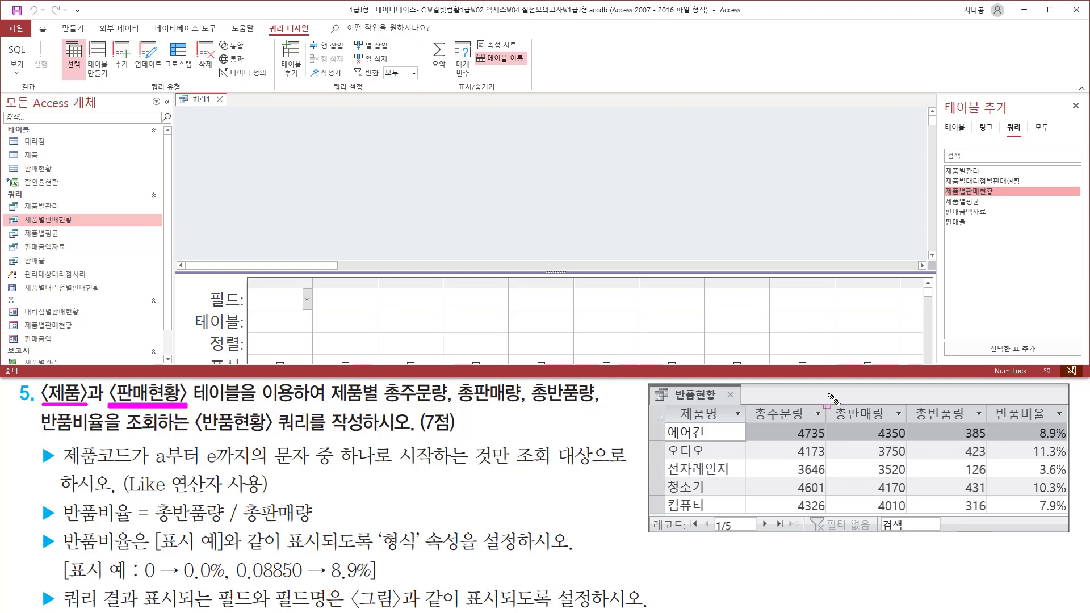
left_click_drag(941, 120, 970, 137)
left_click(959, 130)
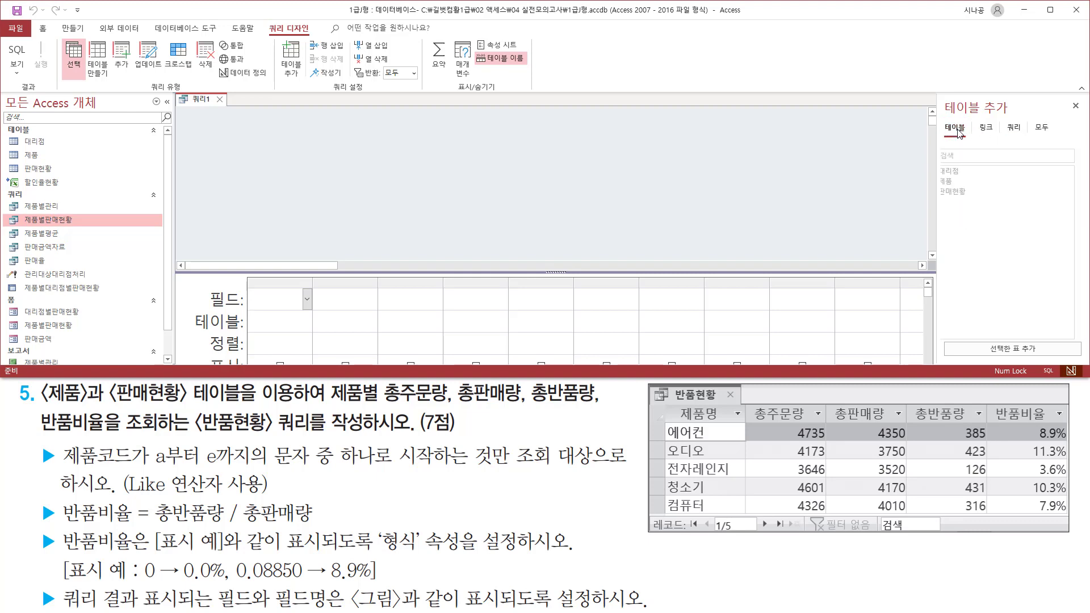
left_click(968, 181)
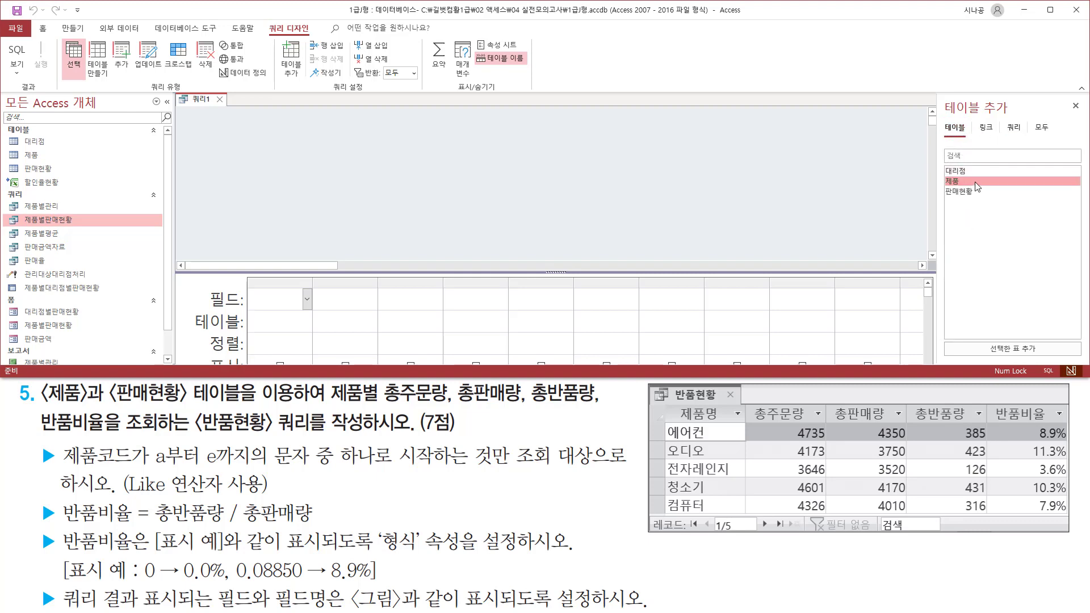
double_click(976, 183)
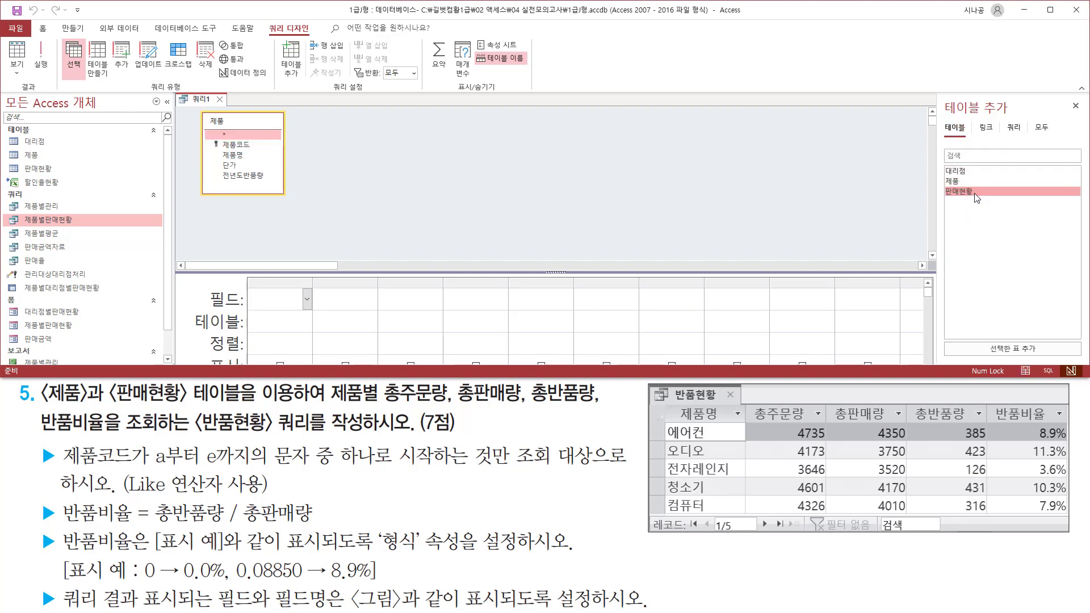
double_click(974, 193)
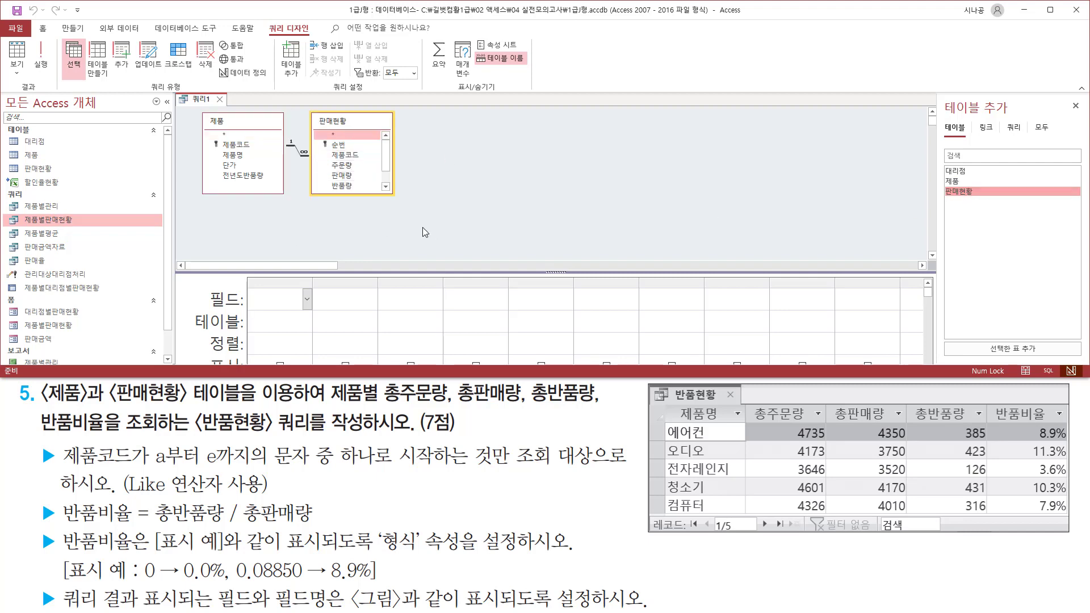
mouse_move(198, 109)
left_mouse_down()
mouse_move(205, 139)
mouse_move(401, 201)
left_mouse_up()
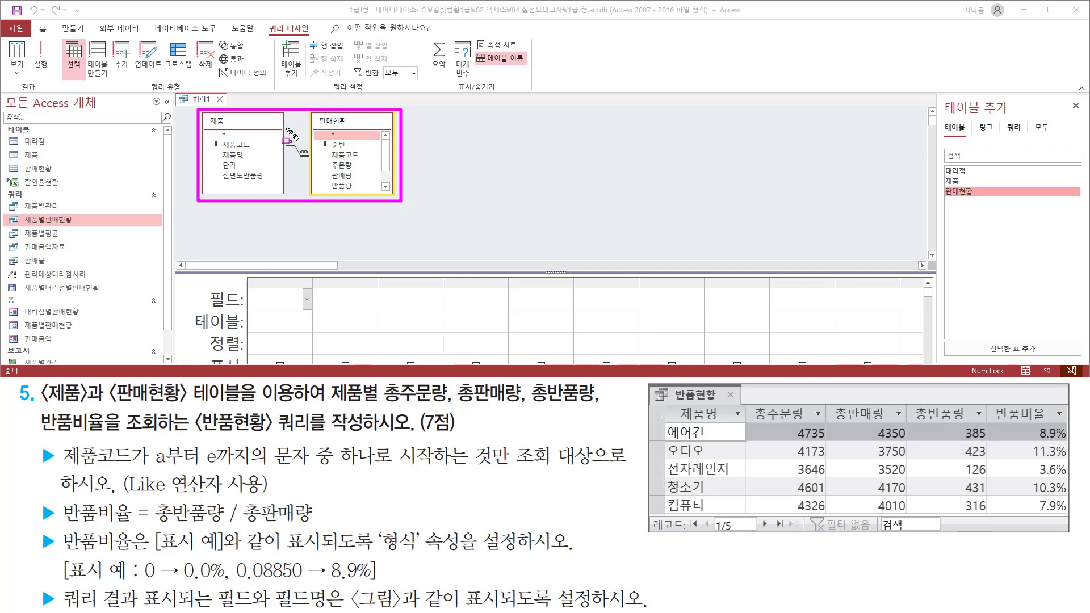
- Close the table selection pane and enlarge the design grid so that its criteria rows can be used
left_click_drag(939, 95, 1014, 122)
key("Escape")
left_click(1076, 106)
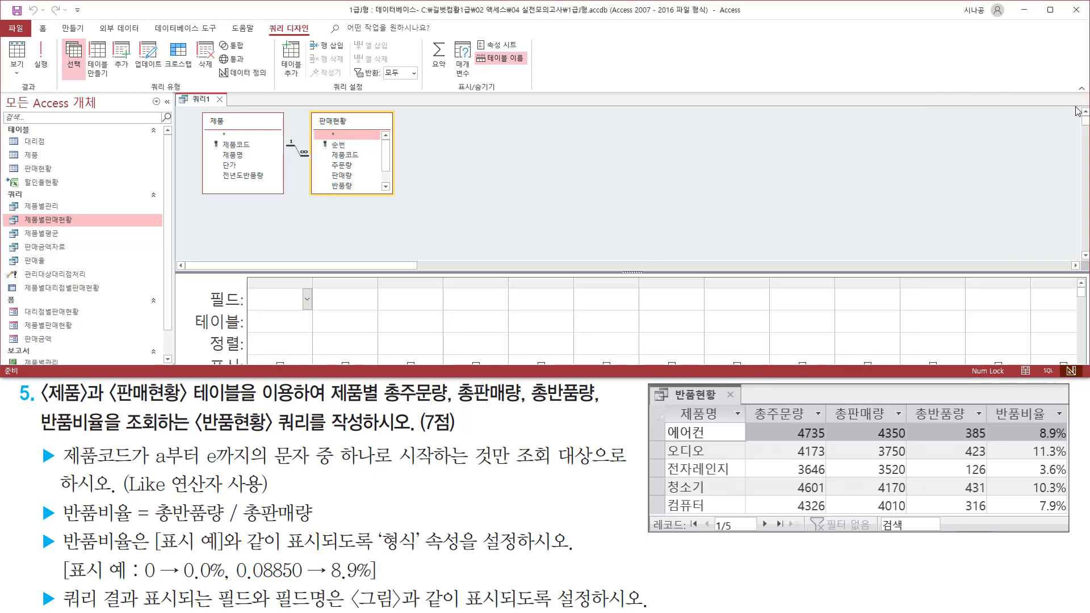
left_click_drag(440, 272, 437, 206)
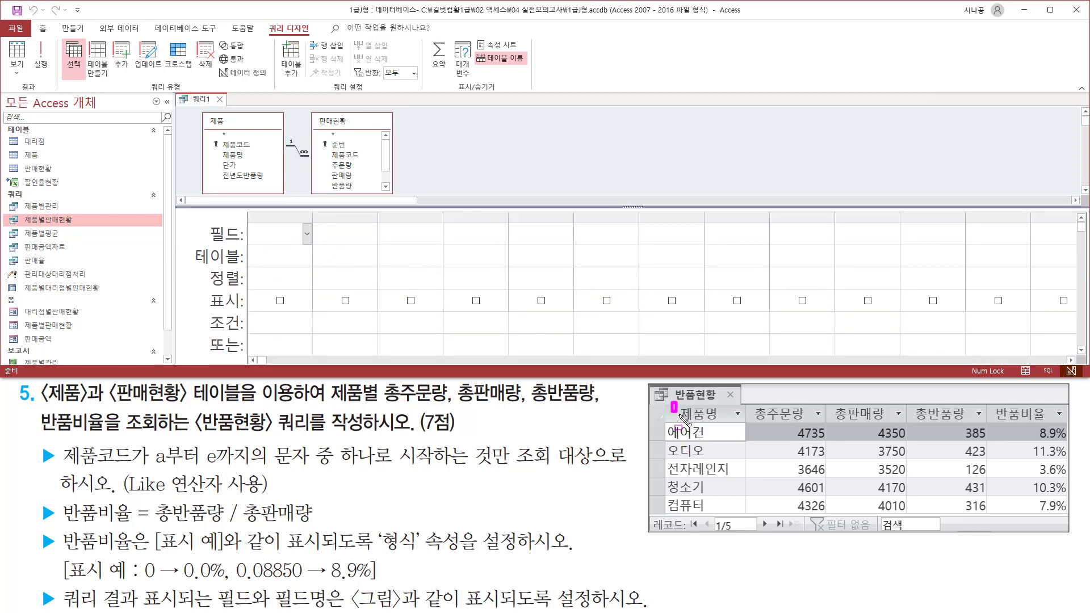
- Add the 제품명 field of the 제품 table as the query's first column
left_click_drag(671, 402, 724, 426)
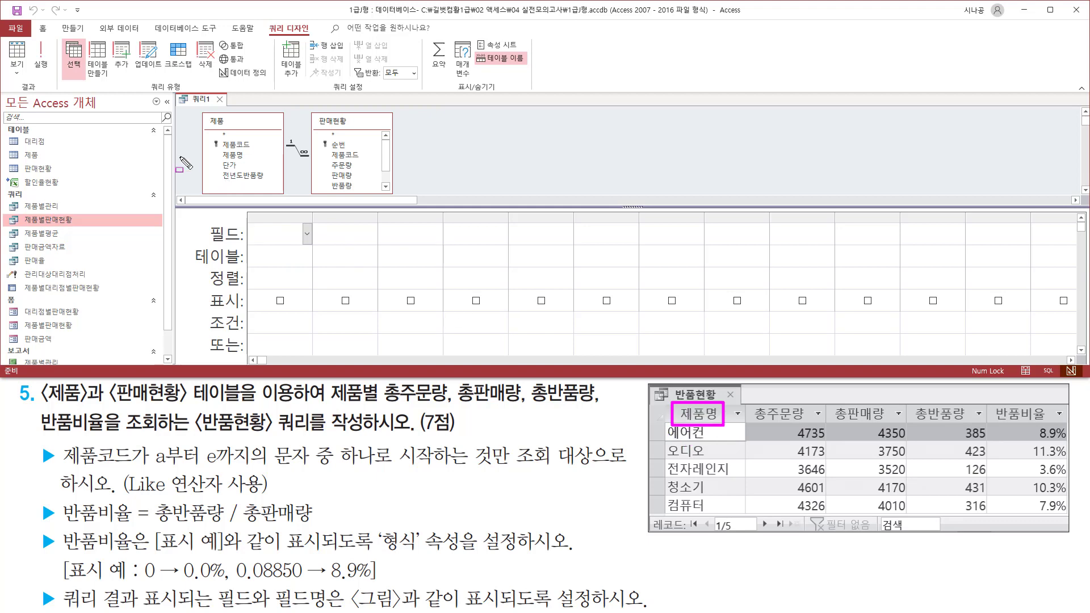
left_click(236, 156)
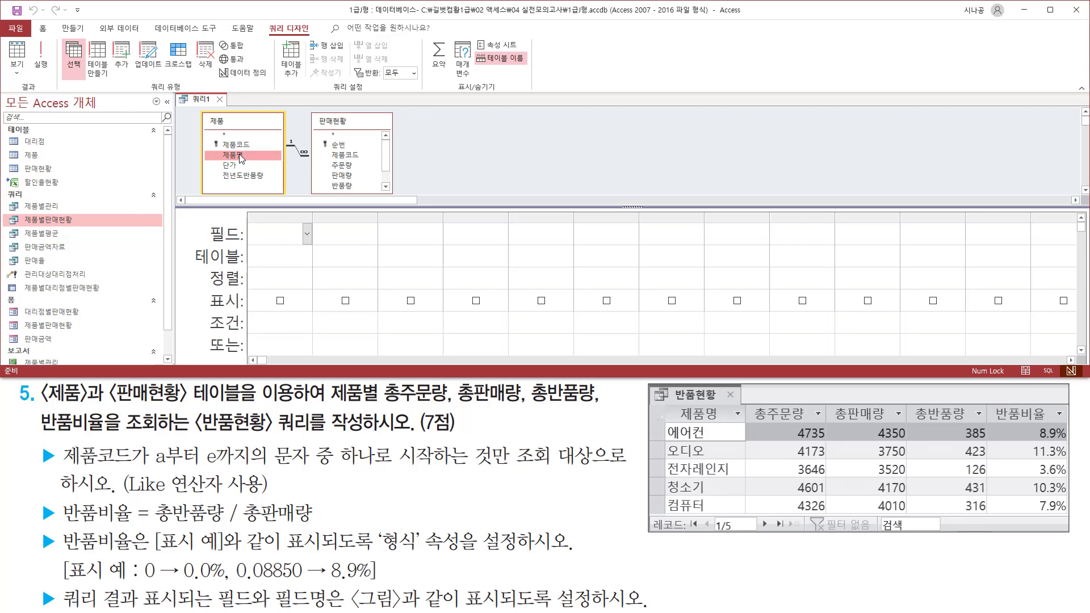
double_click(240, 155)
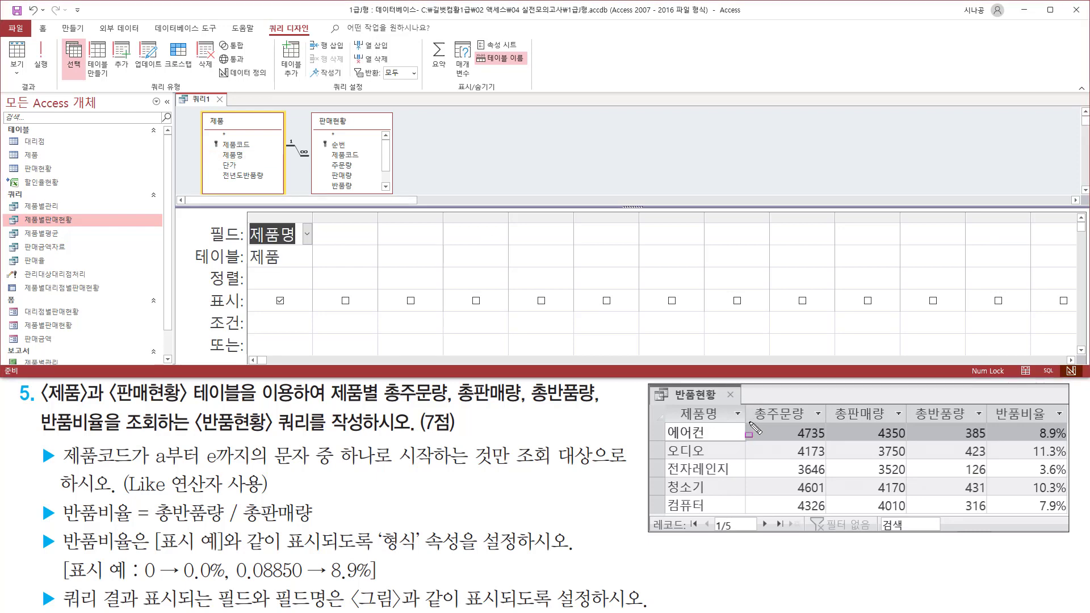
- Add the 주문량 and 판매량 fields of the 판매현황 table as the query's second and third columns
left_click_drag(750, 422, 817, 423)
left_click_drag(767, 402, 806, 421)
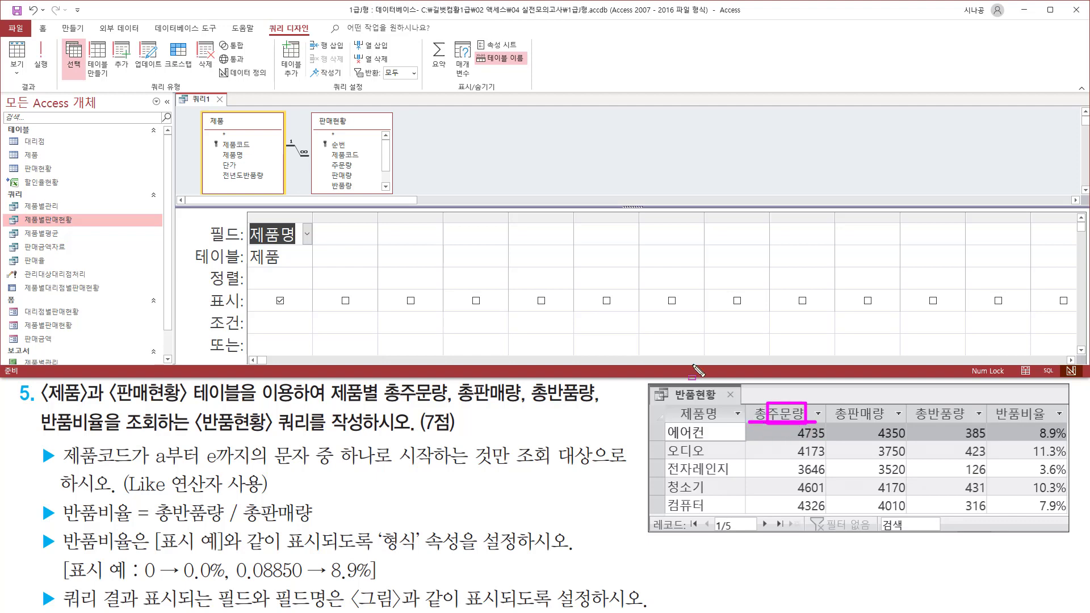
left_click_drag(327, 158, 360, 173)
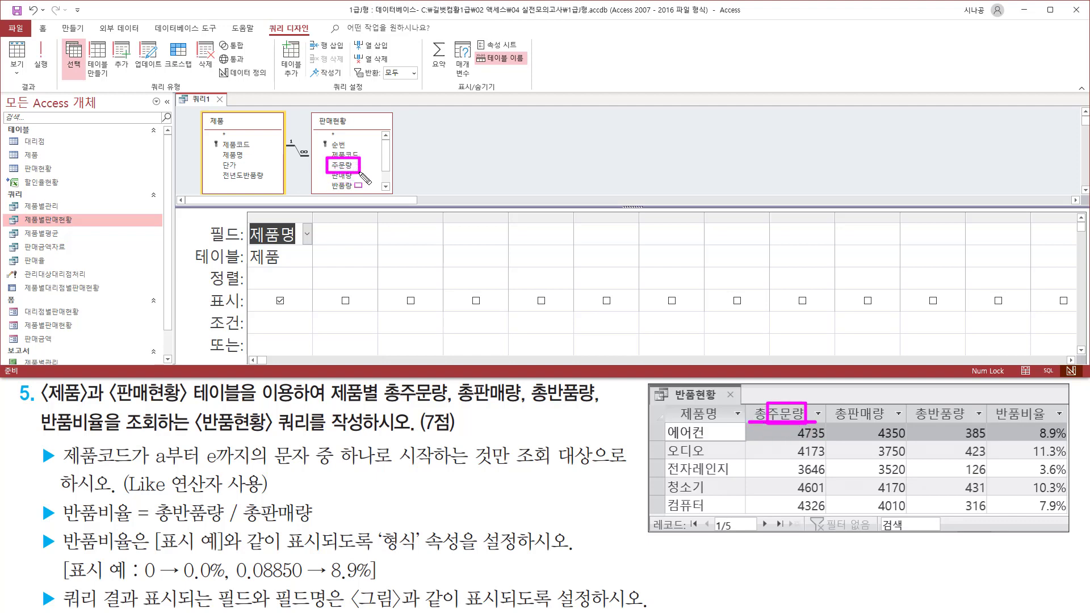
left_click(347, 166)
double_click(347, 166)
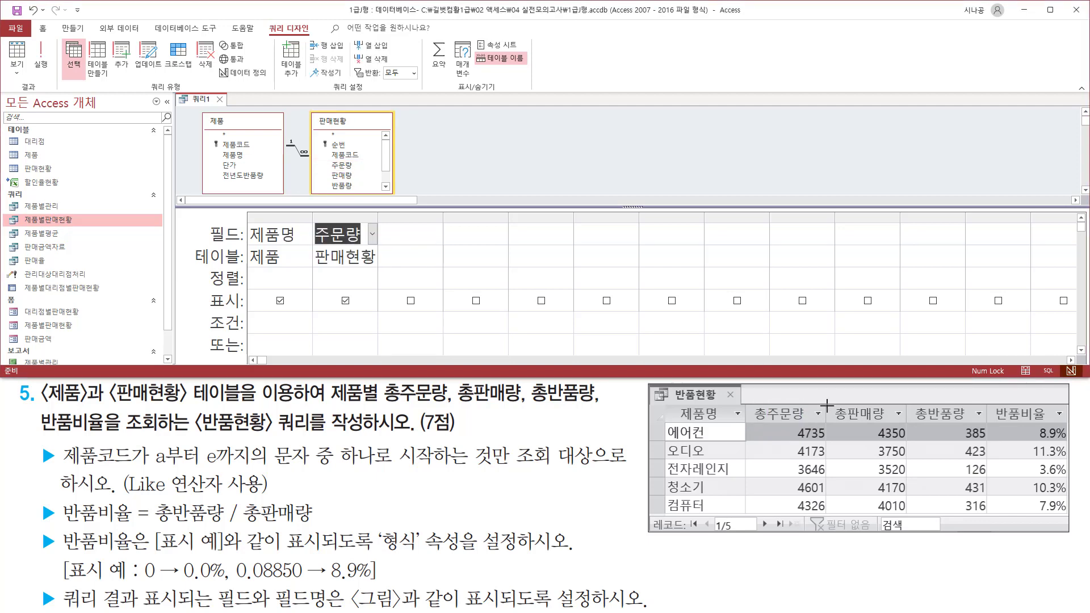
left_click_drag(829, 402, 889, 422)
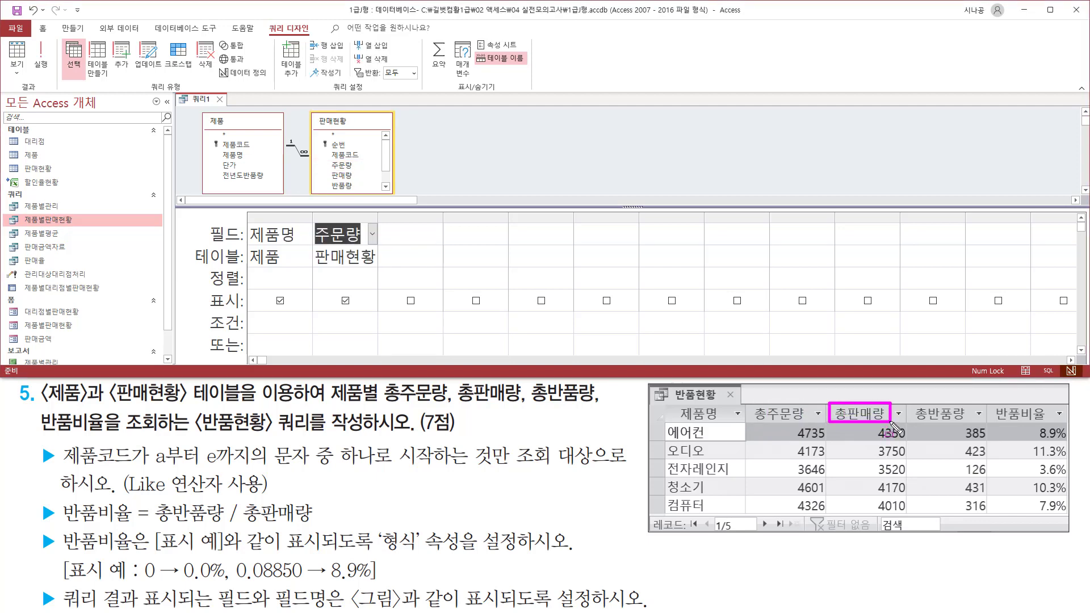
left_click_drag(328, 168, 365, 183)
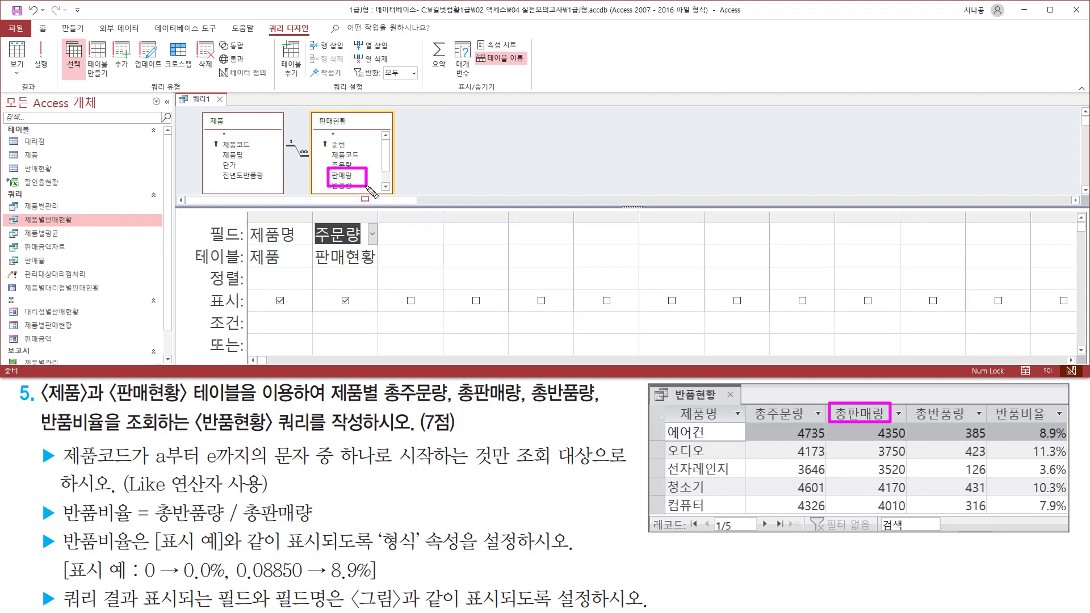
key("Escape")
left_click(346, 176)
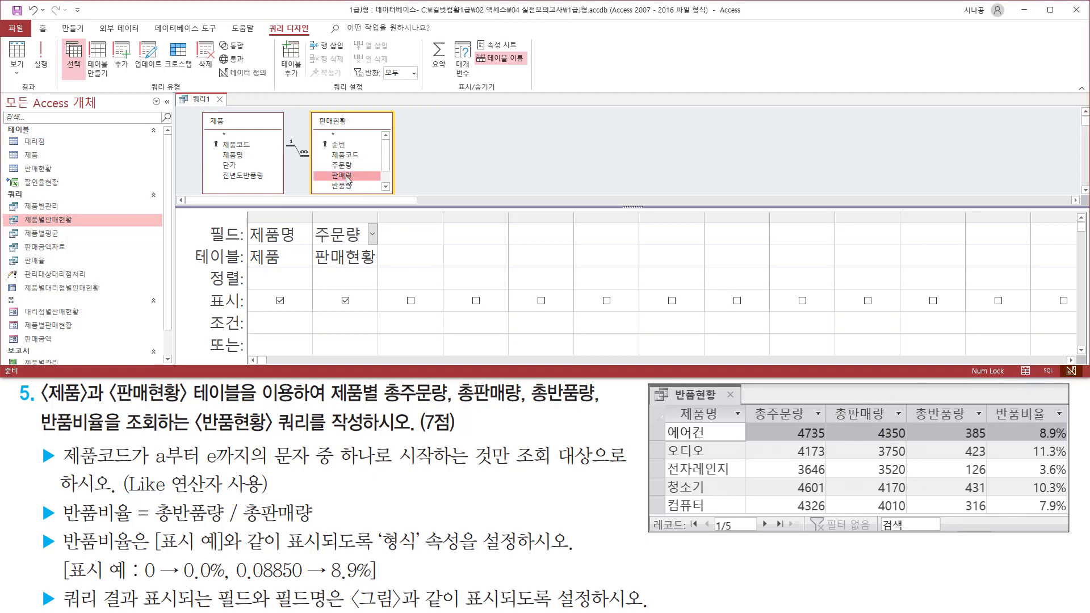
double_click(347, 178)
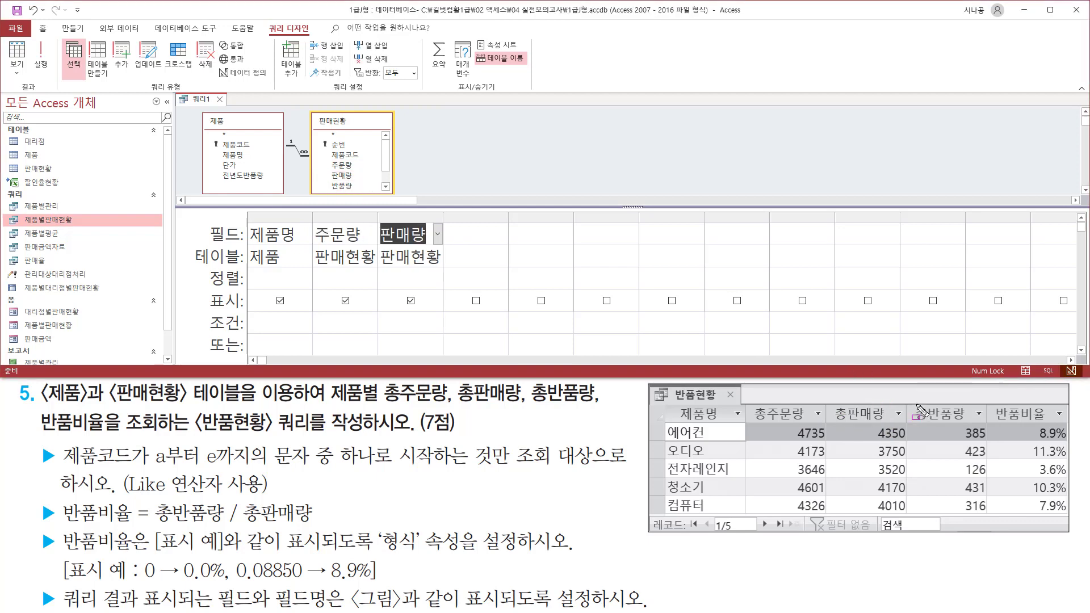
- Add the 반품량 field of the 판매현황 table as the query's fourth column
mouse_move(911, 403)
left_mouse_down()
mouse_move(931, 421)
mouse_move(969, 423)
left_mouse_up()
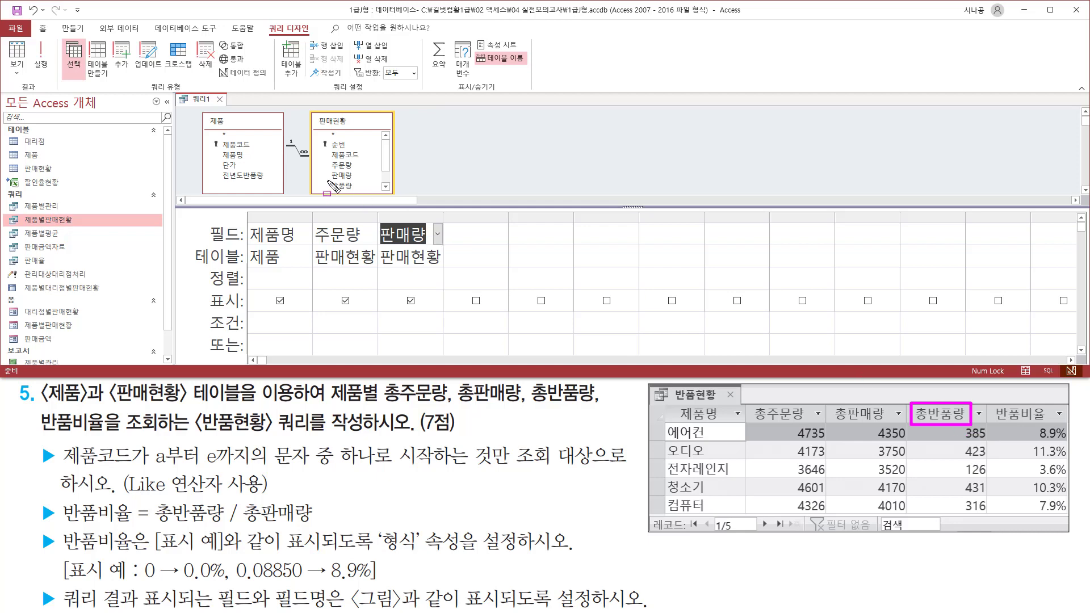
left_click_drag(328, 180, 366, 196)
key("Escape")
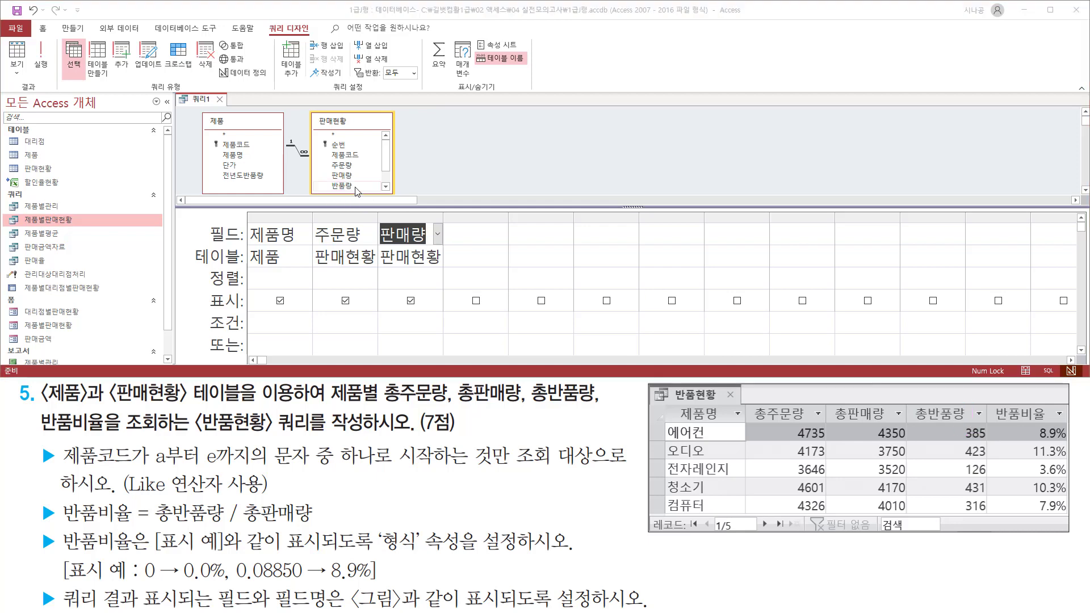
left_click(348, 186)
double_click(348, 186)
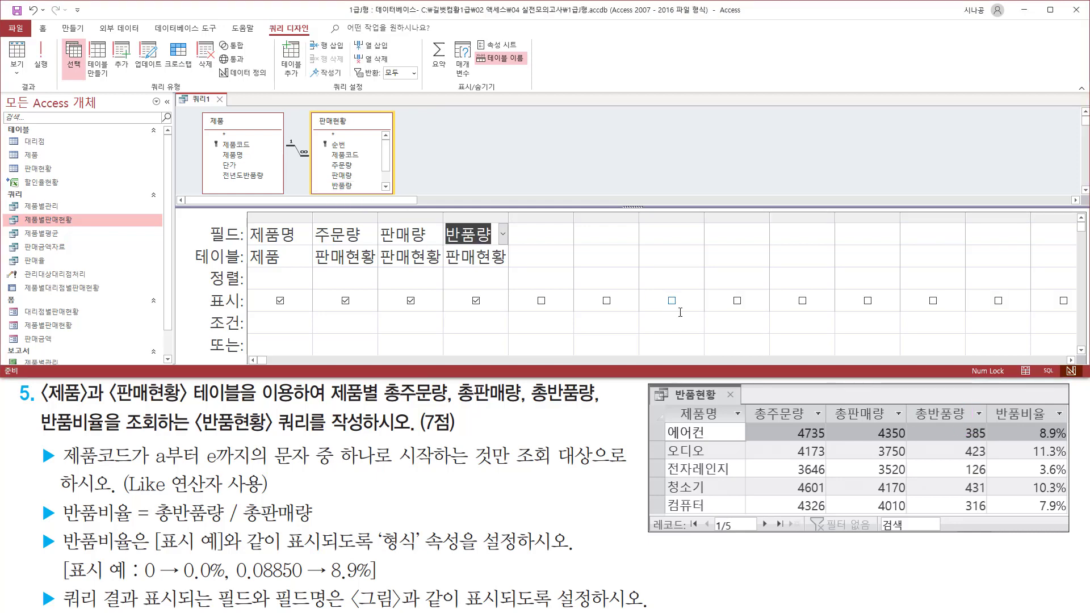
- Look through the 판매현황 field list for a 반품비율 field and review the 반품비율 formula in question 5
left_click_drag(988, 403, 1055, 430)
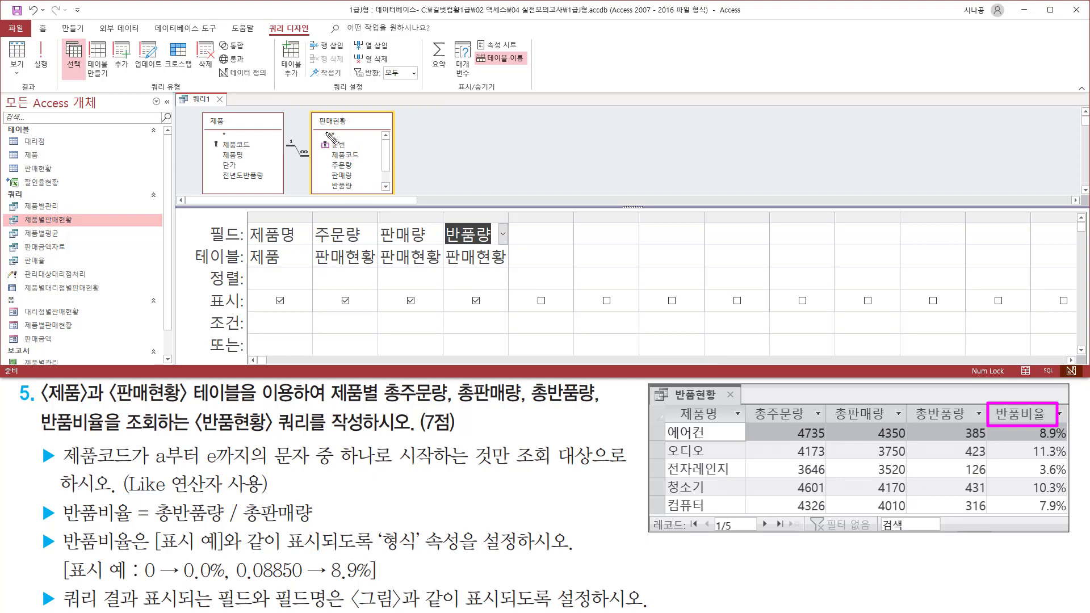
key("Escape")
left_click_drag(386, 152, 387, 170)
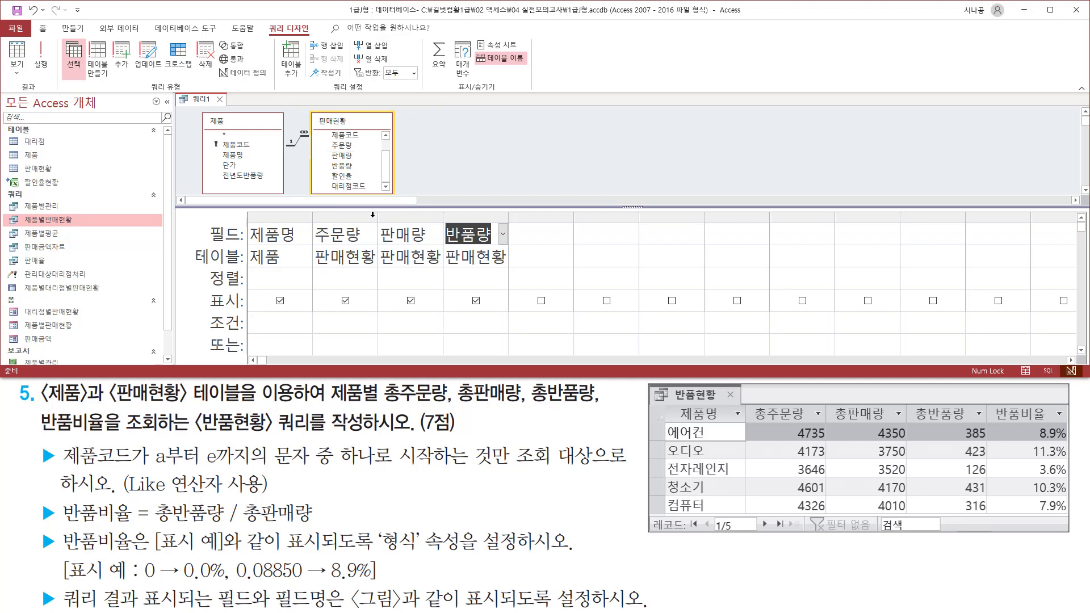
mouse_move(36, 499)
left_mouse_down()
mouse_move(59, 527)
mouse_move(324, 531)
left_mouse_up()
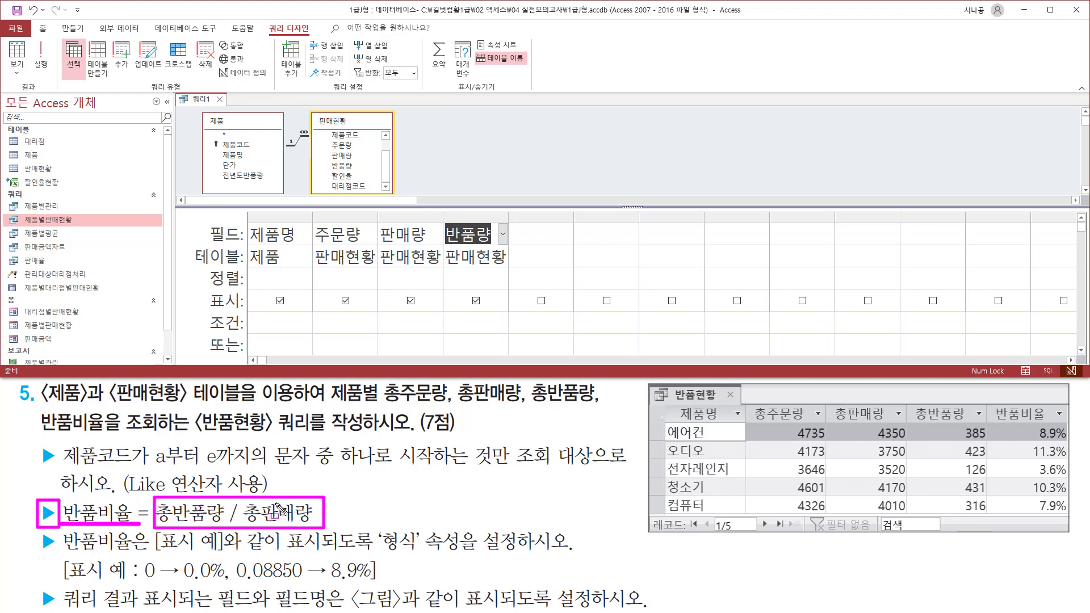
mouse_move(340, 223)
left_mouse_down()
mouse_move(351, 243)
mouse_move(369, 205)
left_mouse_up()
mouse_move(404, 223)
left_mouse_down()
mouse_move(411, 237)
mouse_move(429, 207)
mouse_move(487, 207)
left_mouse_up()
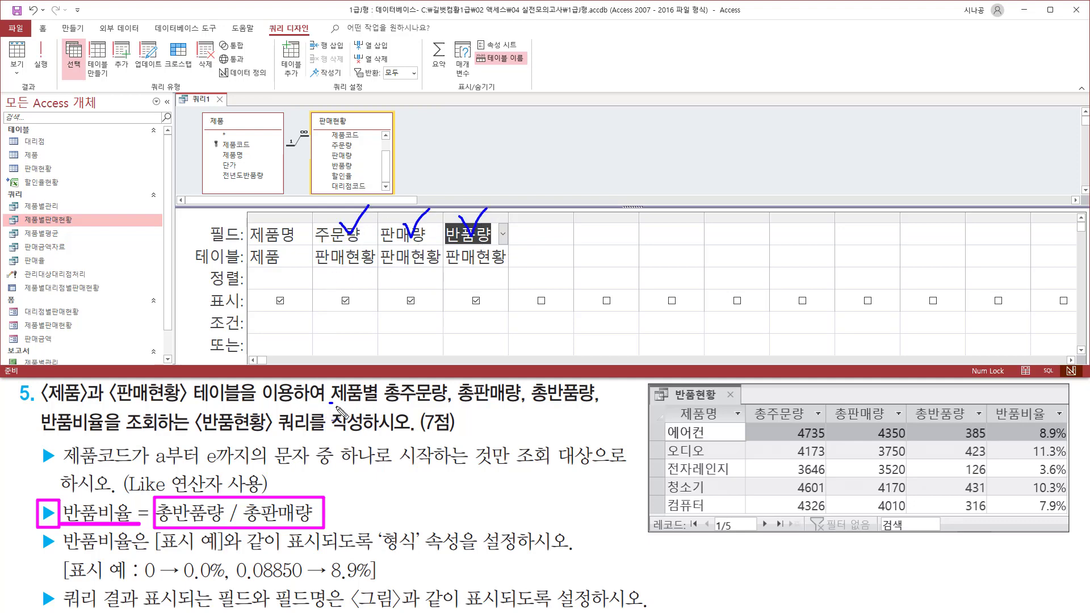
- Turn on the 요약 row of the design grid, keeping 제품명 as the grouping field
left_click_drag(331, 404, 380, 400)
mouse_move(266, 219)
left_mouse_down()
mouse_move(275, 234)
mouse_move(295, 210)
left_mouse_up()
mouse_move(296, 248)
left_mouse_down()
mouse_move(280, 221)
mouse_move(287, 262)
left_mouse_up()
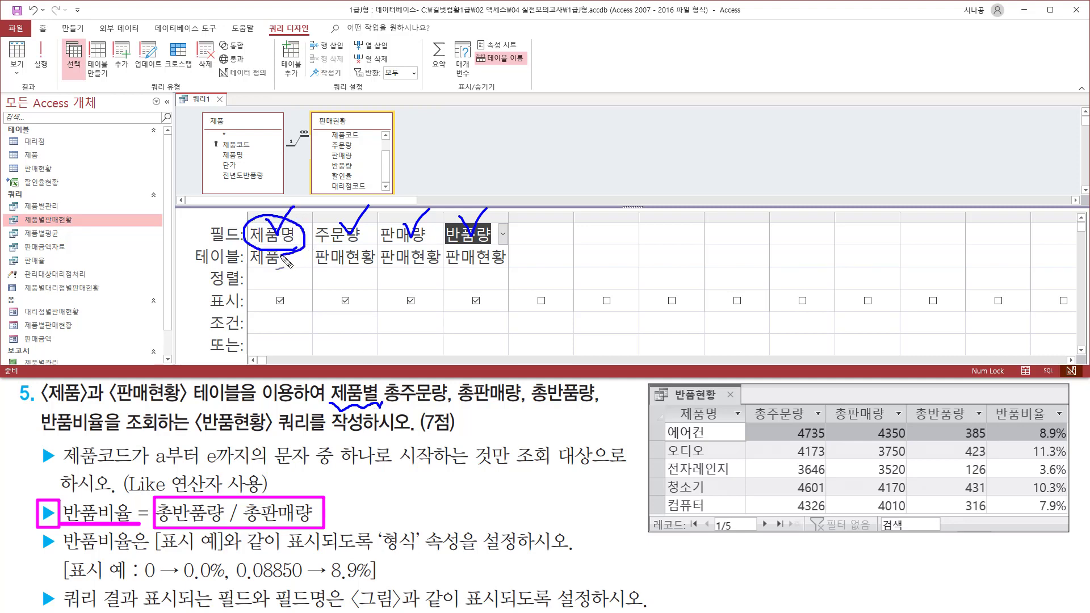
mouse_move(432, 43)
left_mouse_down()
mouse_move(440, 56)
mouse_move(455, 21)
left_mouse_up()
left_click_drag(450, 36, 458, 31)
key("Escape")
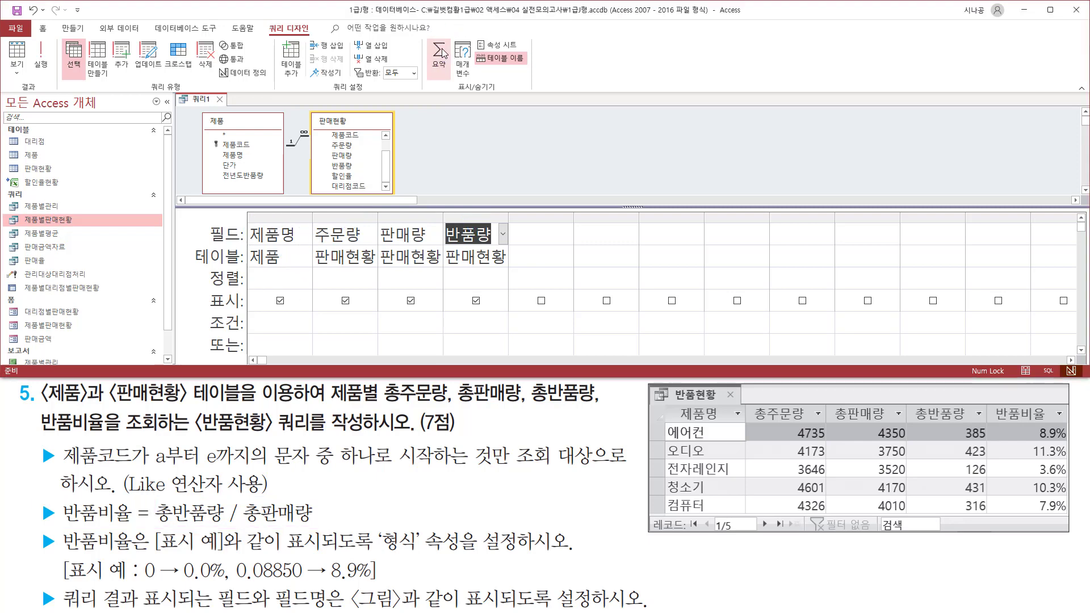
left_click(439, 54)
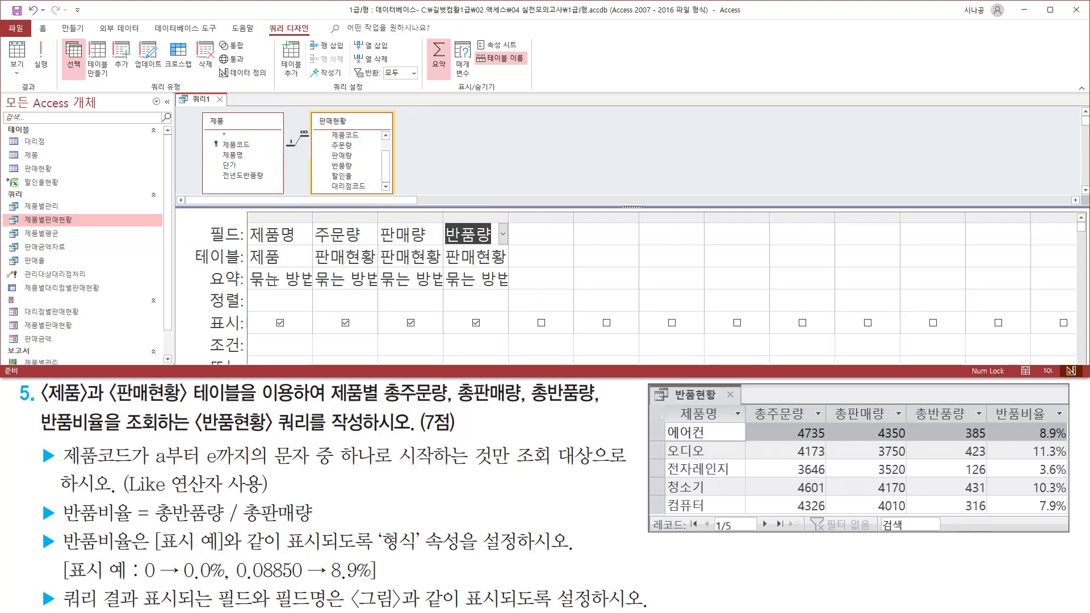
left_click_drag(247, 225, 301, 246)
left_click_drag(250, 287, 311, 288)
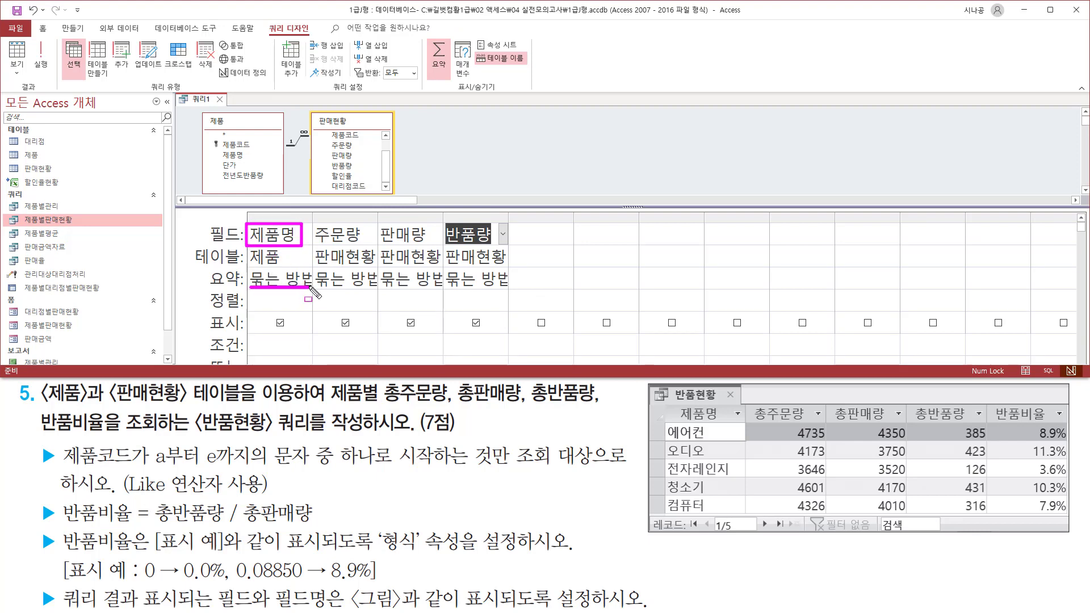
- Set the 요약 function of the 주문량, 판매량 and 반품량 columns to 합계
left_click(340, 278)
left_click(372, 278)
left_click(355, 317)
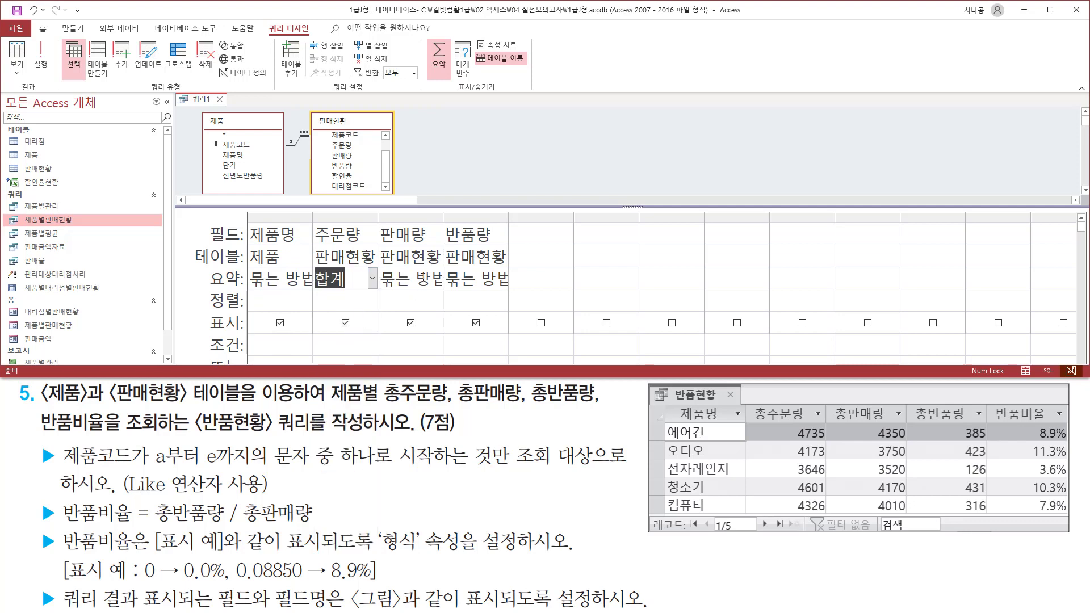
left_click(439, 279)
left_click(439, 278)
left_click(417, 328)
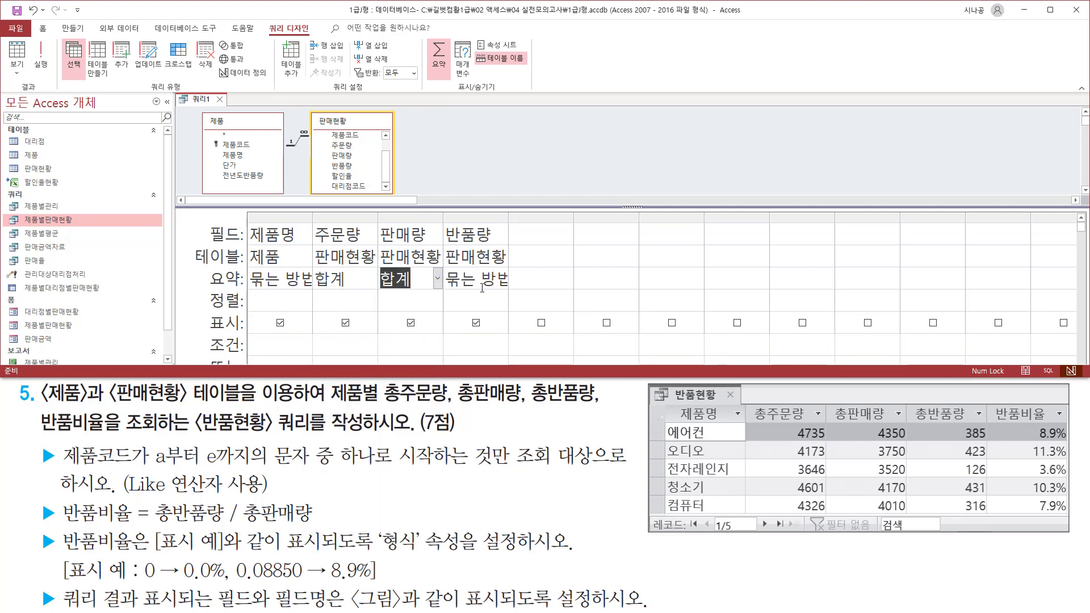
left_click(480, 279)
left_click(503, 279)
left_click(494, 322)
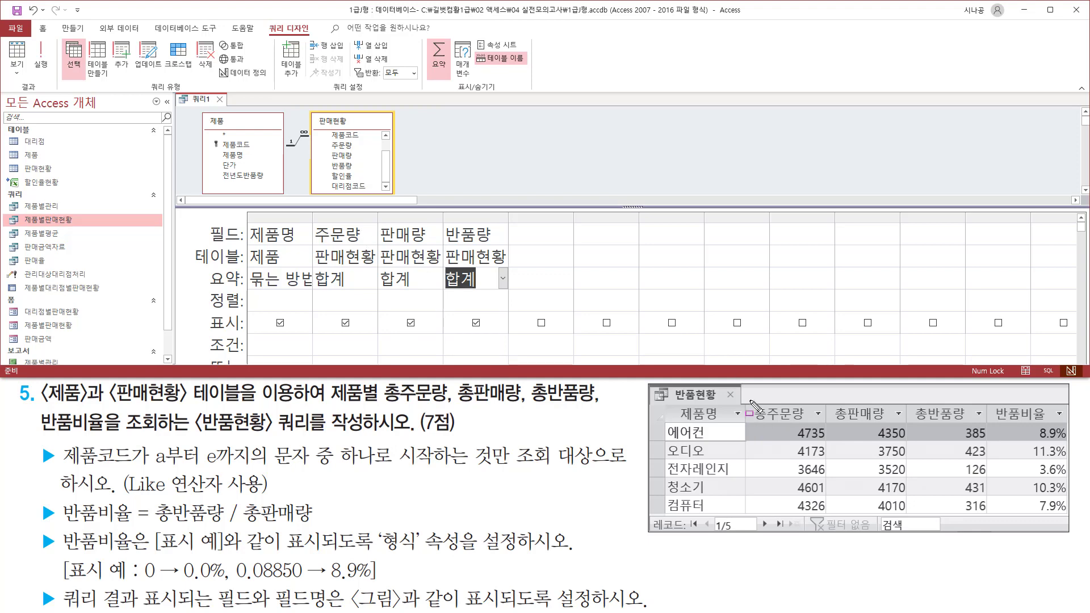
- Give the 주문량 column the alias 총주문량 and fit the column width to its content
left_click_drag(748, 400, 979, 427)
left_click(316, 235)
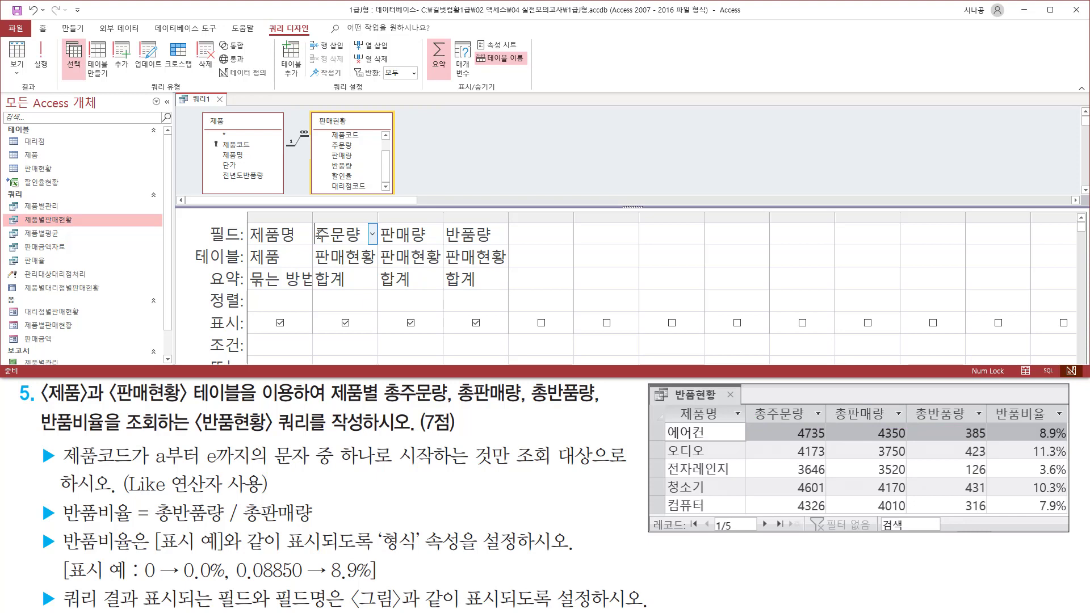
type("총주무")
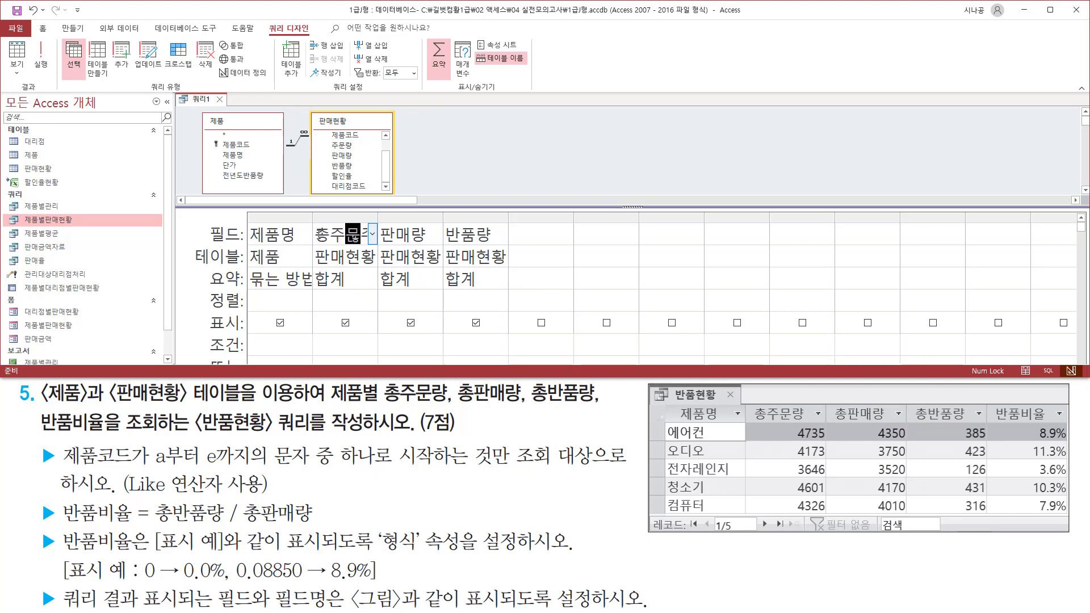
type("랴")
type(":")
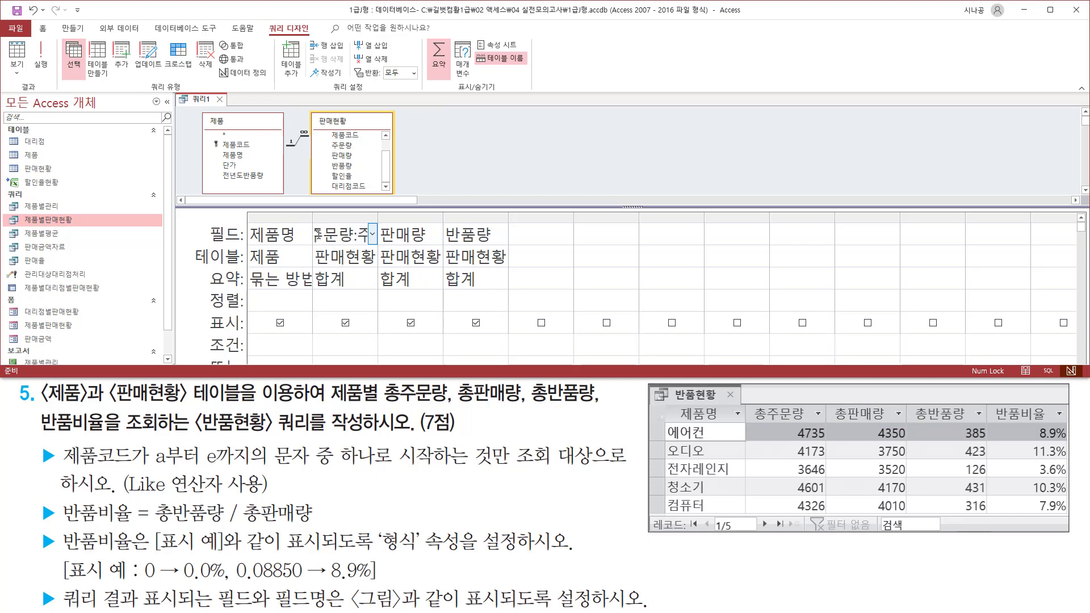
key("Tab")
double_click(378, 216)
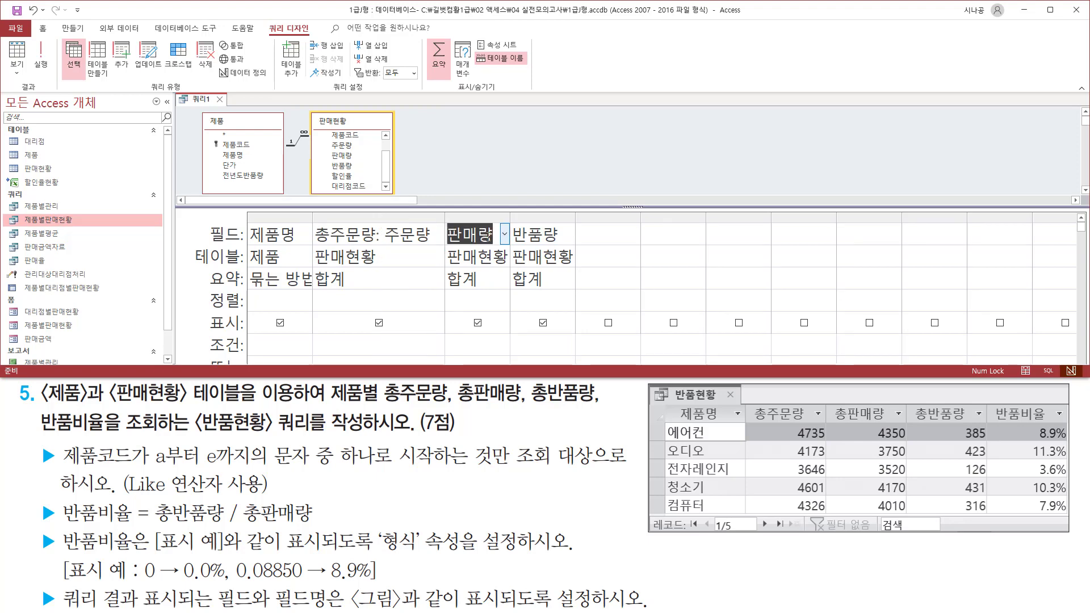
- Give the 판매량 column the alias 총판매량 and fit its width to the content
left_click(474, 235)
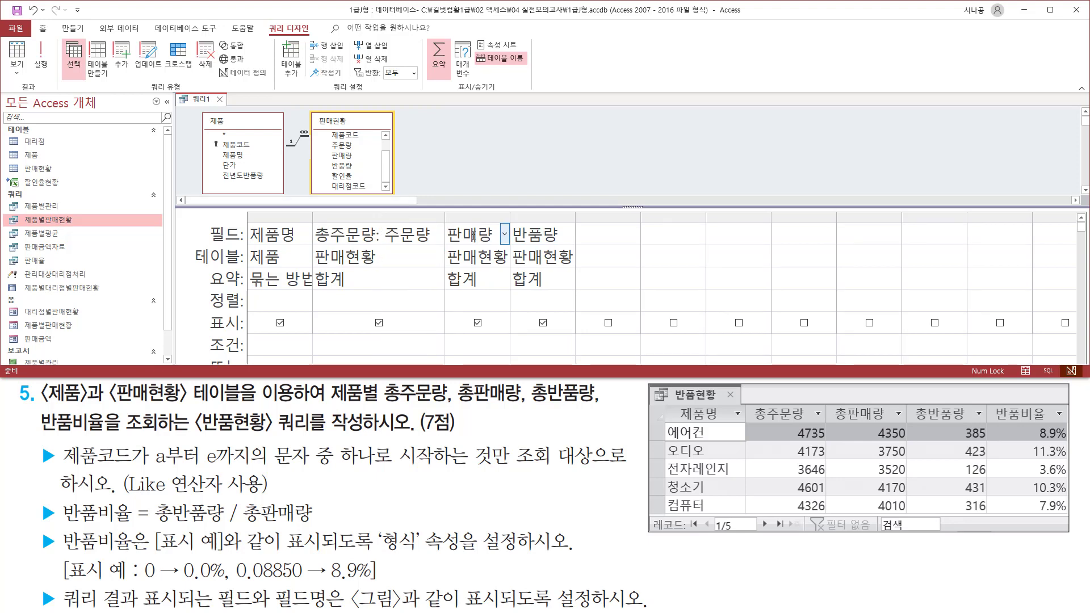
key("Home")
type("초")
type("판매량")
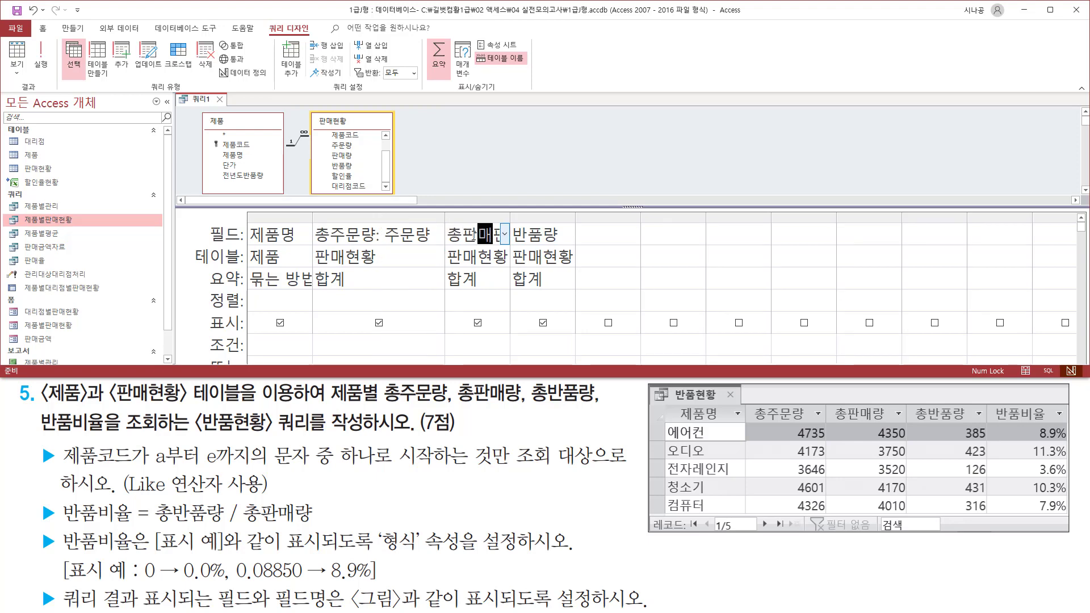
type(":")
key("Tab")
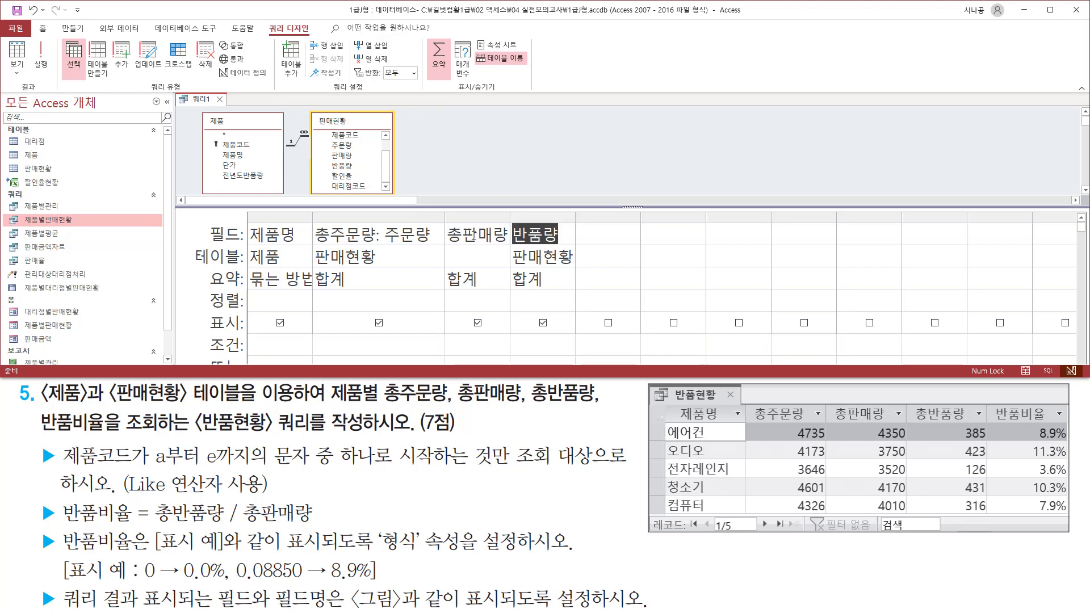
double_click(510, 218)
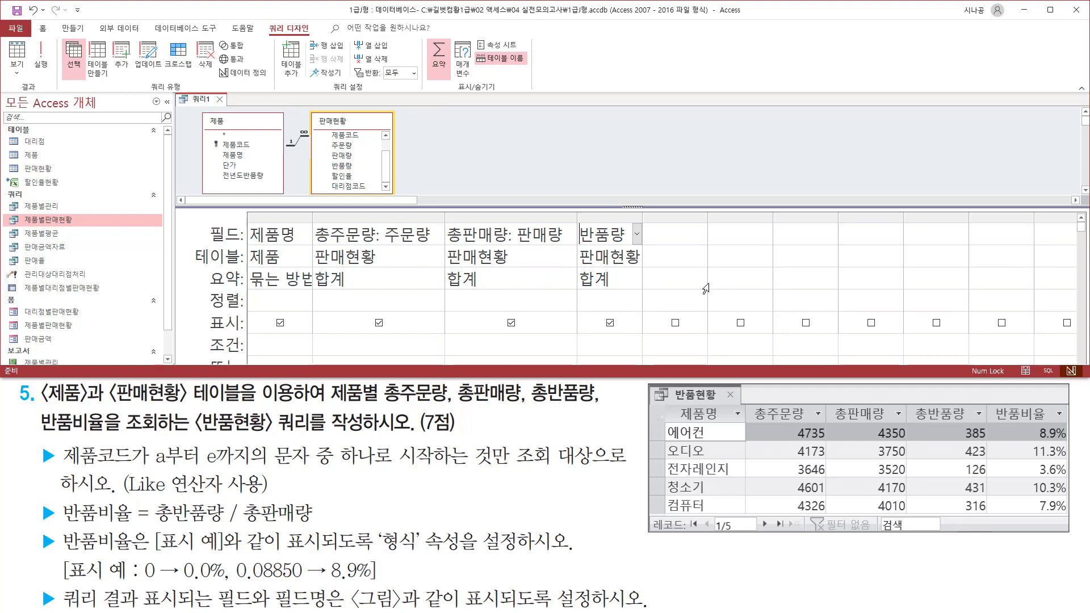
- Give the 반품량 column the alias 총반품량 and fit its width to the content
type("초반품량")
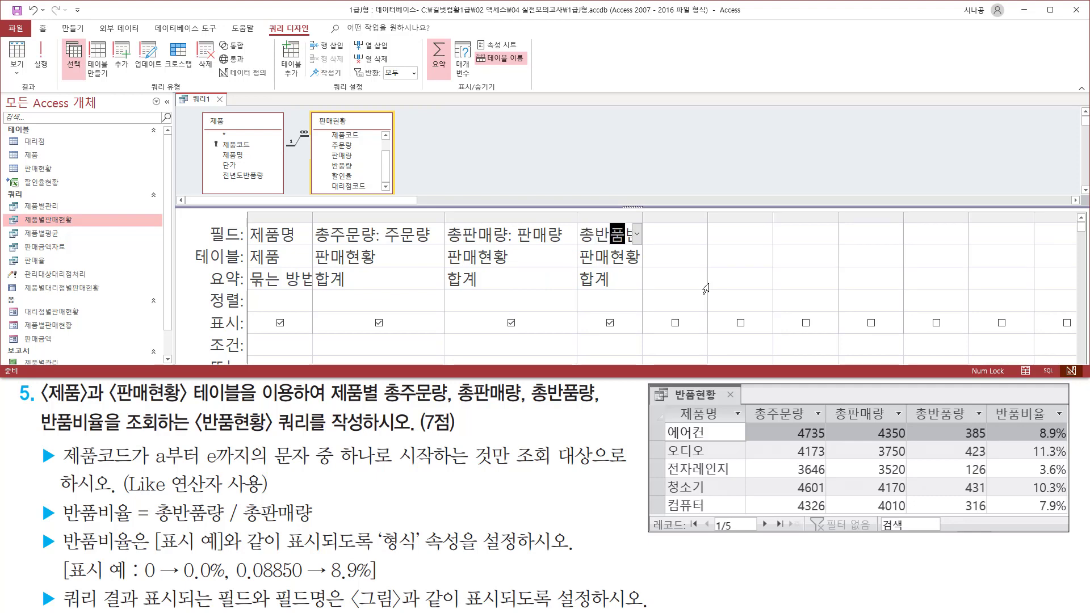
key("Tab")
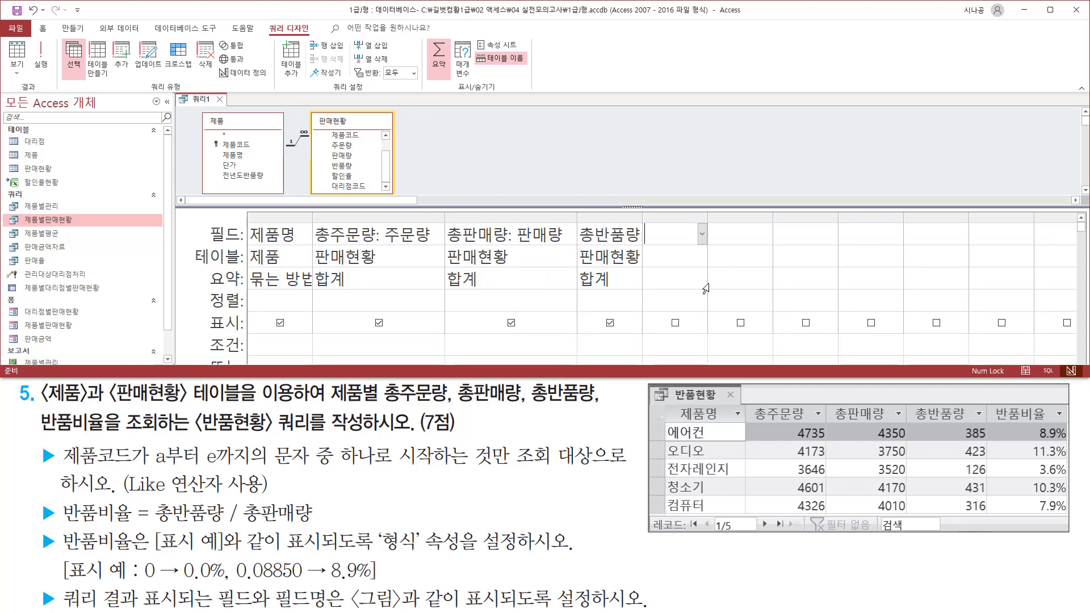
double_click(642, 217)
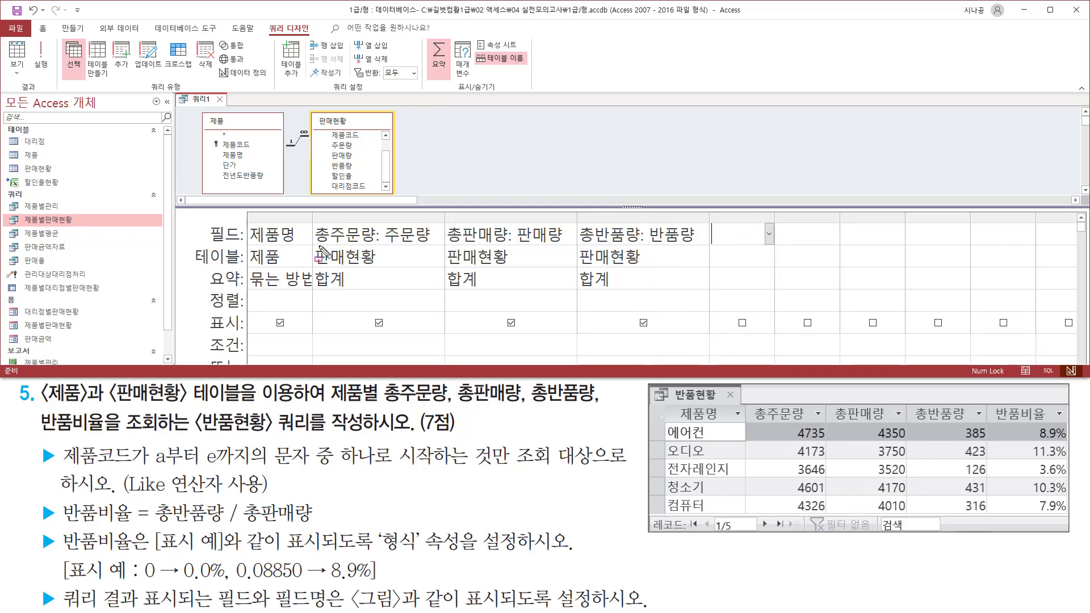
left_click_drag(316, 247, 378, 246)
left_click_drag(447, 244, 512, 242)
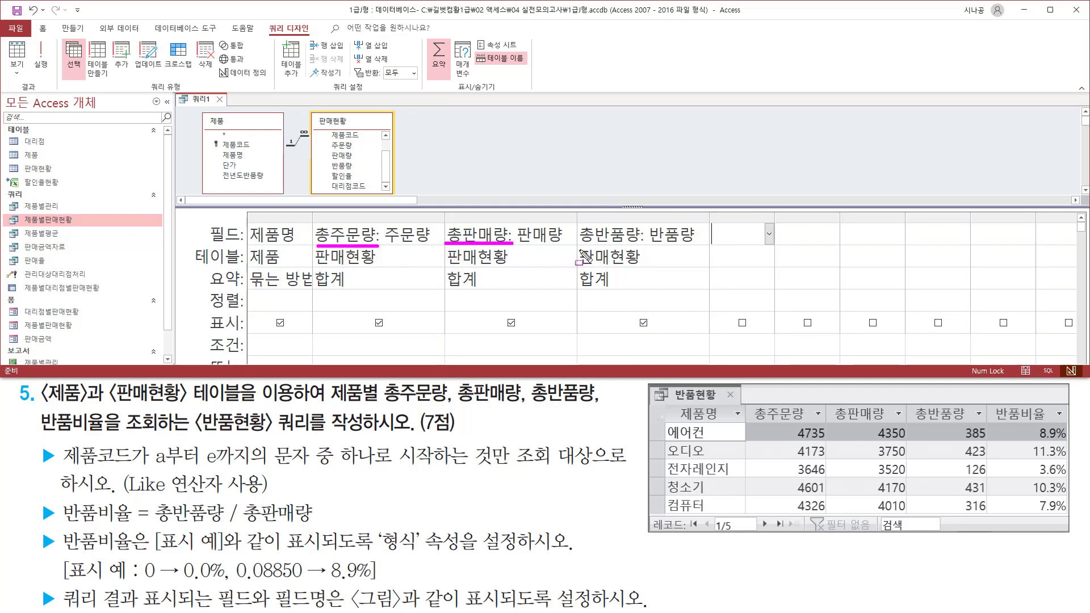
left_click_drag(579, 247, 644, 245)
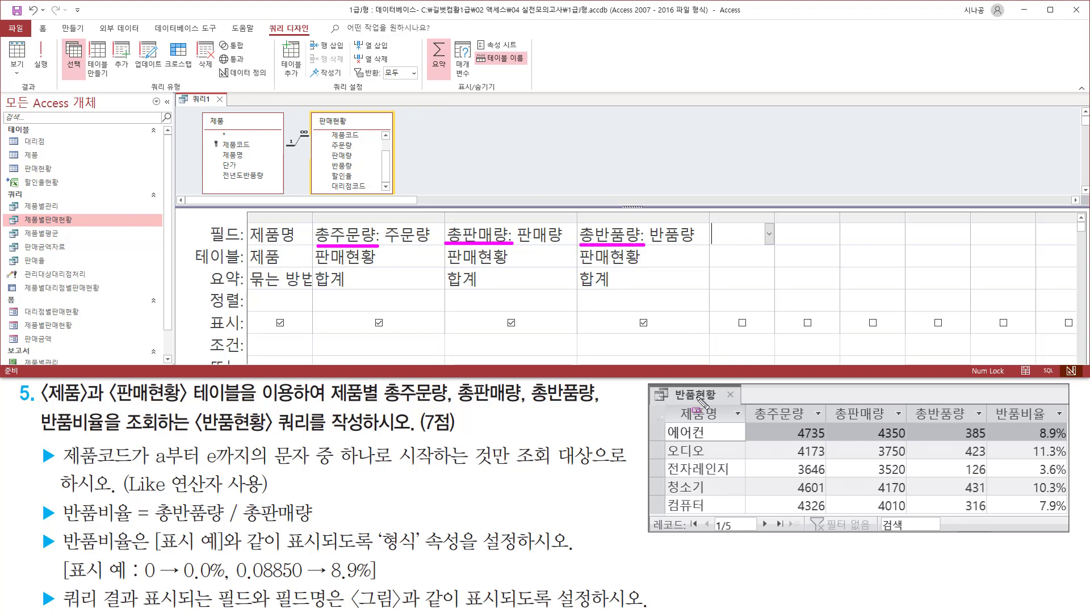
mouse_move(663, 401)
left_mouse_down()
mouse_move(999, 520)
mouse_move(984, 519)
left_mouse_up()
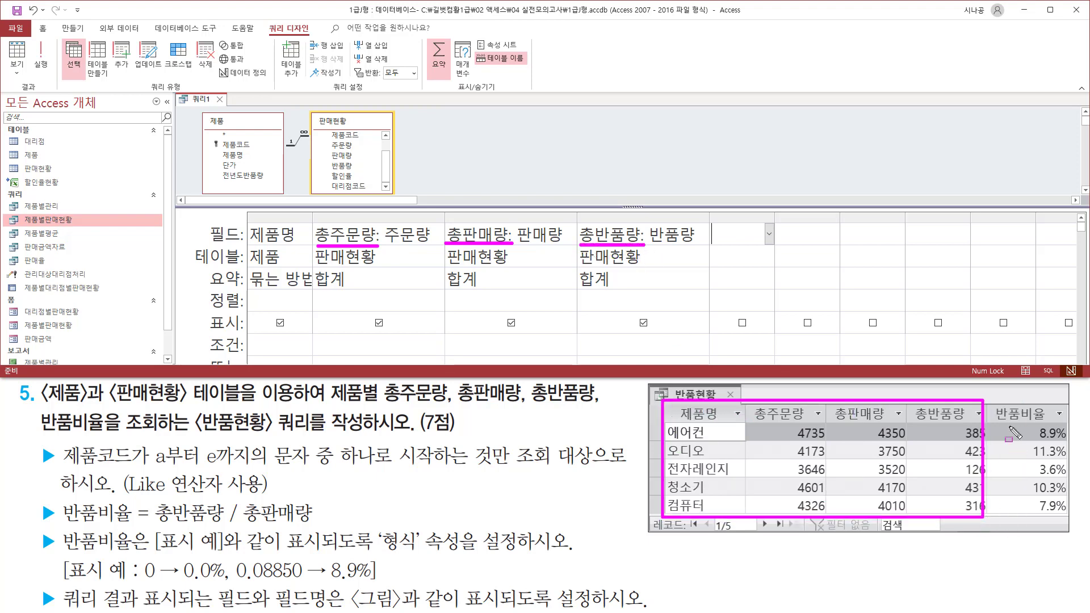
left_click_drag(993, 402, 1060, 430)
key("Escape")
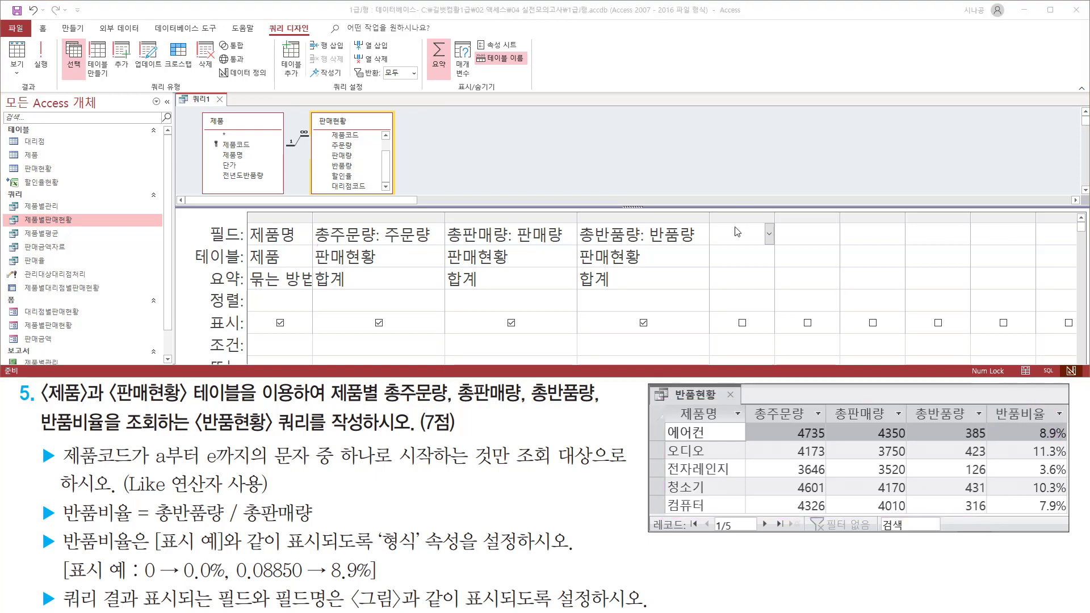
- Add the calculated field 반품비율: [총반품량]/[총판매량] in the first empty column and fit the column width to its content
left_click_drag(773, 218, 829, 218)
type("반ㅍ")
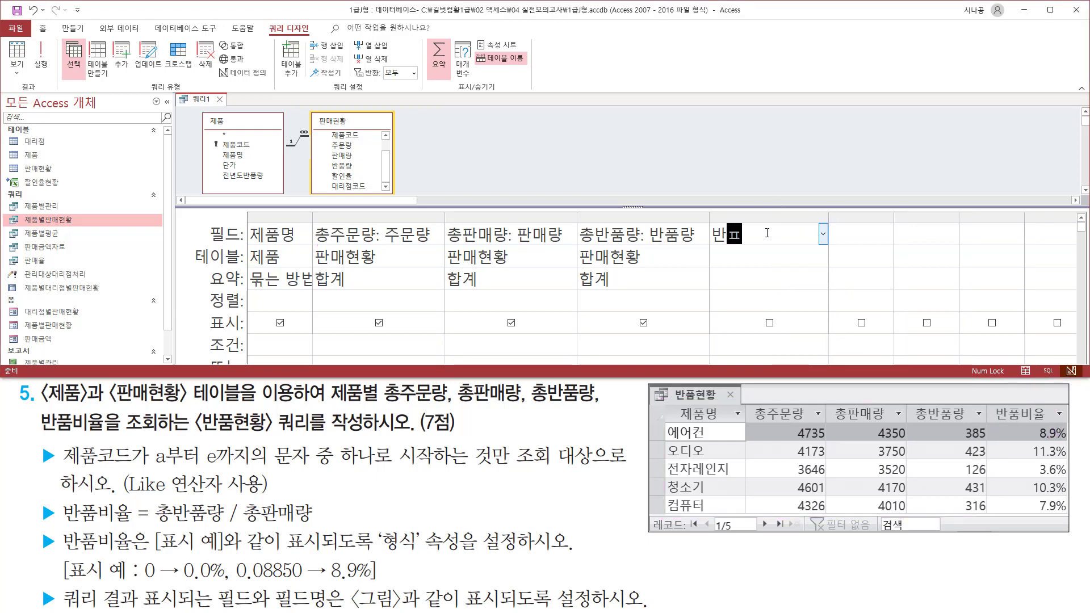
type("비율:")
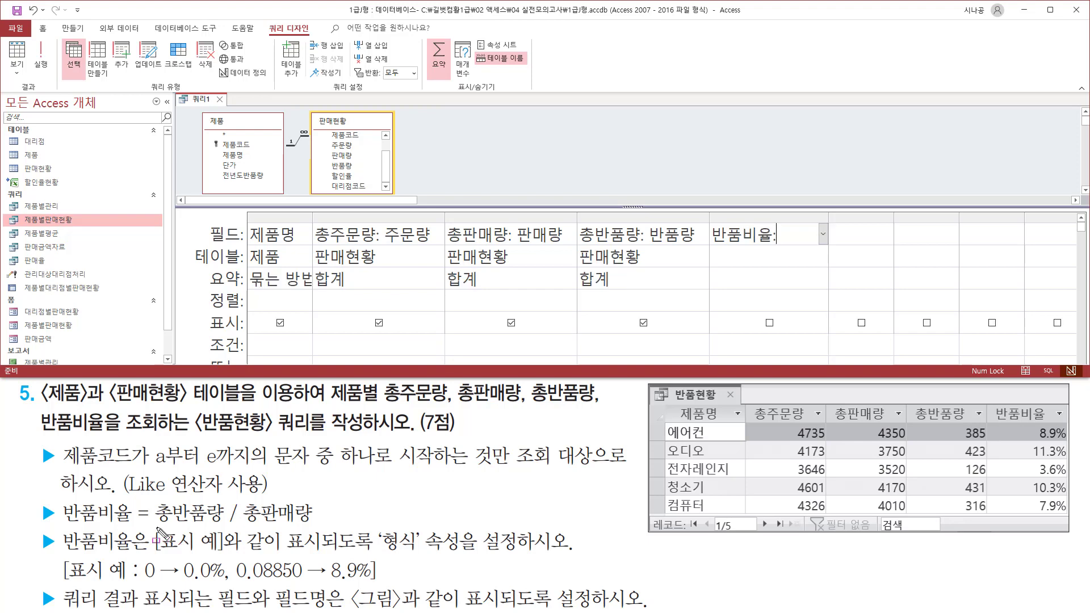
left_click_drag(151, 527, 322, 526)
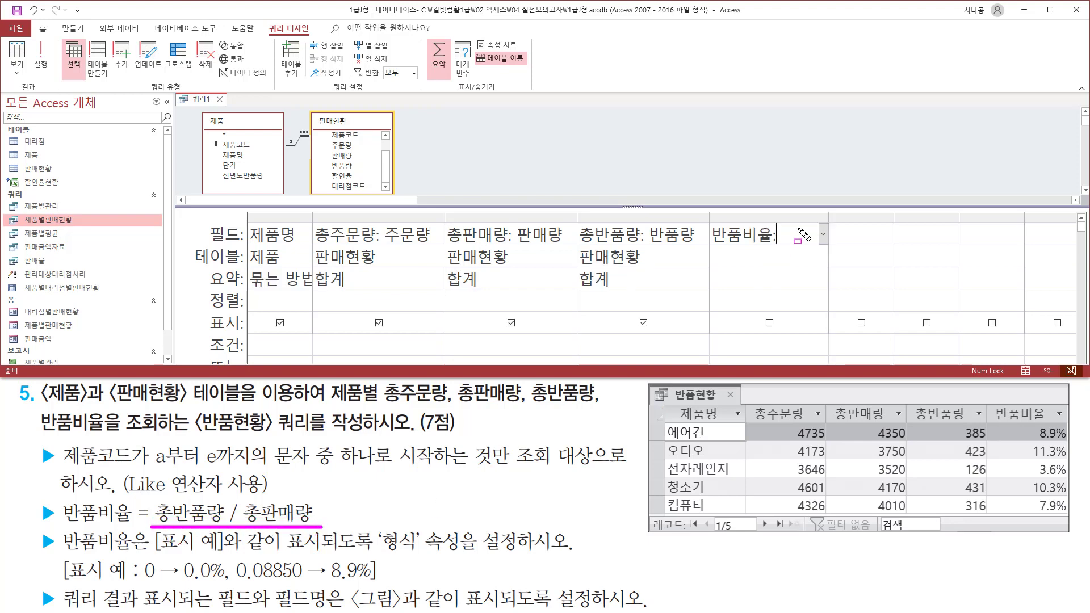
key("Escape")
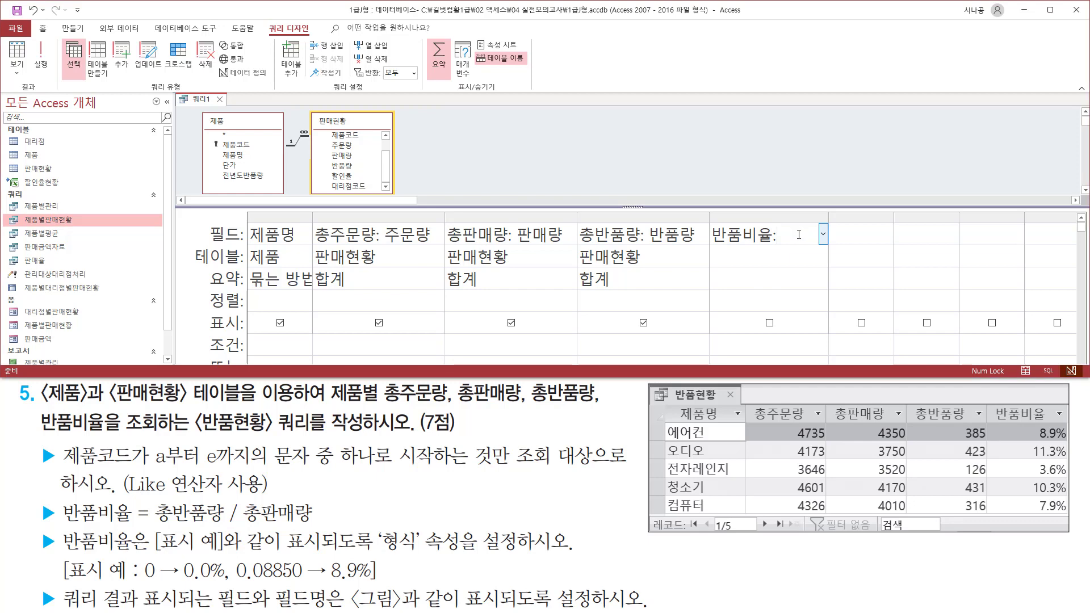
type(":[총")
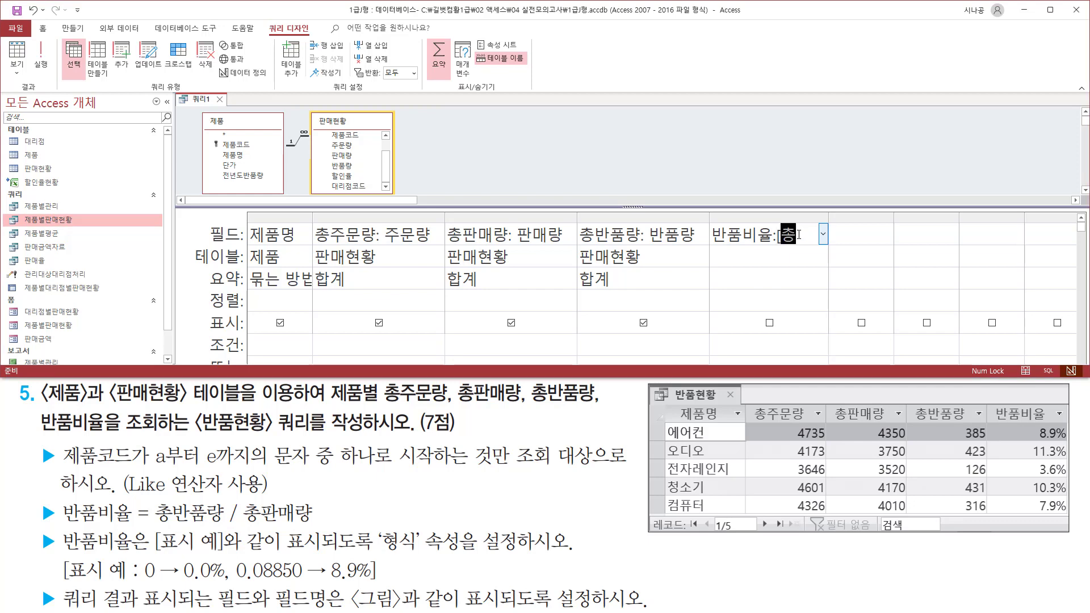
type("바ㄴ품랴")
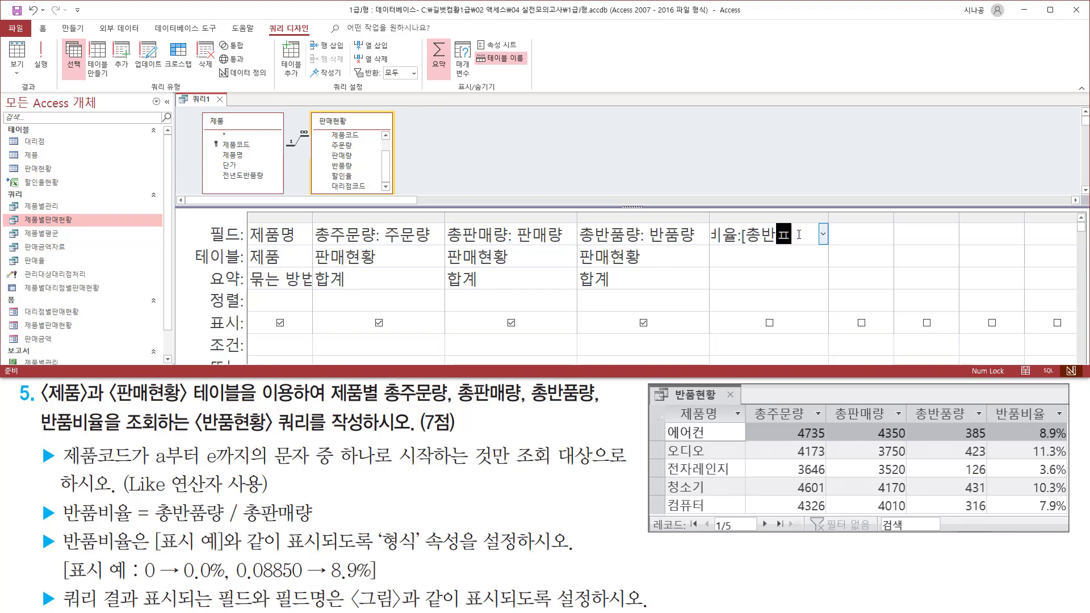
left_click(799, 233)
type("[초판")
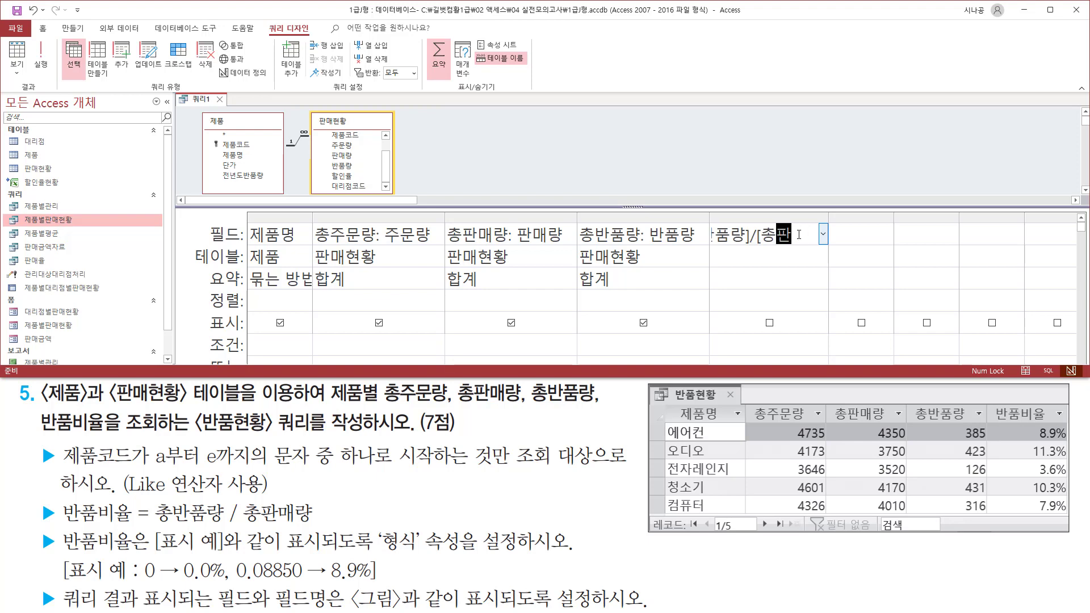
type("매랴]")
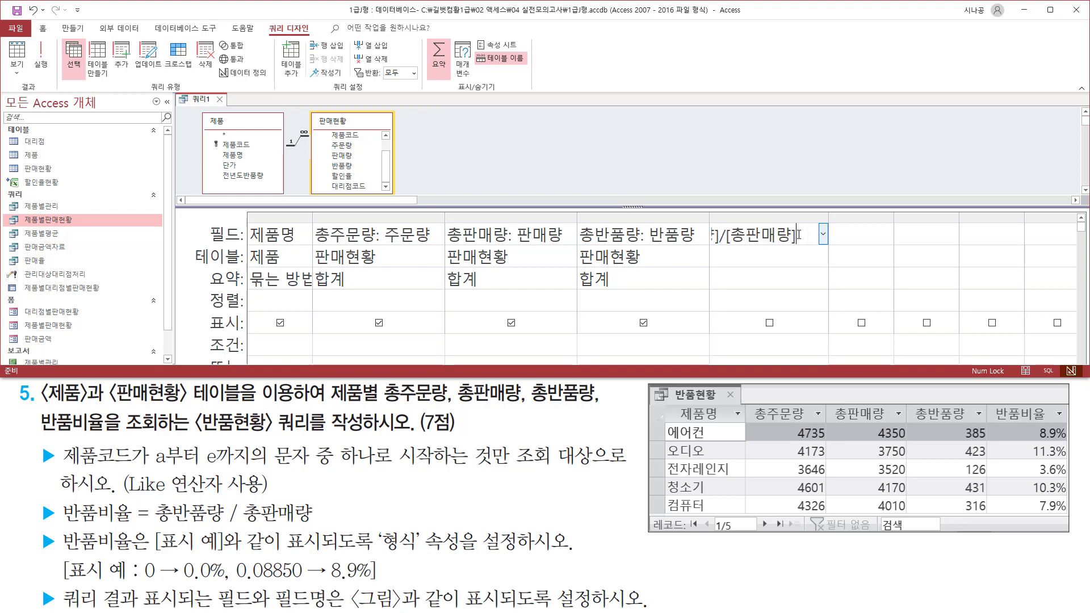
key("Down")
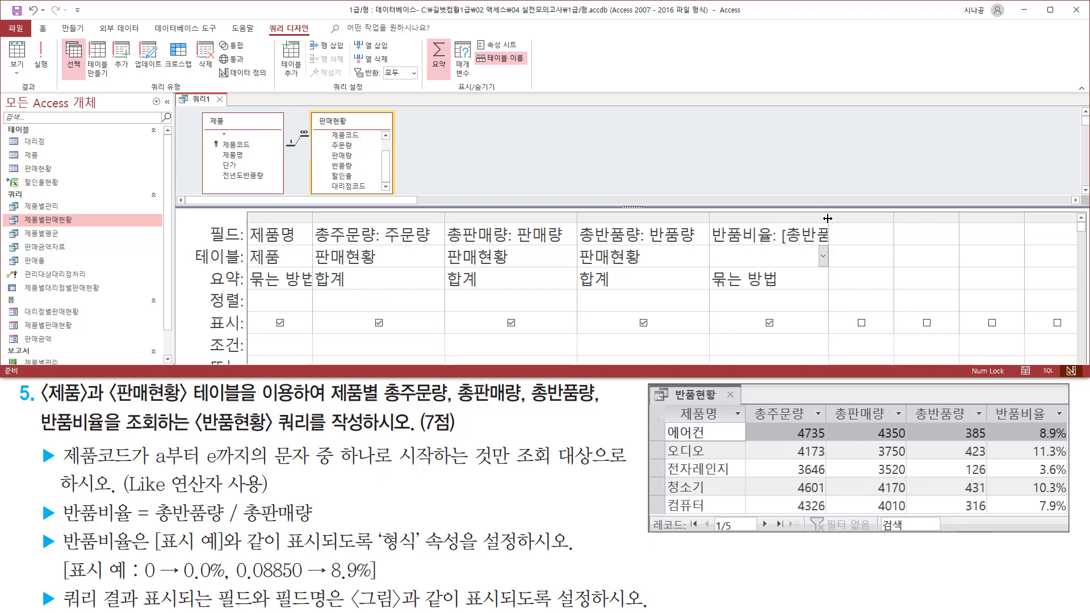
double_click(828, 219)
left_click_drag(783, 248, 931, 248)
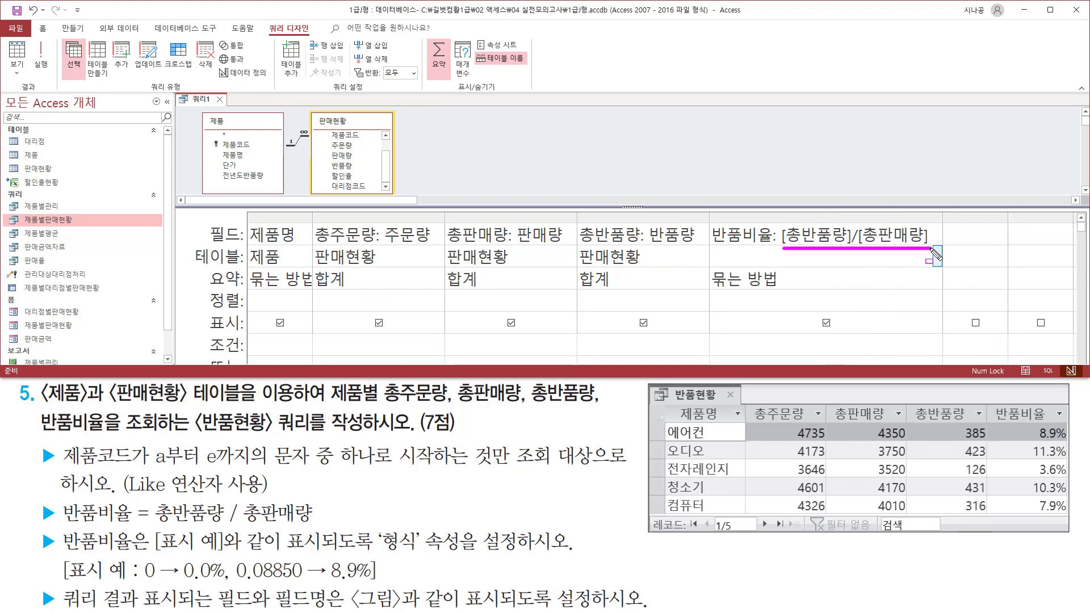
mouse_move(145, 527)
left_mouse_down()
mouse_move(319, 531)
mouse_move(319, 499)
left_mouse_up()
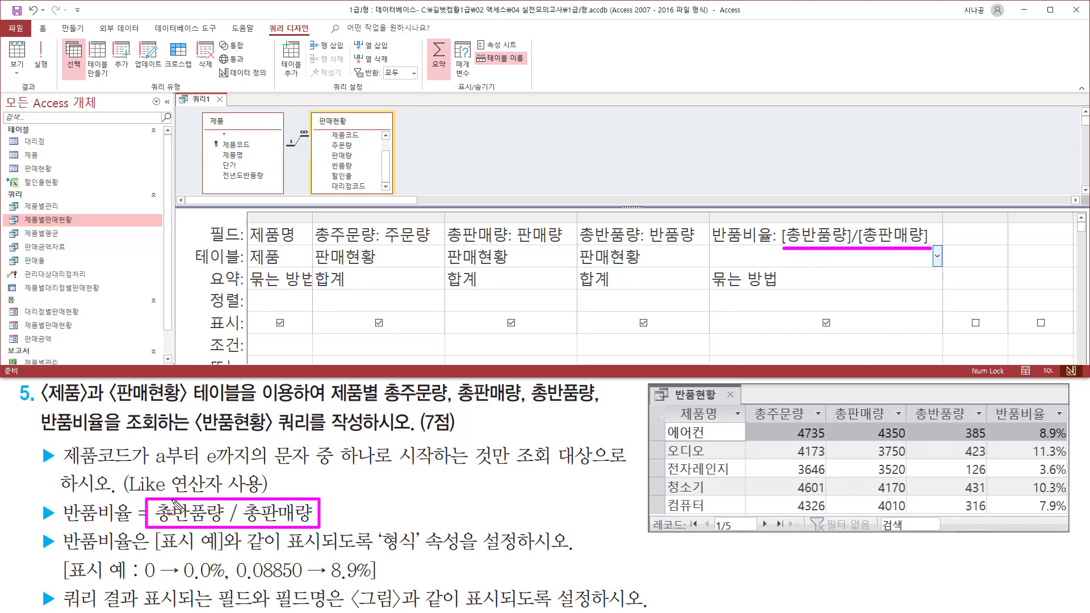
left_click_drag(709, 218, 782, 253)
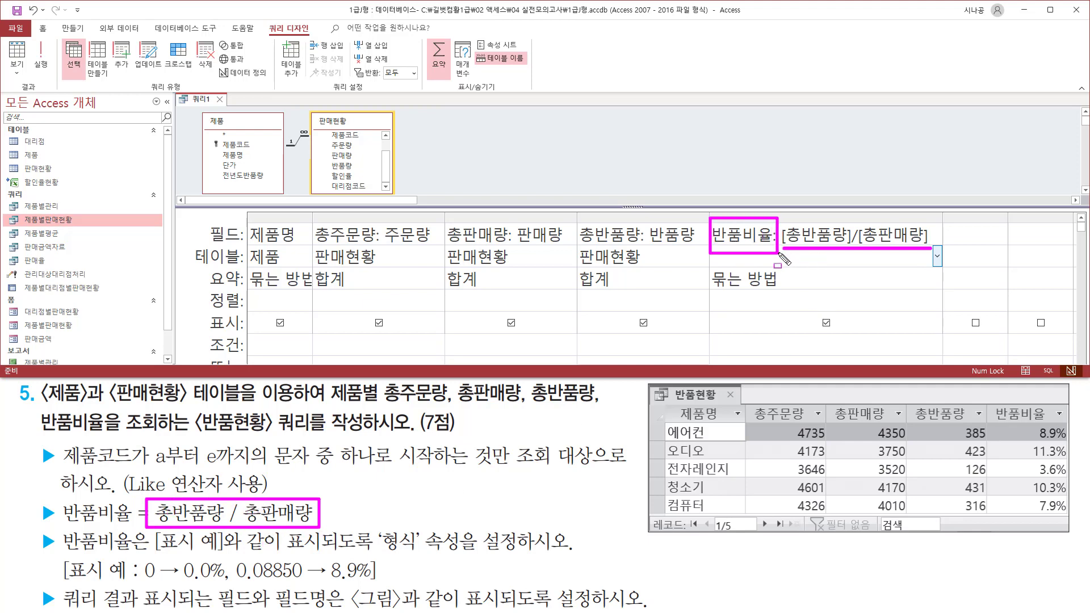
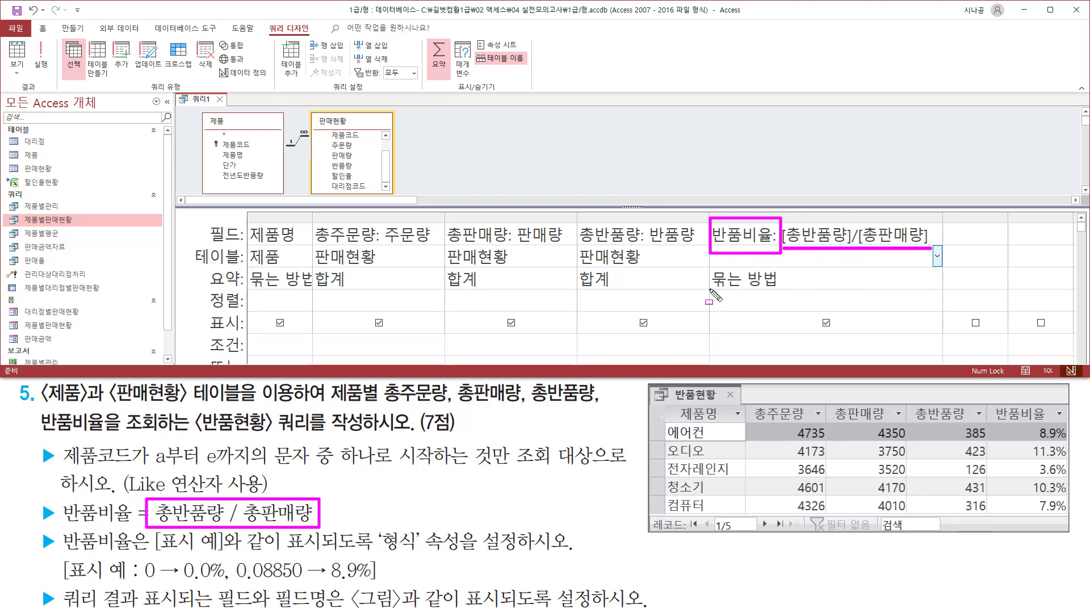
left_click_drag(709, 301, 795, 301)
key("Escape")
- Set the 요약 function of the 반품비율 column to 식
left_click(933, 279)
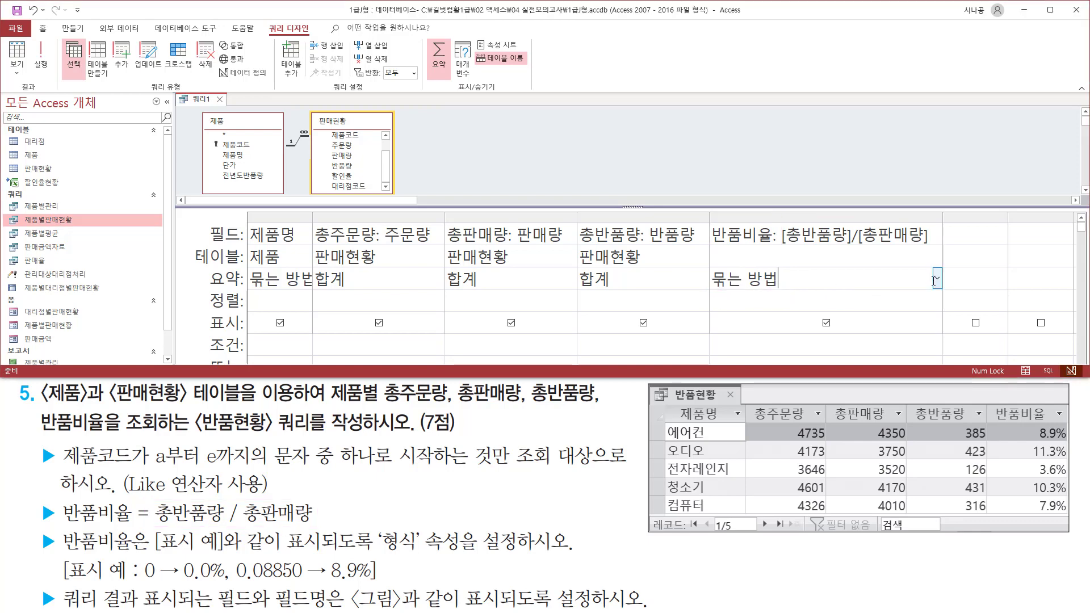
left_click(936, 279)
left_click(799, 513)
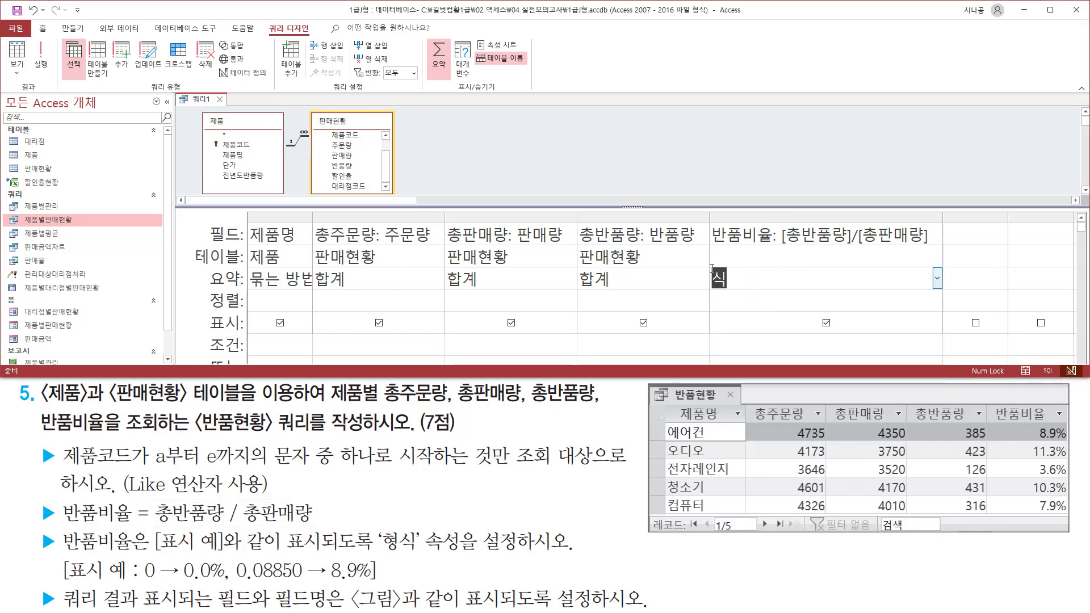
key("ctrl+2")
left_click_drag(34, 531, 58, 554)
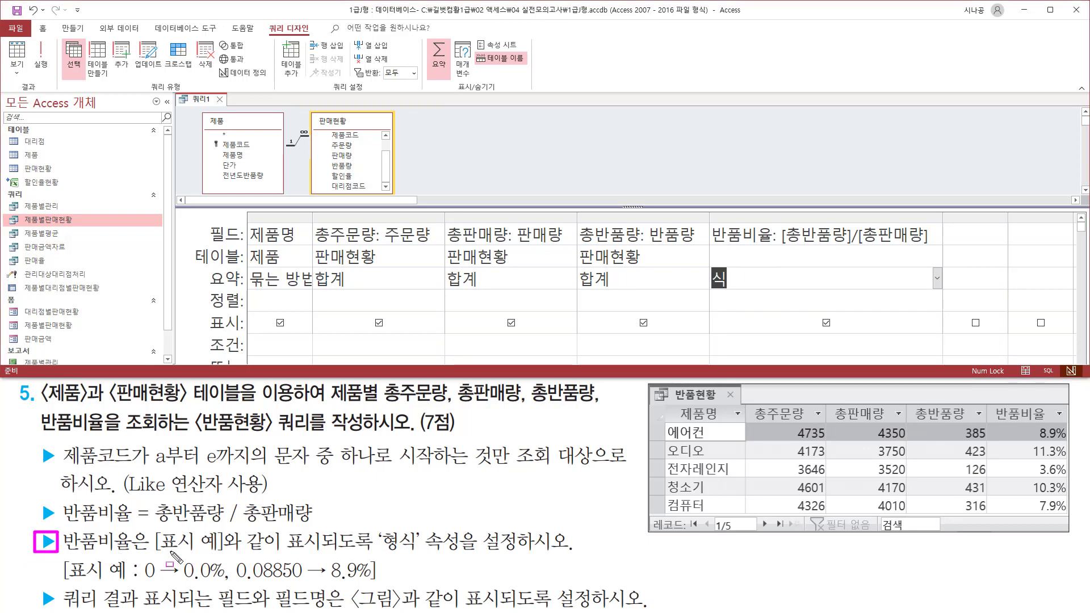
mouse_move(171, 556)
left_mouse_down()
mouse_move(151, 559)
mouse_move(237, 552)
left_mouse_up()
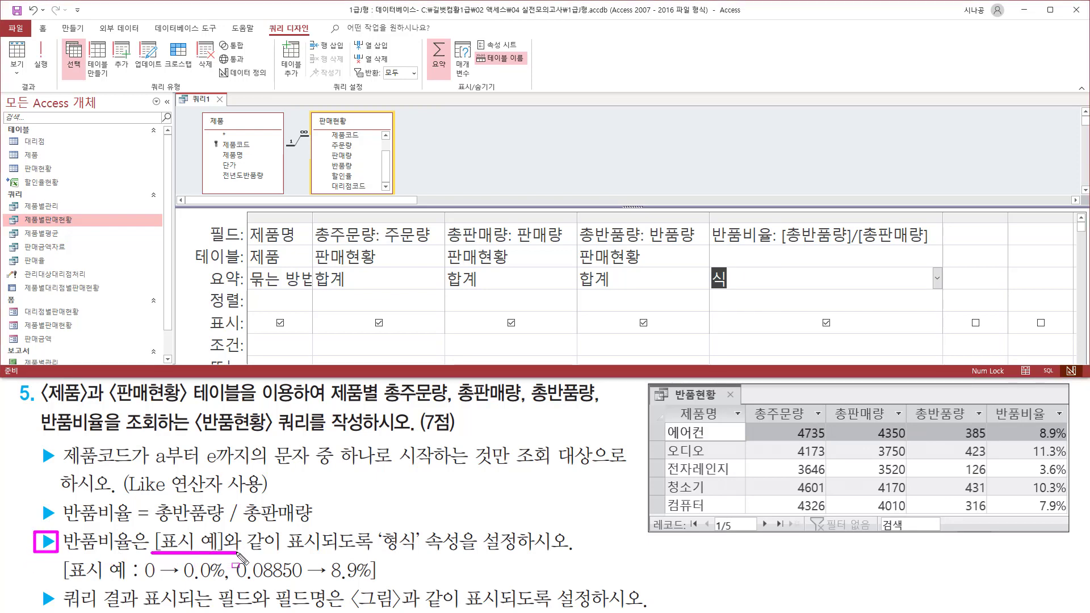
mouse_move(374, 528)
left_mouse_down()
mouse_move(390, 549)
mouse_move(463, 555)
left_mouse_up()
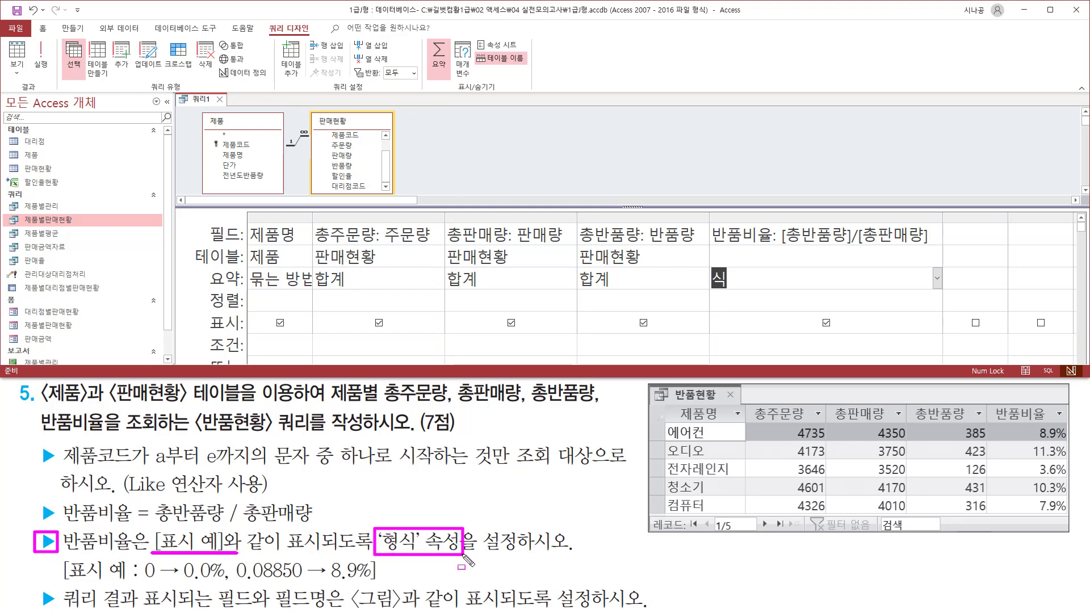
left_click_drag(139, 580, 375, 583)
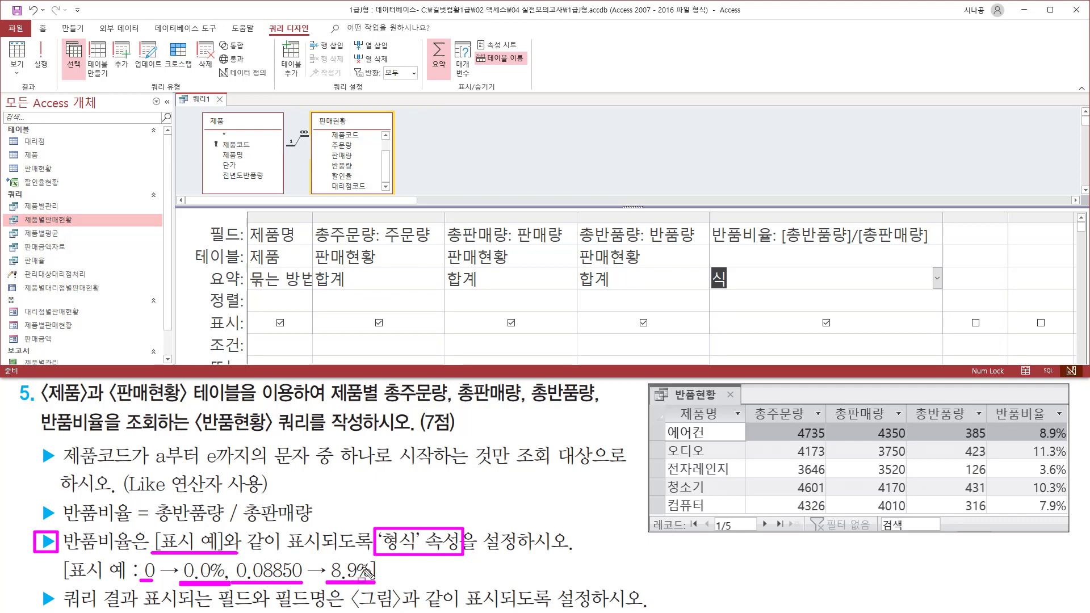
key("Escape")
- Set the 형식 property of the 반품비율 field to 0.0% and close its property sheet
left_click(757, 235)
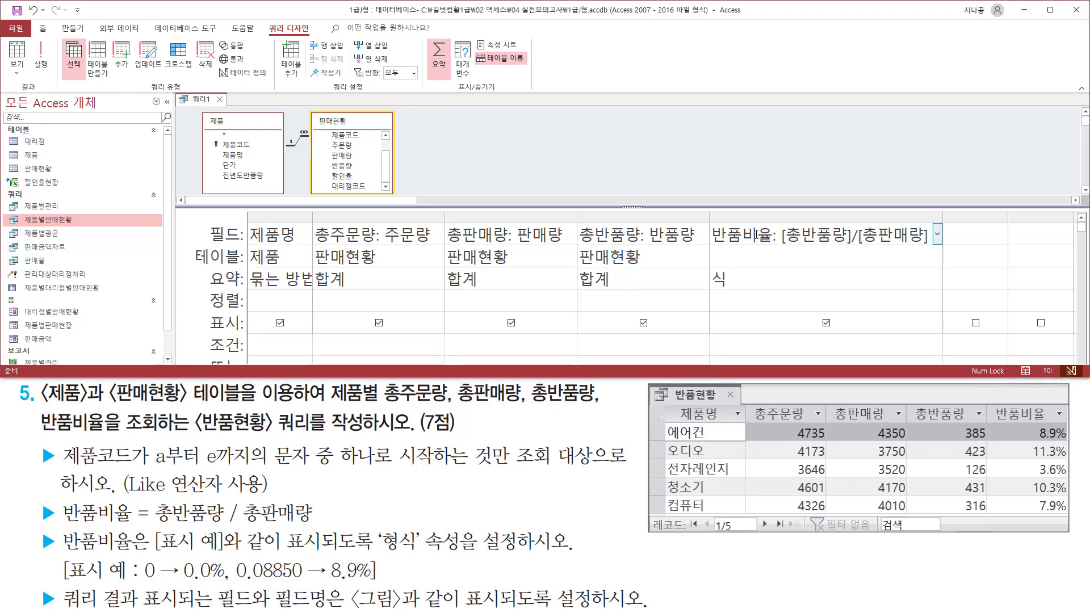
right_click(758, 234)
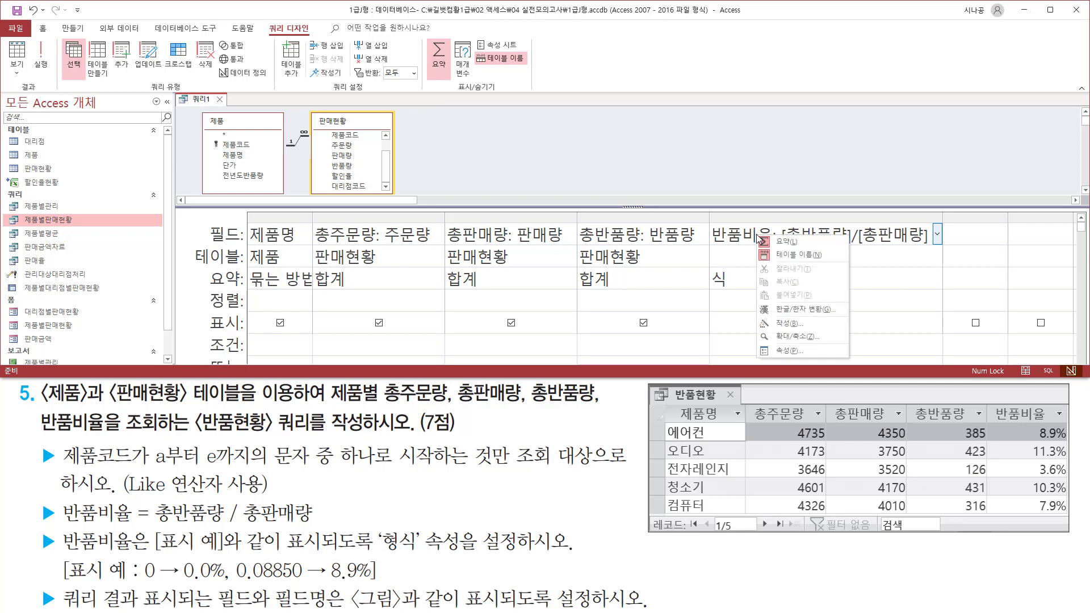
left_click(782, 351)
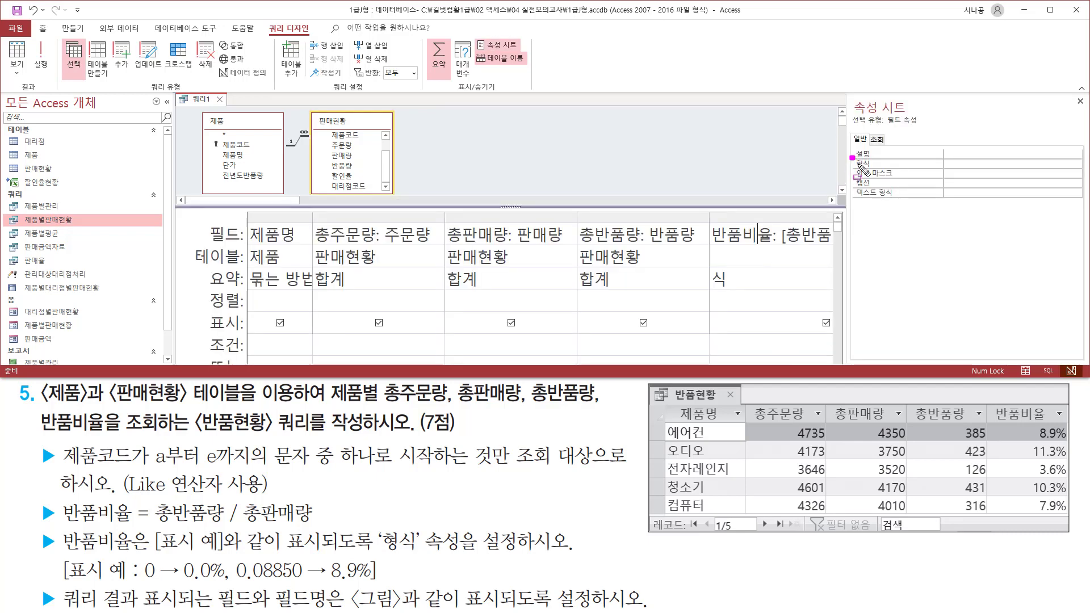
left_click_drag(849, 157, 1002, 169)
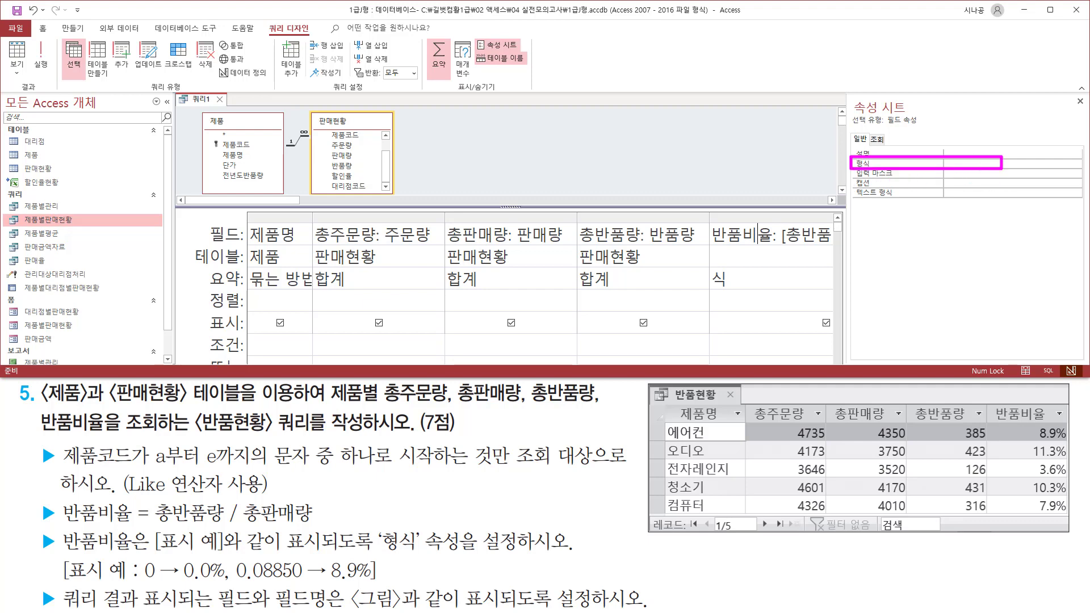
key("Escape")
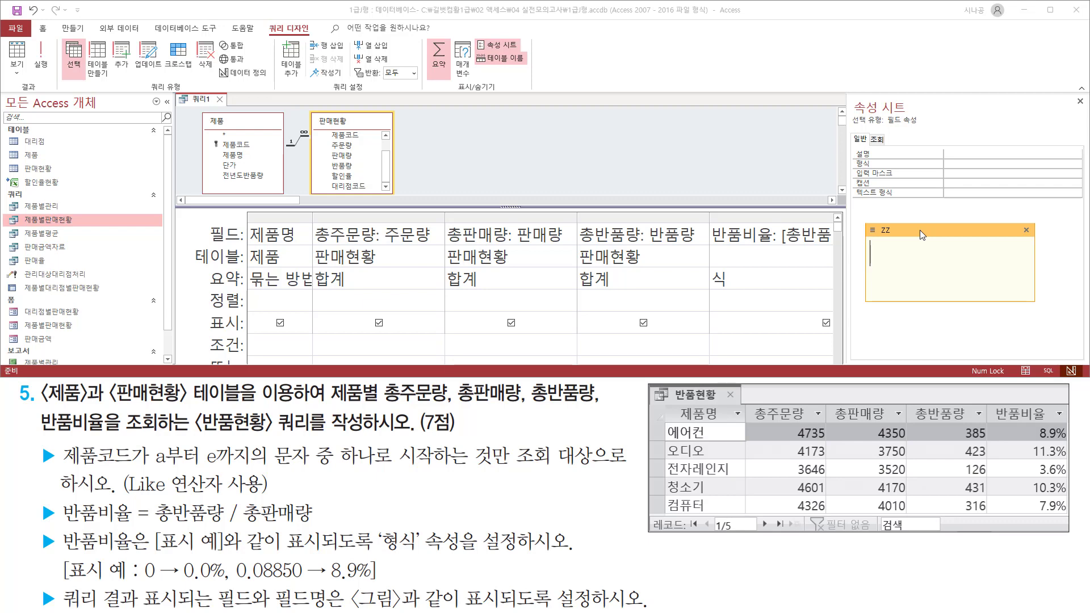
type("0.0%")
key("ctrl+a")
key("ctrl+c")
key("Right")
left_click(1026, 230)
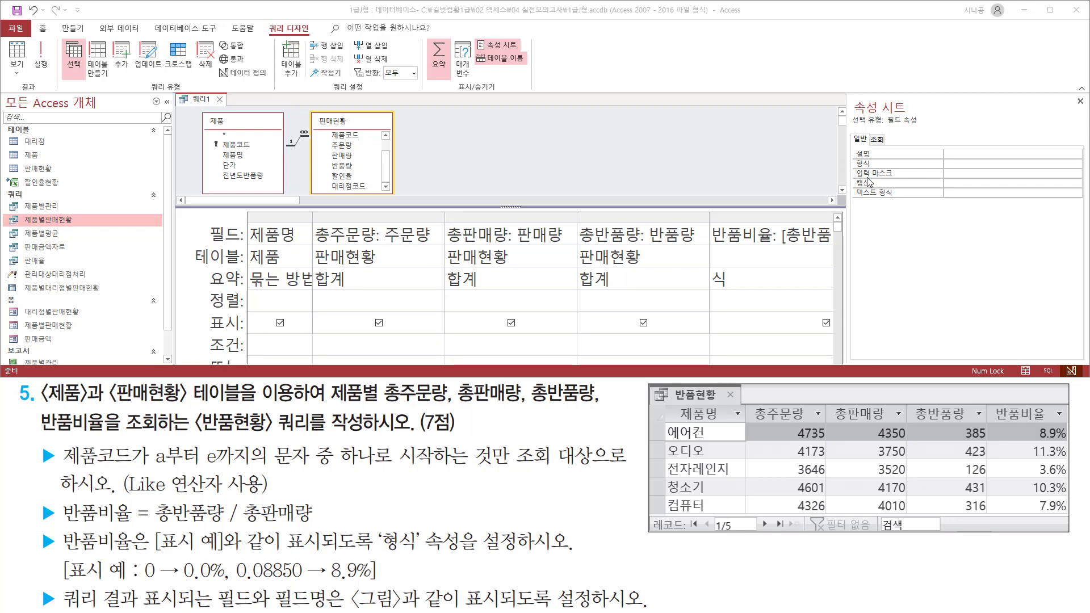
left_click(942, 164)
key("ctrl+v")
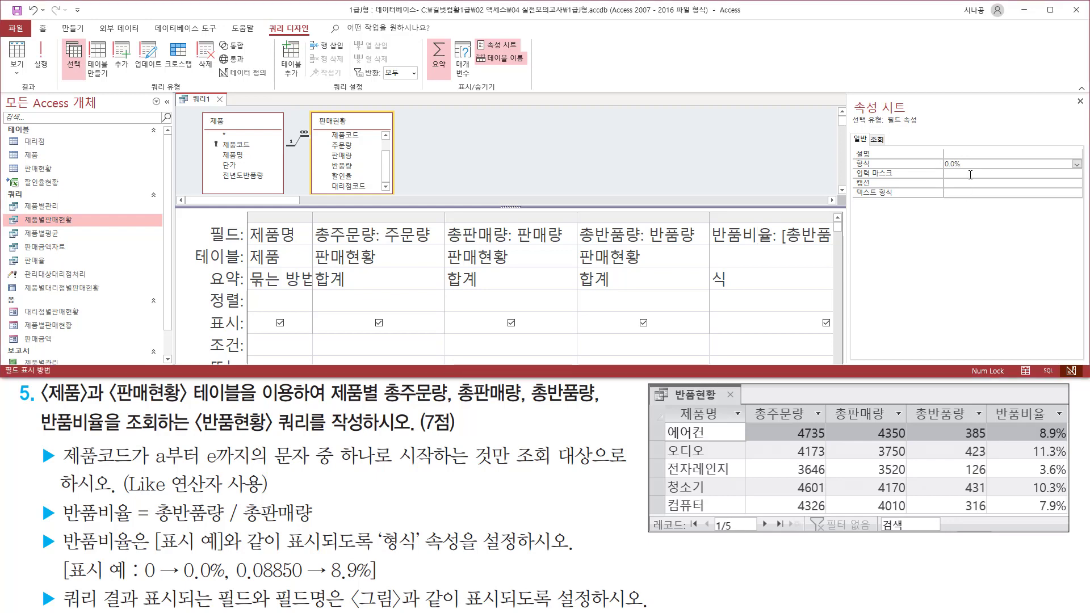
left_click_drag(944, 173, 965, 171)
key("Escape")
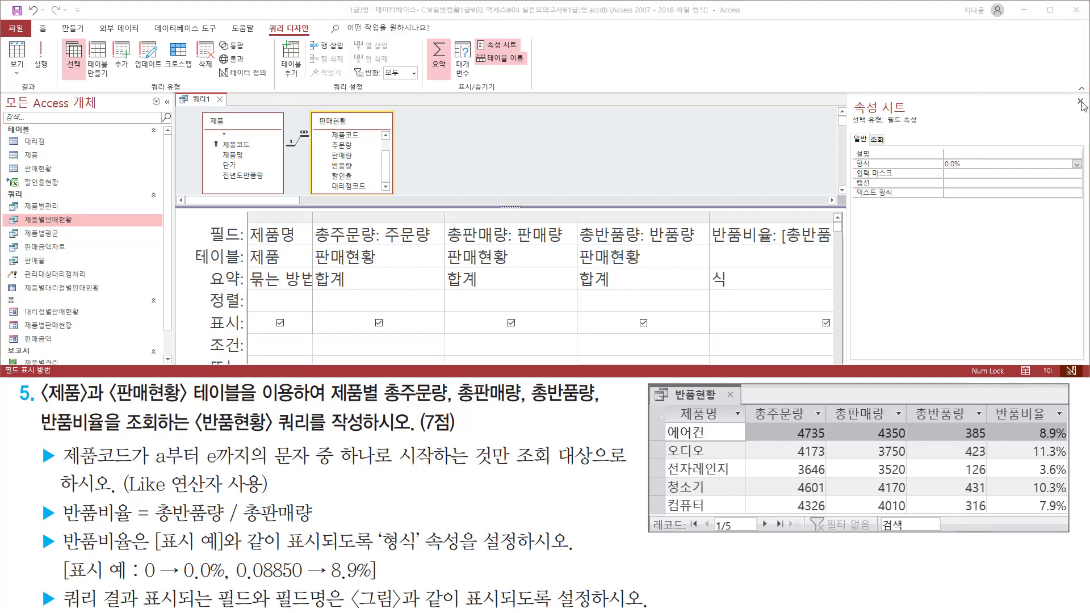
left_click(1073, 109)
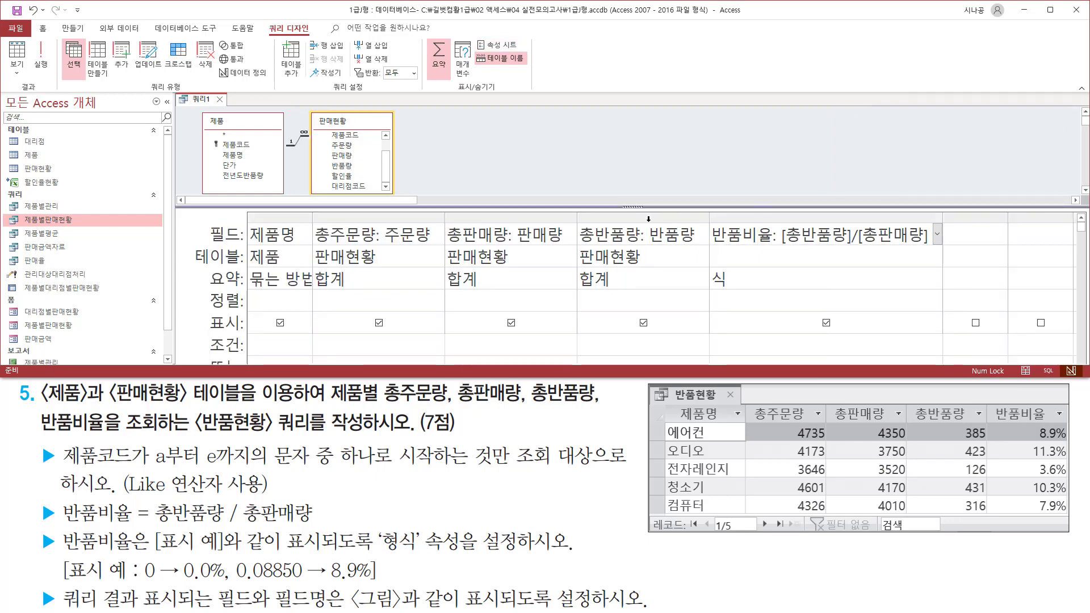
key("ctrl+2")
mouse_move(34, 441)
left_mouse_down()
mouse_move(56, 474)
mouse_move(167, 461)
mouse_move(262, 470)
left_mouse_up()
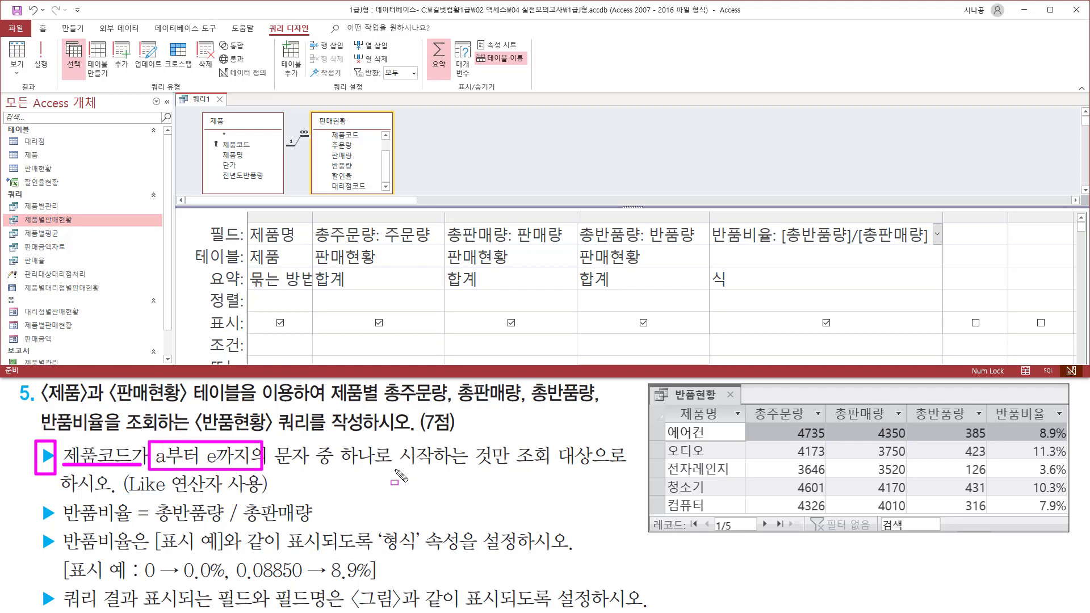
left_click_drag(395, 469, 511, 469)
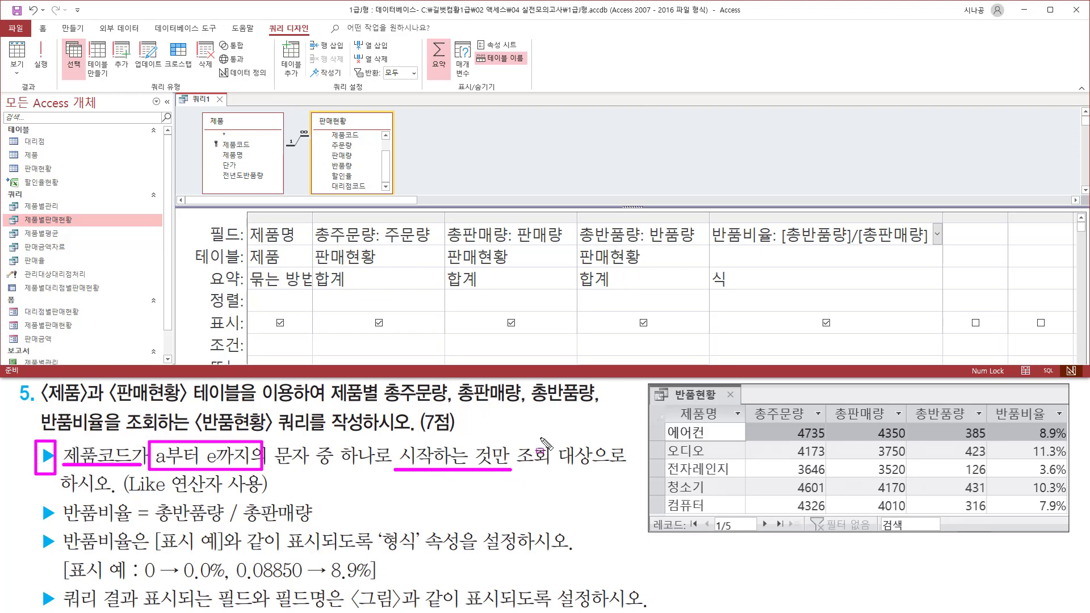
left_click_drag(124, 493, 266, 492)
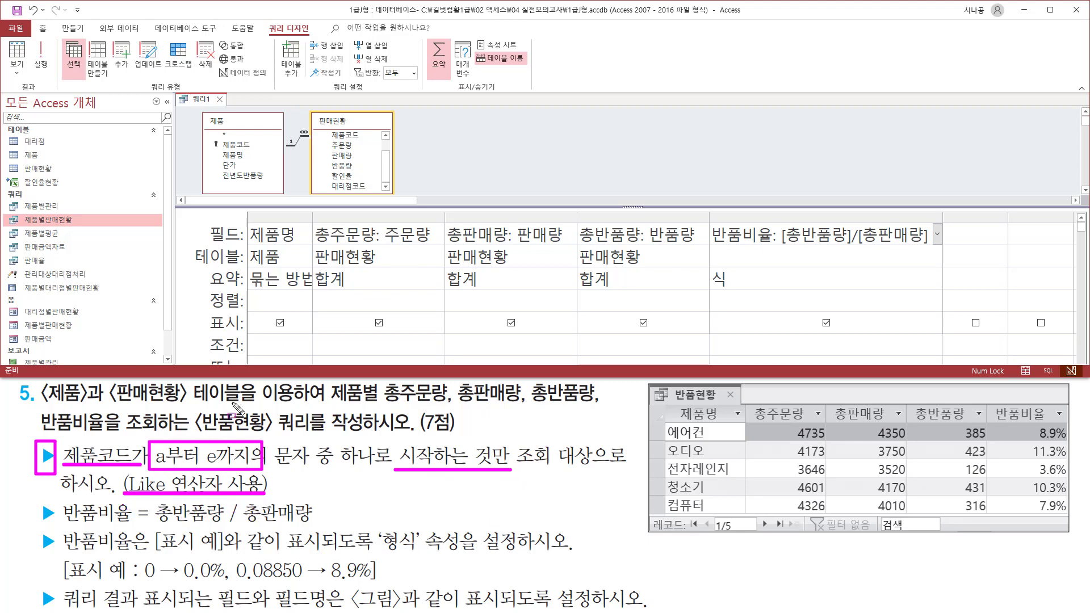
mouse_move(245, 222)
left_mouse_down()
mouse_move(483, 300)
mouse_move(693, 300)
mouse_move(988, 349)
mouse_move(942, 336)
left_mouse_up()
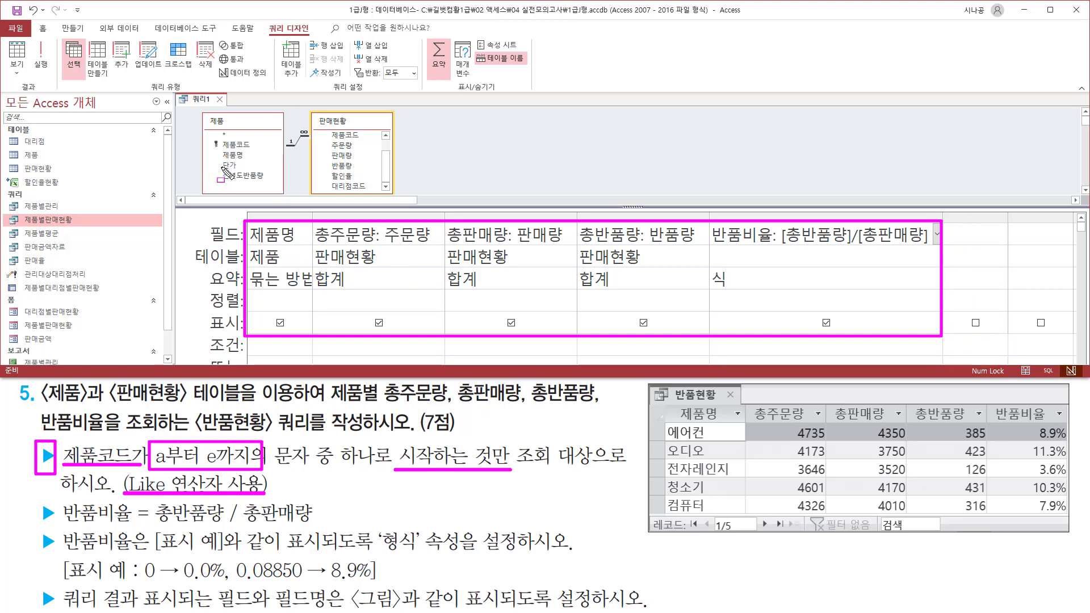
key("Escape")
left_click_drag(209, 139, 257, 151)
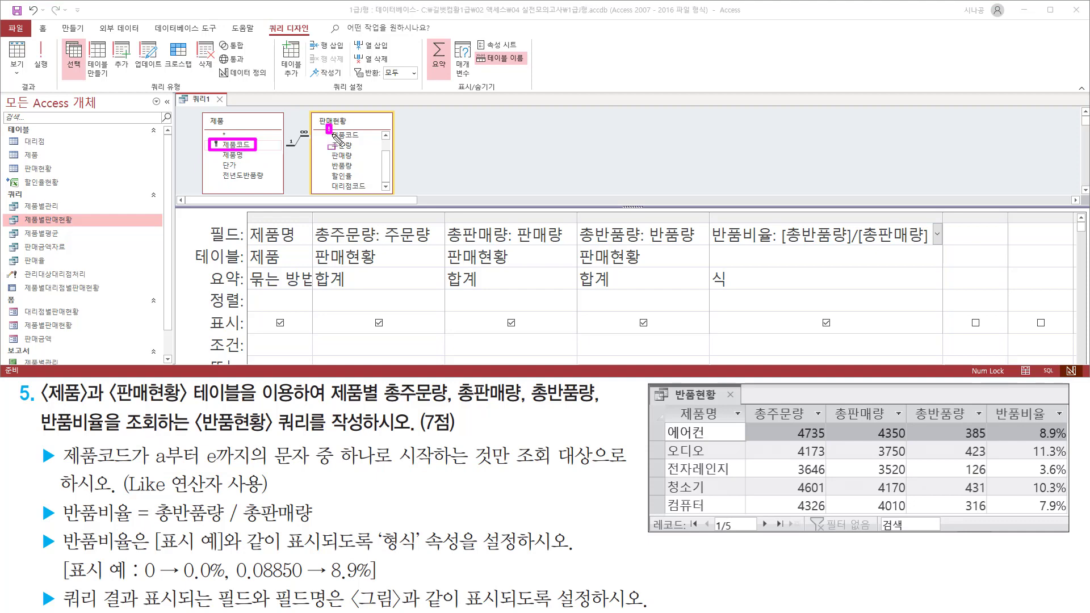
left_click_drag(327, 126, 369, 142)
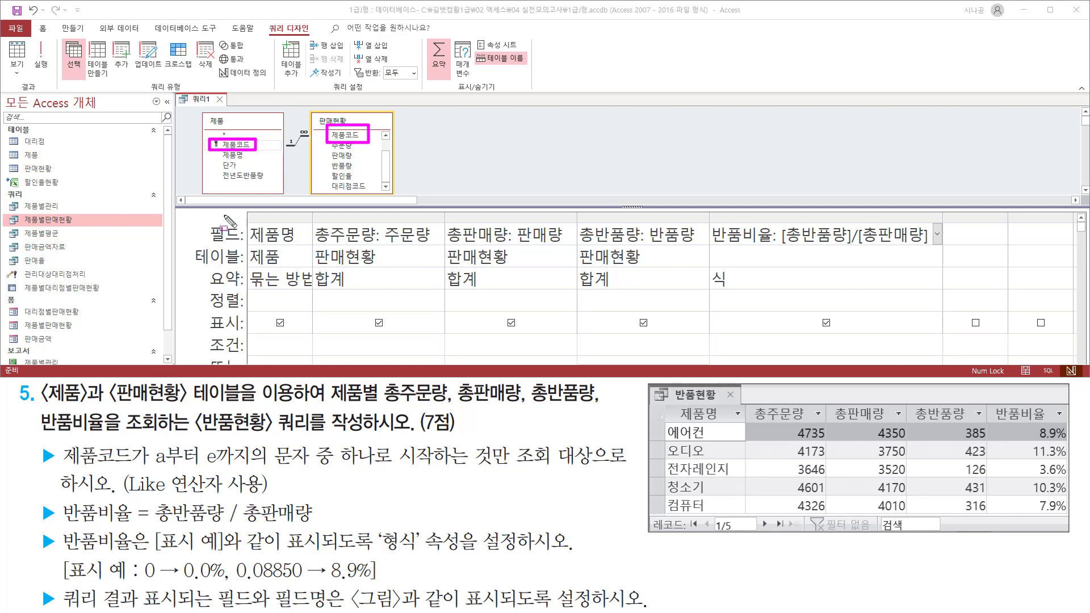
key("e")
left_click_drag(211, 138, 262, 154)
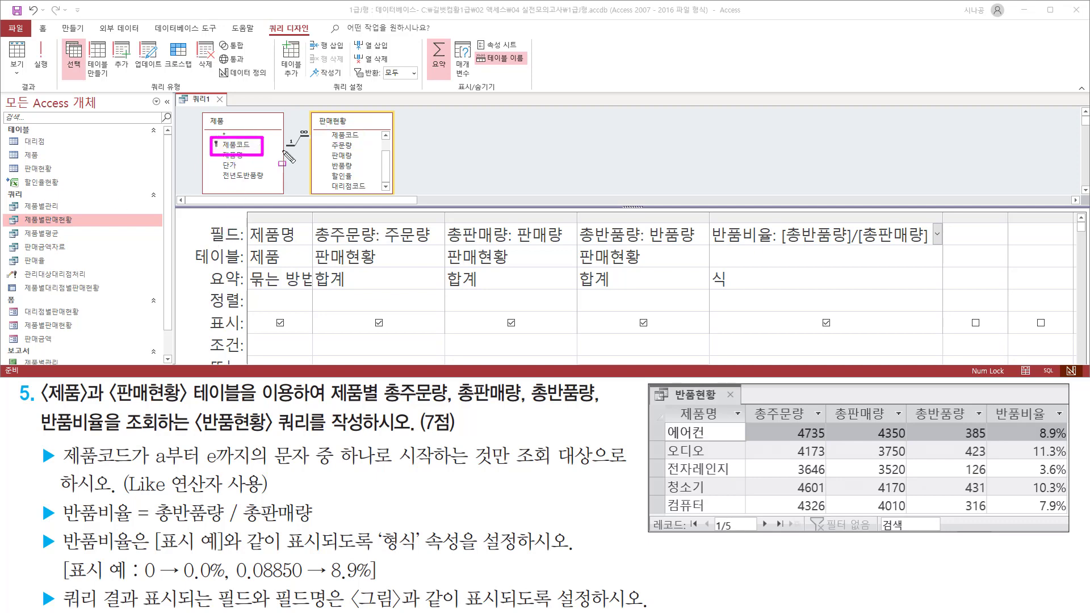
- Add the 제품코드 field from 판매현황 to the next empty query column and widen that column to show the full name
left_click_drag(327, 128, 373, 143)
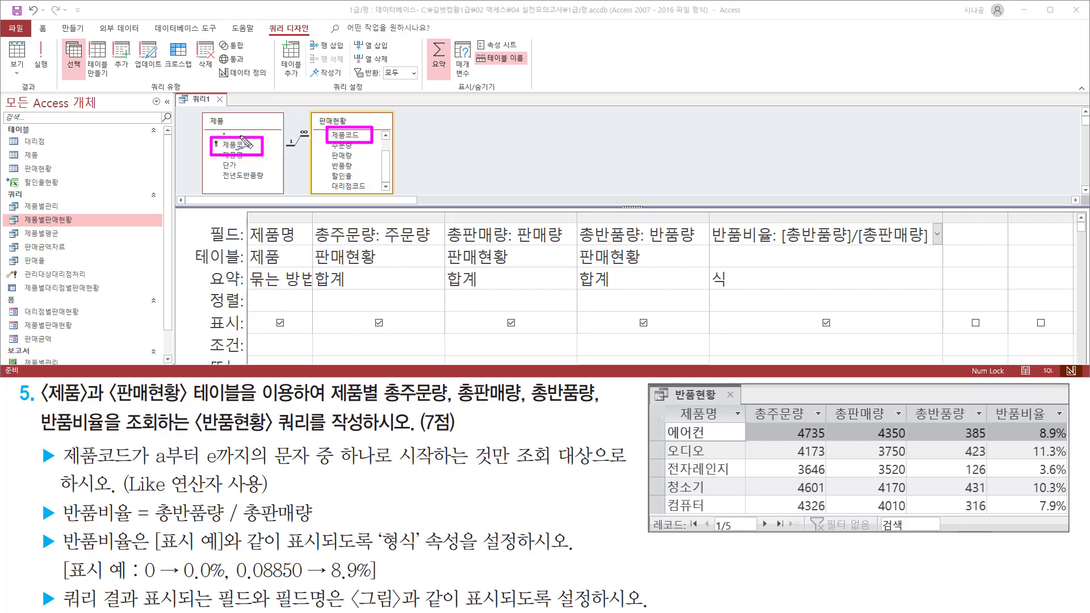
left_click_drag(291, 145, 298, 132)
key("Escape")
left_click(344, 137)
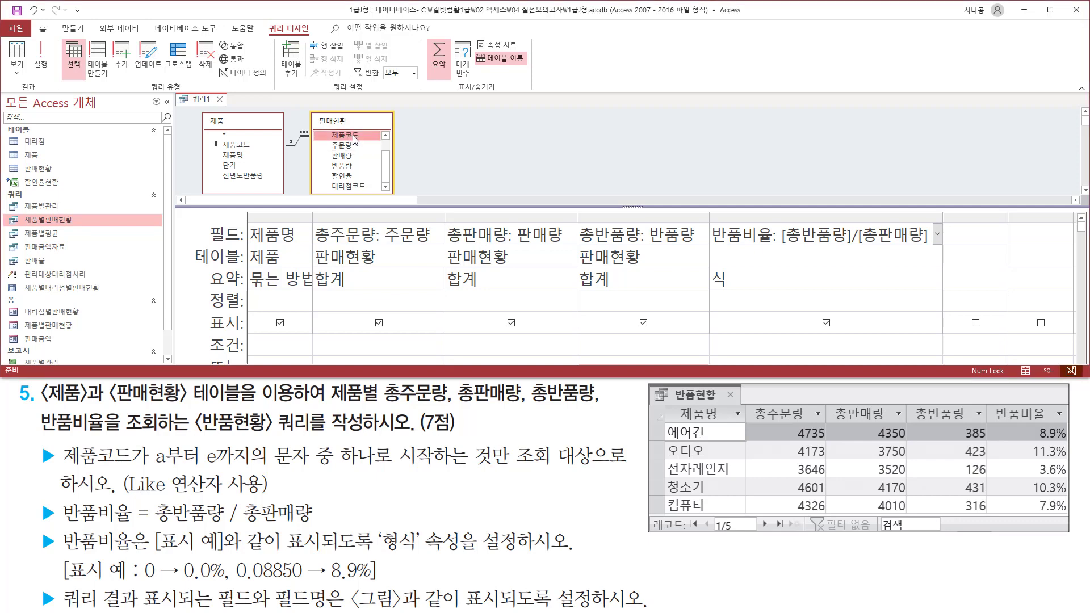
double_click(355, 138)
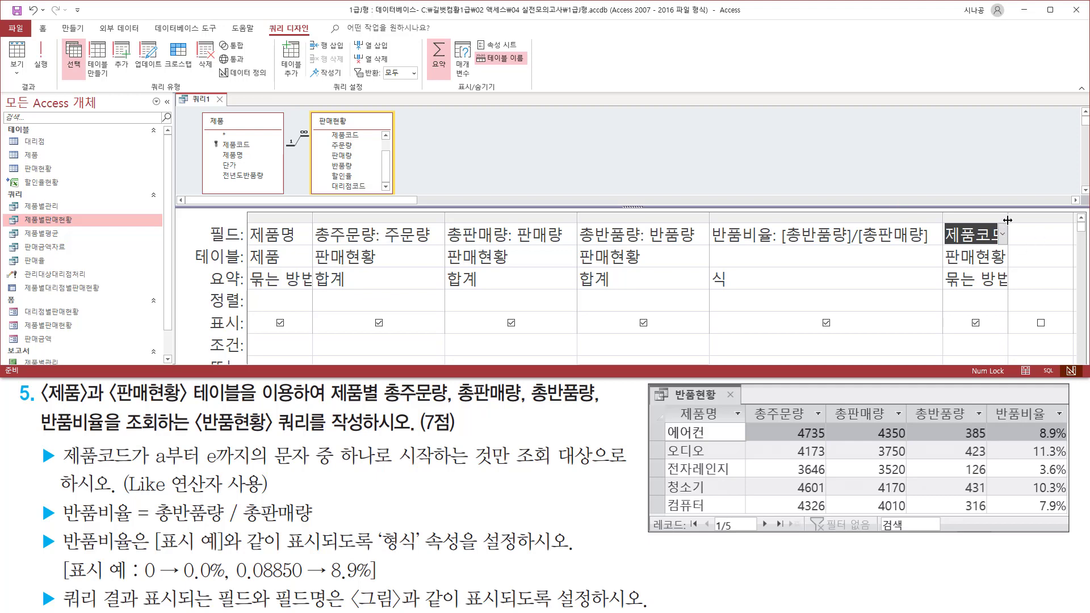
left_click_drag(1008, 217, 1050, 216)
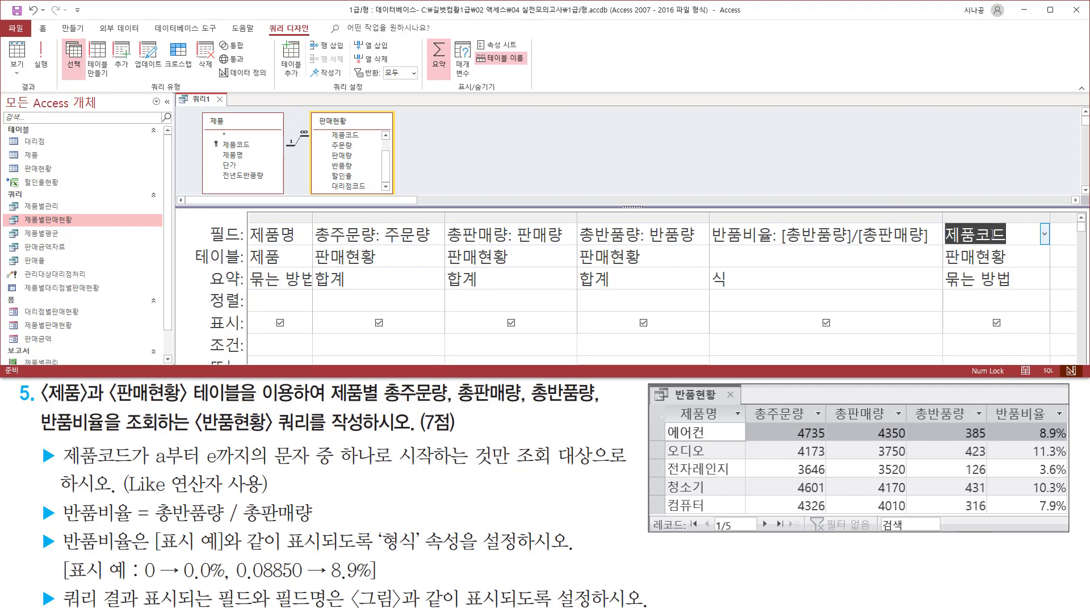
- Set the 요약 function of the 제품코드 column to 조건
left_click(1019, 278)
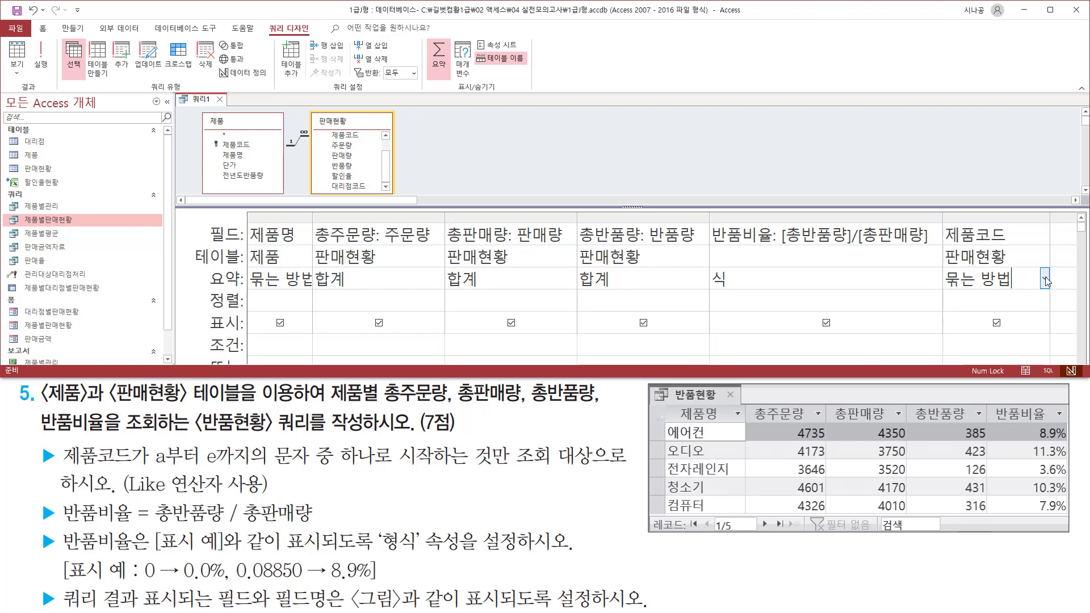
left_click(1045, 280)
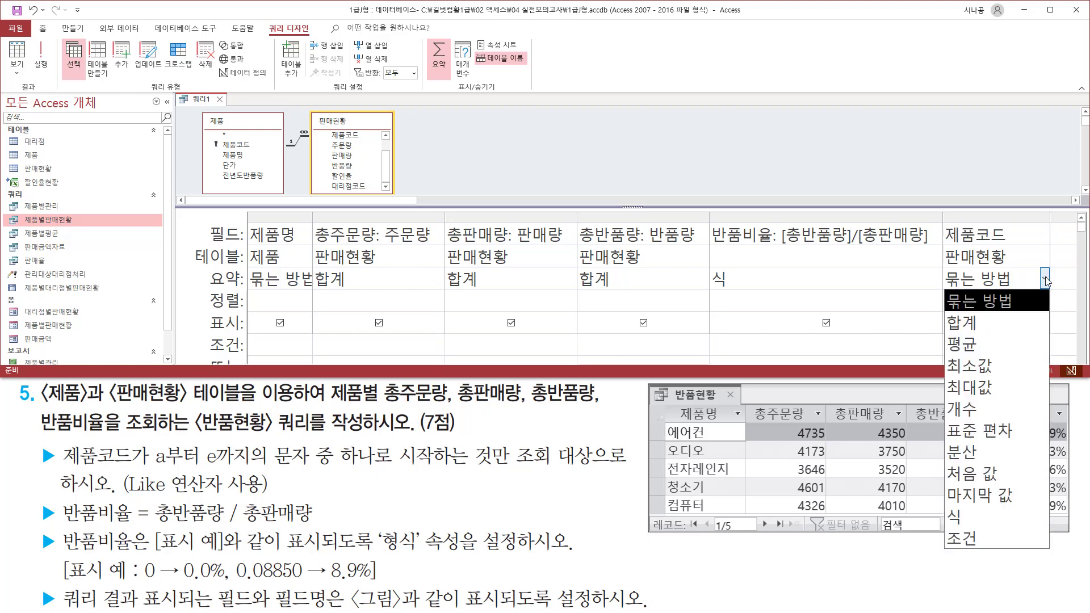
left_click(999, 536)
- Enter the criterion like "[a-e]*" in the 조건 row of the 제품코드 column
left_click(978, 341)
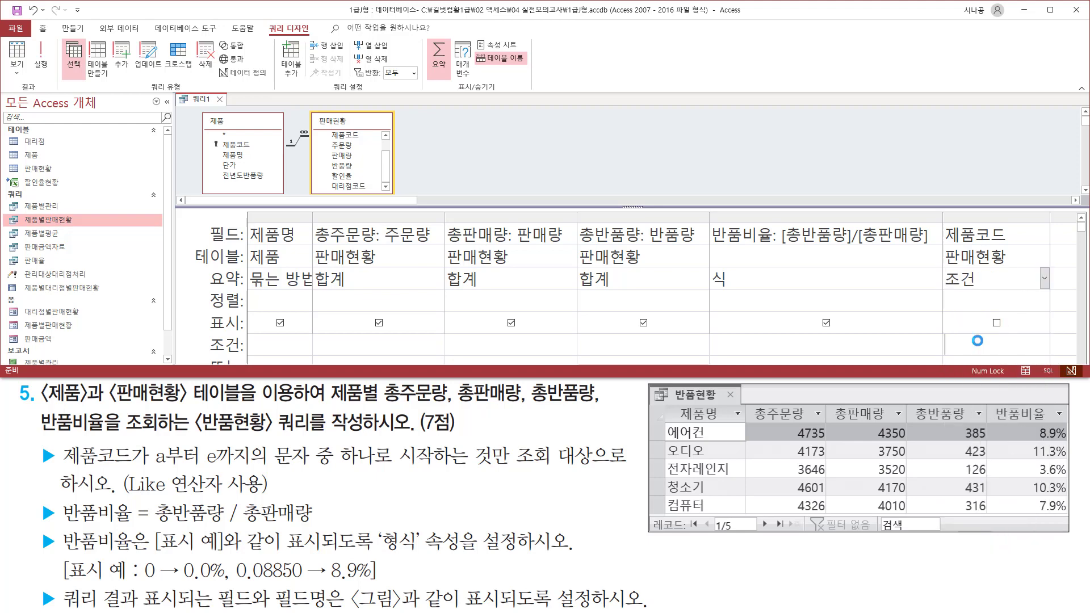
type("lik")
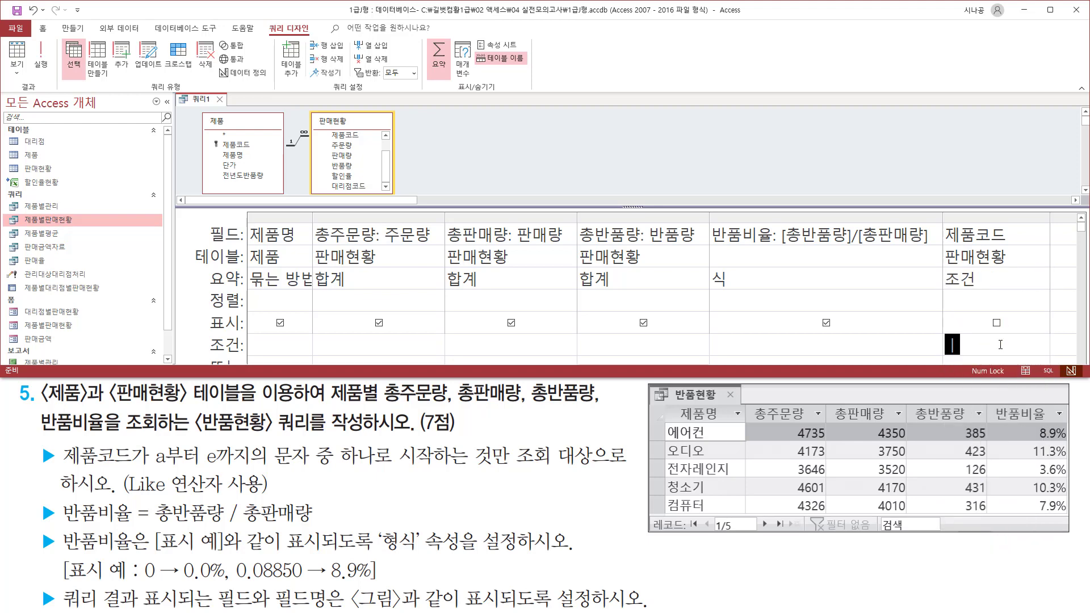
type("e \"[a-")
type("e]*")
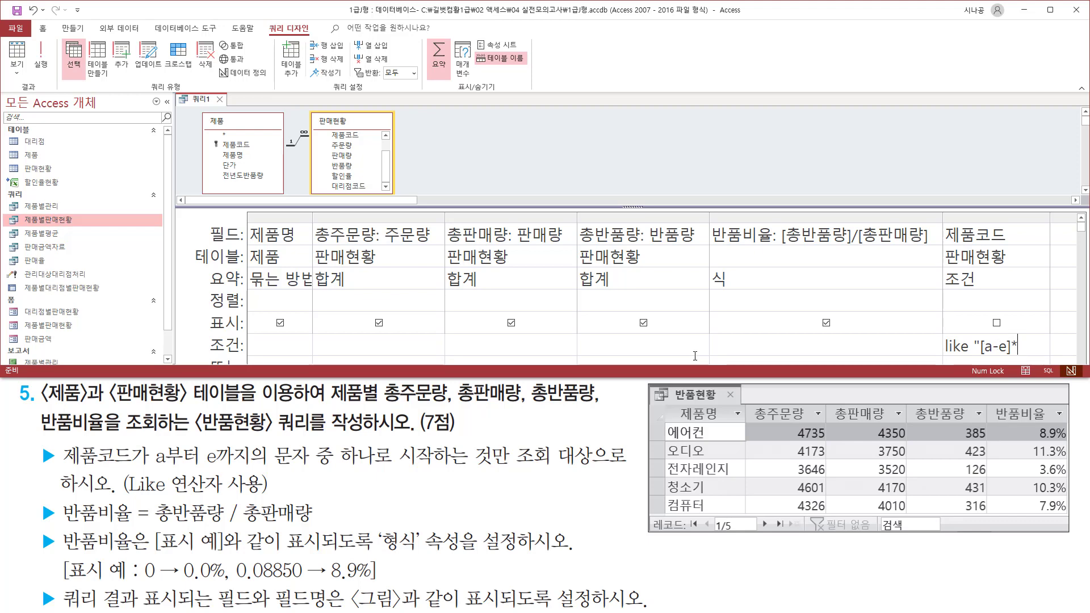
type("\"")
left_click_drag(396, 469, 511, 470)
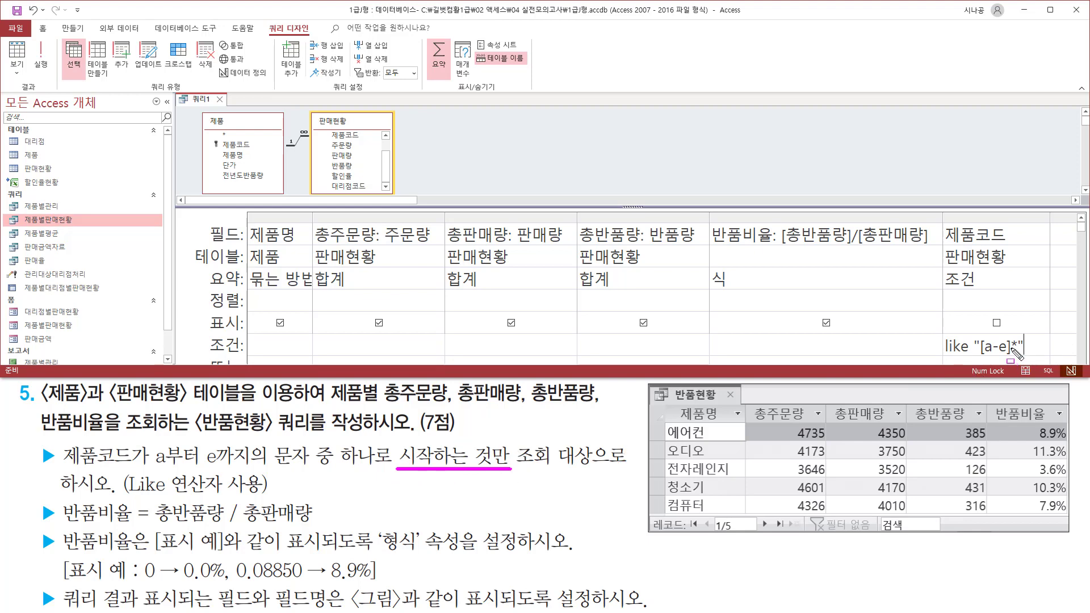
left_click_drag(1010, 348, 1019, 348)
left_click(823, 345)
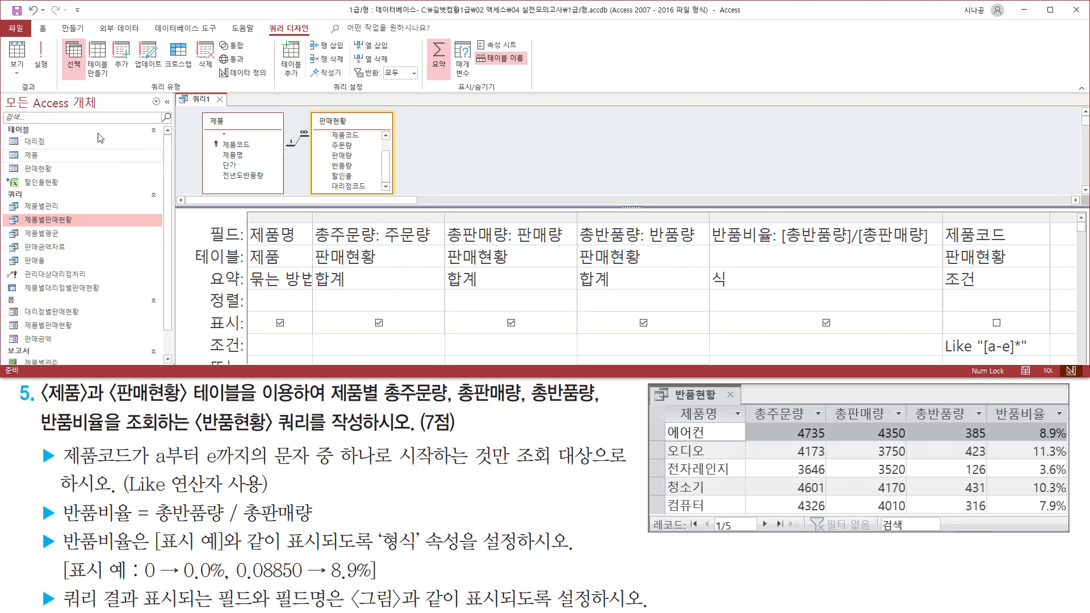
- Run the query and fit the widths of all five result columns, 제품명 through 반품비율, to their content
left_click_drag(263, 19, 314, 35)
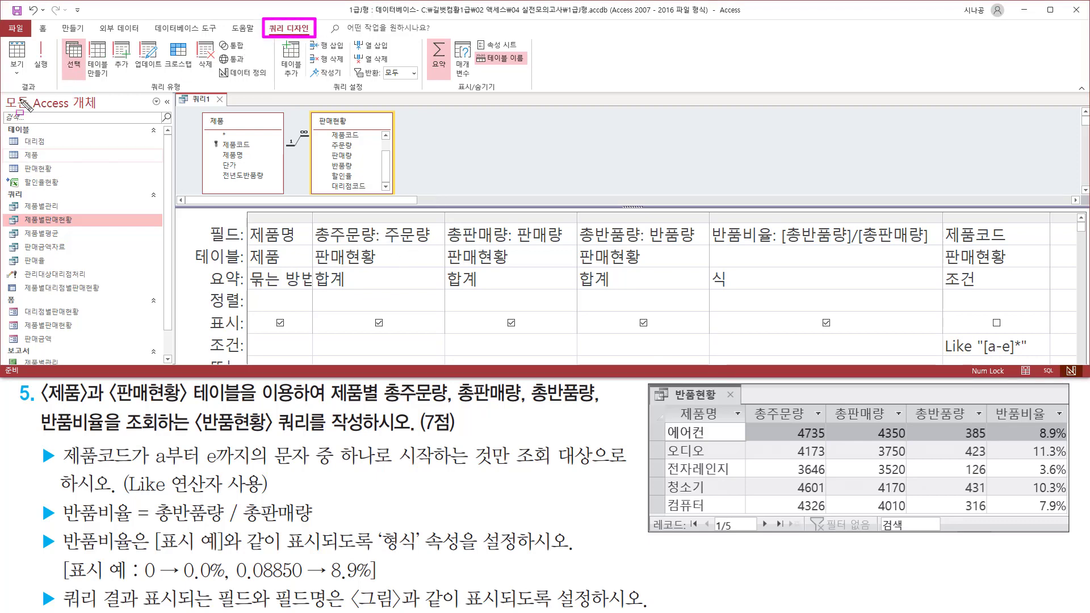
left_click_drag(21, 78, 50, 92)
left_click(40, 54)
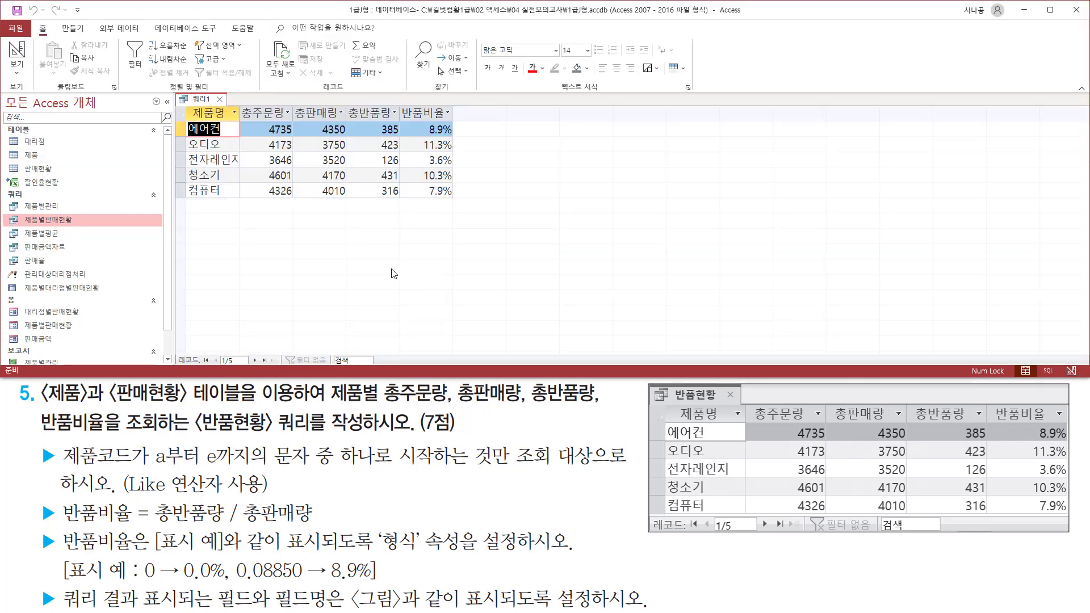
double_click(240, 113)
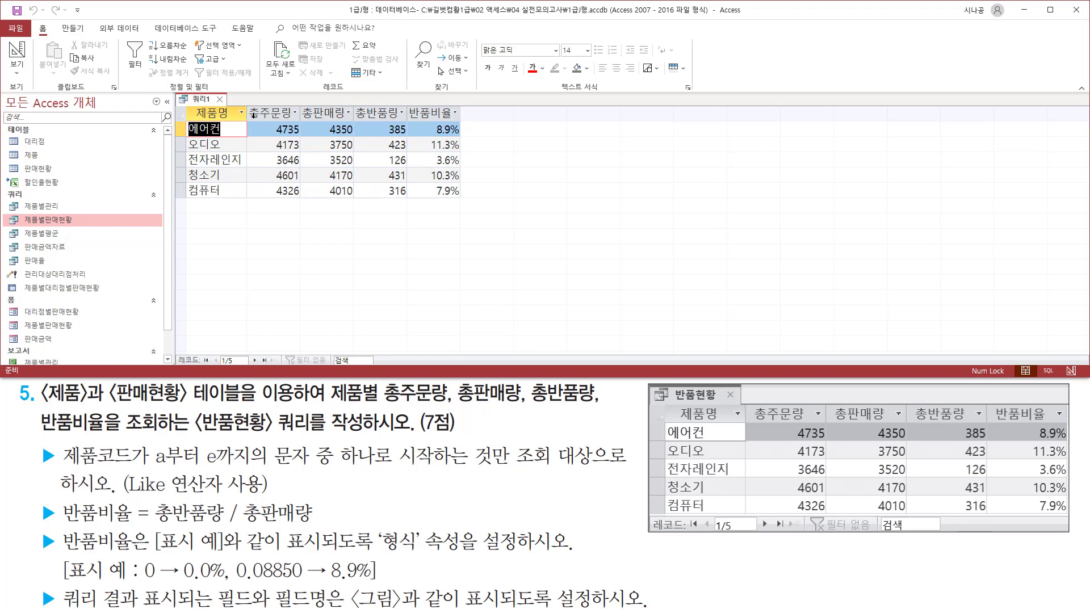
double_click(301, 113)
double_click(359, 113)
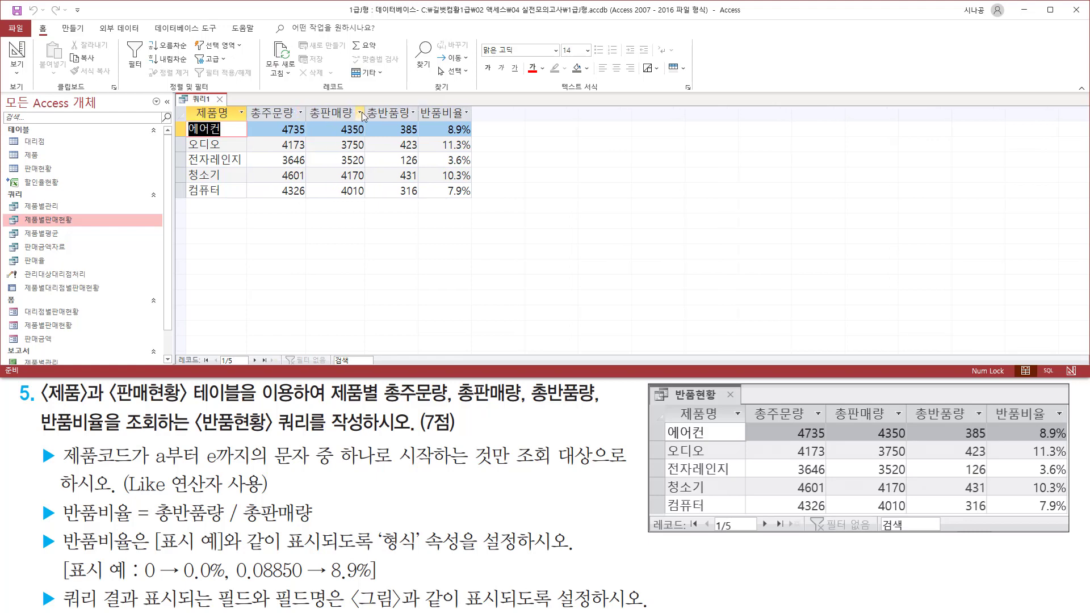
double_click(418, 113)
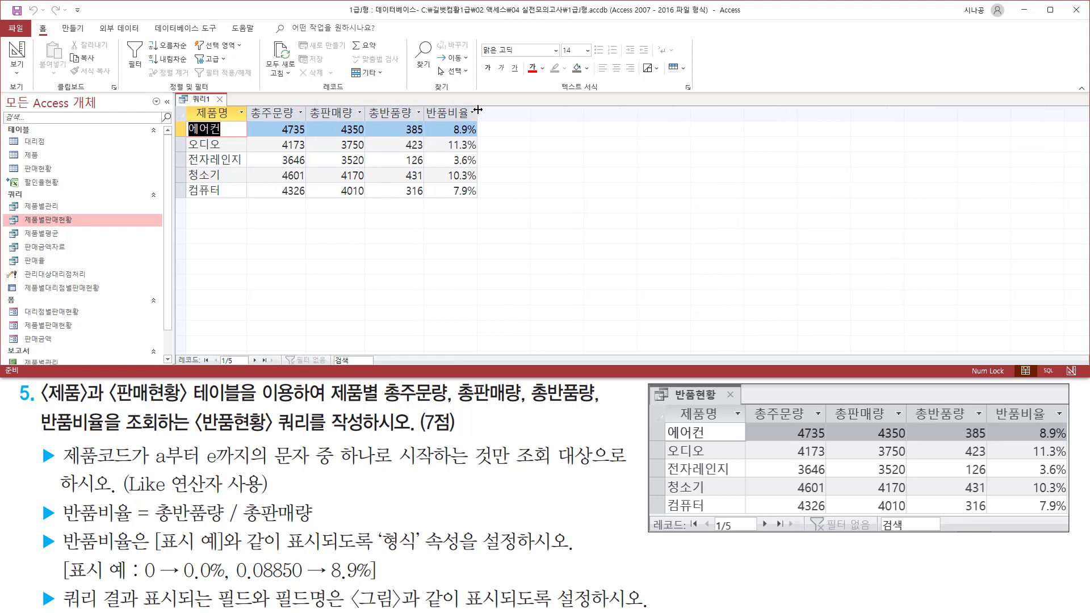
double_click(478, 113)
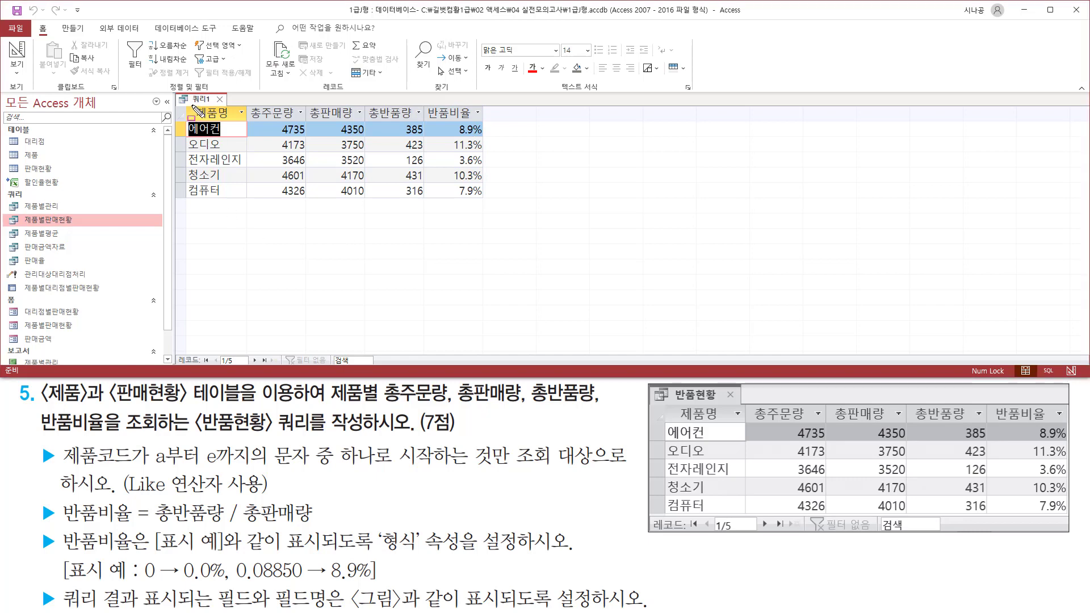
- Compare the result's field names, product rows, record count, totals and 반품비율 percentages with the example figure in question 5
mouse_move(192, 105)
left_mouse_down()
mouse_move(239, 124)
mouse_move(480, 122)
left_mouse_up()
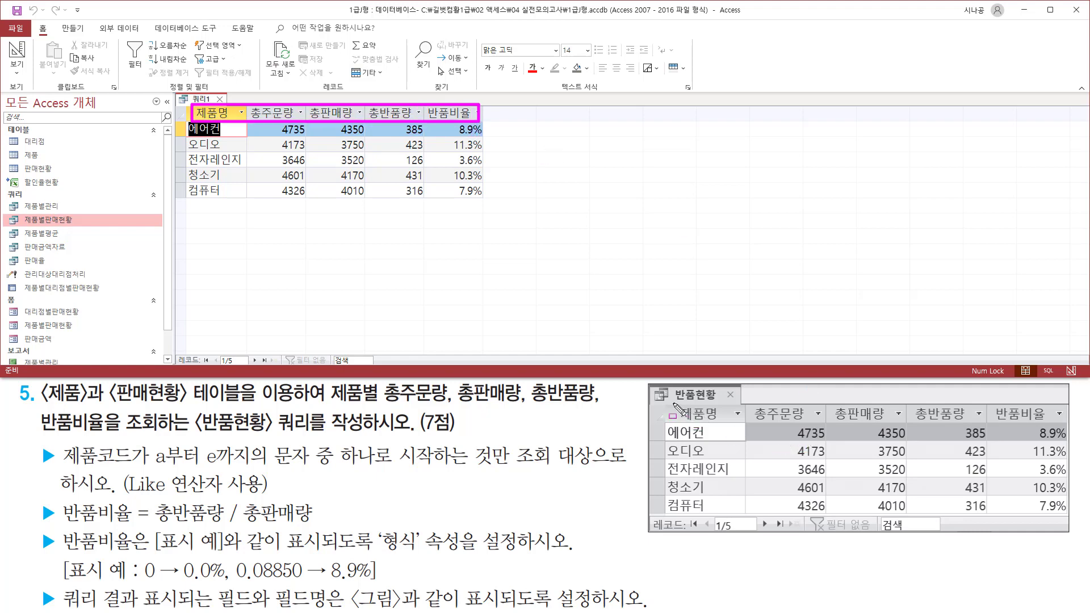
left_click_drag(672, 401, 1070, 426)
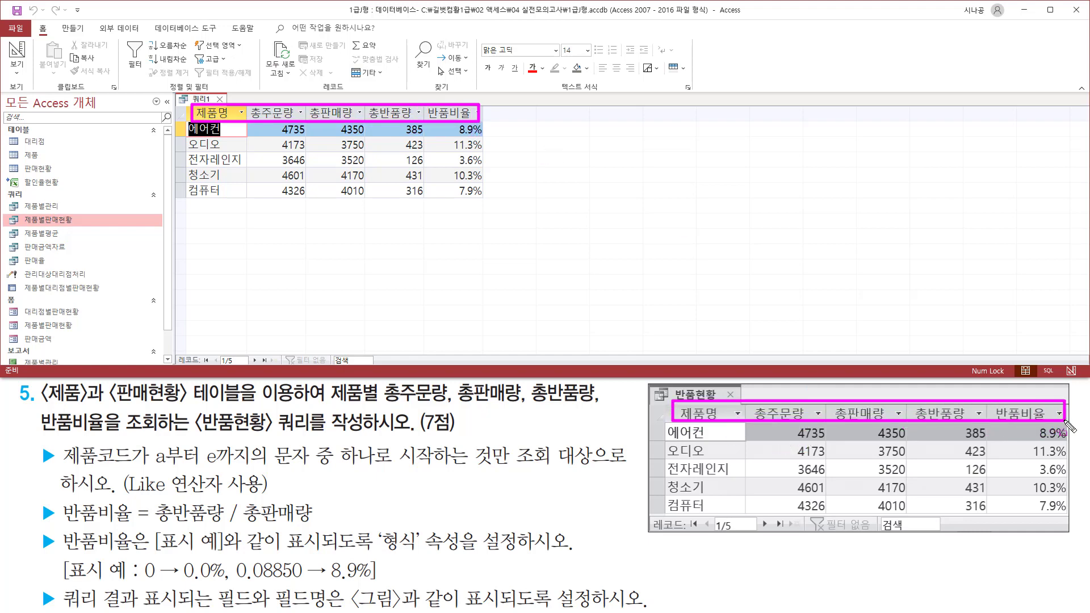
mouse_move(185, 123)
left_mouse_down()
mouse_move(229, 152)
mouse_move(244, 201)
left_mouse_up()
mouse_move(662, 424)
left_mouse_down()
mouse_move(682, 492)
mouse_move(731, 520)
left_mouse_up()
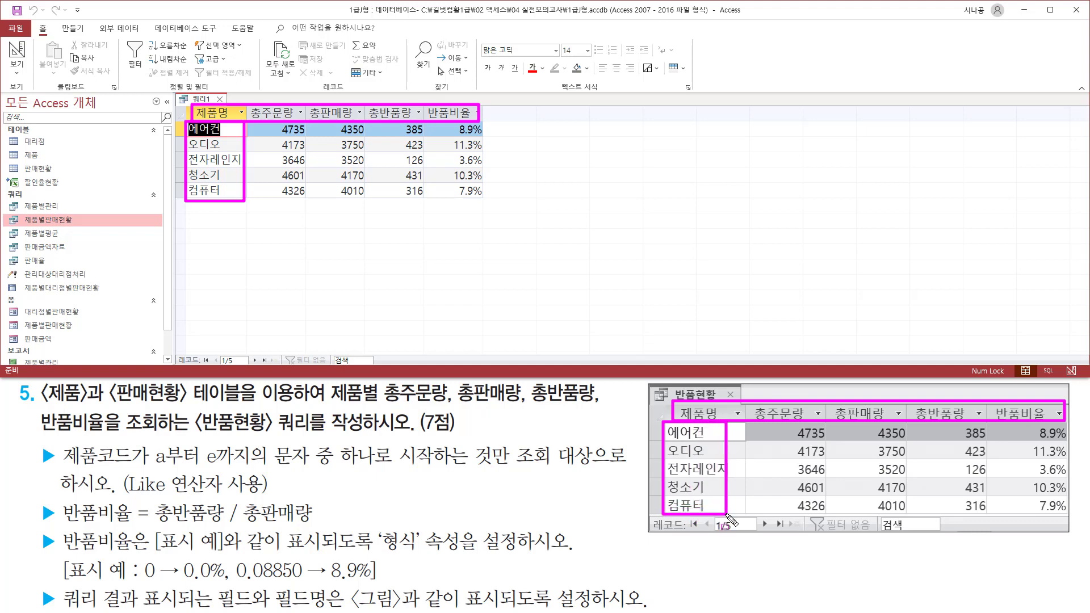
mouse_move(647, 533)
left_mouse_down()
mouse_move(756, 536)
mouse_move(755, 518)
left_mouse_up()
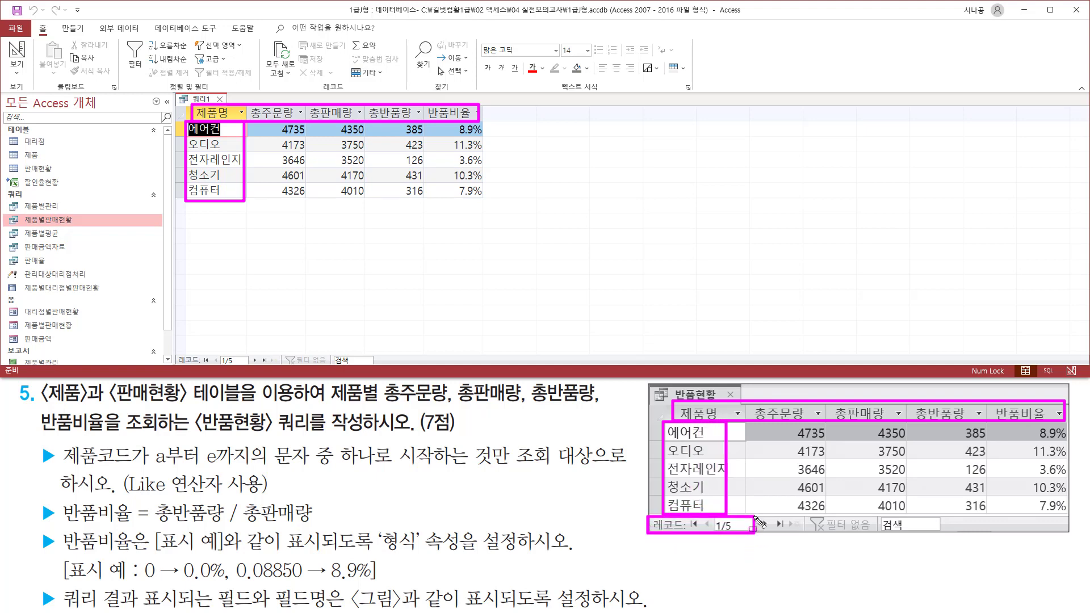
mouse_move(174, 350)
left_mouse_down()
mouse_move(265, 377)
mouse_move(256, 368)
left_mouse_up()
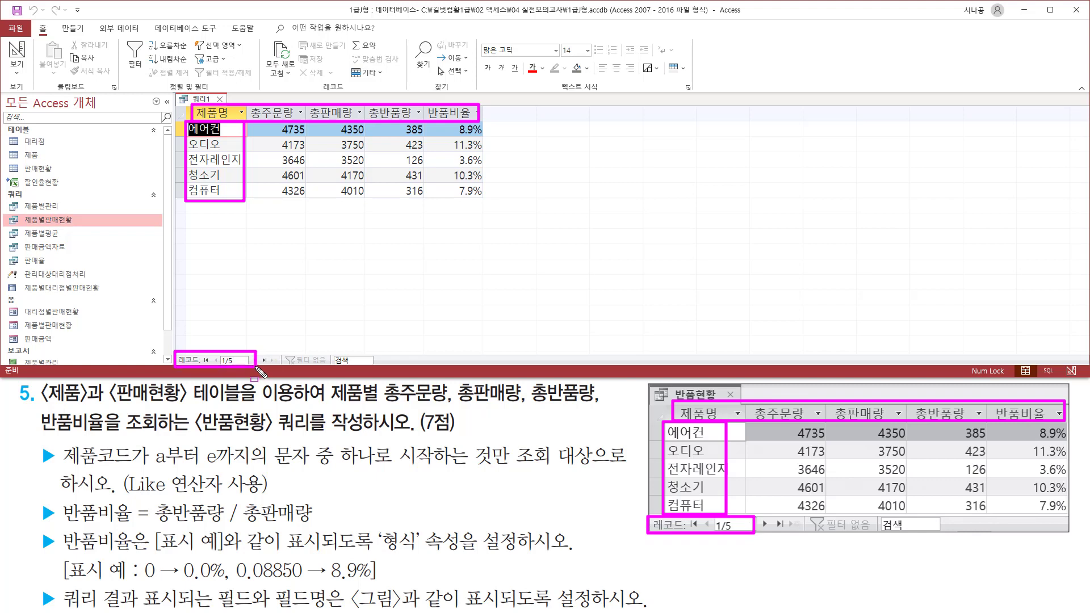
mouse_move(262, 123)
left_mouse_down()
mouse_move(272, 149)
mouse_move(432, 209)
left_mouse_up()
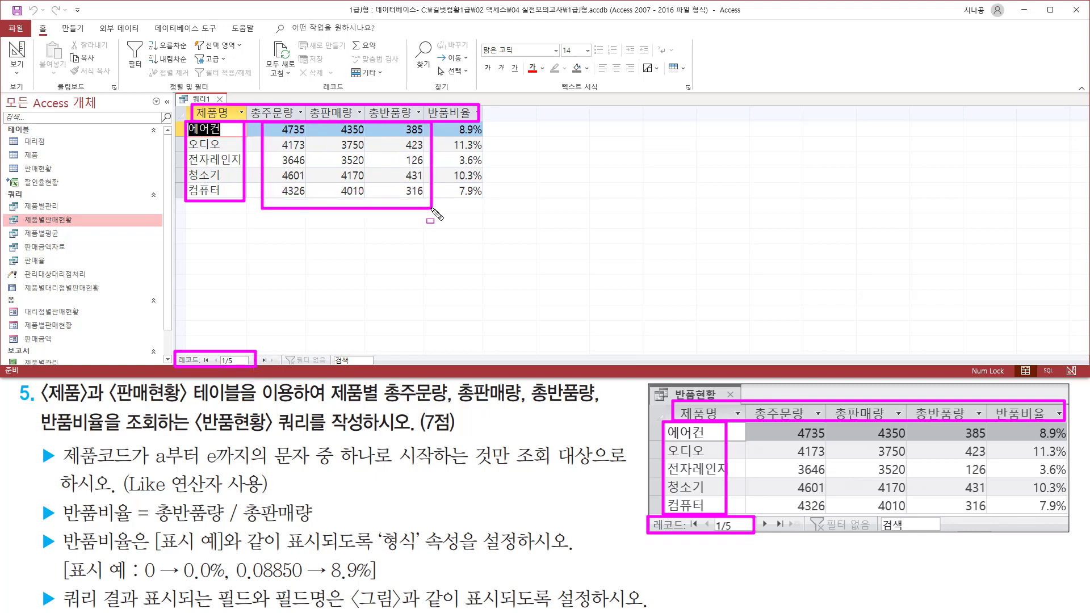
mouse_move(779, 420)
left_mouse_down()
mouse_move(883, 531)
mouse_move(999, 519)
left_mouse_up()
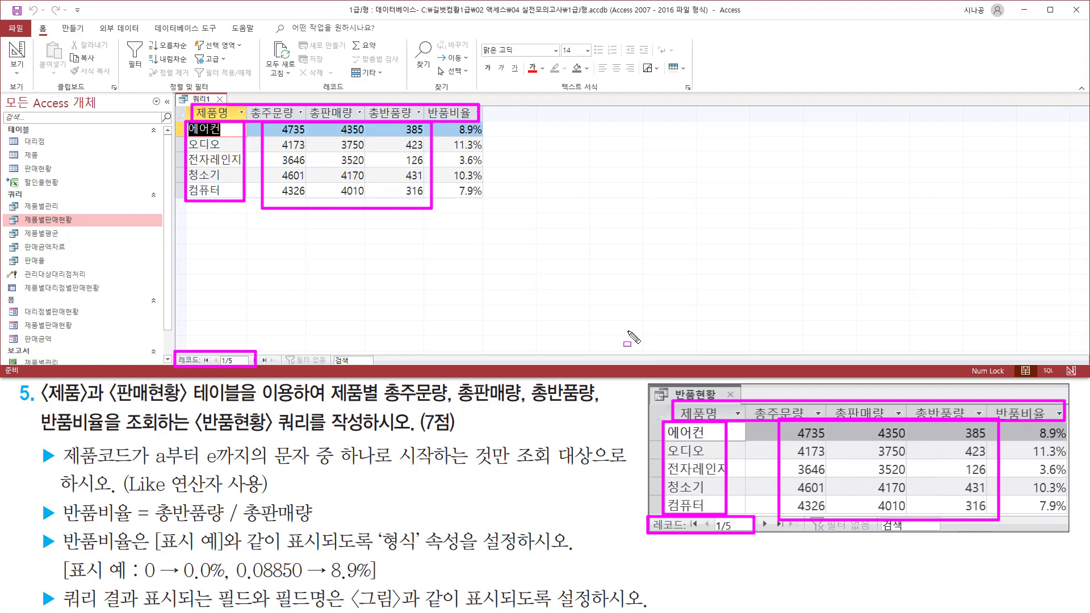
left_click_drag(446, 123, 491, 205)
mouse_move(1027, 422)
left_mouse_down()
mouse_move(1033, 495)
mouse_move(1071, 534)
left_mouse_up()
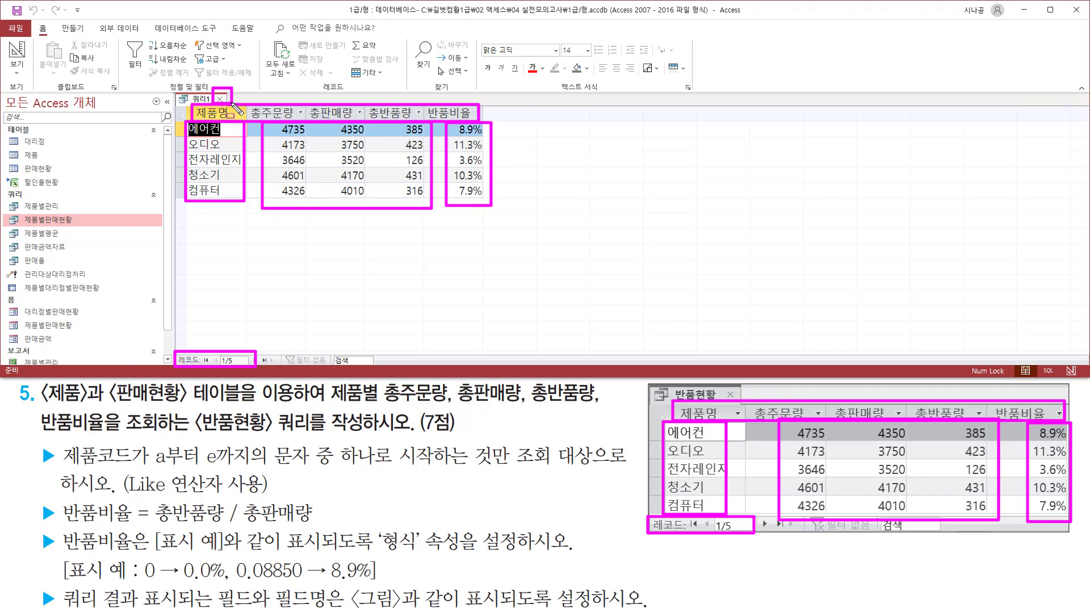
key("Escape")
- Close the query and agree to save its design changes
left_click(221, 99)
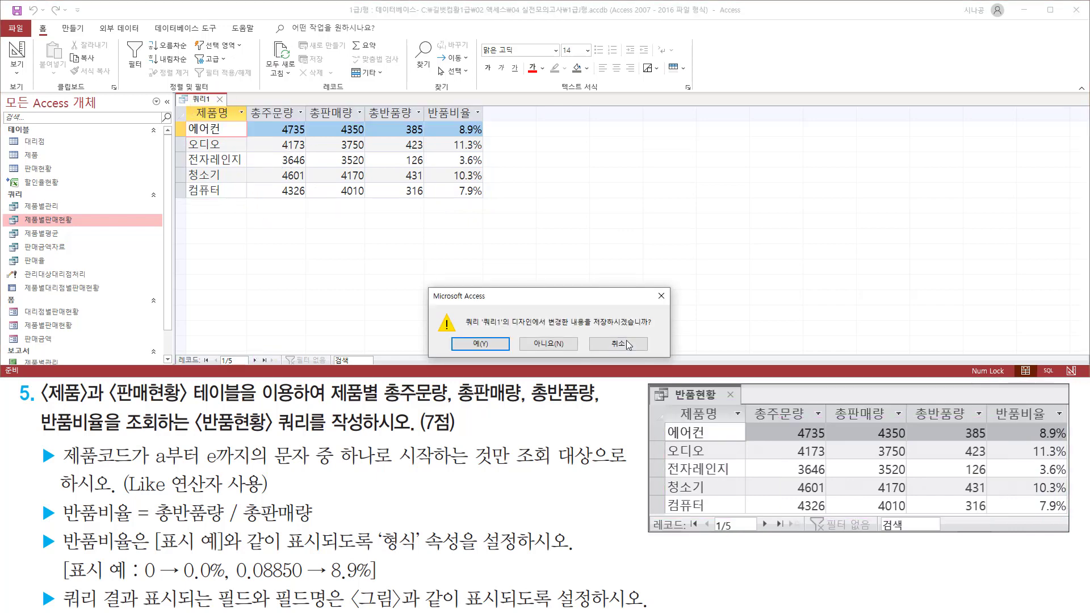
left_click_drag(594, 328, 656, 327)
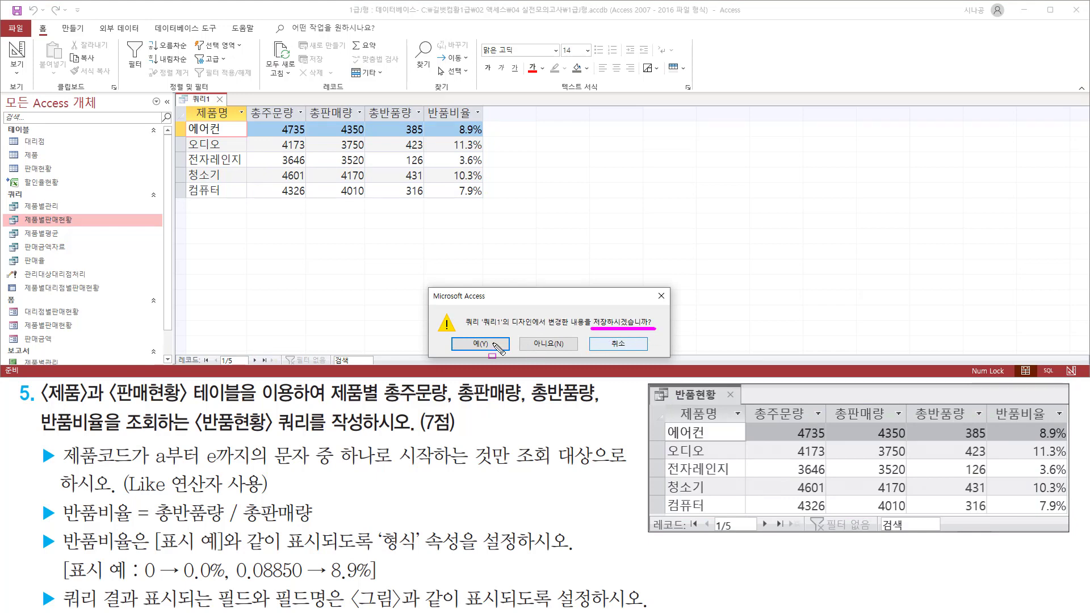
left_click_drag(460, 333, 503, 351)
key("Escape")
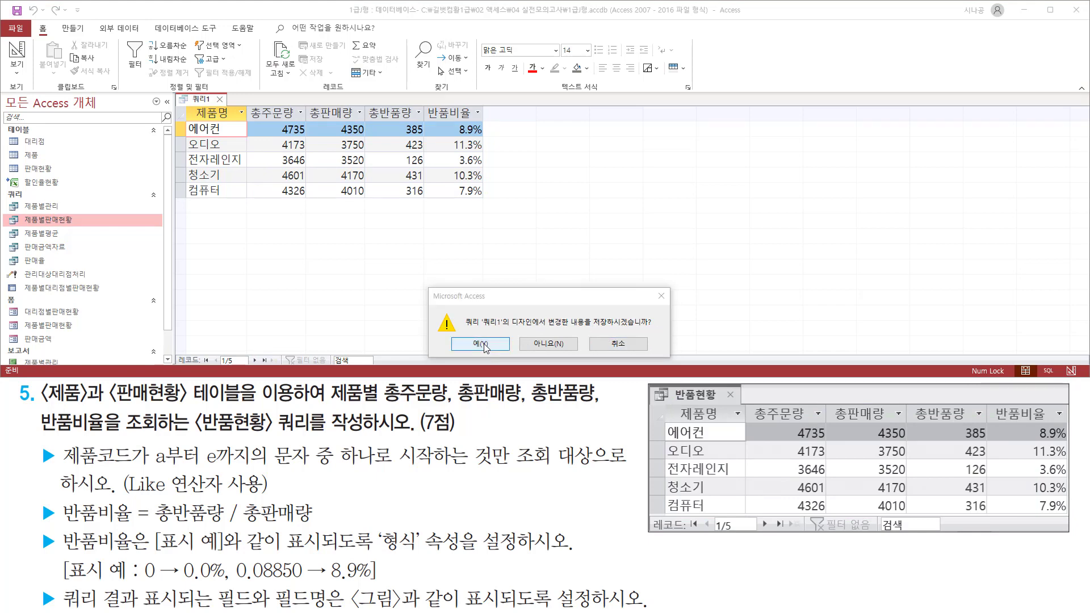
left_click(484, 345)
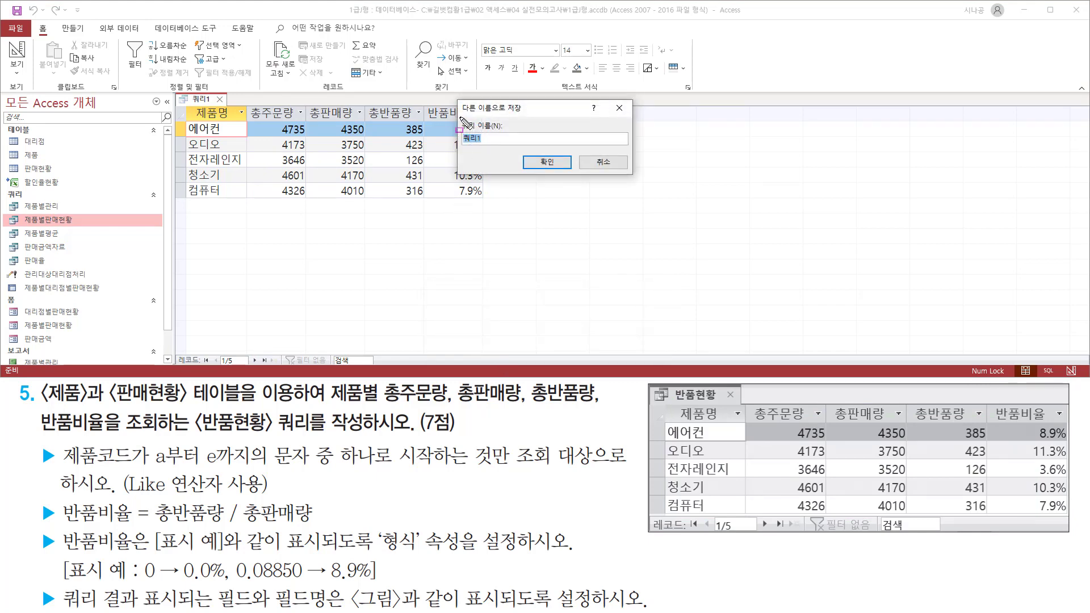
- Save the query under the name 반품현황
left_click_drag(459, 117, 513, 153)
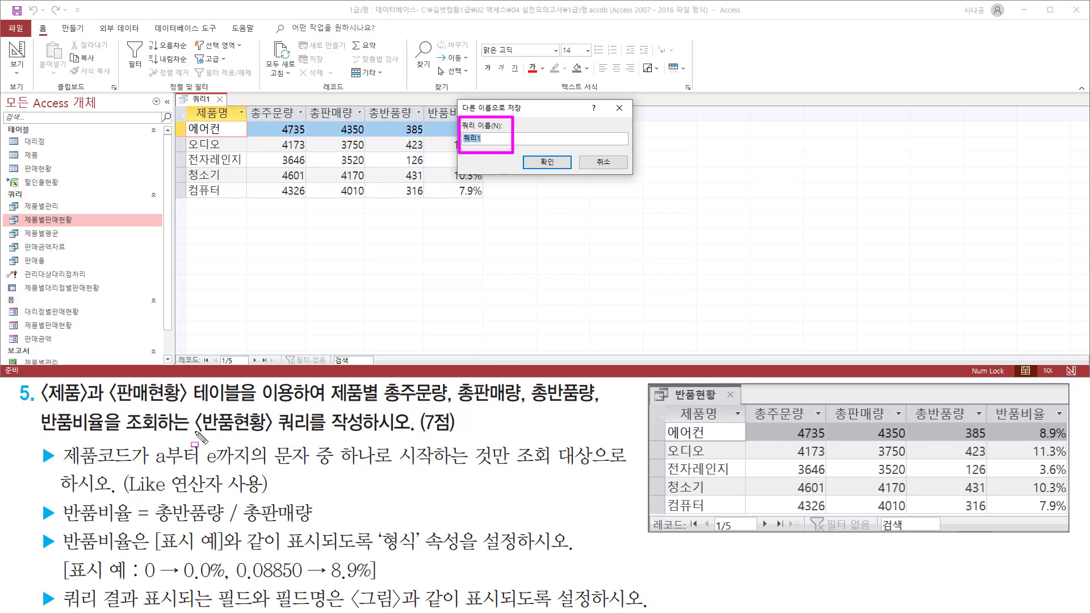
left_click_drag(194, 433, 372, 434)
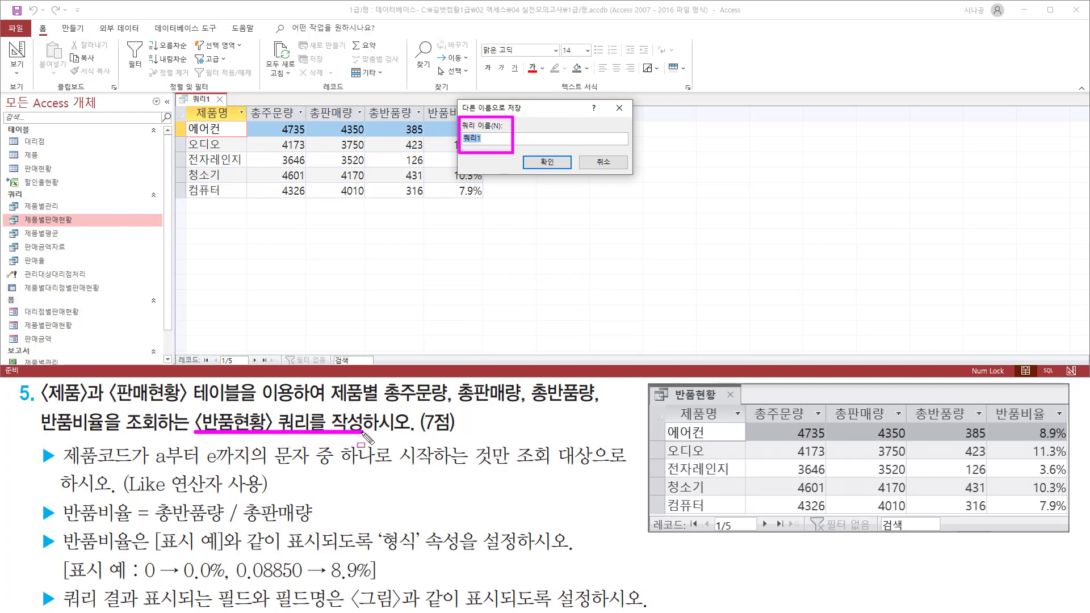
key("Escape")
type("q")
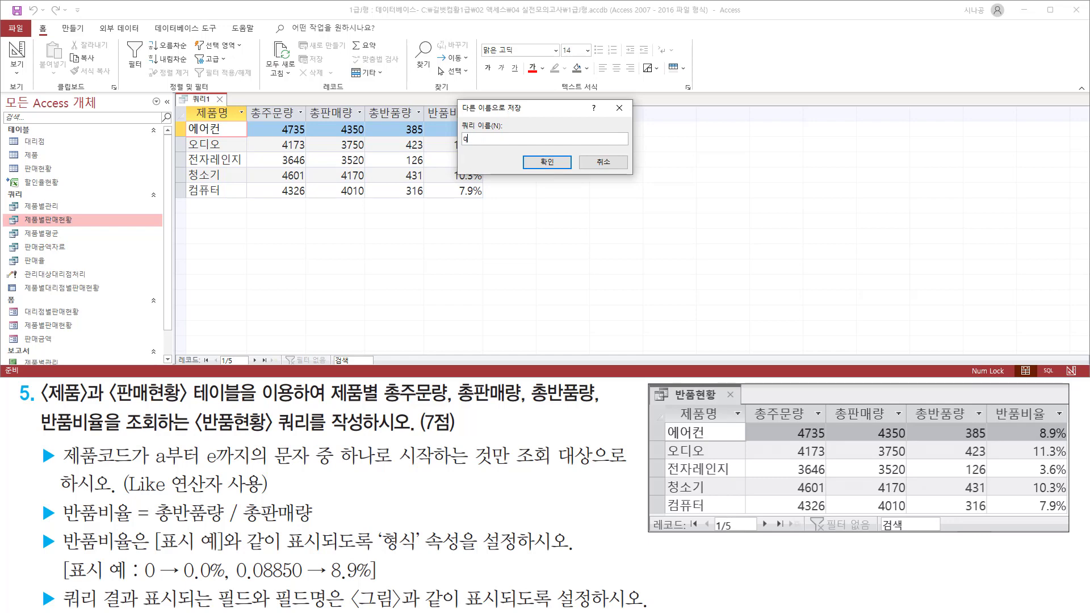
type("품현황")
left_click_drag(456, 143, 499, 144)
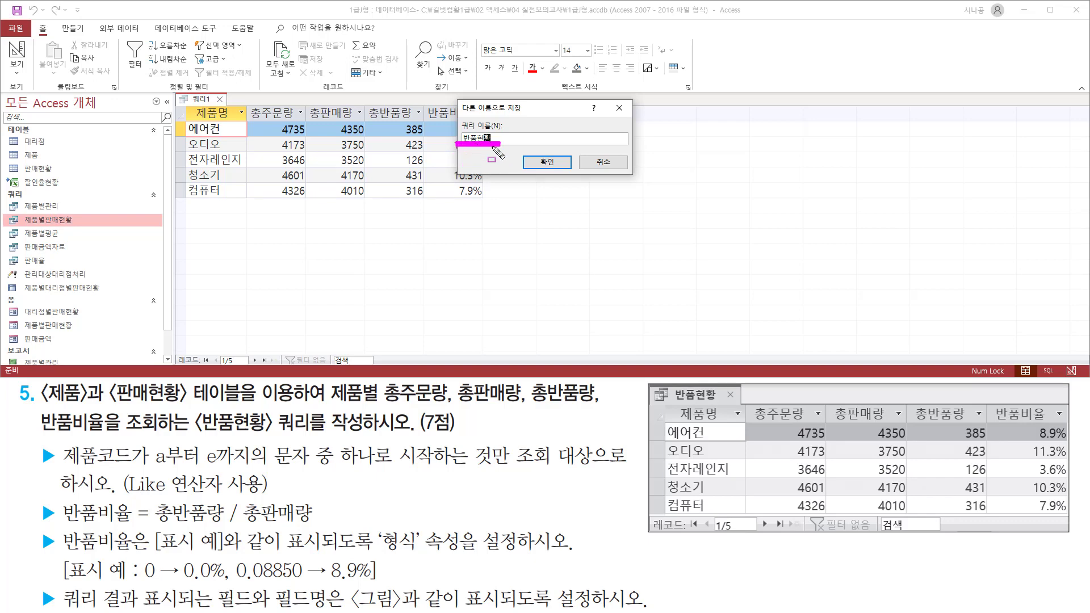
left_click_drag(535, 150, 563, 172)
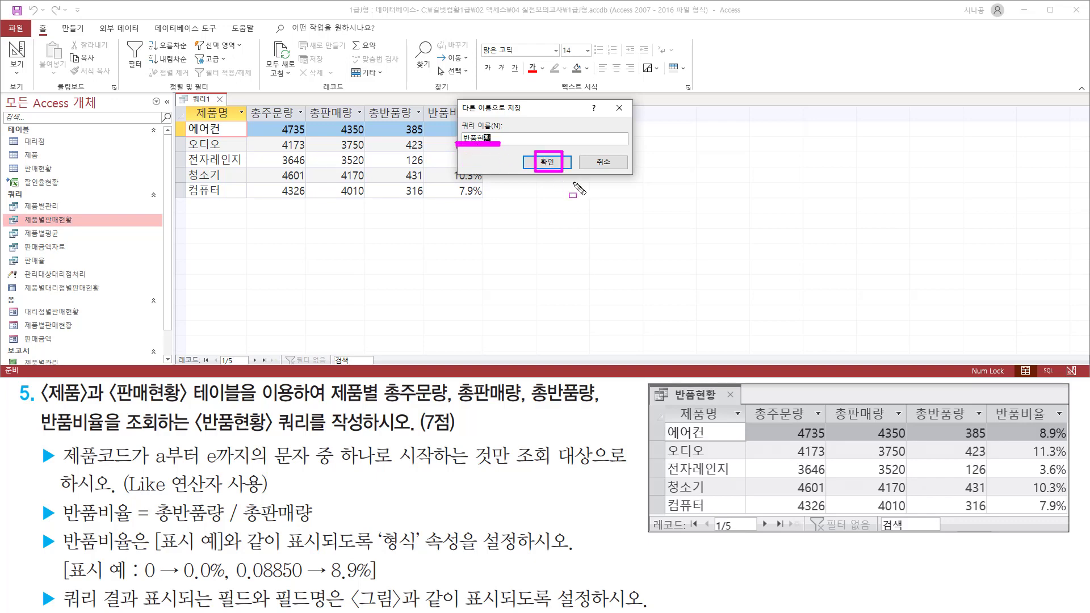
key("Escape")
left_click(551, 163)
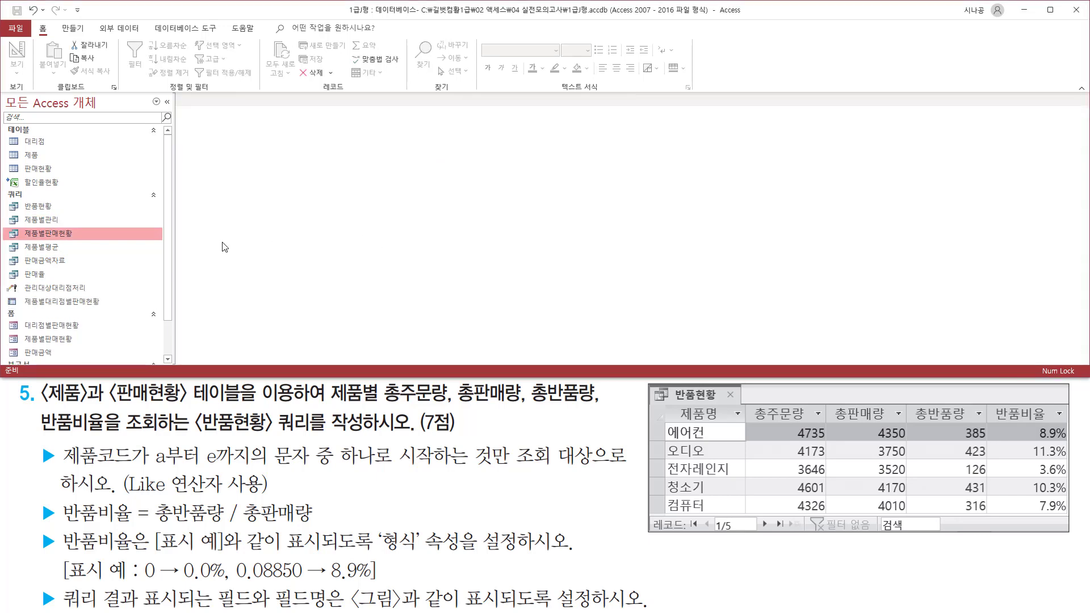
left_click_drag(17, 199, 63, 215)
key("Escape")
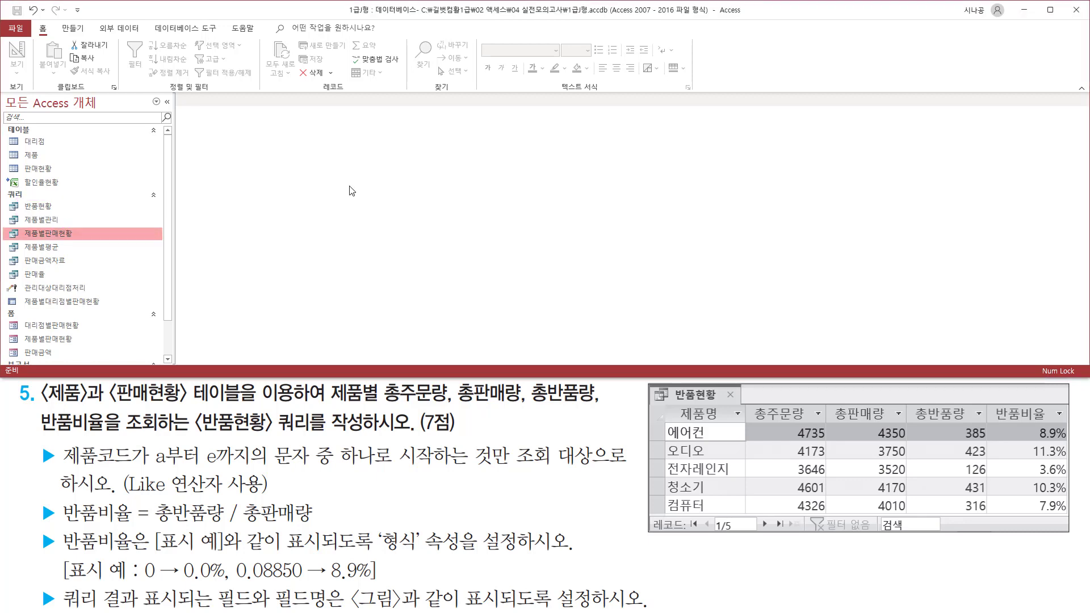